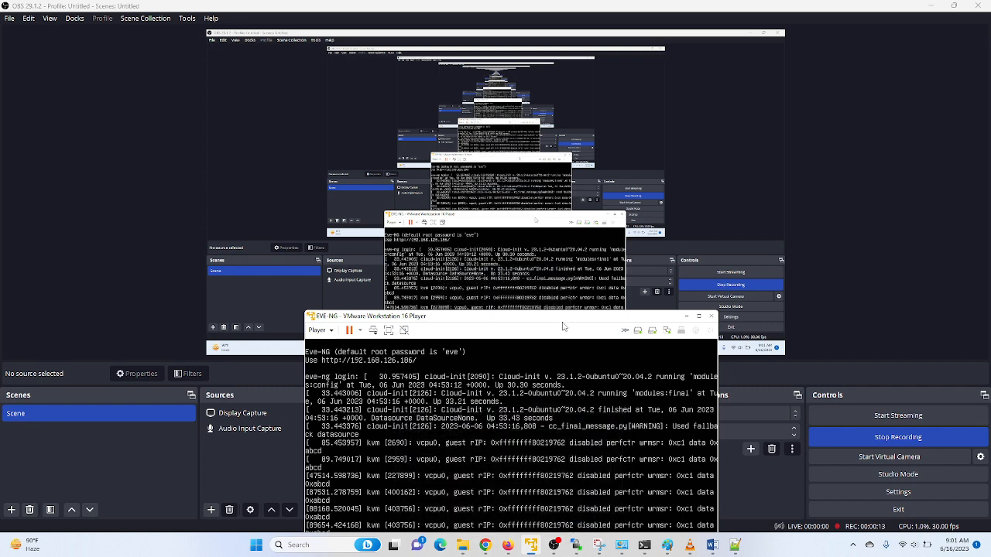
Maximize the EVE-NG console in VMware Player, then bring the image search browser forward.
{"action": "left_click", "coordinate": [698, 319]}
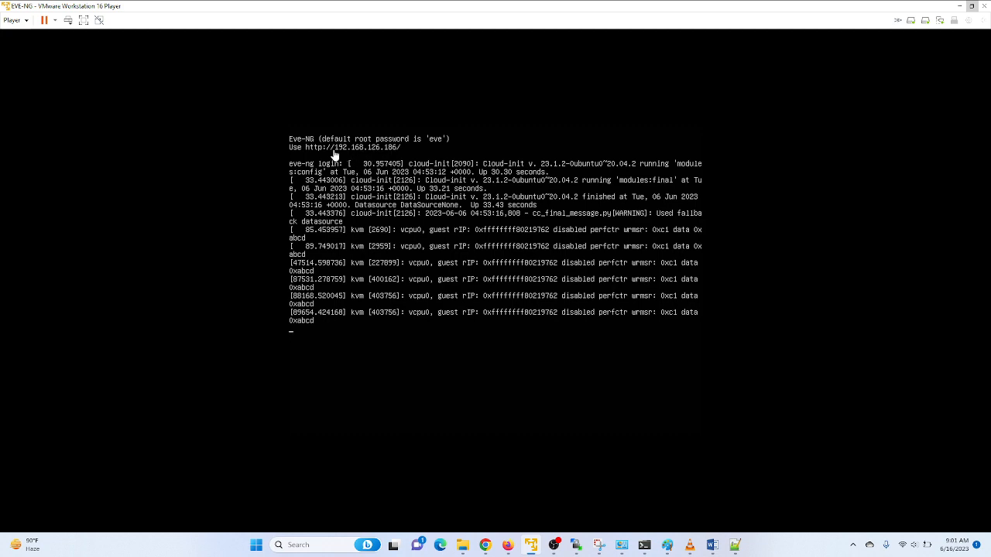
{"action": "left_click", "coordinate": [486, 545]}
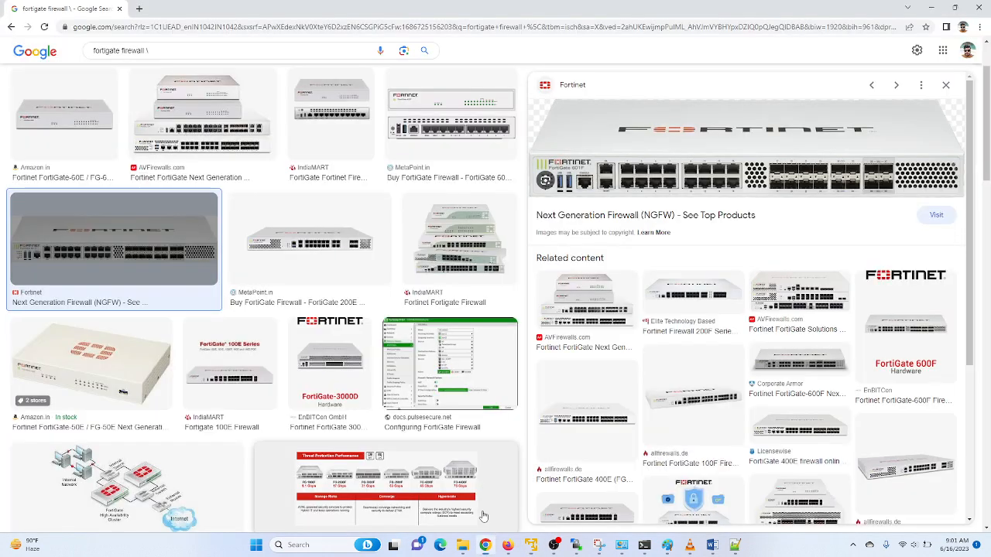
Open the EVE-NG web interface from a fresh Chrome tab and close the FortiGate image search tab.
{"action": "left_click", "coordinate": [116, 31]}
{"action": "type", "text": "1"}
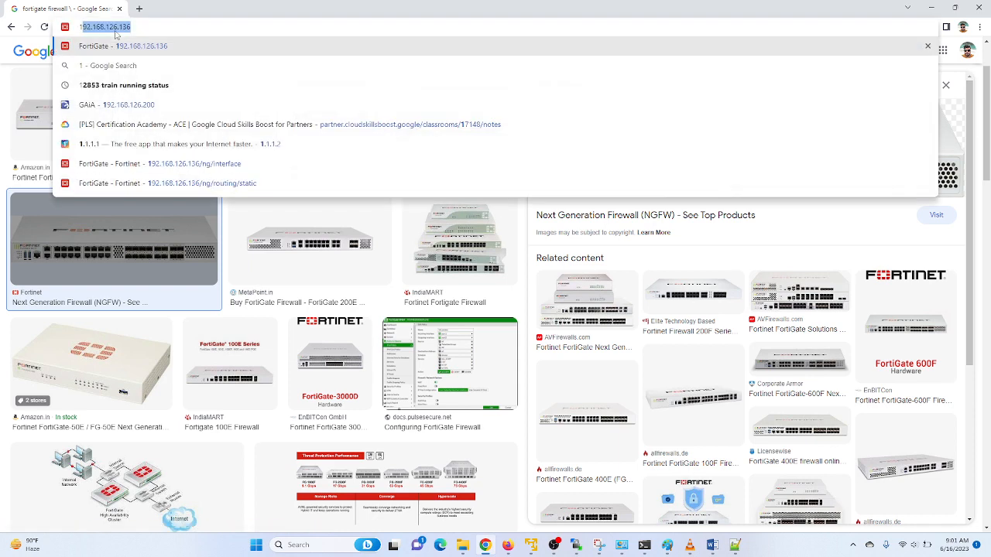
{"action": "type", "text": "9"}
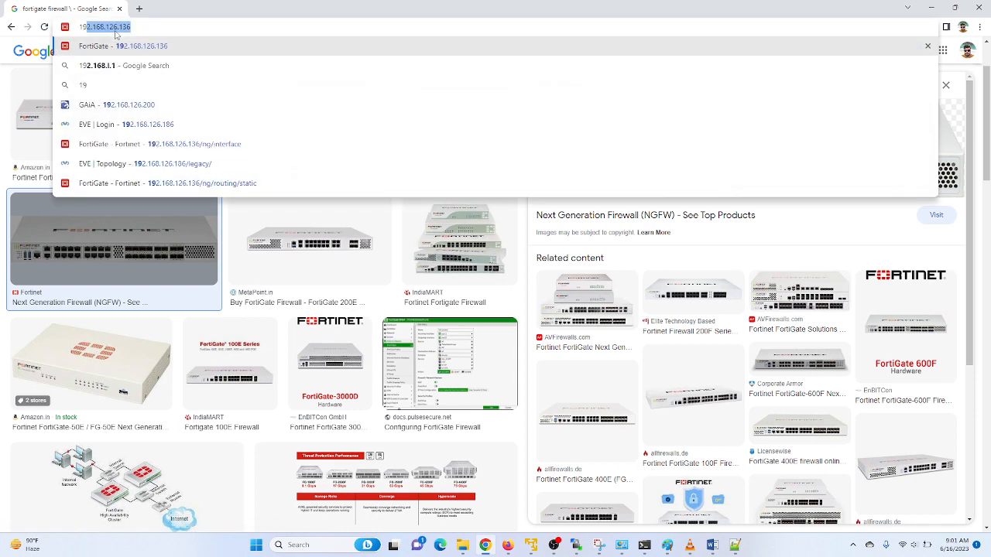
{"action": "left_click", "coordinate": [139, 9]}
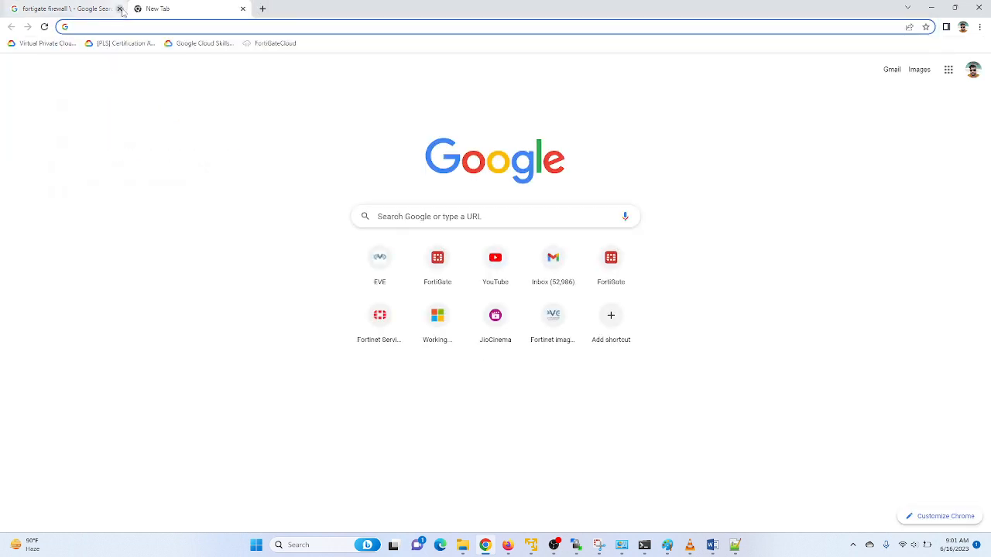
{"action": "left_click", "coordinate": [120, 8]}
{"action": "left_click", "coordinate": [380, 264]}
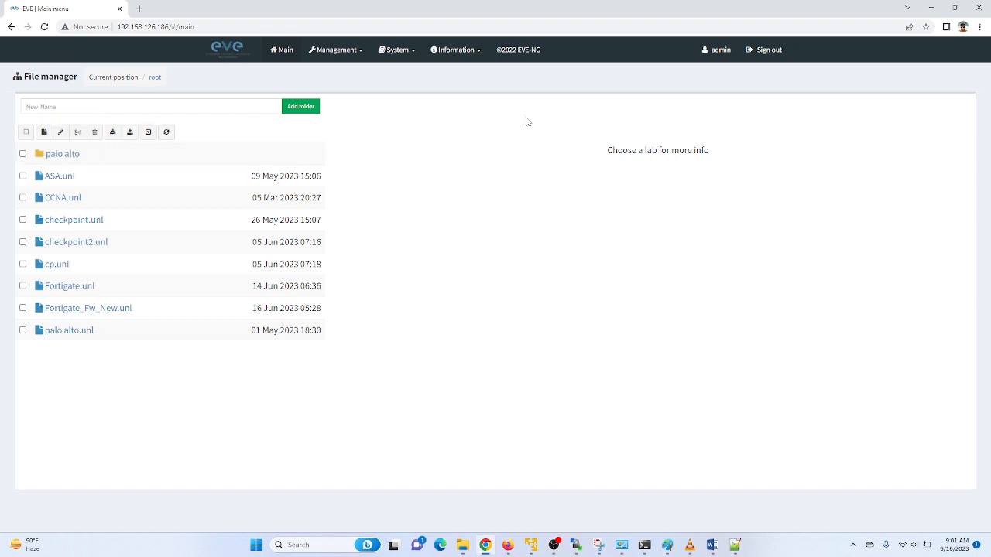
{"action": "left_click", "coordinate": [775, 49]}
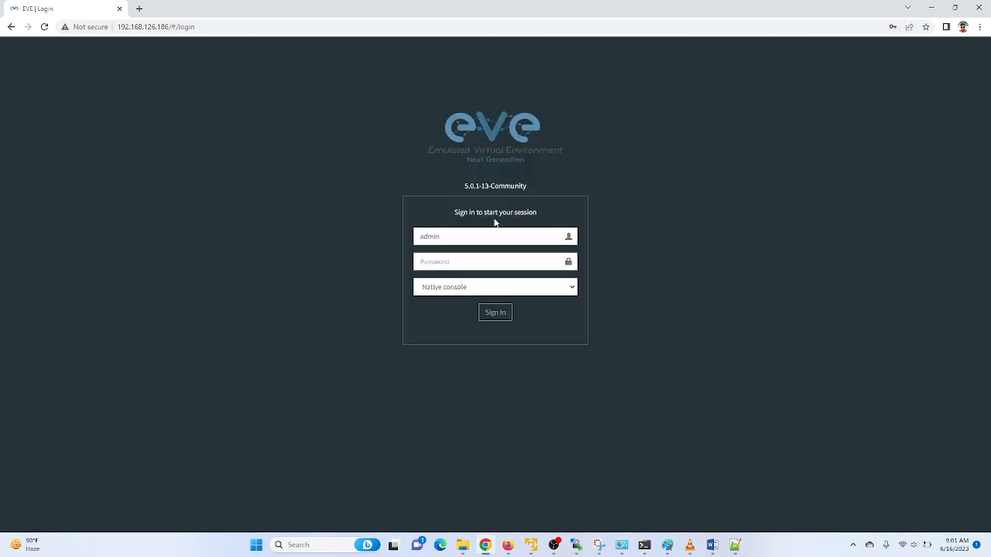
{"action": "left_click", "coordinate": [453, 261]}
{"action": "left_click", "coordinate": [493, 297]}
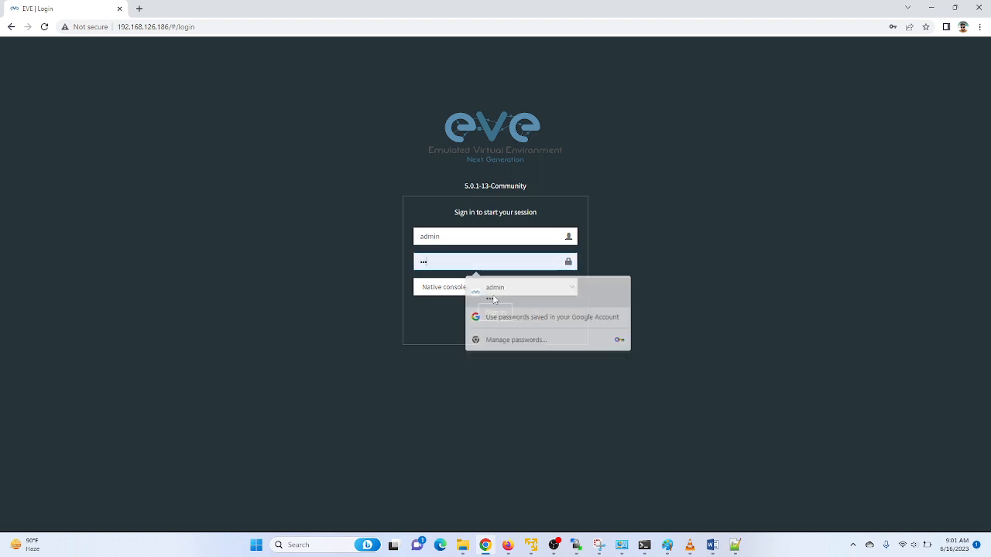
{"action": "left_click", "coordinate": [491, 312]}
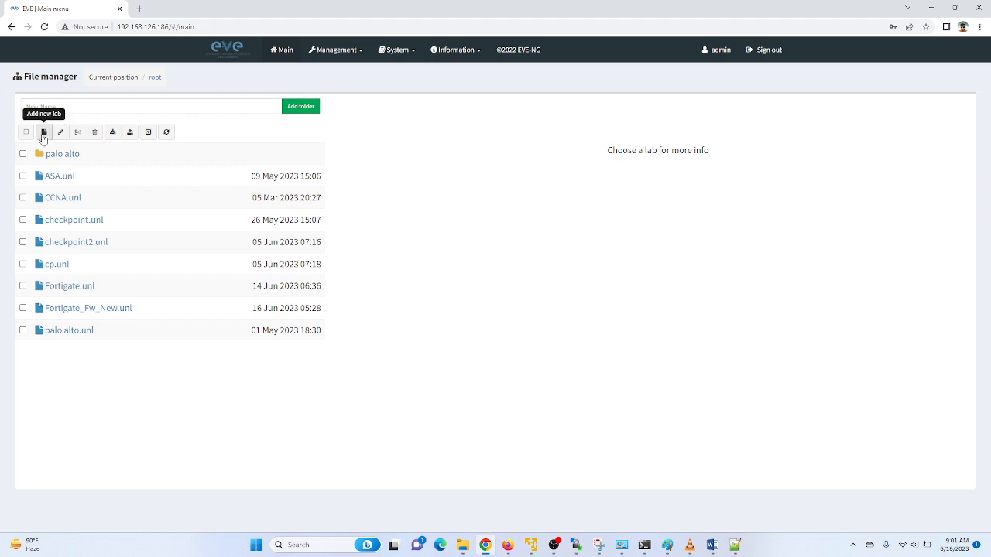
{"action": "left_click", "coordinate": [11, 27]}
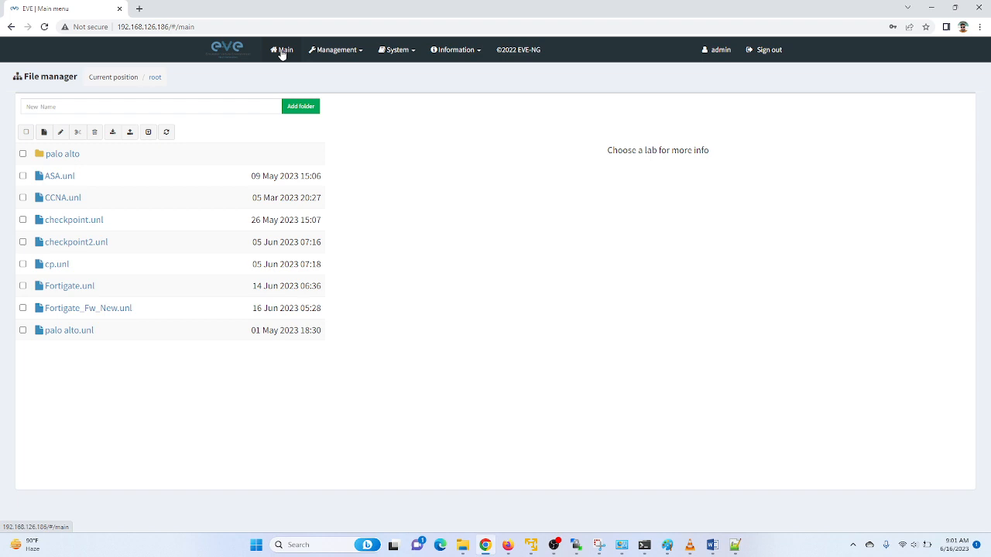
{"action": "left_click", "coordinate": [343, 53]}
{"action": "left_click", "coordinate": [346, 71]}
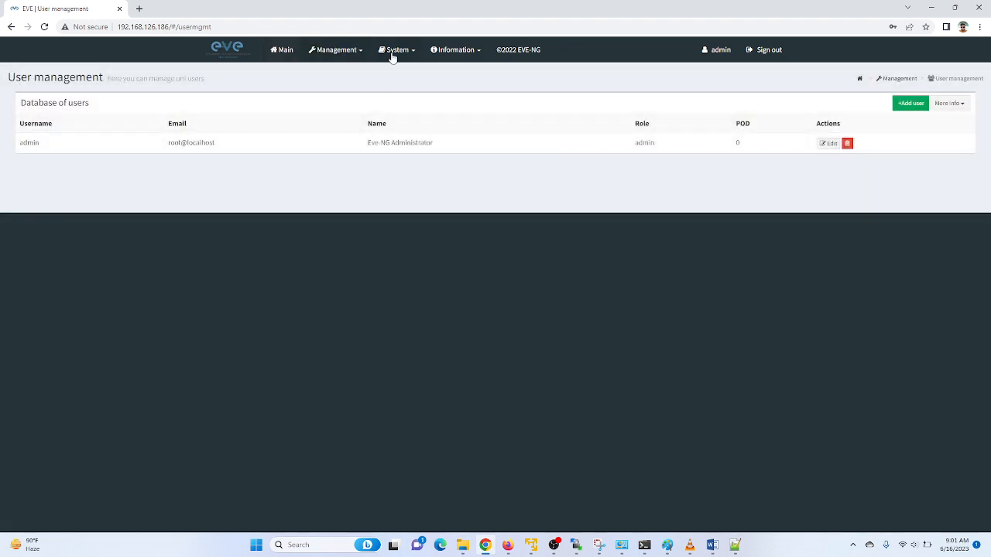
{"action": "left_click", "coordinate": [395, 55]}
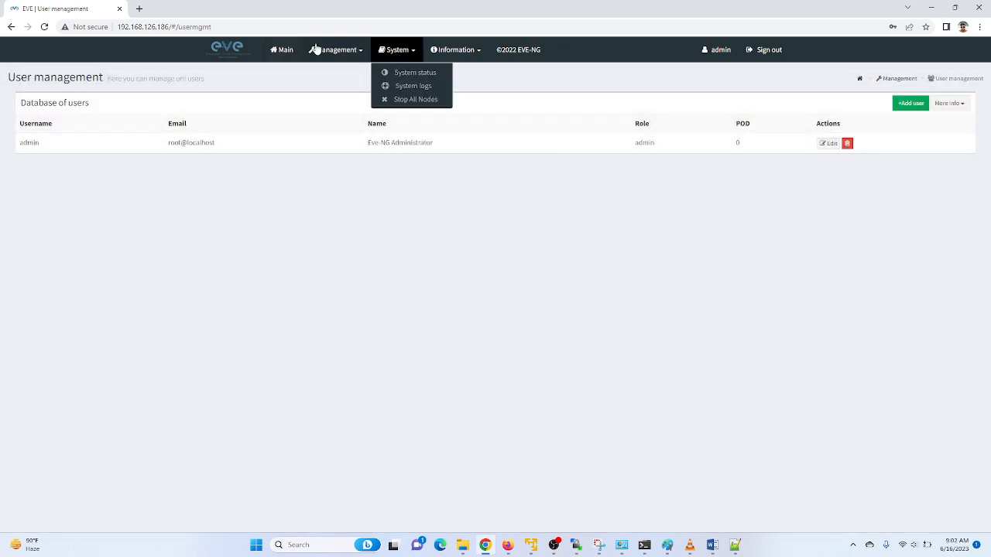
{"action": "left_click", "coordinate": [712, 50]}
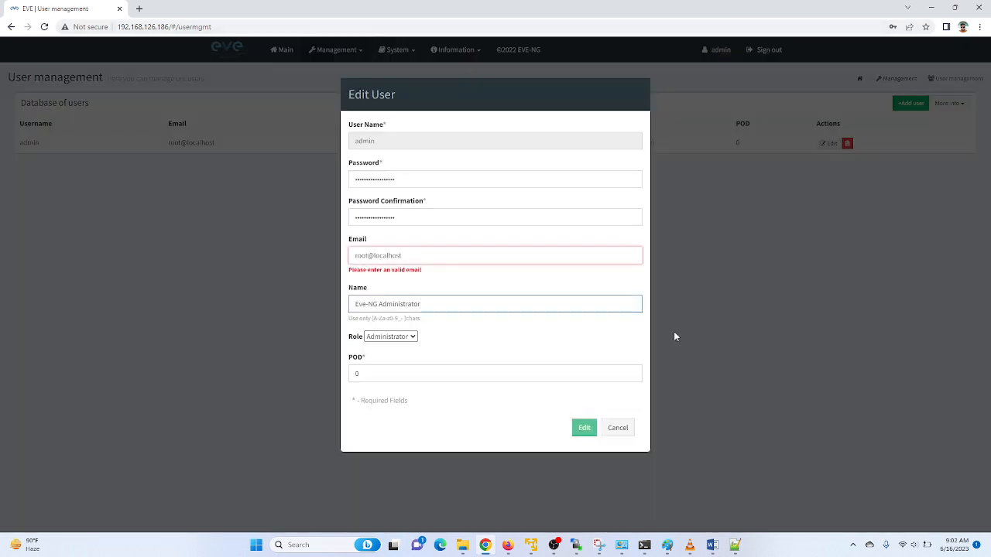
{"action": "left_click", "coordinate": [617, 428]}
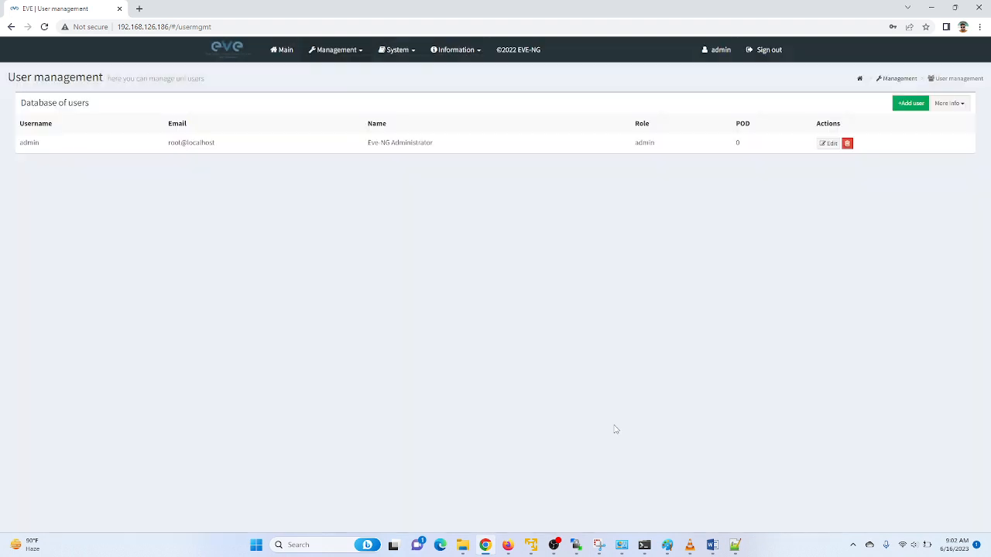
{"action": "left_click", "coordinate": [284, 51]}
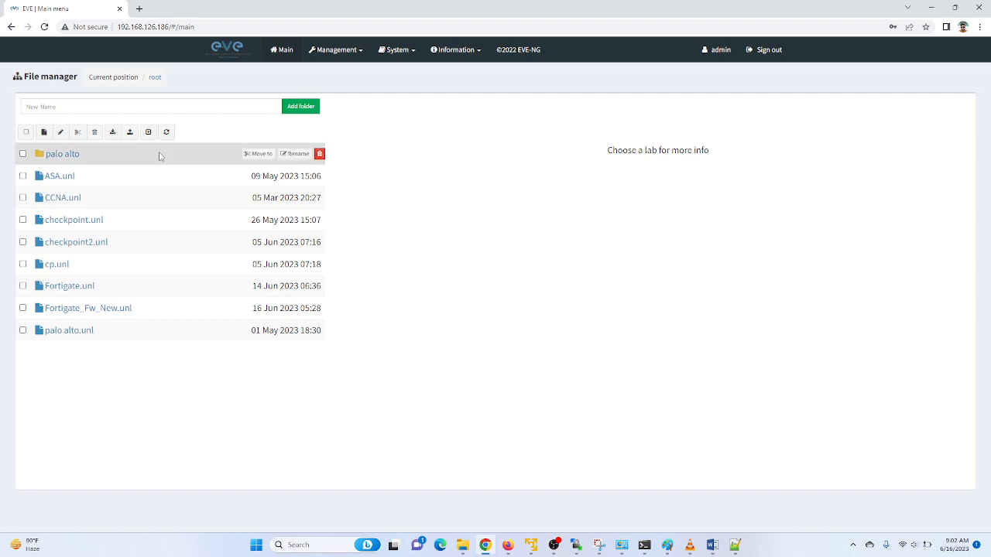
Create a new lab named fortinet-LAB and save it.
{"action": "left_click", "coordinate": [44, 132]}
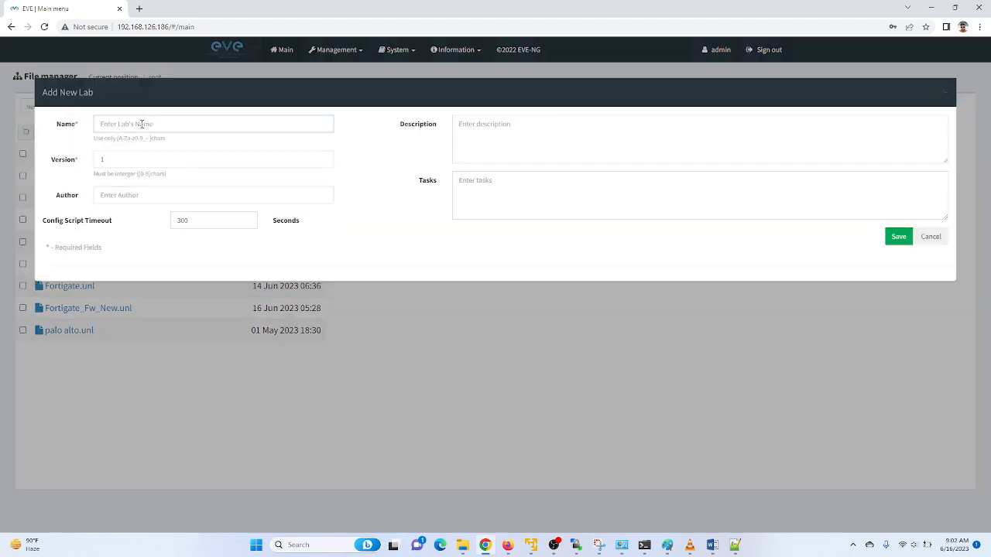
{"action": "type", "text": "fottin"}
{"action": "key", "text": "BackSpace"}
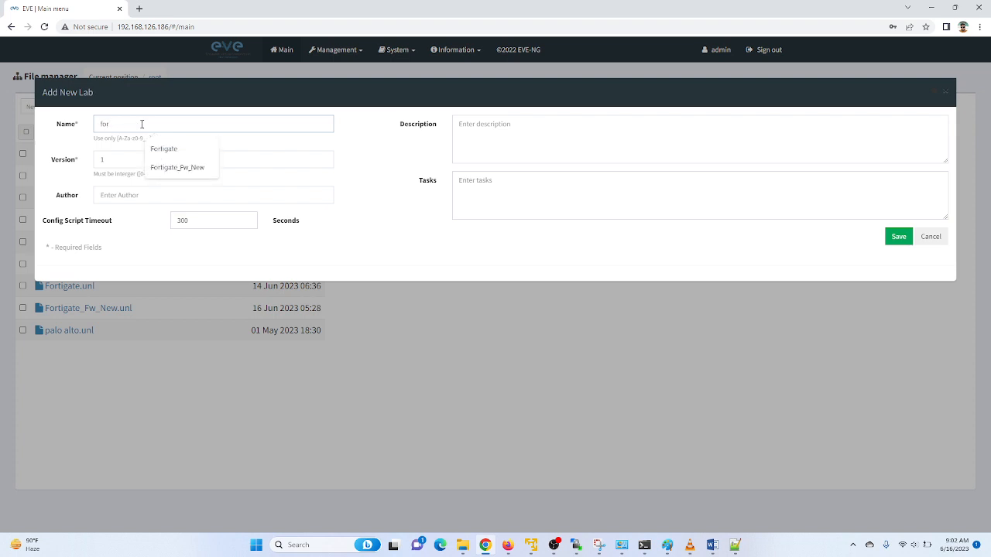
{"action": "type", "text": "rtinet-LAB"}
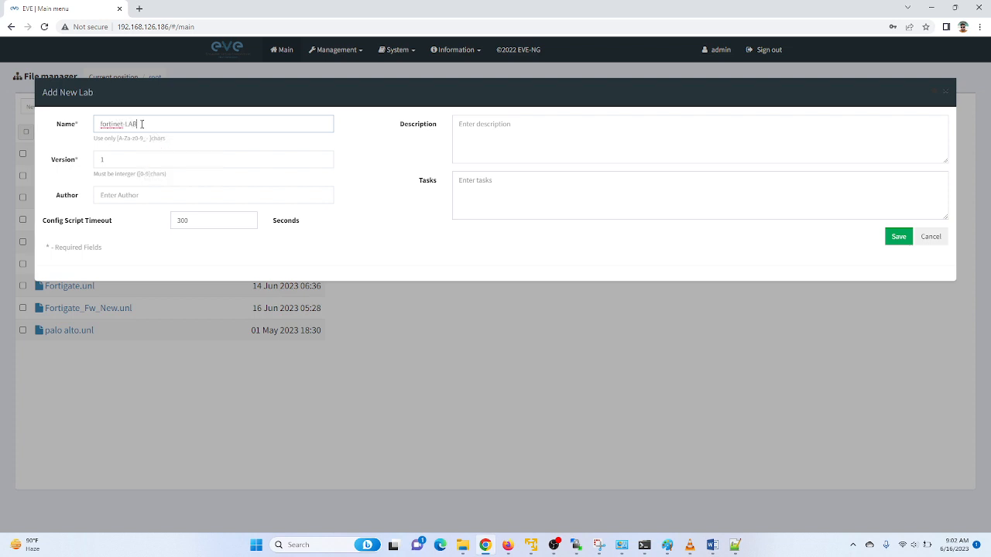
{"action": "key", "text": "Return"}
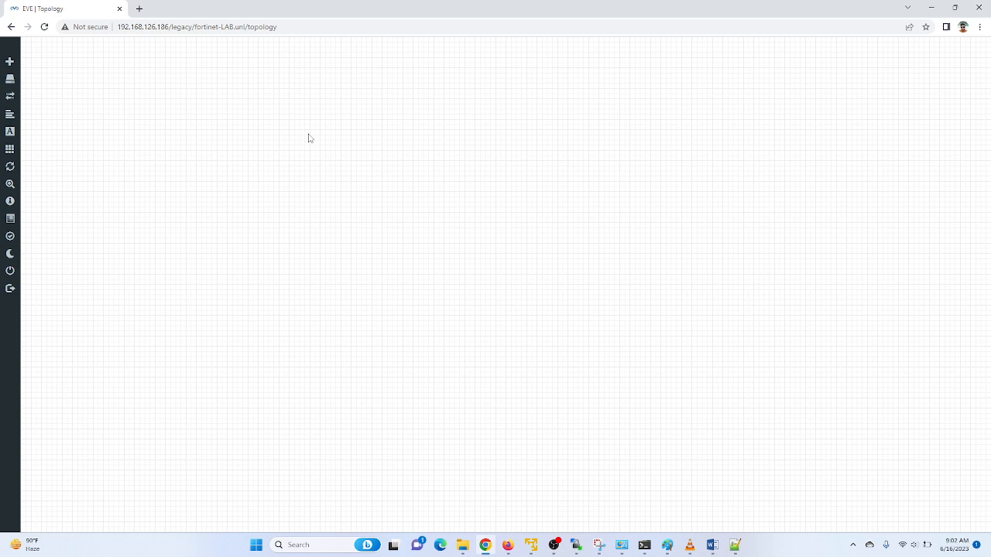
{"action": "right_click", "coordinate": [308, 138]}
{"action": "left_click", "coordinate": [329, 156]}
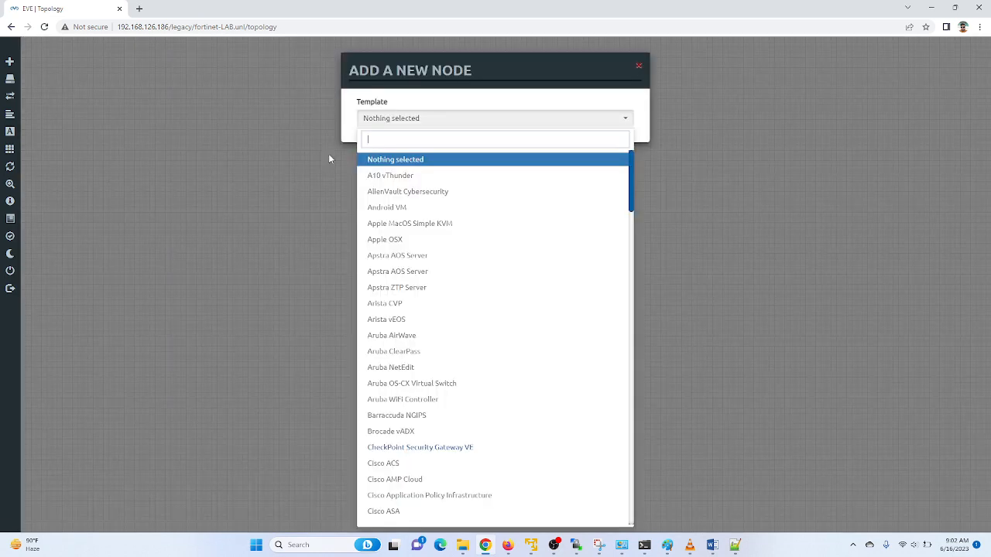
{"action": "type", "text": "fort"}
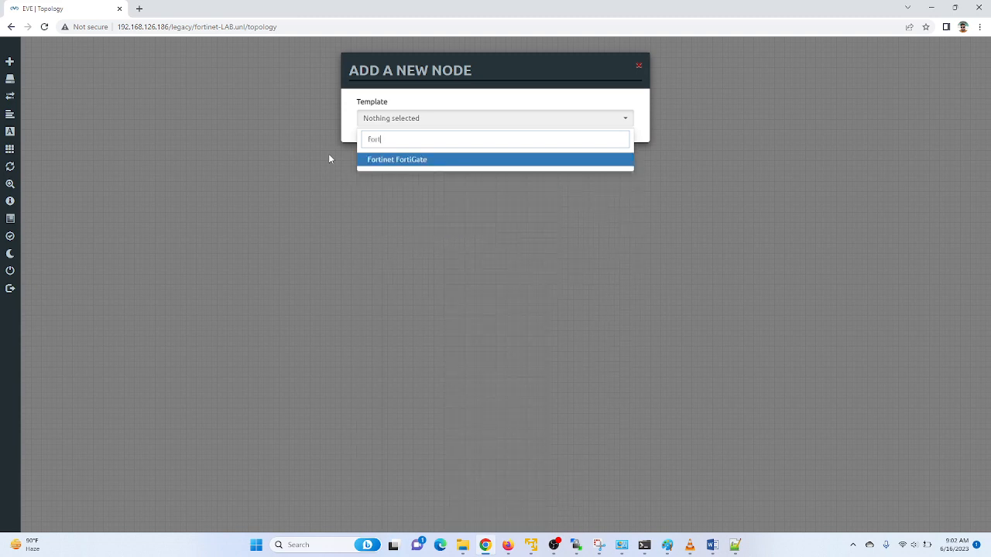
{"action": "left_click", "coordinate": [371, 159]}
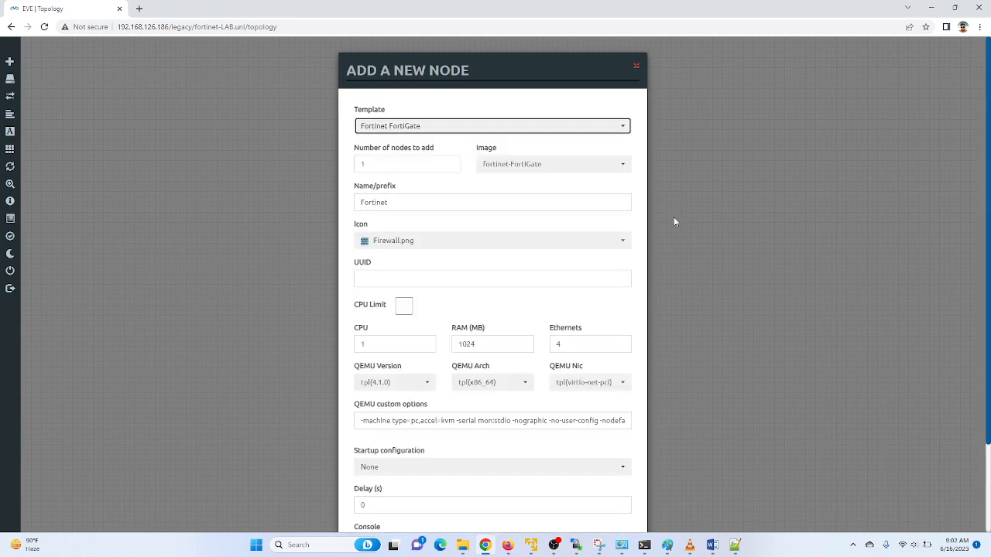
{"action": "left_click", "coordinate": [635, 67]}
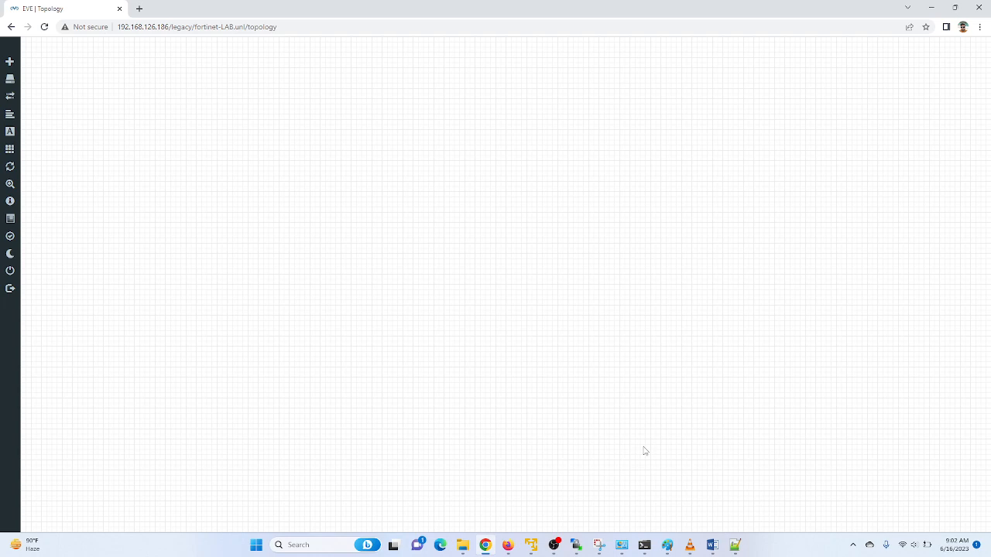
{"action": "mouse_move", "coordinate": [578, 546]}
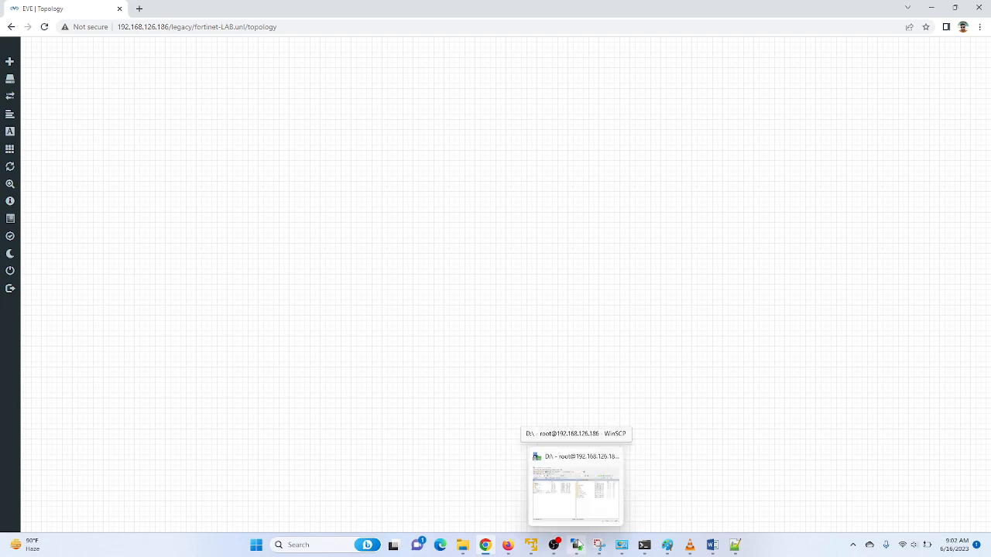
{"action": "mouse_move", "coordinate": [587, 504]}
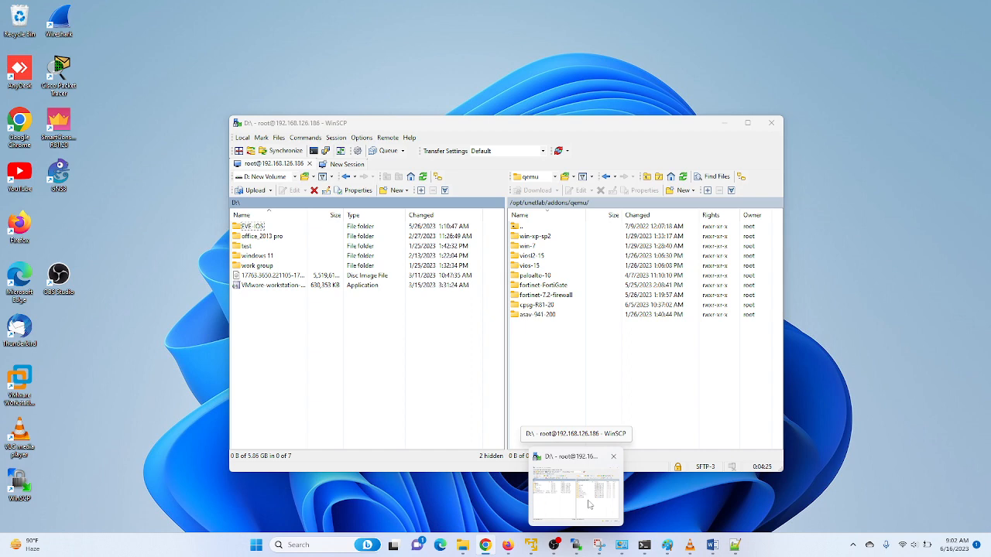
{"action": "left_click", "coordinate": [589, 505]}
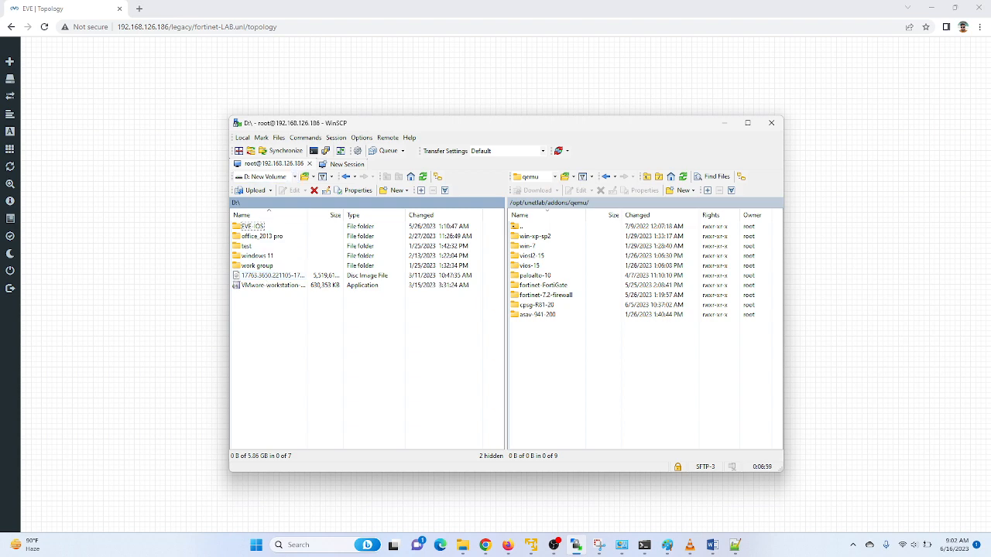
{"action": "mouse_move", "coordinate": [483, 548]}
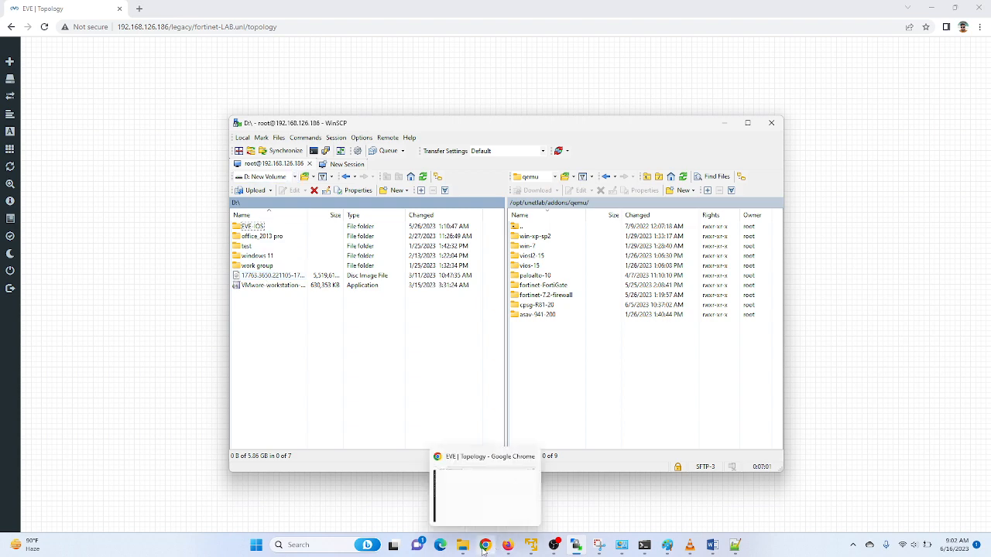
{"action": "left_click", "coordinate": [483, 548]}
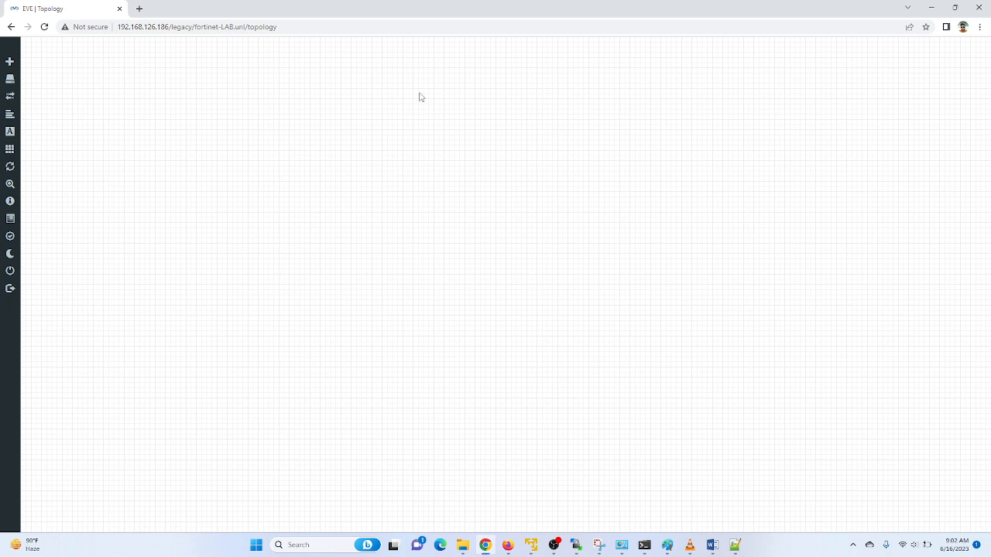
In a new tab, load a trimmed Fortinet support Download address, which returns a 403 error.
{"action": "left_click", "coordinate": [139, 8]}
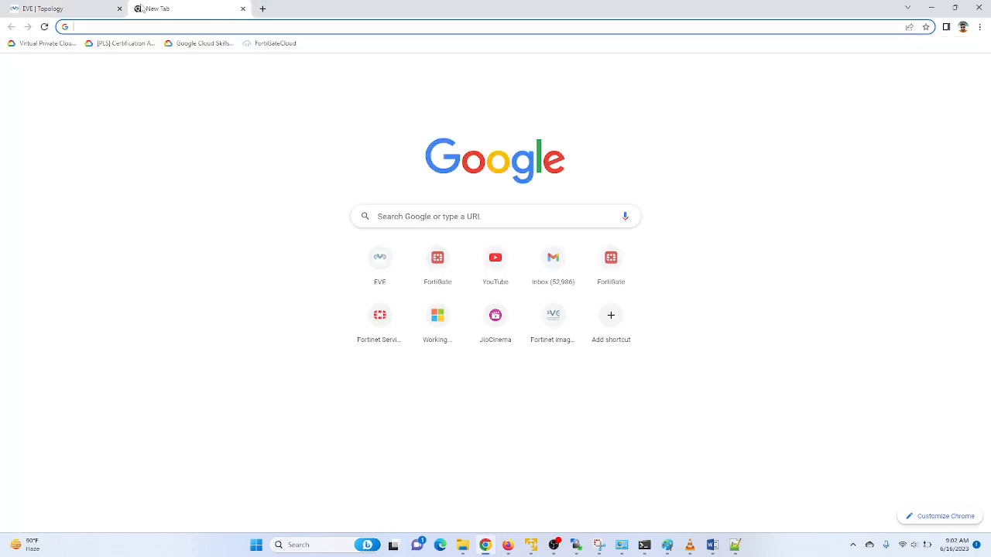
{"action": "type", "text": "su"}
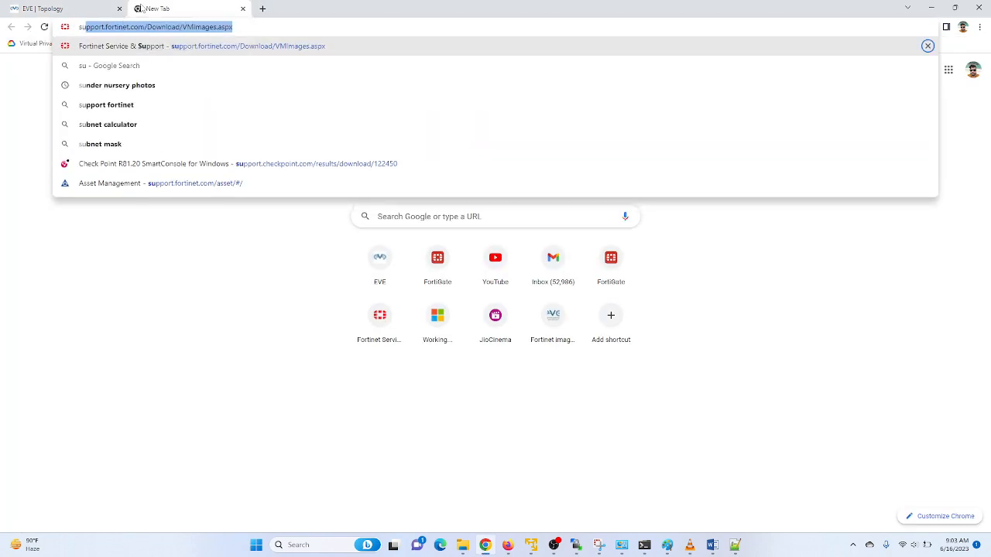
{"action": "key", "text": "Right"}
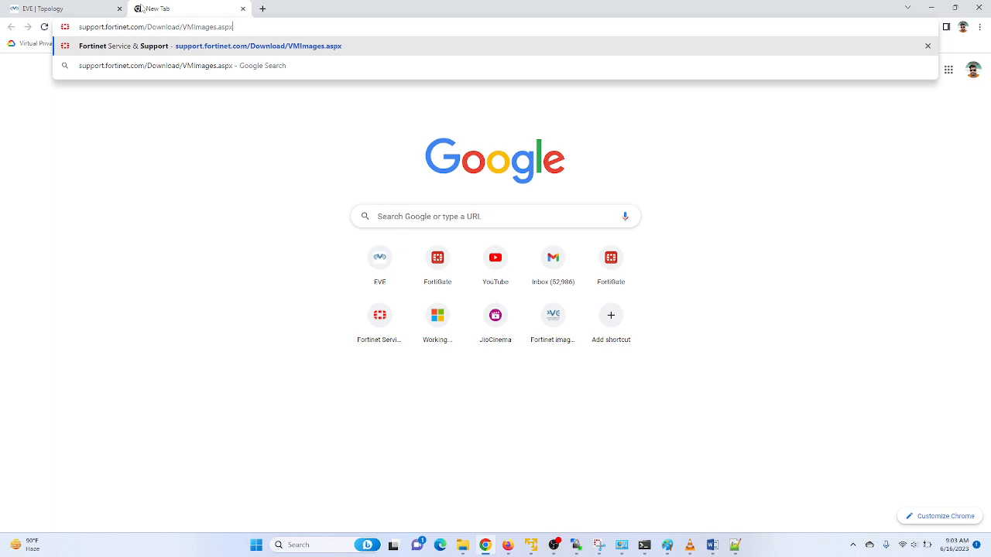
{"action": "key", "text": "BackSpace"}
{"action": "key", "text": "BackSpace"}
{"action": "key", "text": "BackSpace"}
{"action": "key", "text": "BackSpace"}
{"action": "key", "text": "BackSpace"}
{"action": "key", "text": "BackSpace"}
{"action": "key", "text": "BackSpace"}
{"action": "key", "text": "BackSpace"}
{"action": "key", "text": "BackSpace"}
{"action": "key", "text": "BackSpace"}
{"action": "key", "text": "BackSpace"}
{"action": "key", "text": "BackSpace"}
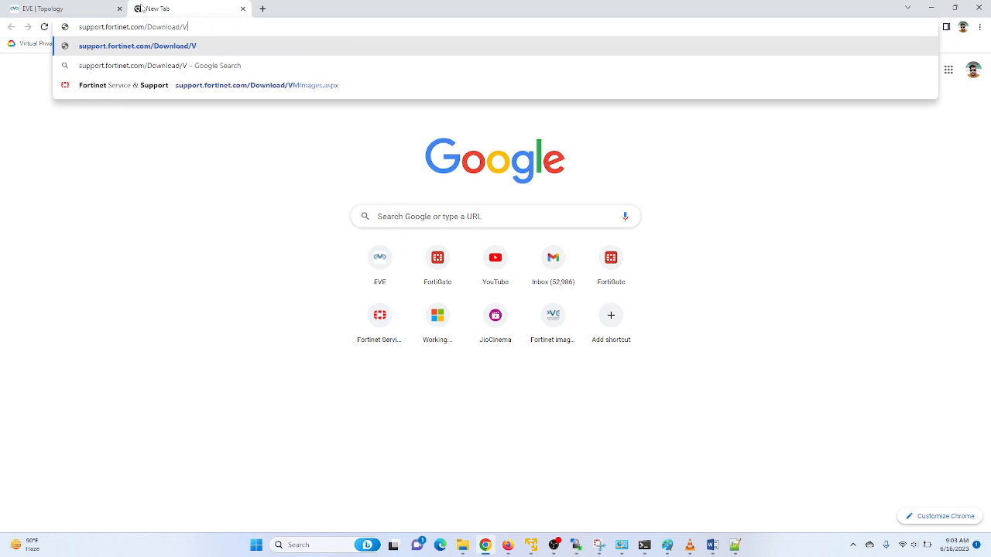
{"action": "key", "text": "BackSpace"}
{"action": "key", "text": "Return"}
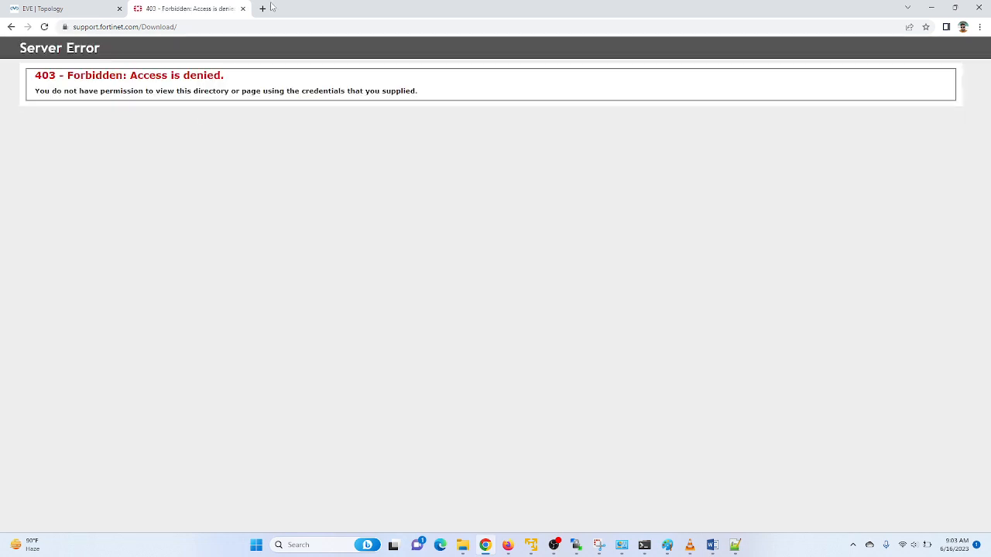
Open support.fortinet.com/Download/VMImages.aspx in a new tab and close the 403 error tab.
{"action": "left_click", "coordinate": [262, 7]}
{"action": "type", "text": "su"}
{"action": "key", "text": "Return"}
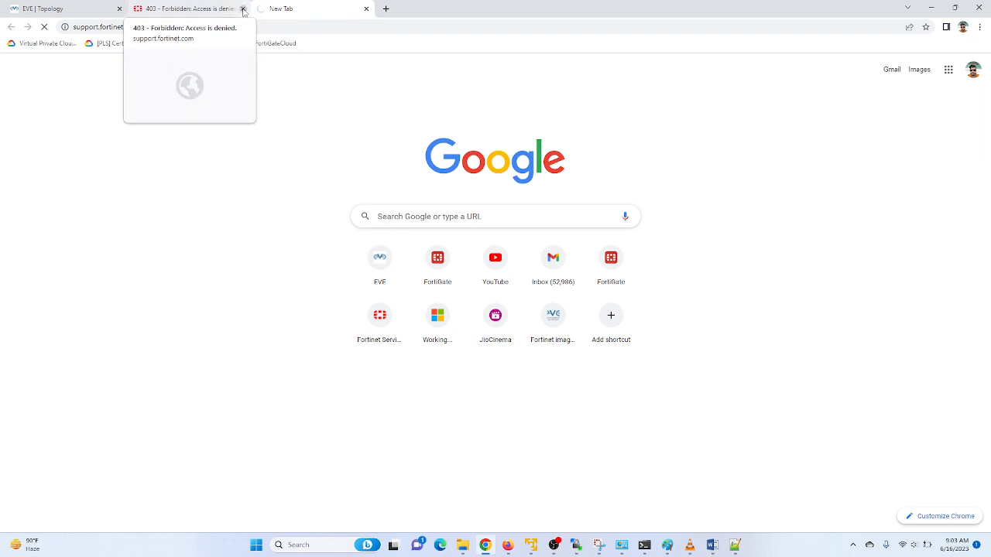
{"action": "left_click", "coordinate": [243, 9]}
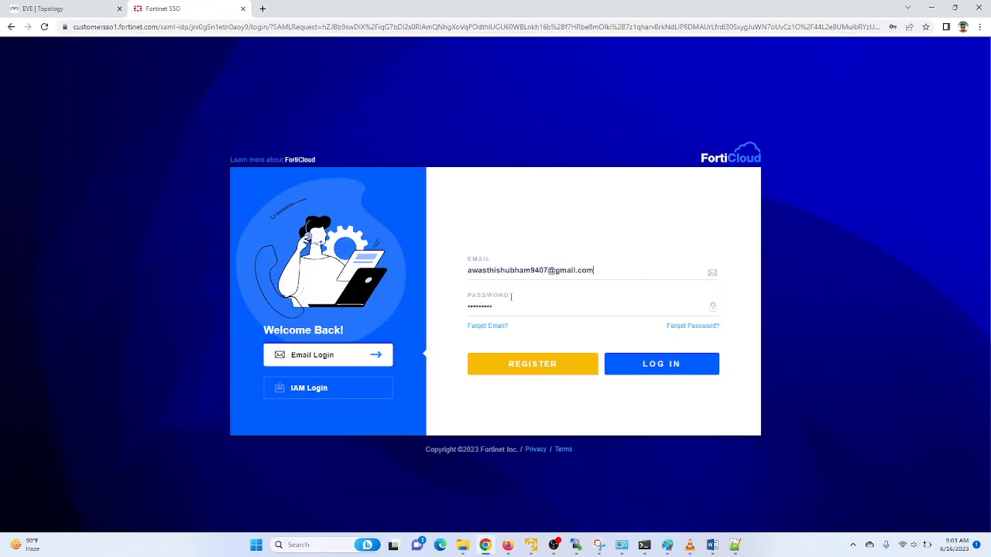
Log in and list FortiGate VM images for platform KVM, version 7.0.12.
{"action": "left_click", "coordinate": [646, 367]}
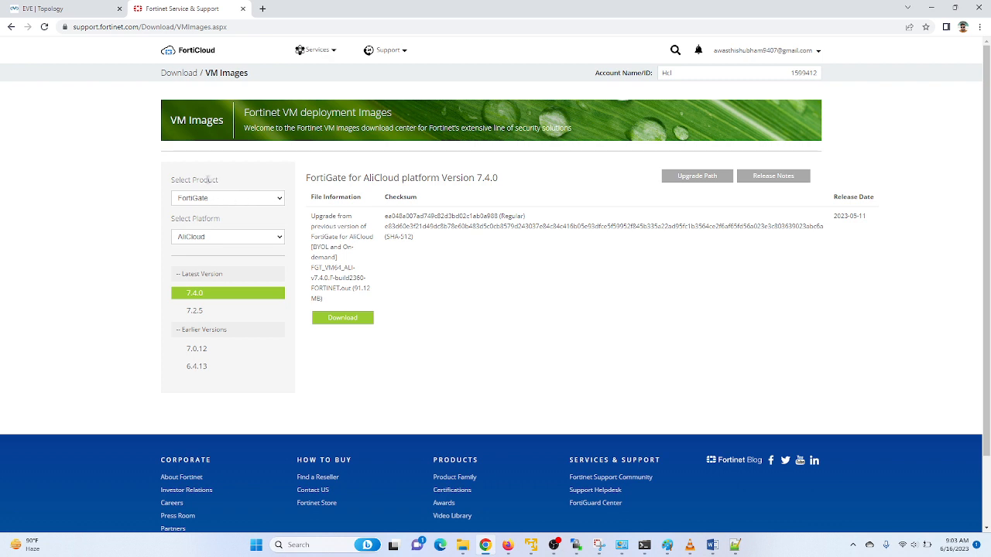
{"action": "left_click", "coordinate": [224, 200]}
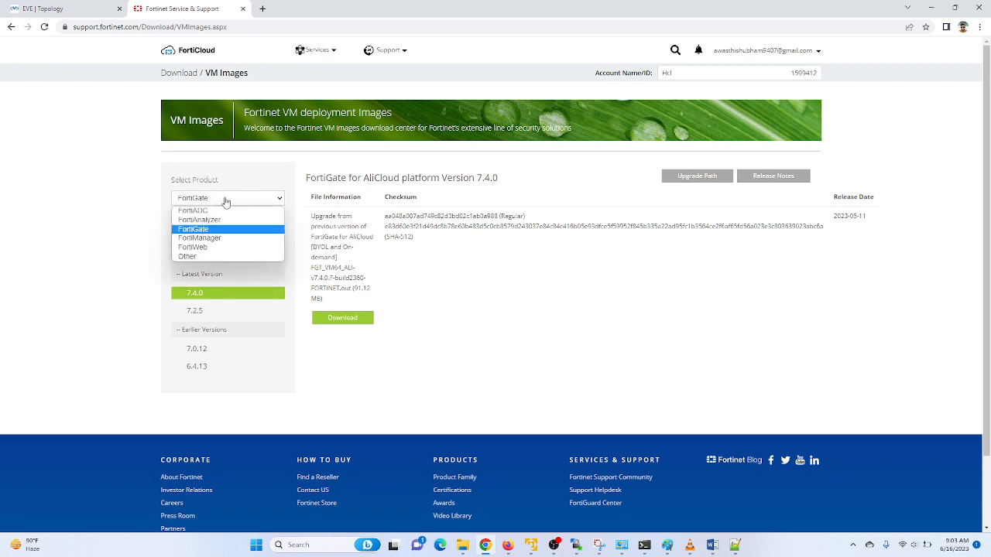
{"action": "left_click", "coordinate": [225, 201]}
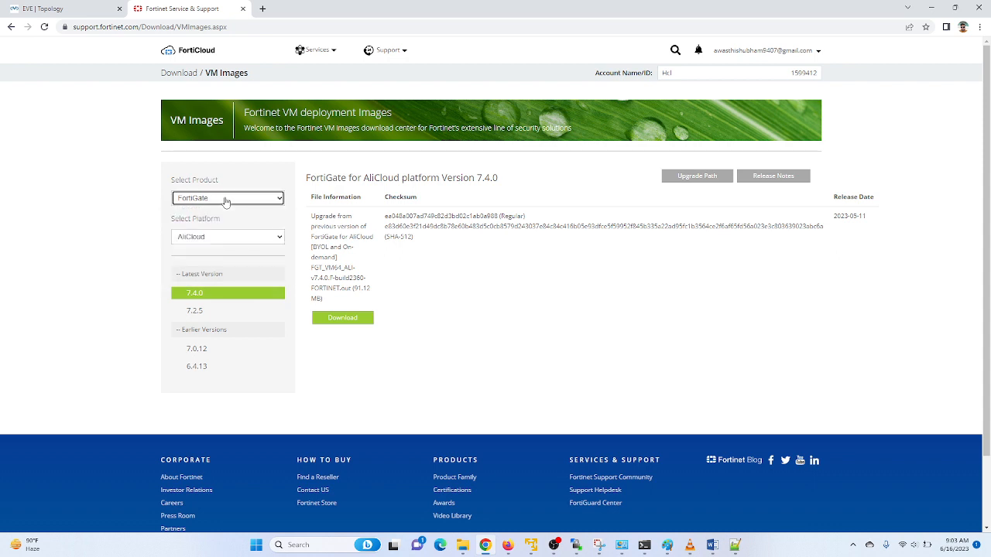
{"action": "left_click", "coordinate": [226, 238]}
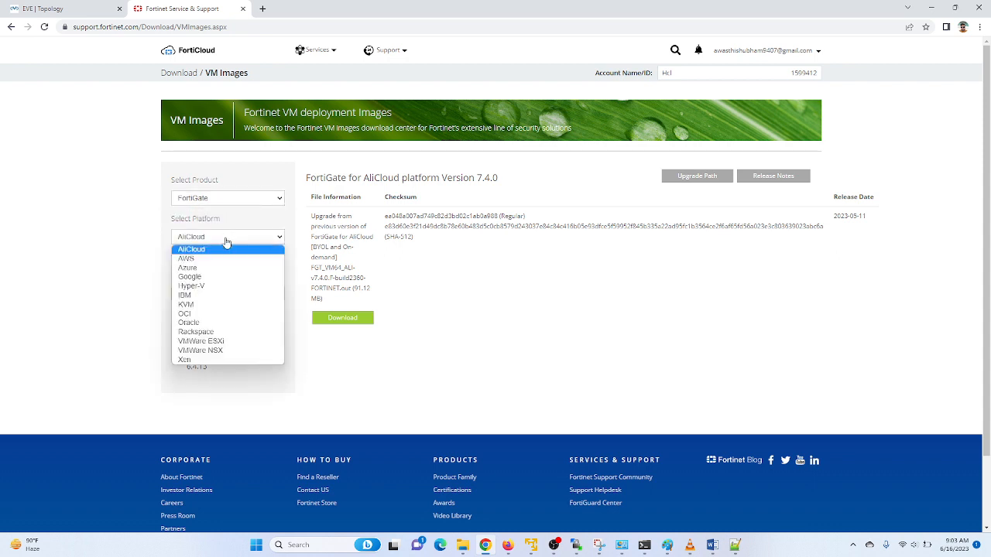
{"action": "left_click", "coordinate": [203, 305]}
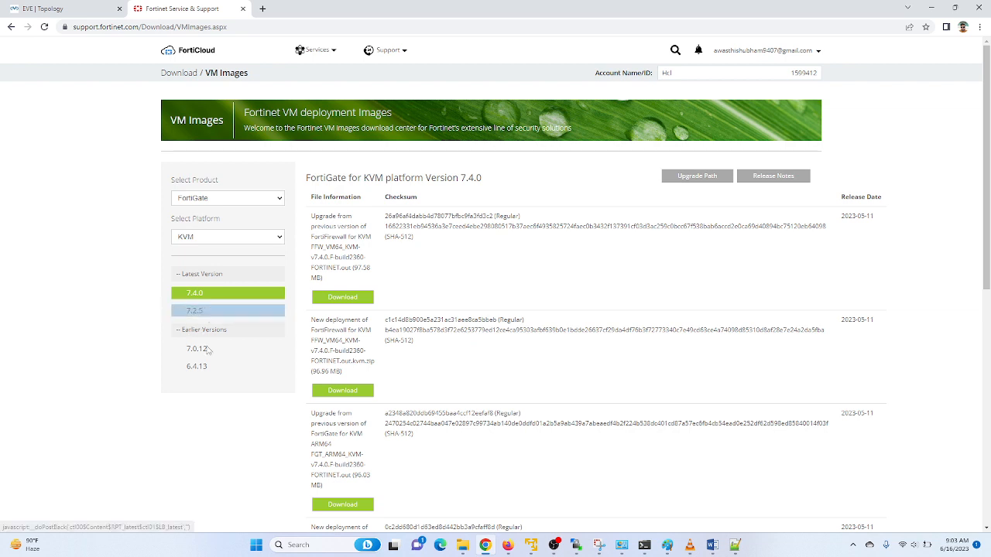
{"action": "left_click", "coordinate": [225, 311]}
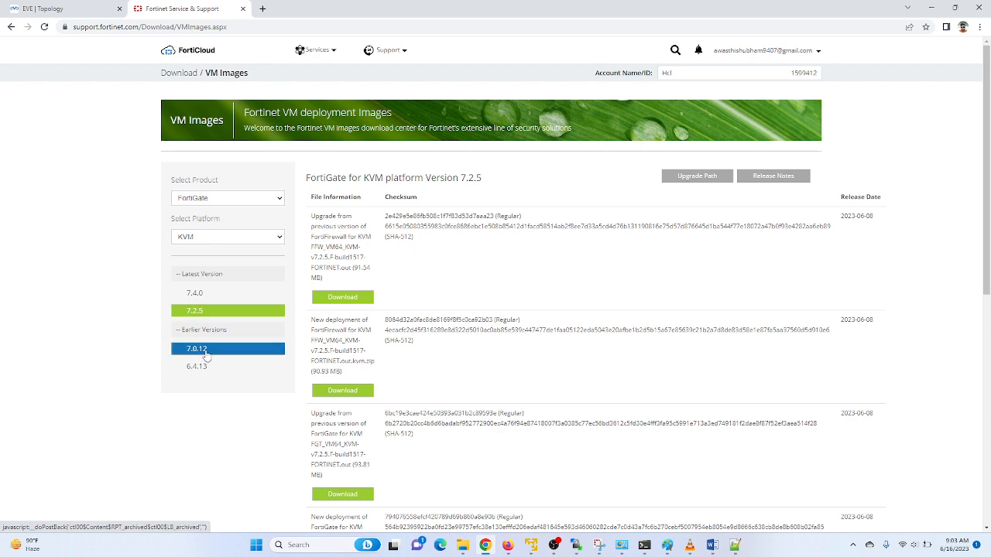
{"action": "left_click", "coordinate": [210, 352]}
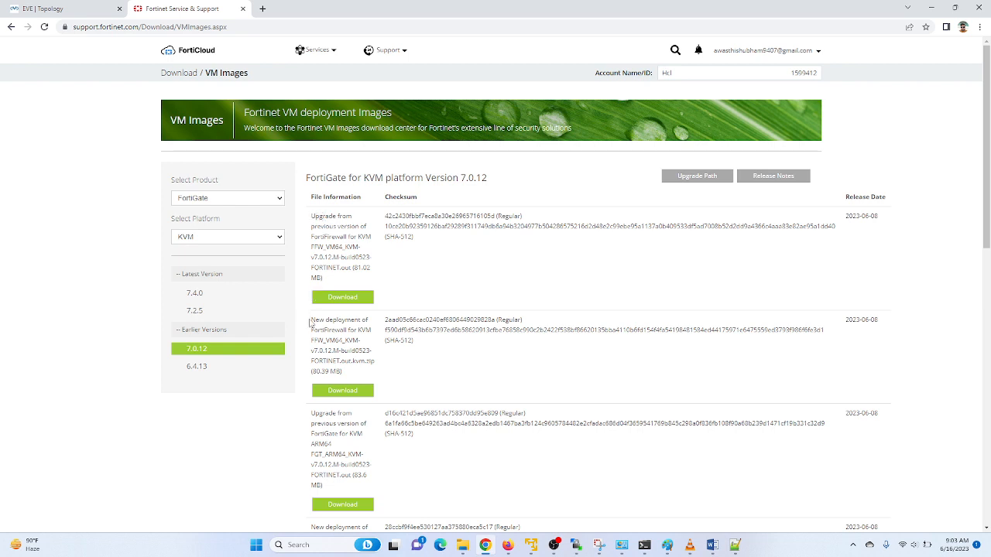
Open the EVE-NG Fortinet images guide in a new tab and go to Supported Images.
{"action": "left_click", "coordinate": [262, 8]}
{"action": "type", "text": "eve"}
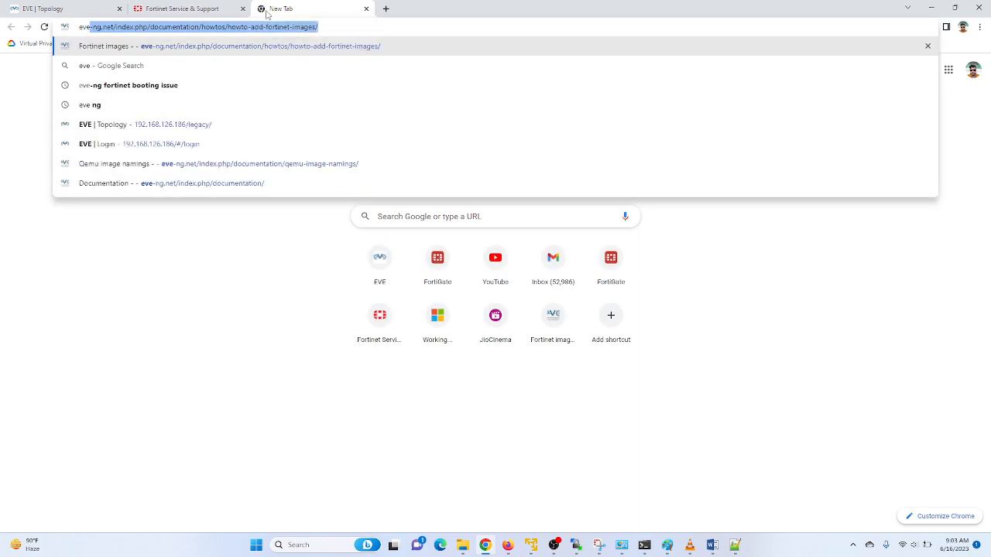
{"action": "key", "text": "Return"}
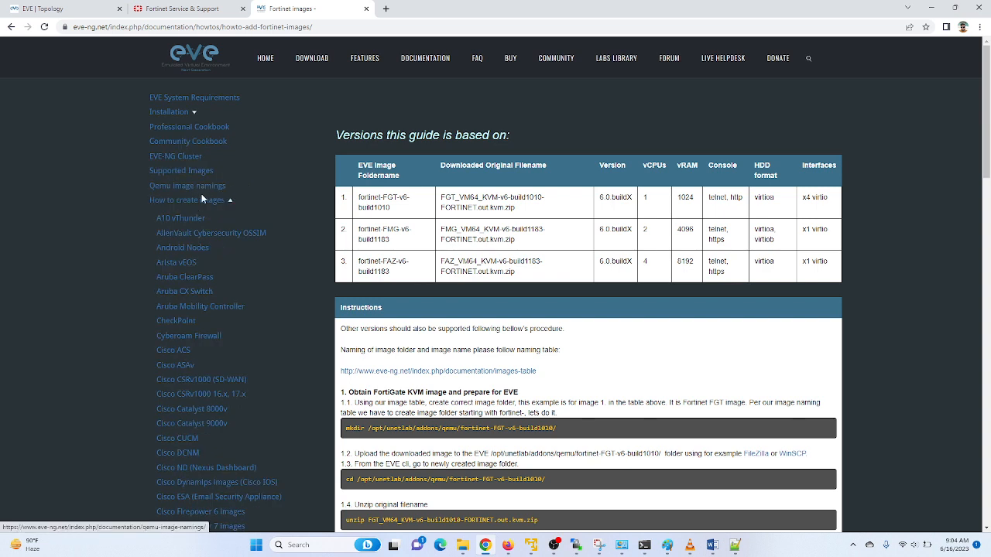
{"action": "left_click", "coordinate": [208, 171]}
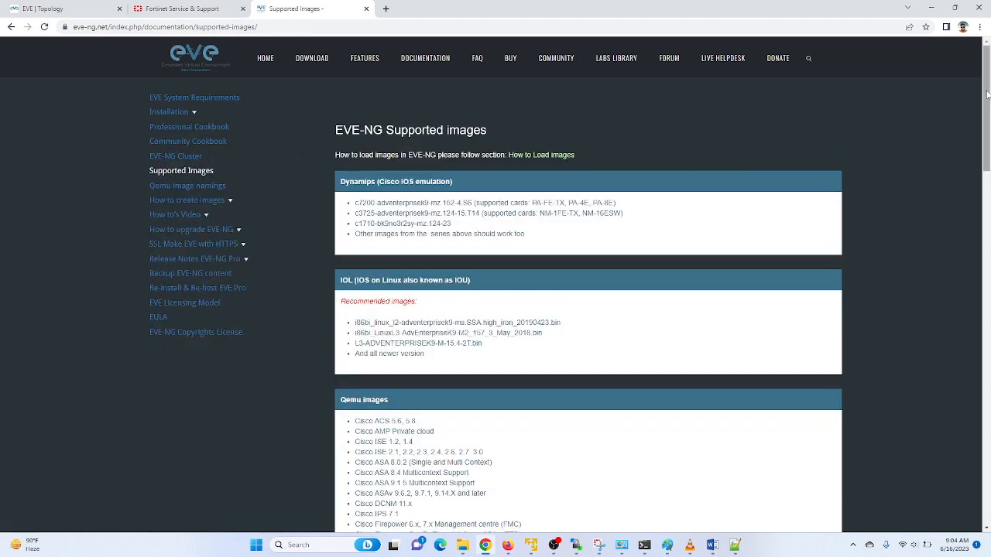
Find the Fortinet entries and highlight the 5.2.3, 5.6, 6.x, 7.x, FGT and Mail lines.
{"action": "key", "text": "ctrl+f"}
{"action": "key", "text": "Return"}
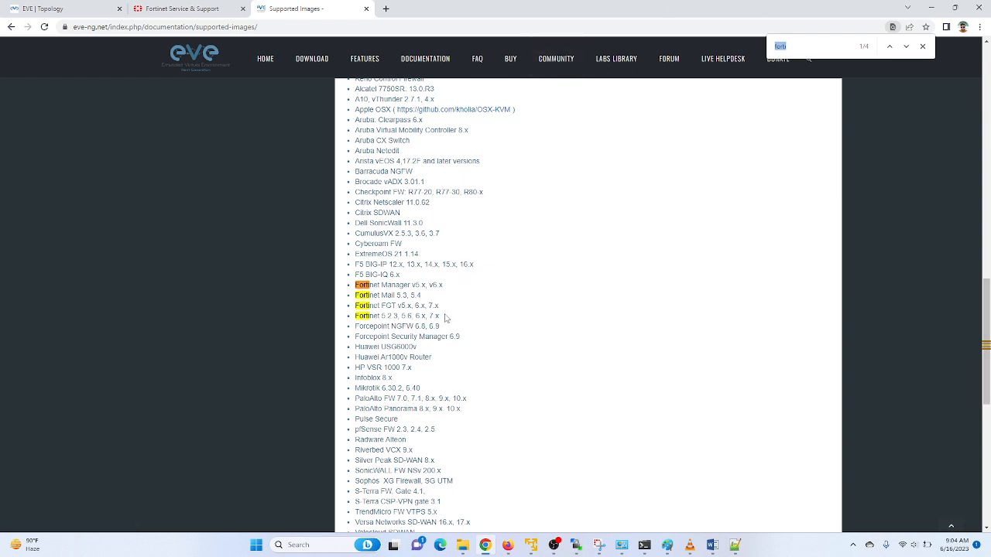
{"action": "double_click", "coordinate": [388, 326]}
{"action": "left_click_drag", "start_coordinate": [439, 316], "coordinate": [359, 316]}
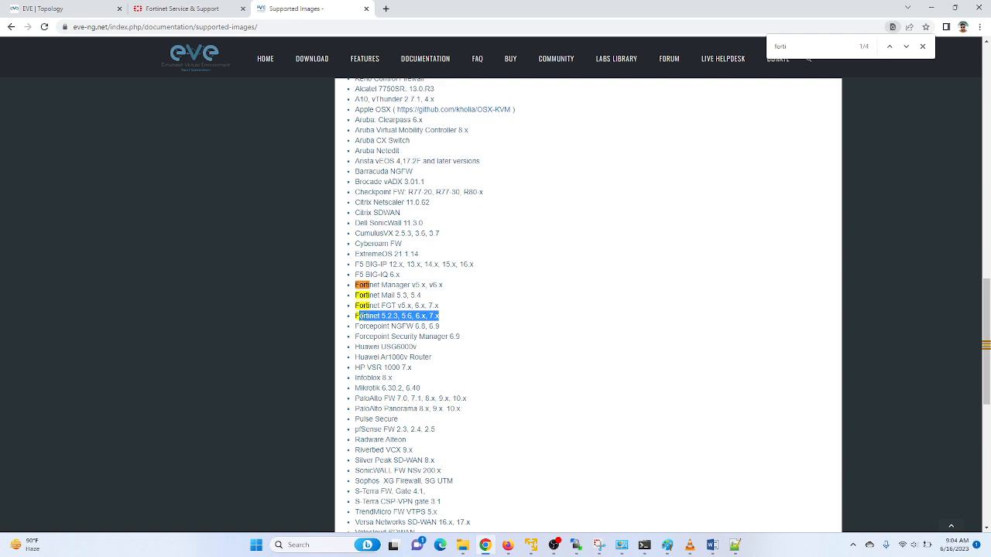
{"action": "left_click_drag", "start_coordinate": [359, 316], "coordinate": [371, 295]}
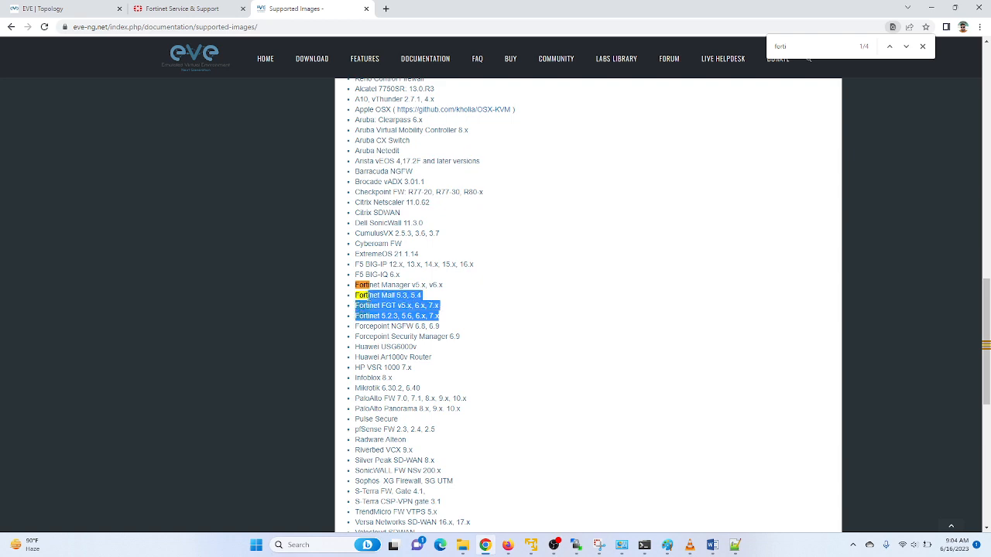
Go to the Qemu image namings page from the sidebar.
{"action": "left_click_drag", "start_coordinate": [987, 303], "coordinate": [988, 68]}
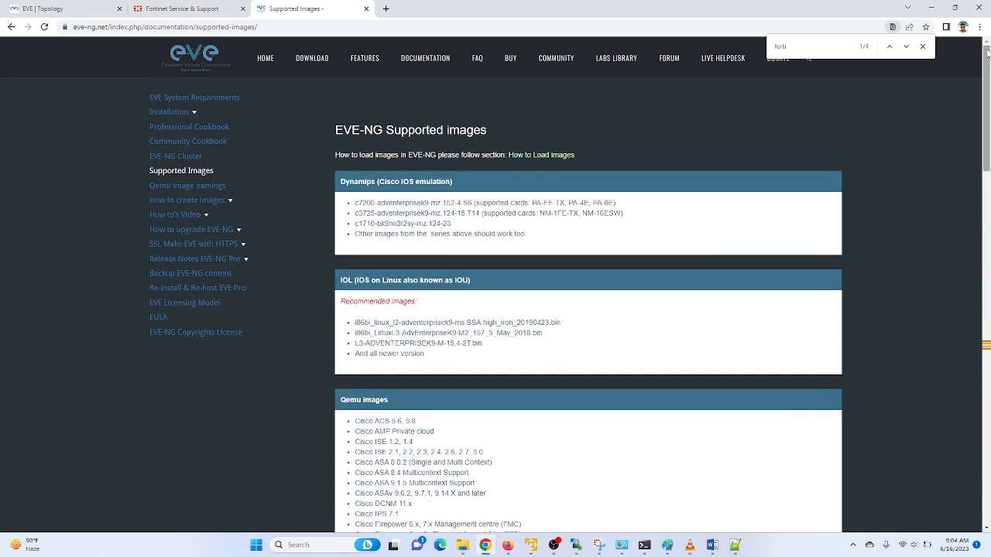
{"action": "left_click", "coordinate": [177, 187]}
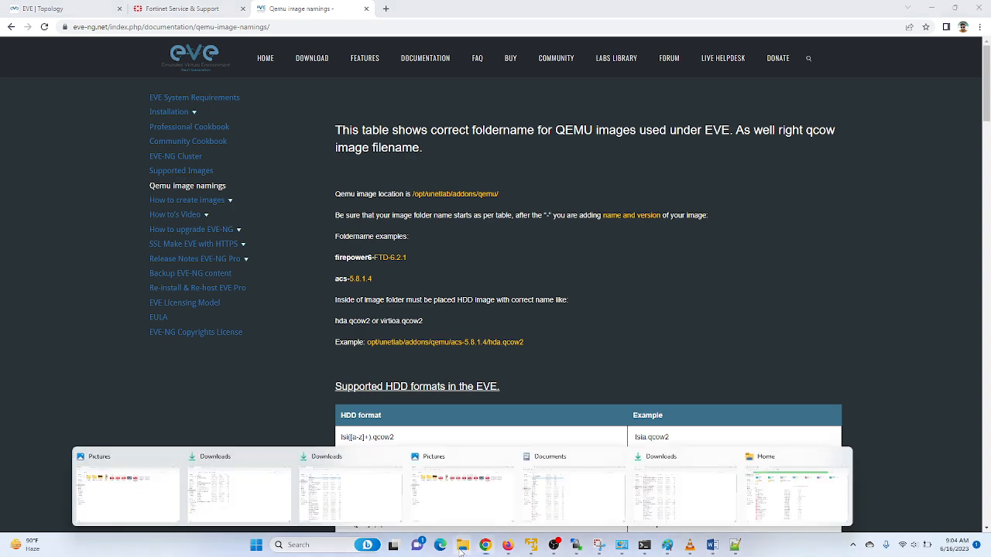
{"action": "mouse_move", "coordinate": [462, 550]}
{"action": "left_click", "coordinate": [162, 492]}
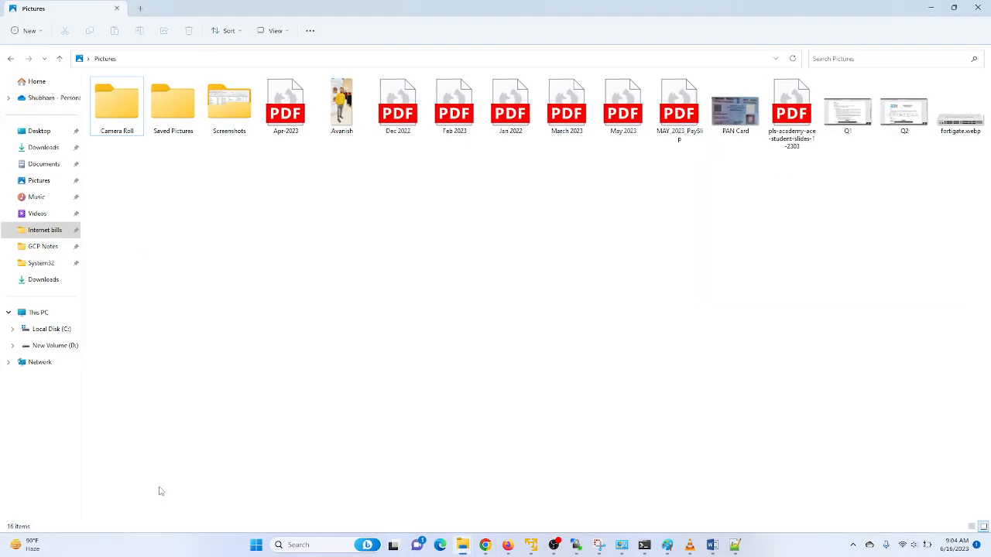
{"action": "left_click", "coordinate": [43, 150]}
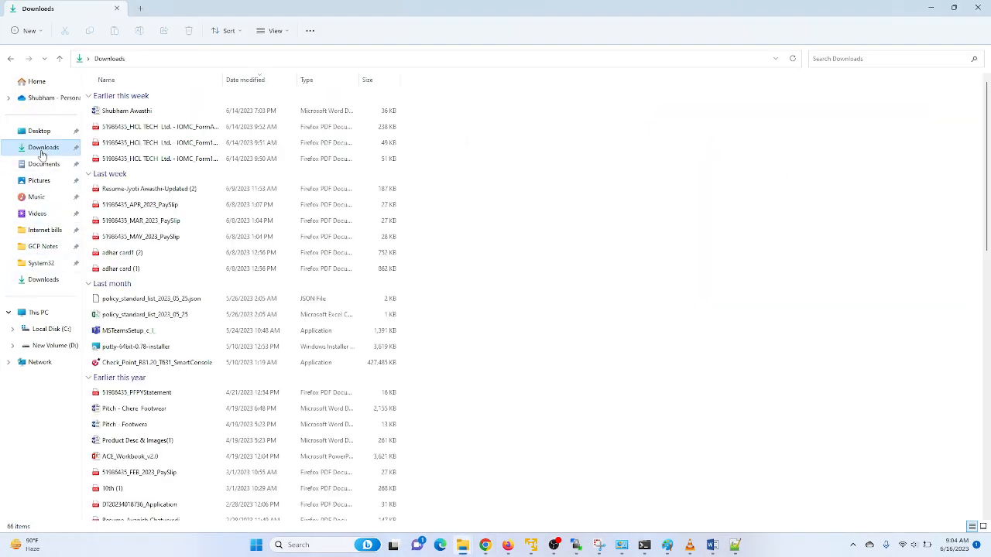
{"action": "left_click", "coordinate": [37, 346]}
{"action": "double_click", "coordinate": [124, 97]}
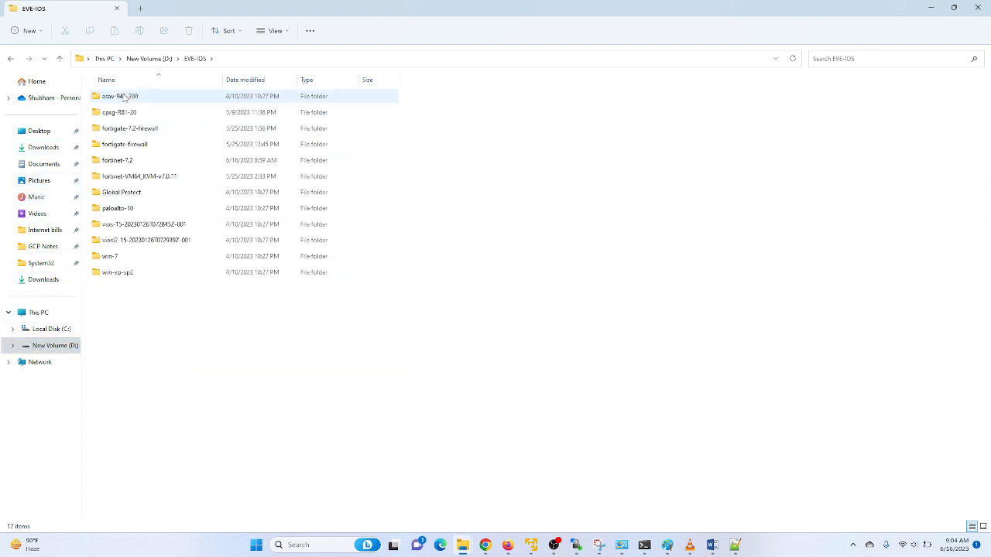
{"action": "left_click", "coordinate": [155, 181]}
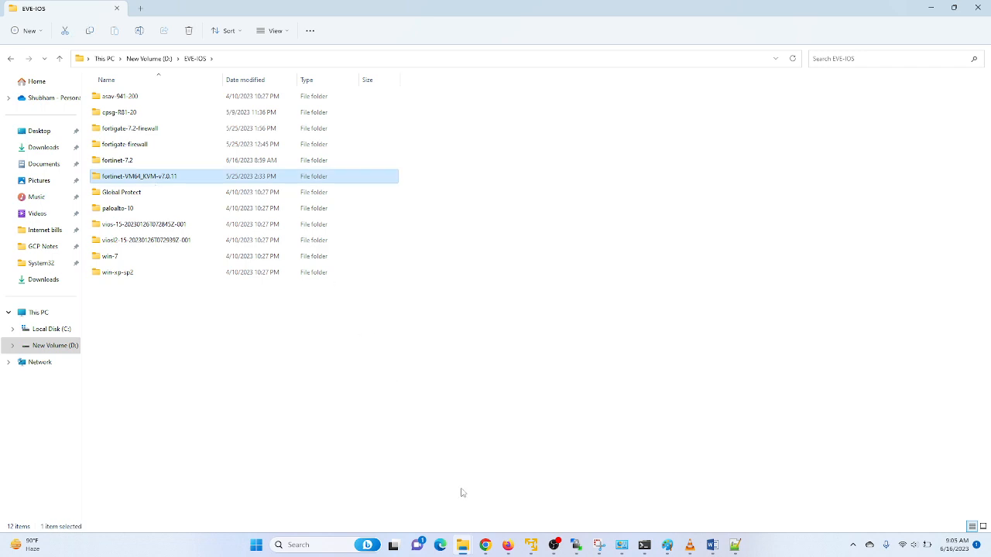
{"action": "mouse_move", "coordinate": [481, 552]}
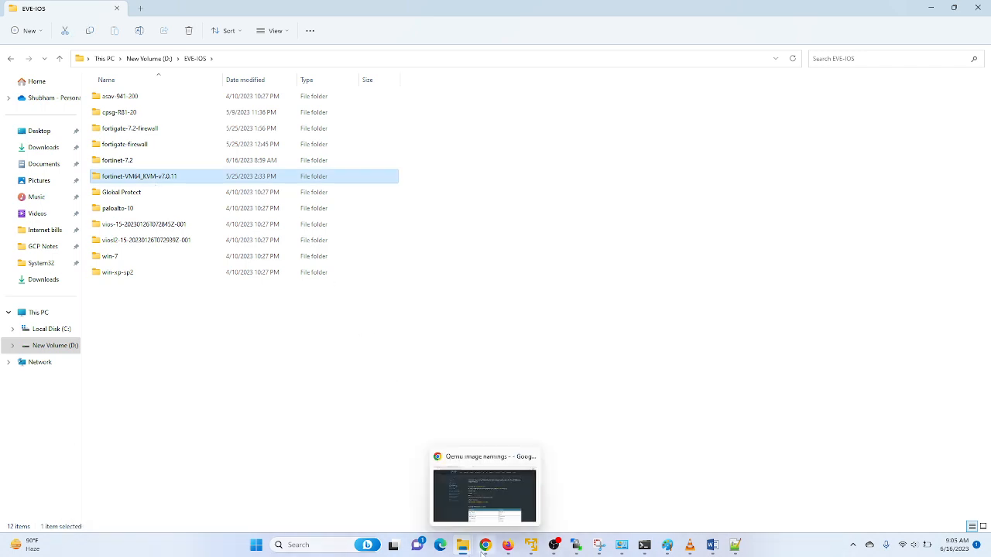
{"action": "left_click", "coordinate": [498, 477]}
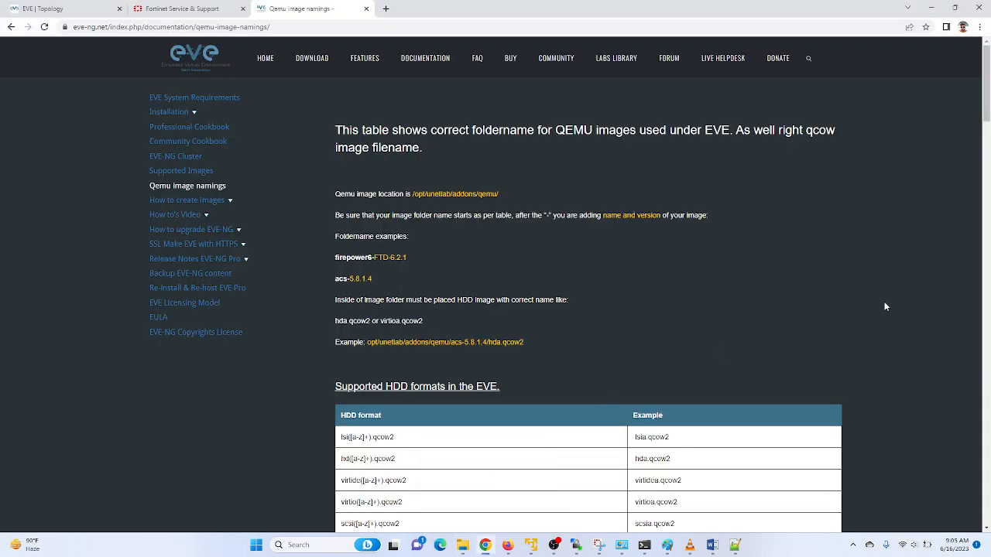
Scroll to the Qemu naming table and highlight its folder-name and .qcow2 image-name headers.
{"action": "scroll", "coordinate": [987, 85], "scroll_direction": "down", "scroll_amount": 1}
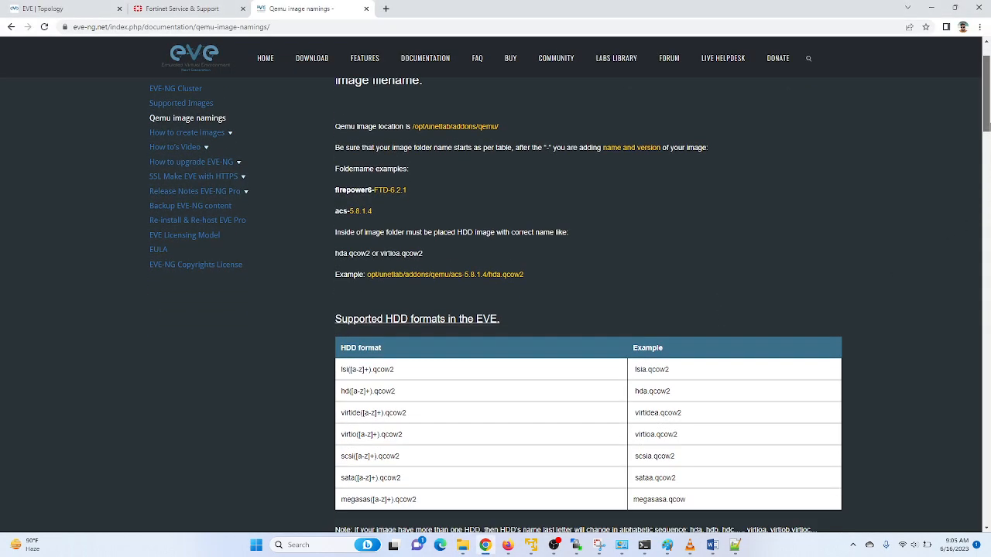
{"action": "scroll", "coordinate": [986, 85], "scroll_direction": "down", "scroll_amount": 1}
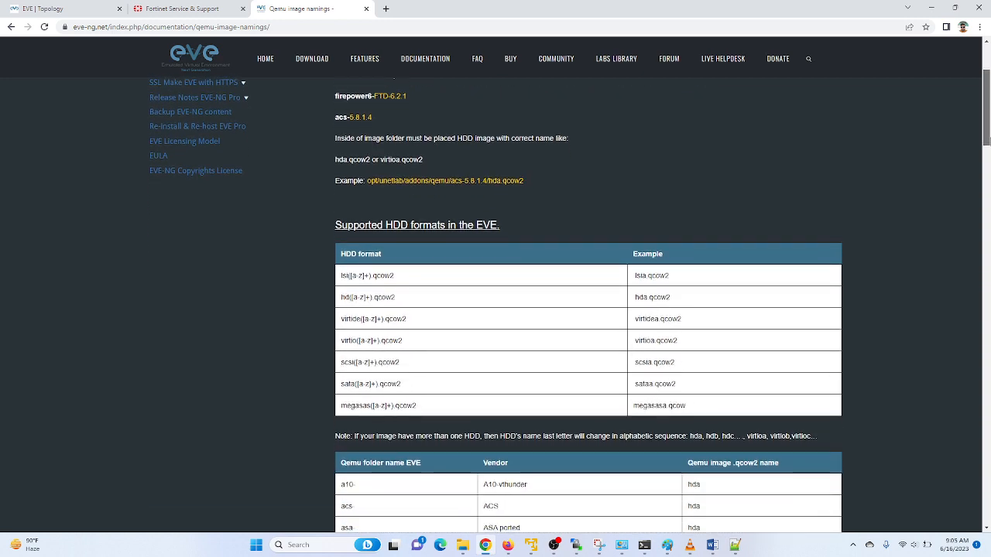
{"action": "scroll", "coordinate": [987, 85], "scroll_direction": "down", "scroll_amount": 1}
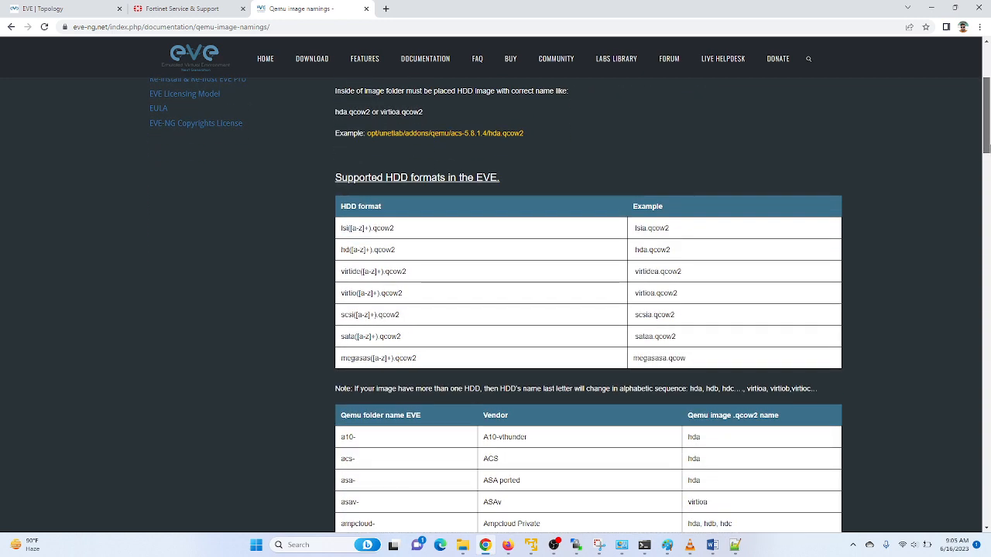
{"action": "left_click_drag", "start_coordinate": [989, 147], "coordinate": [988, 175]}
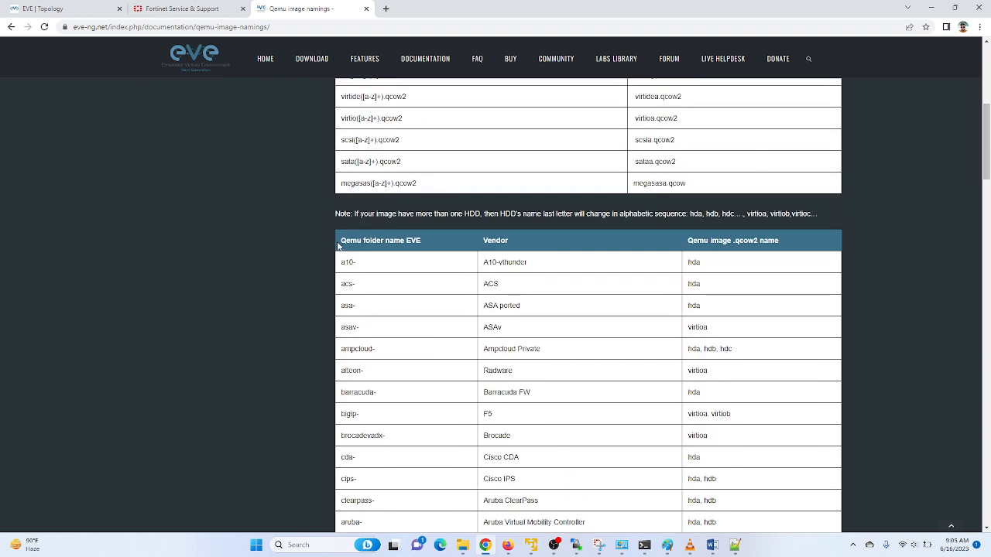
{"action": "left_click_drag", "start_coordinate": [341, 243], "coordinate": [429, 239]}
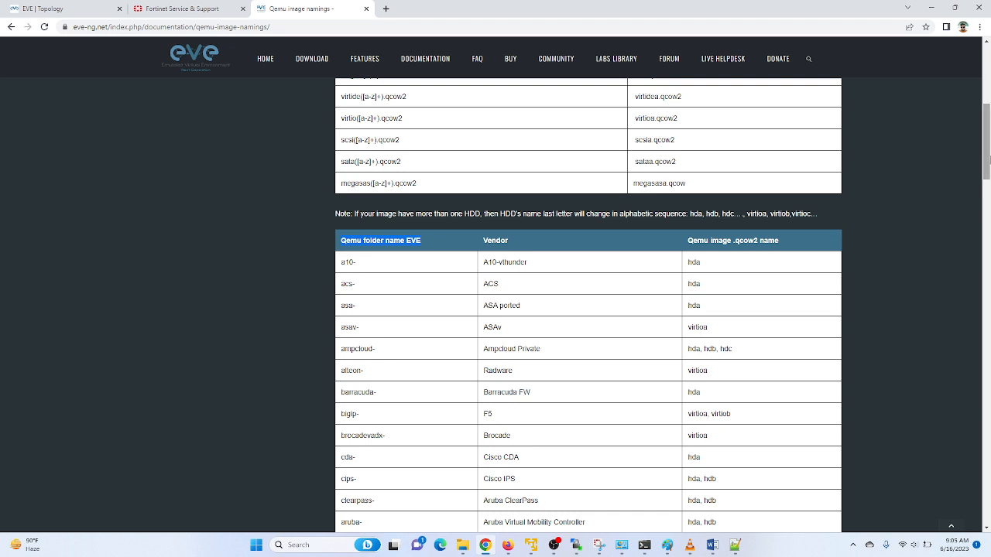
{"action": "left_click_drag", "start_coordinate": [986, 149], "coordinate": [985, 157]}
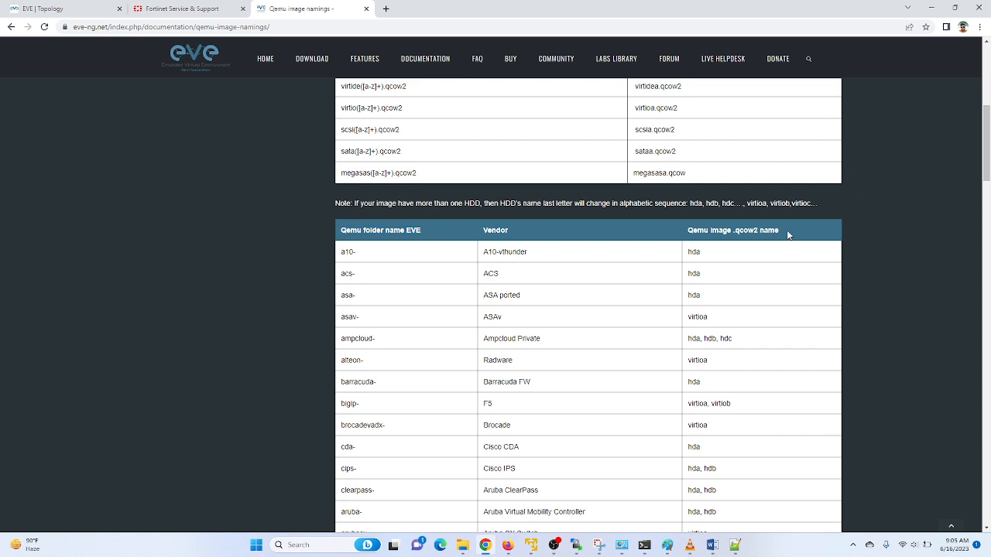
{"action": "left_click_drag", "start_coordinate": [788, 237], "coordinate": [687, 234]}
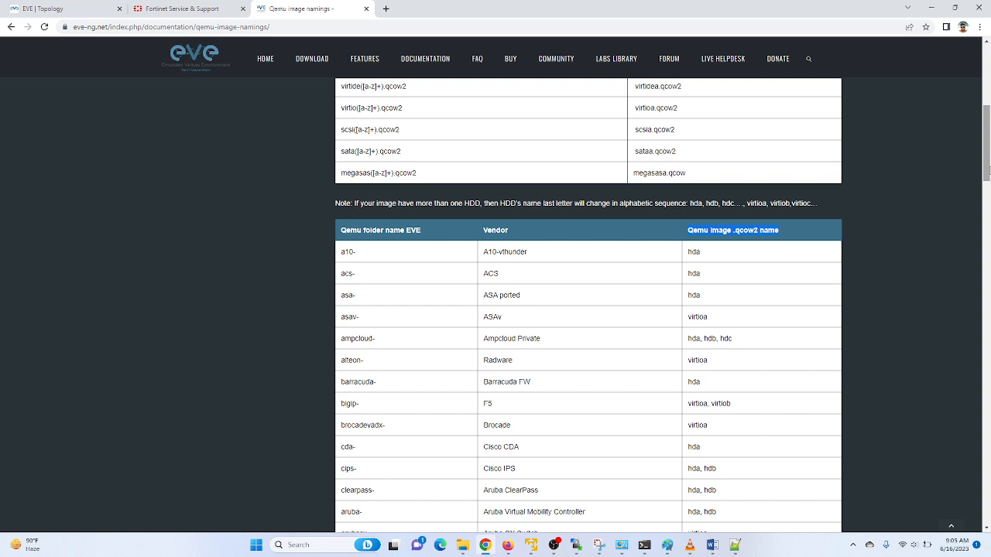
{"action": "left_click_drag", "start_coordinate": [988, 171], "coordinate": [988, 247]}
Search the page for 'forti' and select the fortinet- folder prefix.
{"action": "key", "text": "ctrl+f"}
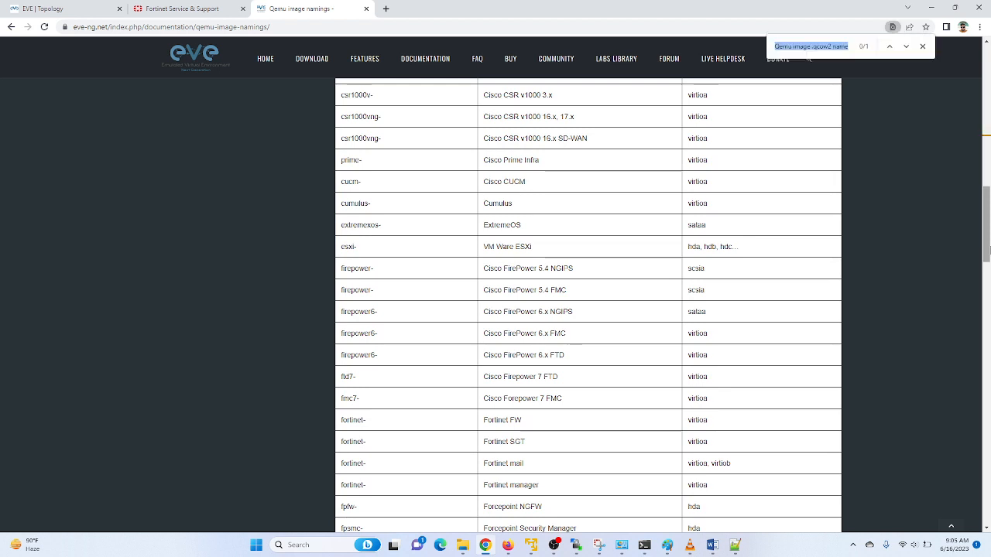
{"action": "key", "text": "BackSpace"}
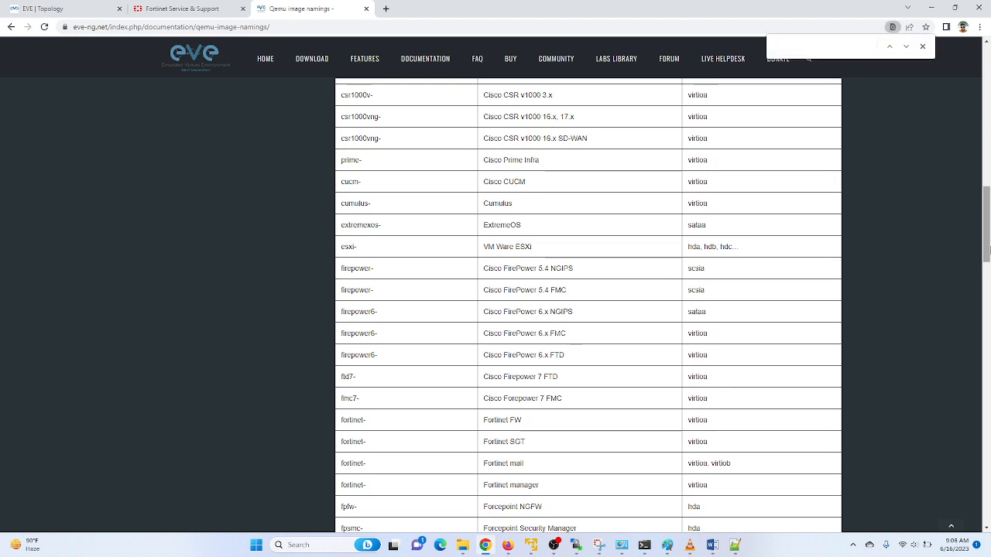
{"action": "type", "text": "forti"}
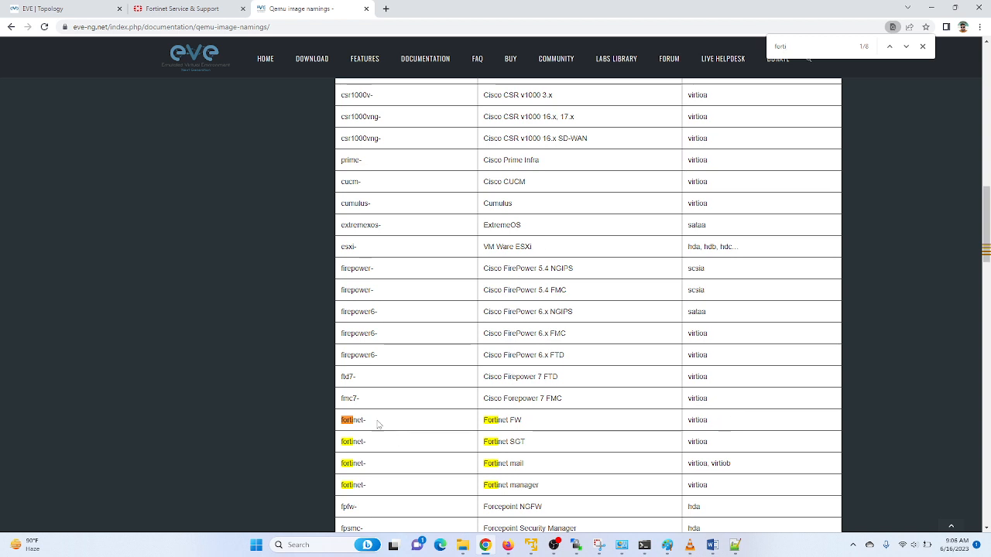
{"action": "left_click_drag", "start_coordinate": [367, 421], "coordinate": [341, 421]}
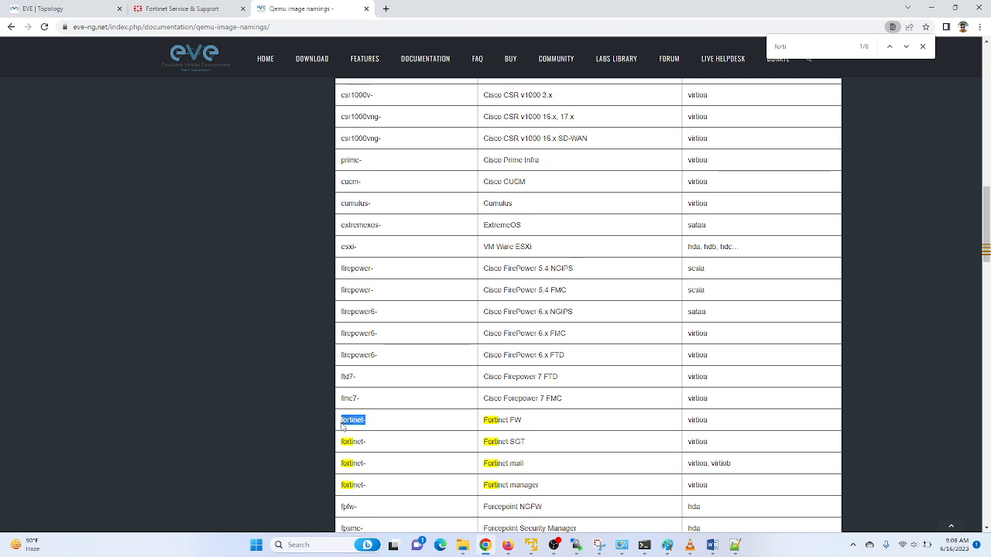
{"action": "left_click", "coordinate": [463, 545]}
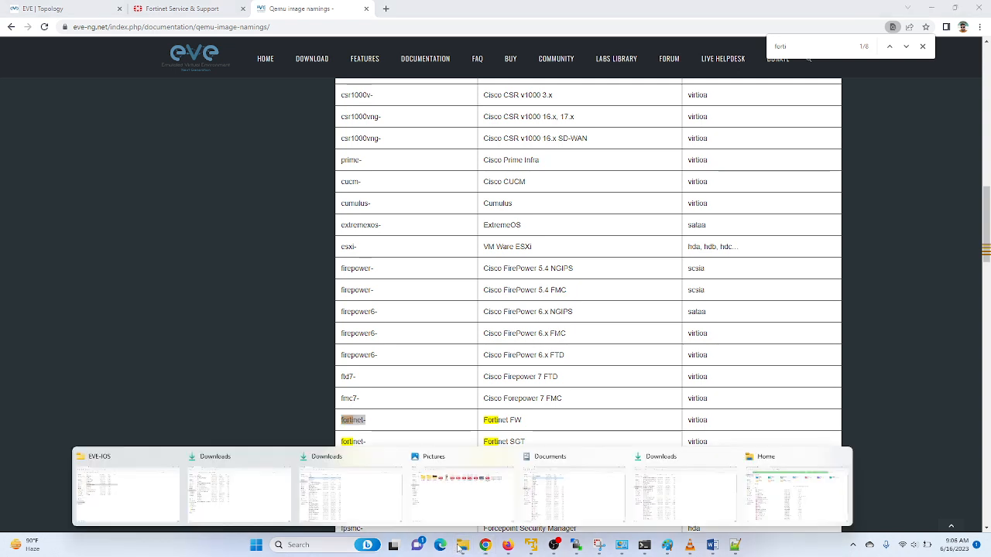
Create a new folder named Fortigate-7.0.11 in the EVE-IOS folder.
{"action": "left_click", "coordinate": [169, 482]}
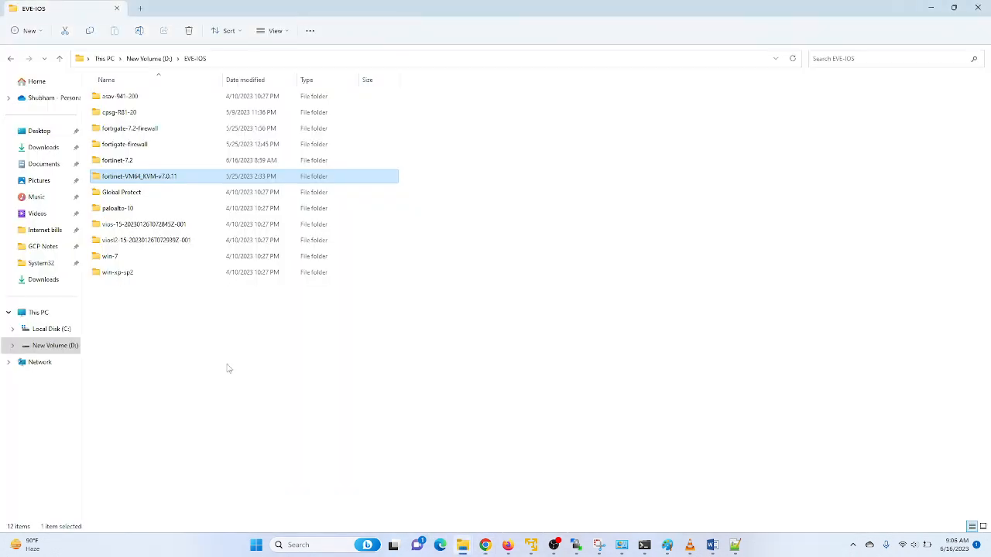
{"action": "right_click", "coordinate": [200, 395]}
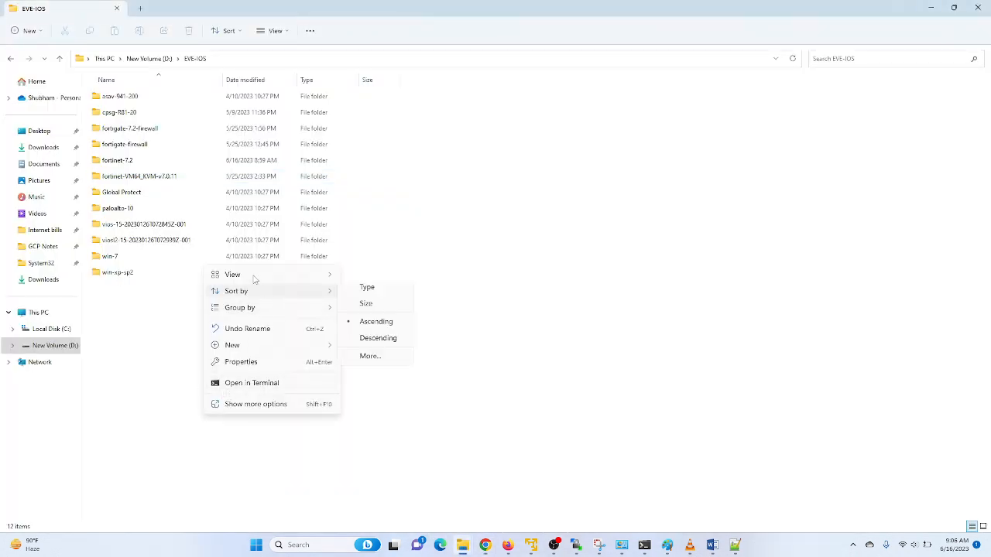
{"action": "mouse_move", "coordinate": [251, 276]}
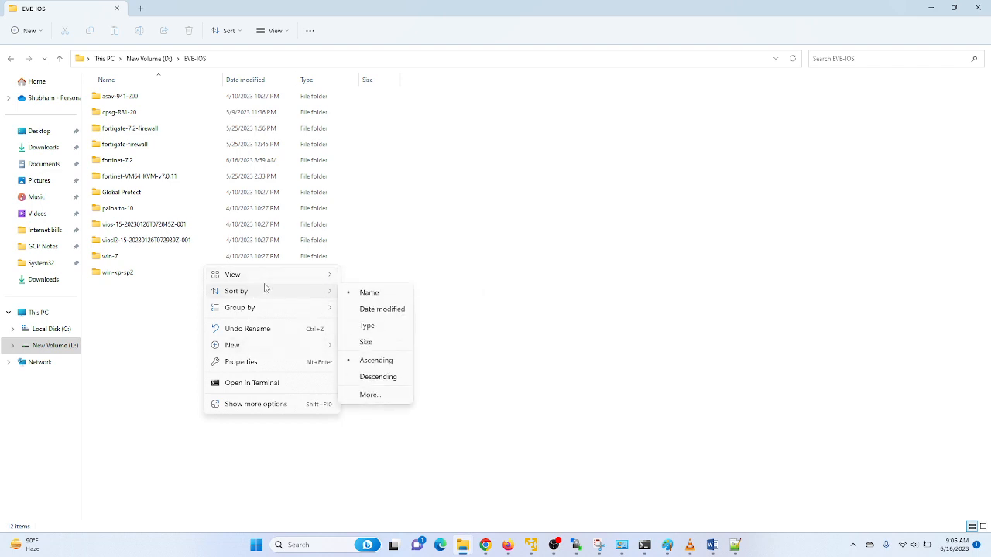
{"action": "mouse_move", "coordinate": [234, 348]}
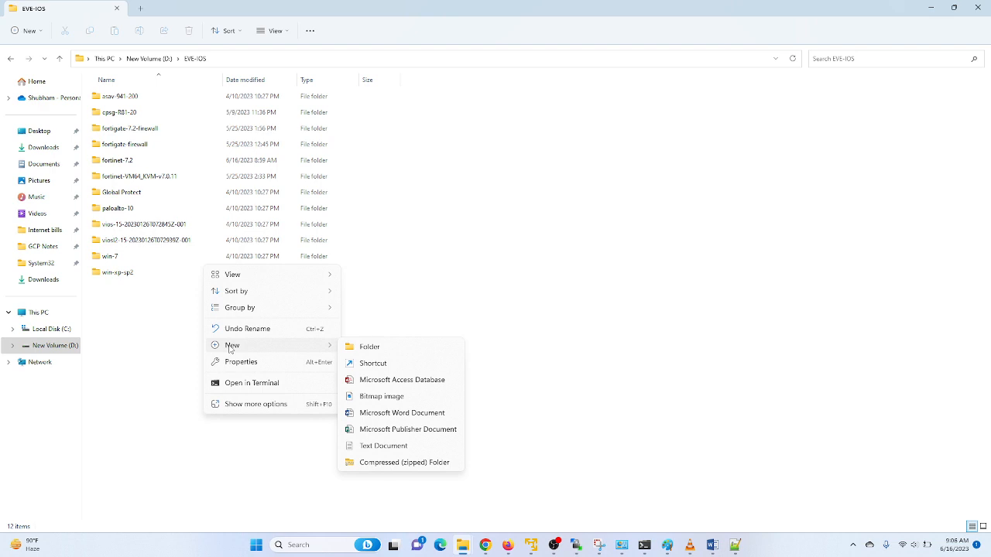
{"action": "left_click", "coordinate": [369, 347]}
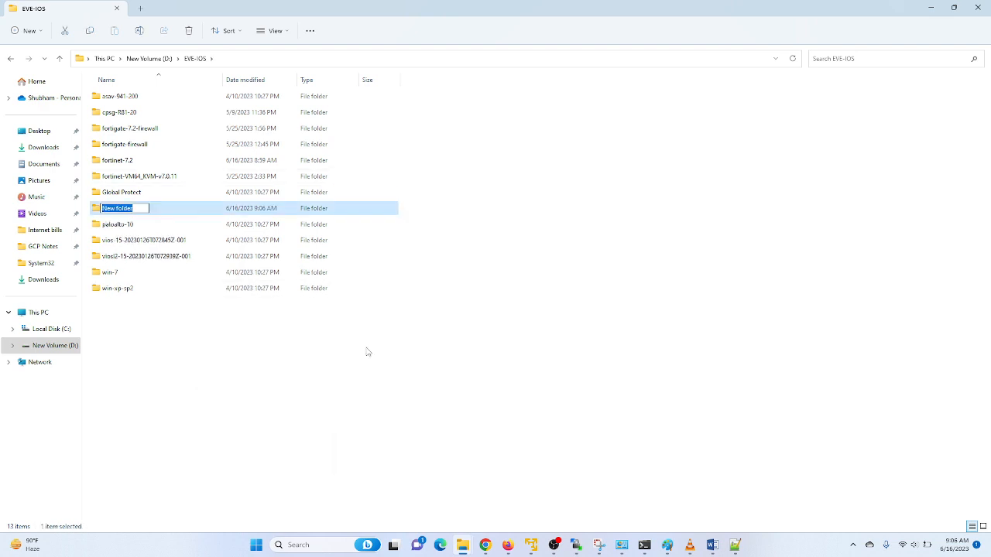
{"action": "type", "text": "Fortigate-7.0.11"}
{"action": "key", "text": "Return"}
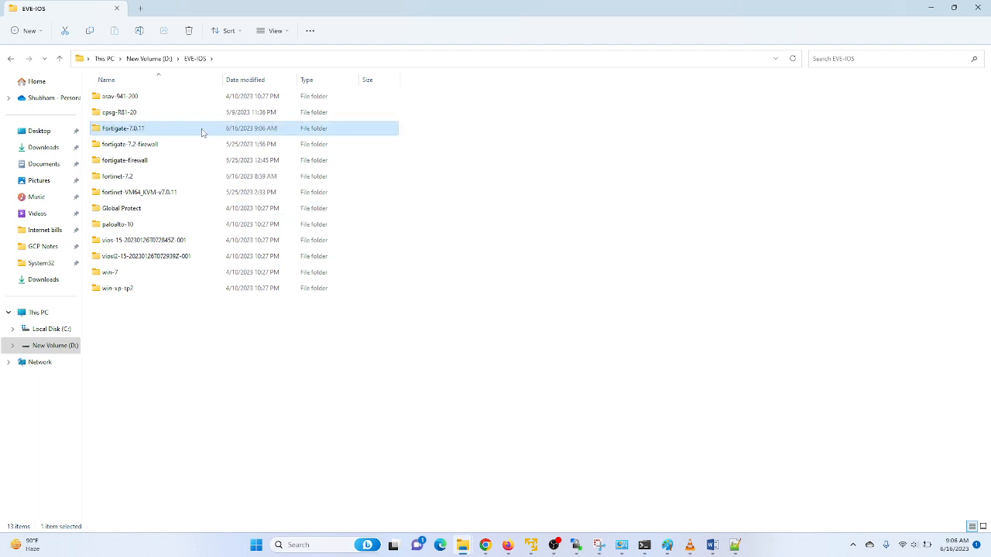
Rename the folder to Fortigate-7.0.11.iso.
{"action": "key", "text": "F2"}
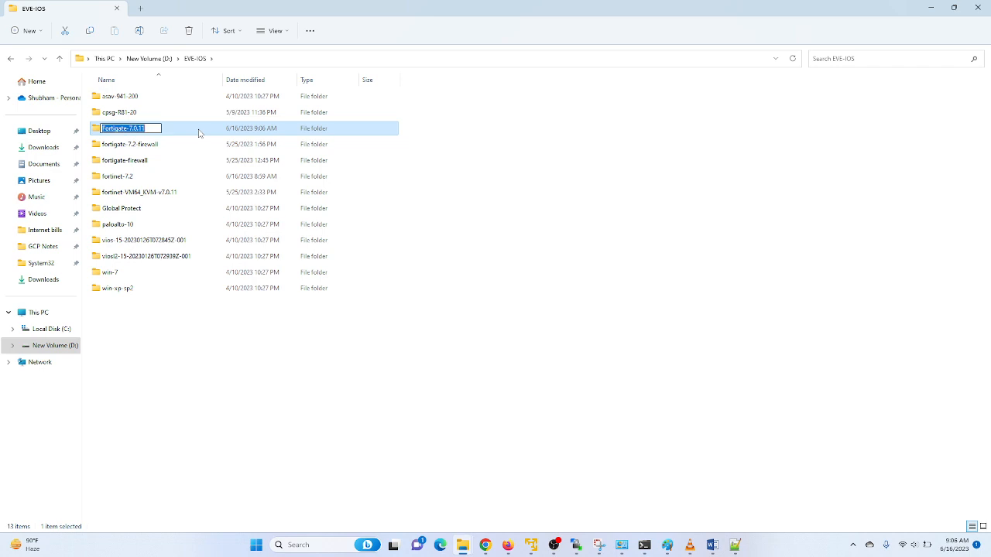
{"action": "left_click", "coordinate": [147, 130]}
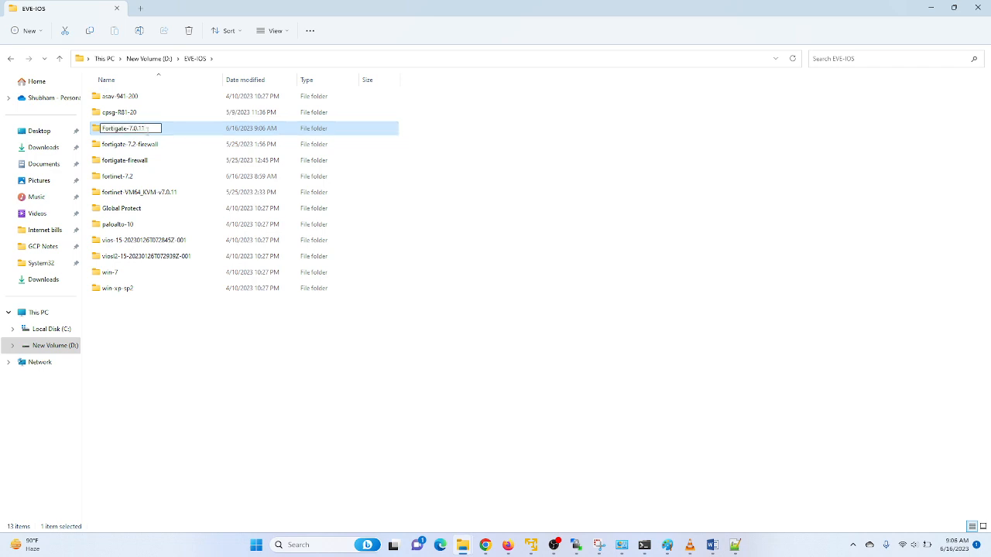
{"action": "type", "text": ".iso"}
{"action": "key", "text": "Return"}
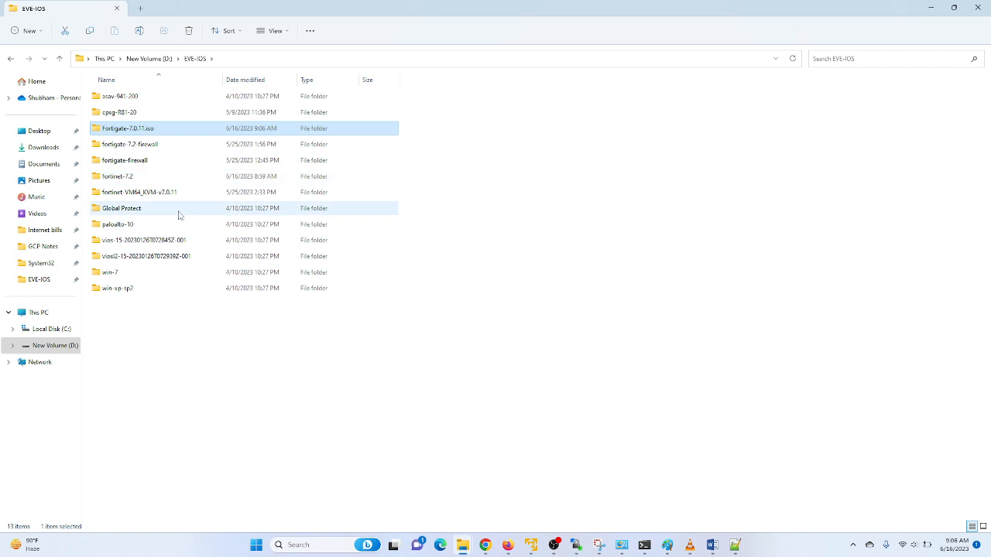
Rename the folder to fortinet-7.0.11, dropping the .iso ending.
{"action": "right_click", "coordinate": [149, 133]}
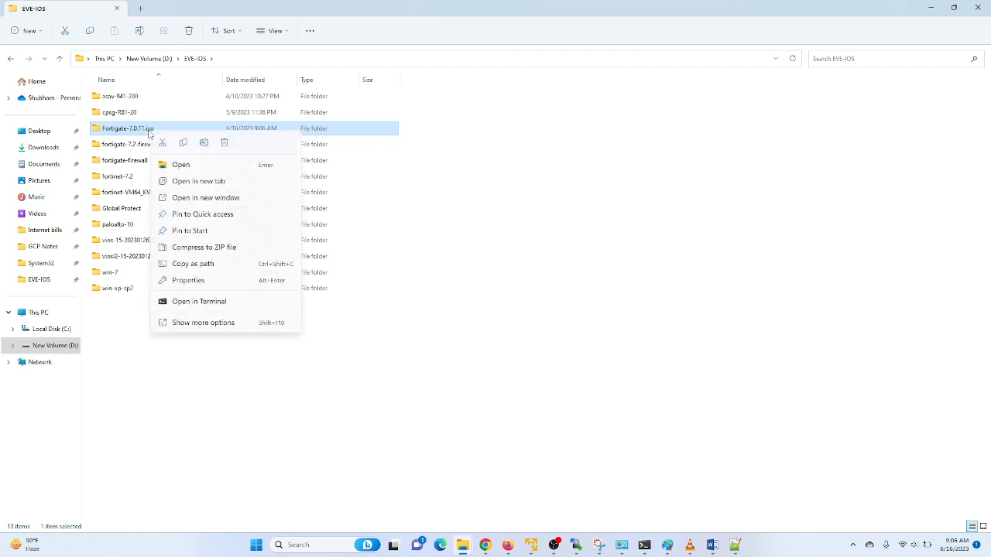
{"action": "left_click", "coordinate": [202, 143]}
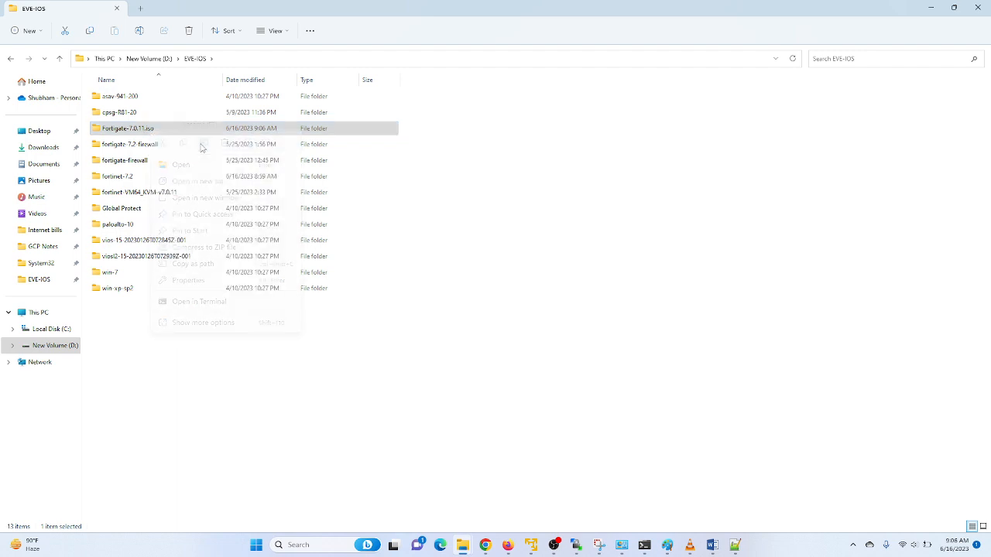
{"action": "left_click", "coordinate": [127, 127]}
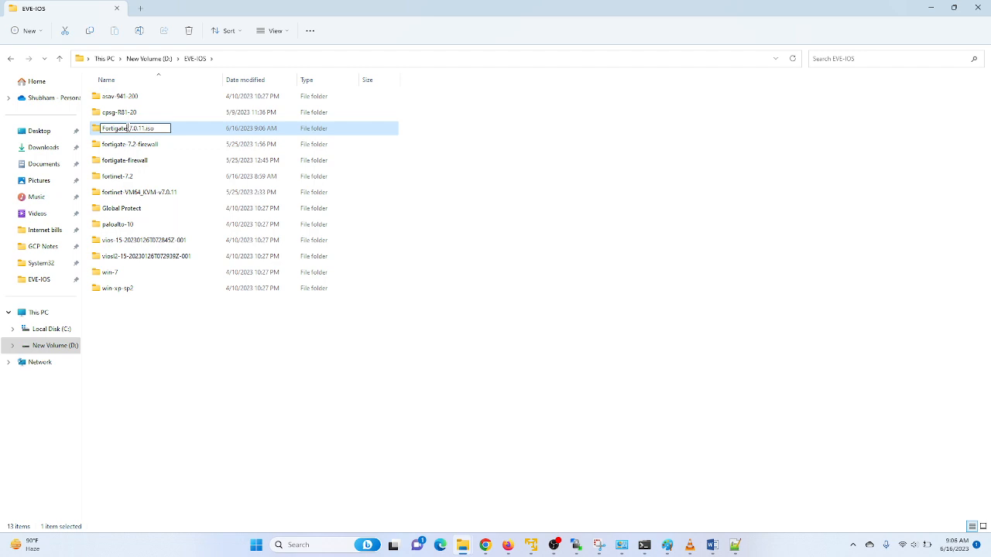
{"action": "left_click_drag", "start_coordinate": [127, 128], "coordinate": [99, 131]}
{"action": "type", "text": "fortinet"}
{"action": "left_click_drag", "start_coordinate": [152, 129], "coordinate": [143, 129]}
{"action": "key", "text": "BackSpace"}
{"action": "key", "text": "Return"}
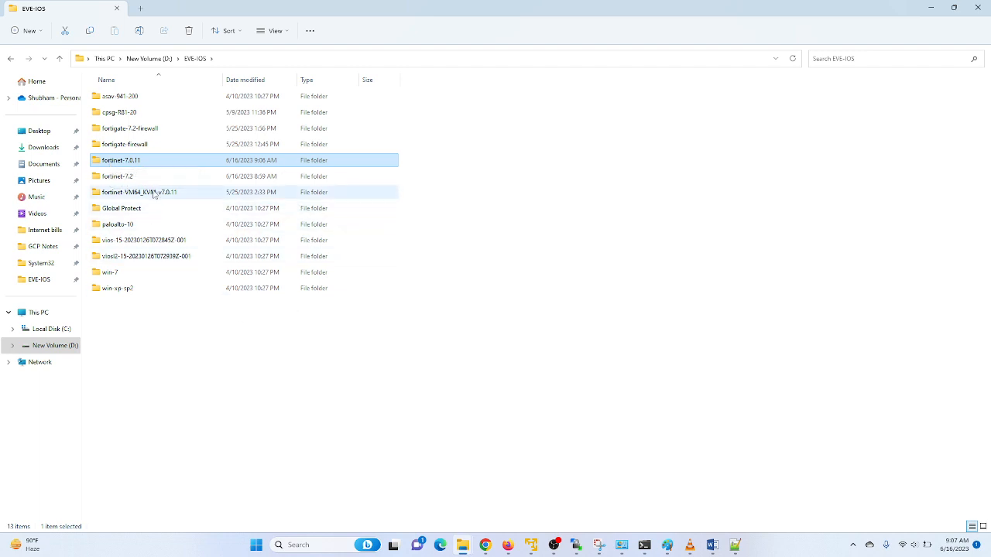
{"action": "left_click", "coordinate": [154, 194]}
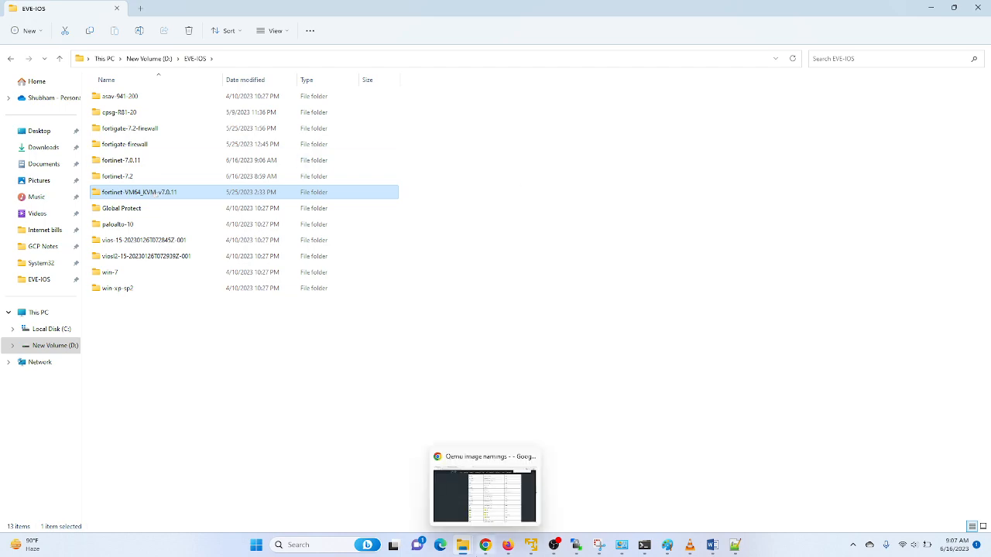
{"action": "left_click", "coordinate": [486, 547]}
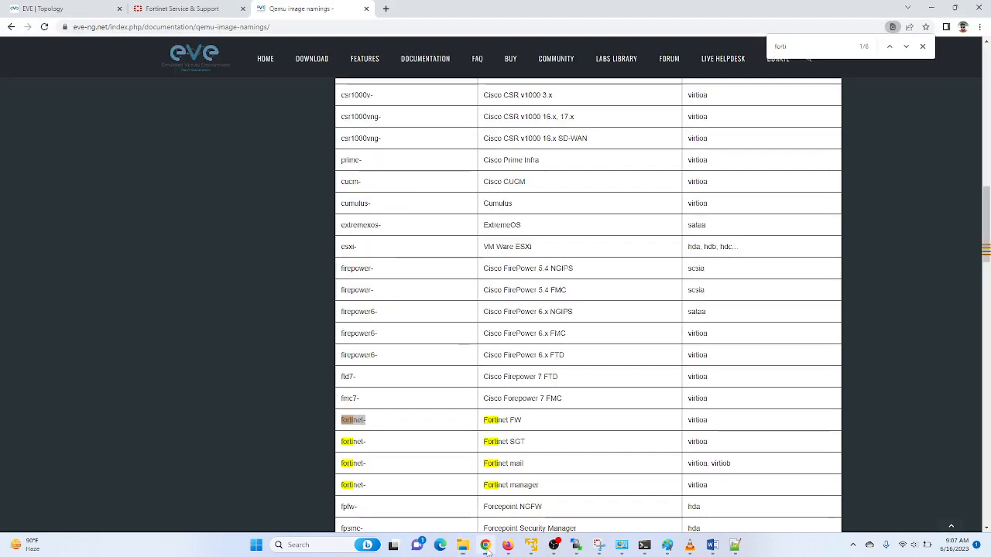
Download the 7.0.12 KVM new-deployment zip, then browse the version 7.4.0 KVM images.
{"action": "left_click", "coordinate": [181, 8]}
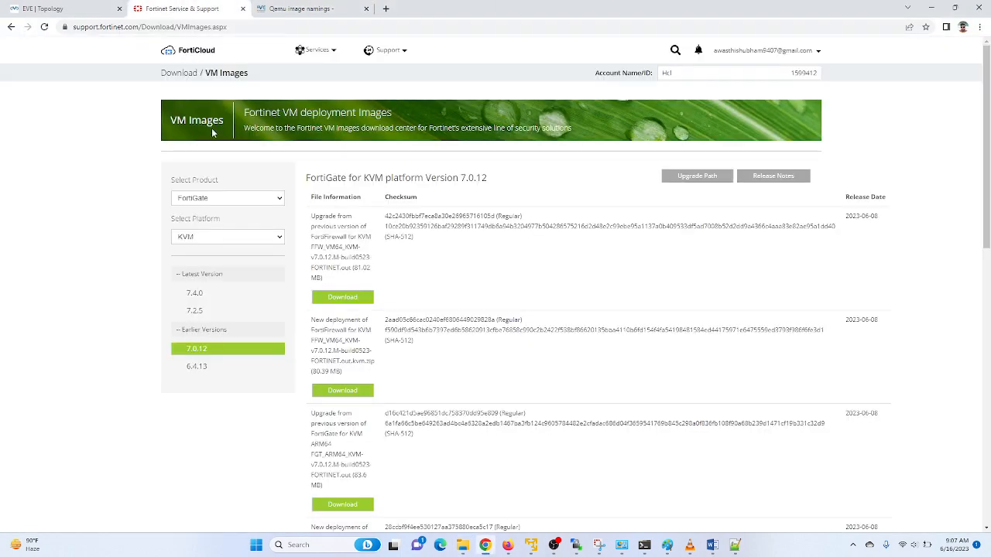
{"action": "left_click", "coordinate": [329, 393]}
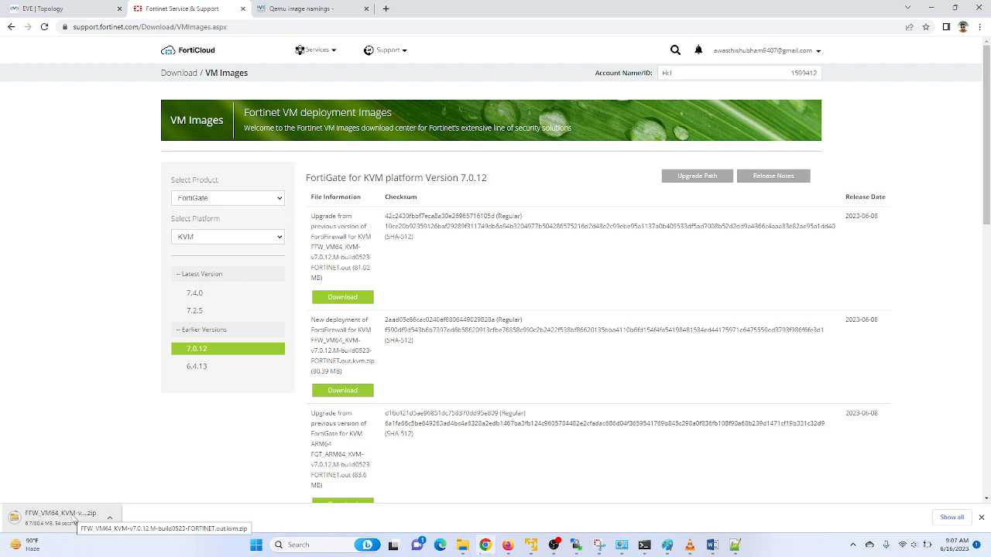
{"action": "left_click", "coordinate": [209, 298]}
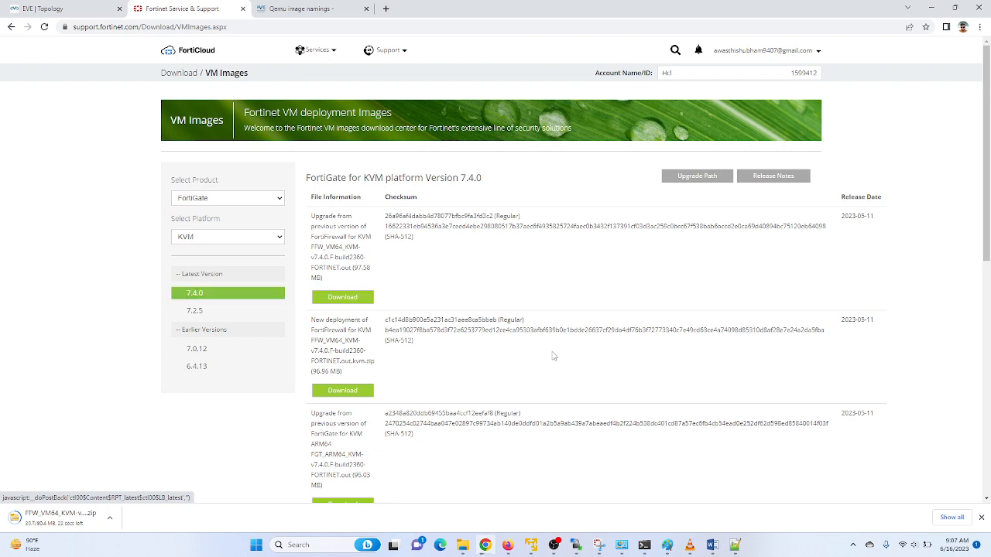
{"action": "left_click_drag", "start_coordinate": [988, 221], "coordinate": [989, 288]}
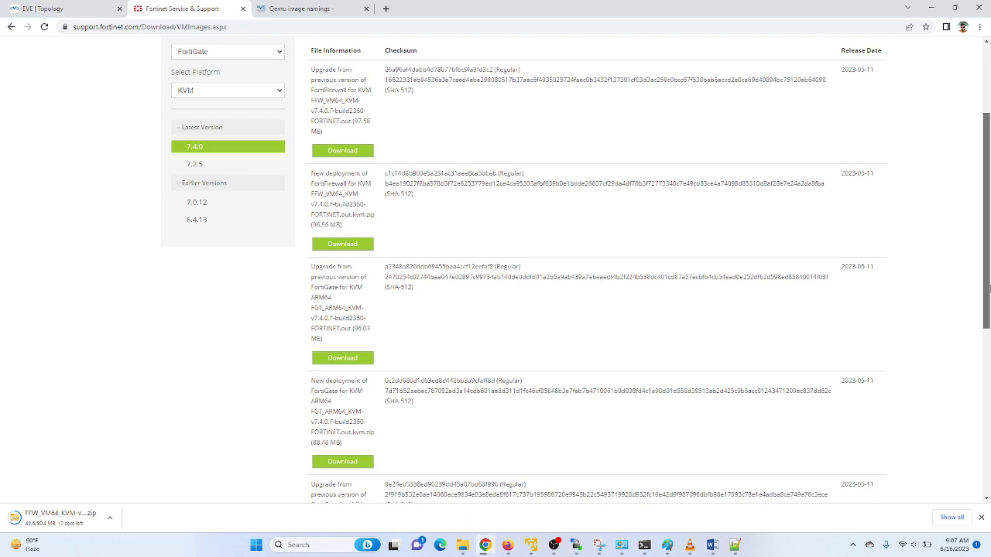
{"action": "left_click_drag", "start_coordinate": [990, 289], "coordinate": [986, 395]}
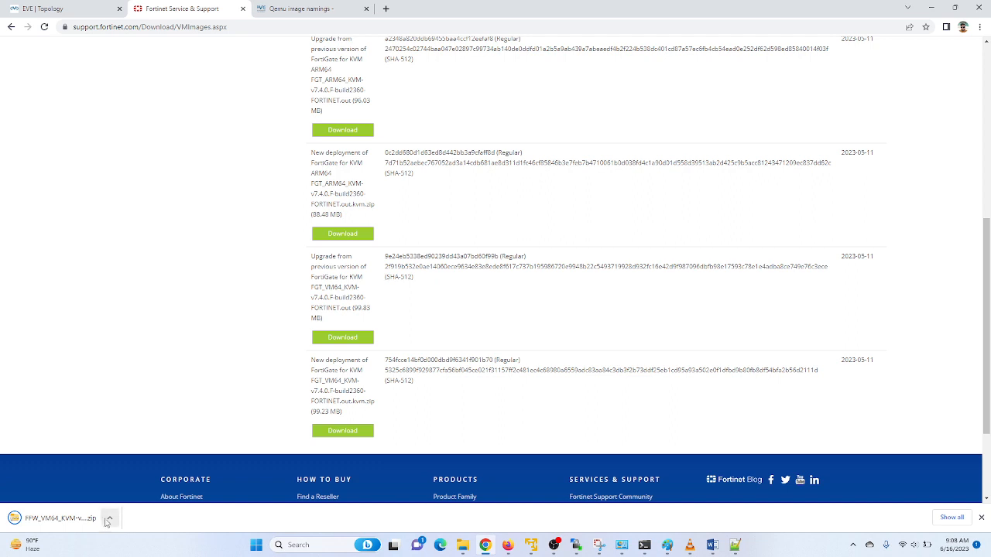
{"action": "mouse_move", "coordinate": [500, 553]}
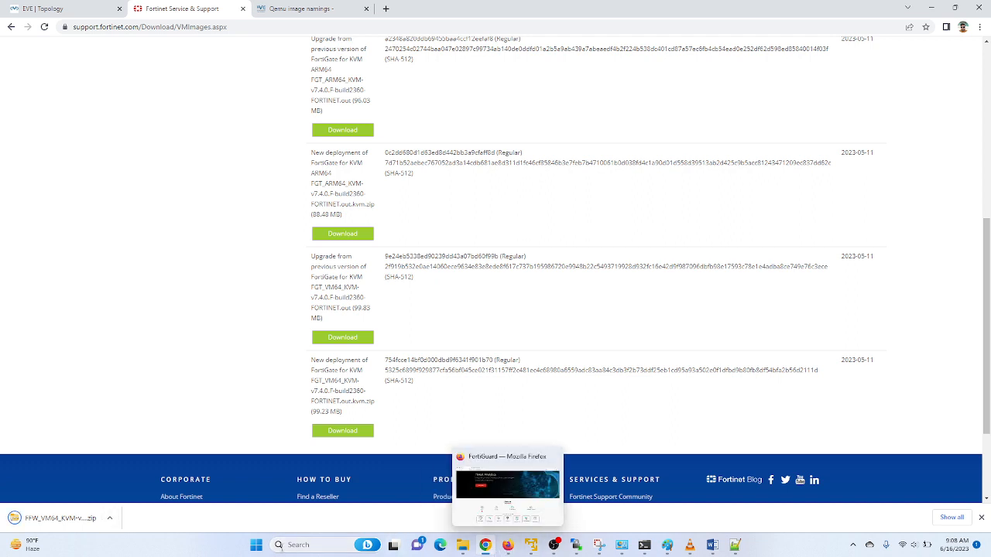
Copy the downloaded FortiGate KVM zip from Downloads into D:\EVE-IOS.
{"action": "left_click", "coordinate": [462, 550]}
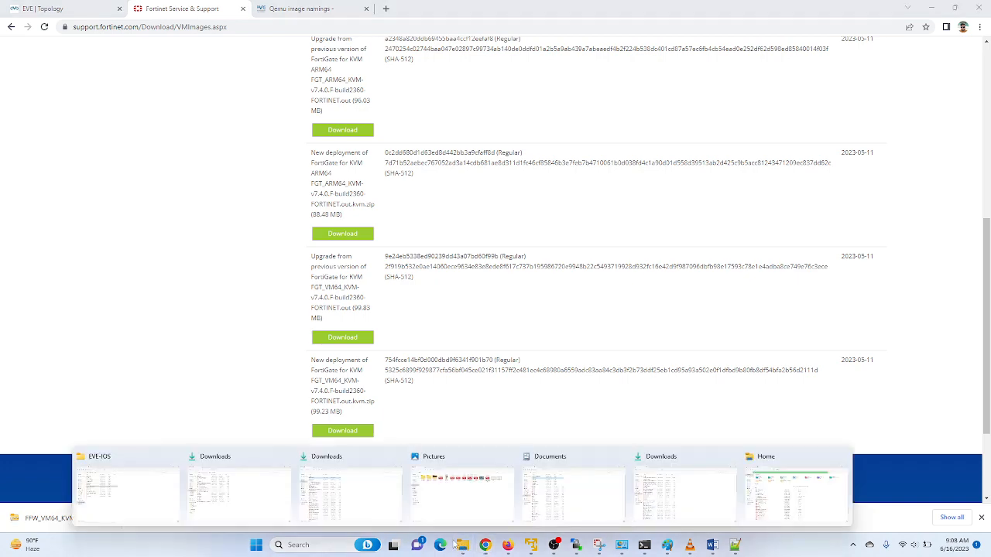
{"action": "left_click", "coordinate": [136, 488]}
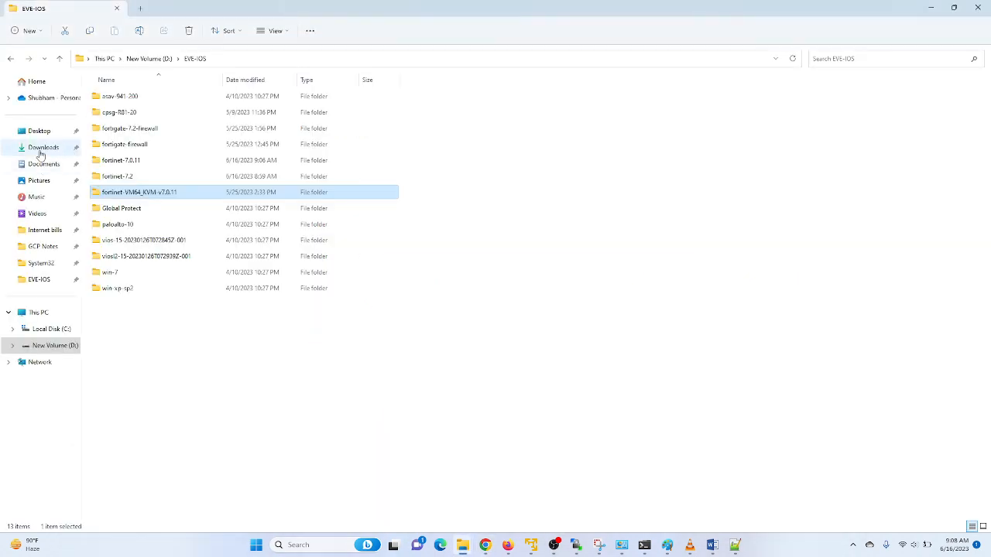
{"action": "left_click", "coordinate": [43, 147]}
{"action": "left_click", "coordinate": [141, 115]}
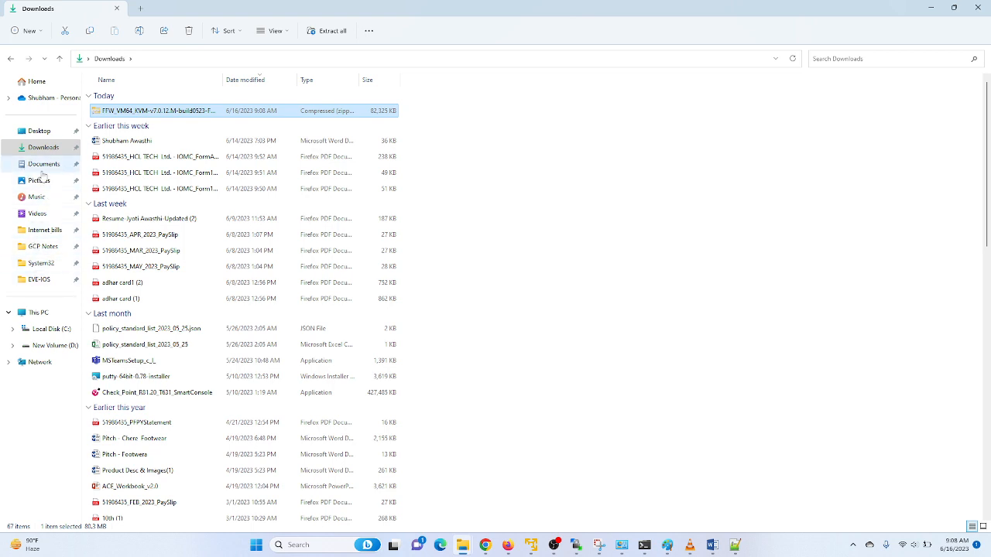
{"action": "left_click", "coordinate": [55, 349]}
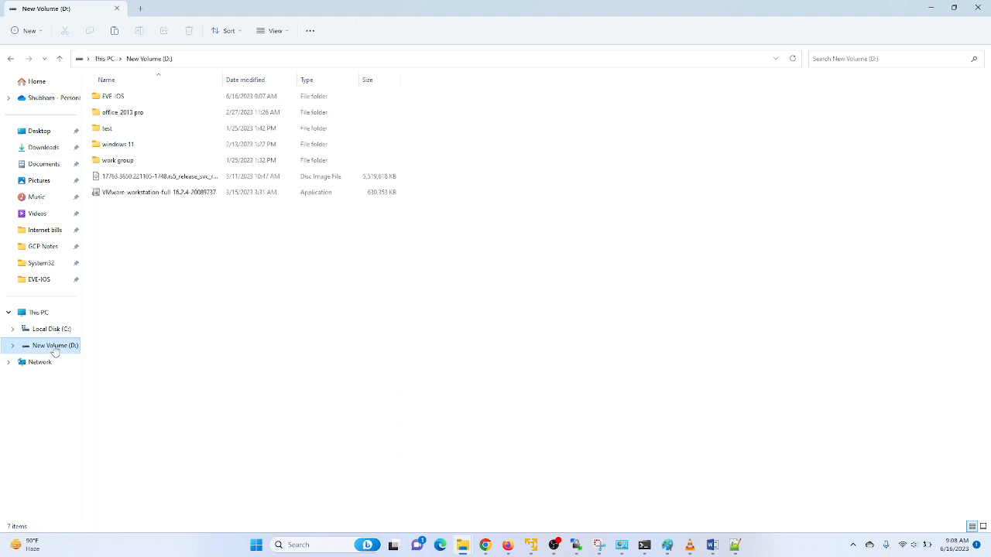
{"action": "double_click", "coordinate": [116, 96]}
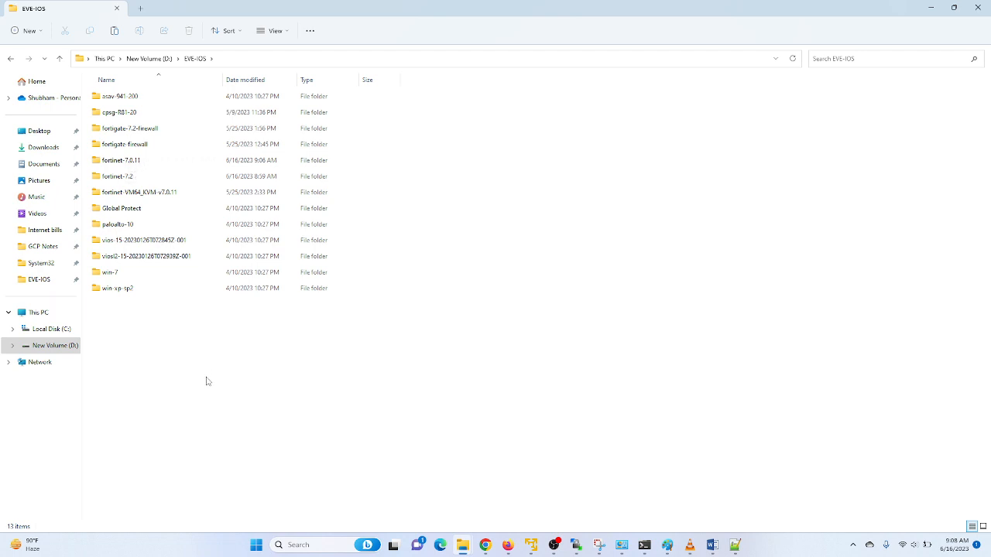
{"action": "key", "text": "ctrl+v"}
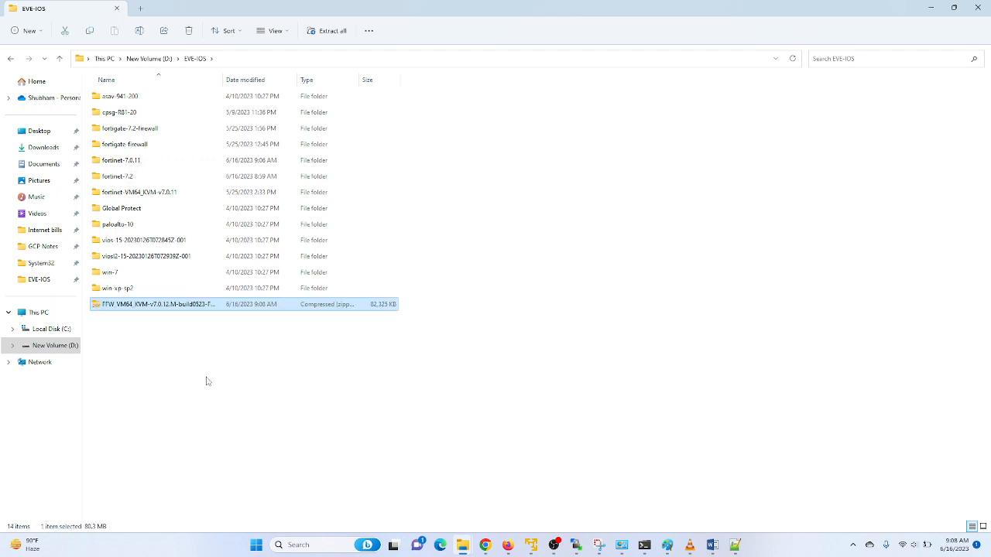
Extract the zip into its suggested folder and return to EVE-IOS.
{"action": "right_click", "coordinate": [168, 306]}
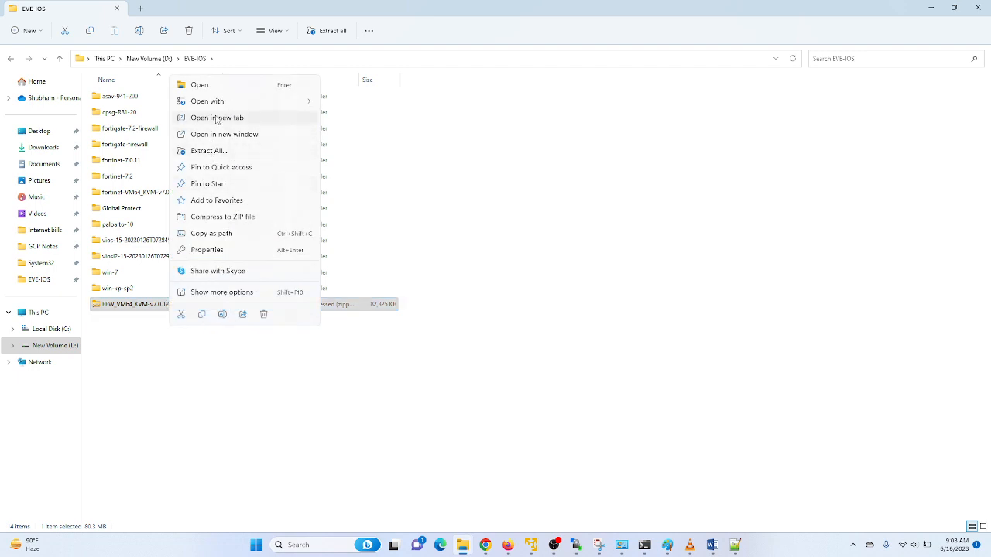
{"action": "left_click", "coordinate": [215, 151]}
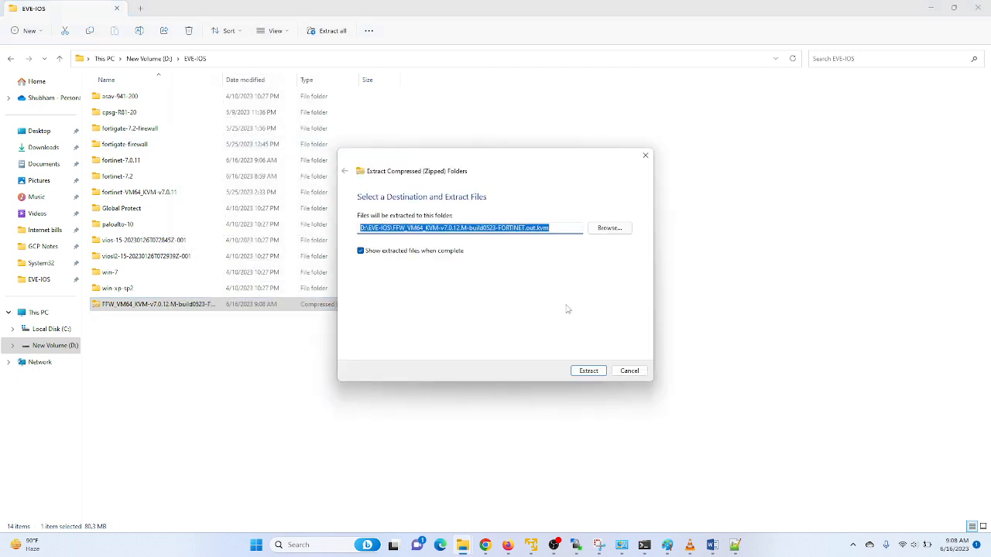
{"action": "left_click", "coordinate": [588, 371]}
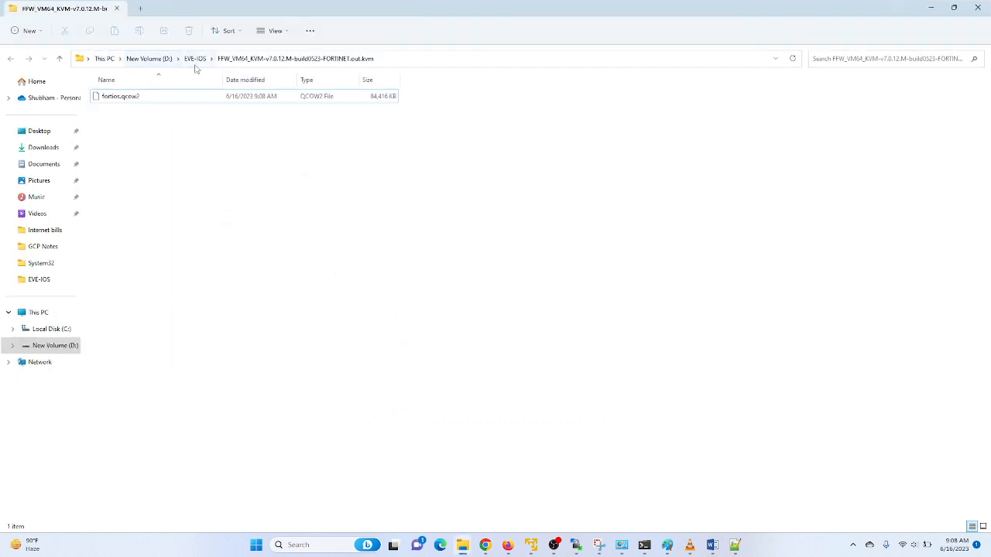
{"action": "left_click", "coordinate": [199, 62]}
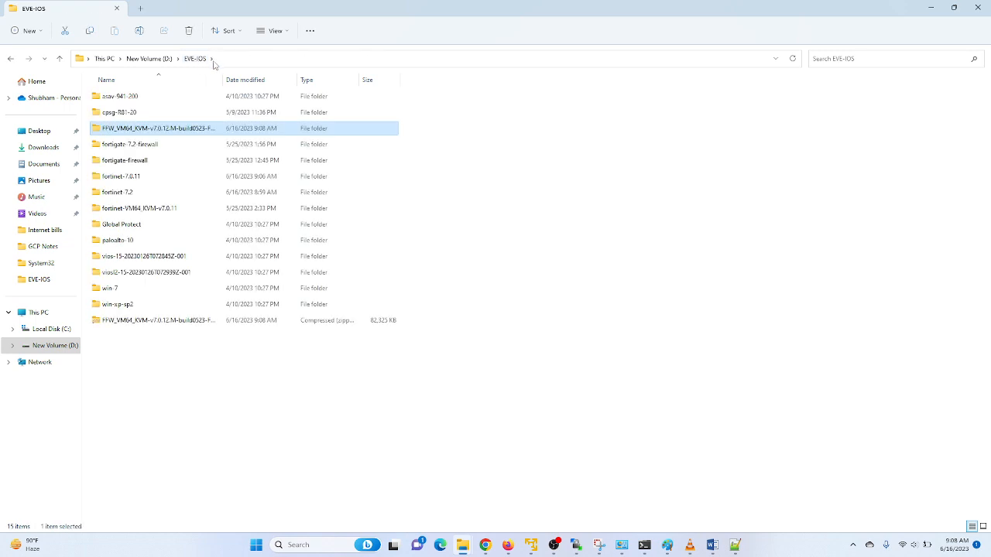
Rename the extracted folder to fortinet-7.0.11, merge it with the existing one, and select fortios.qcow2 inside.
{"action": "right_click", "coordinate": [123, 132]}
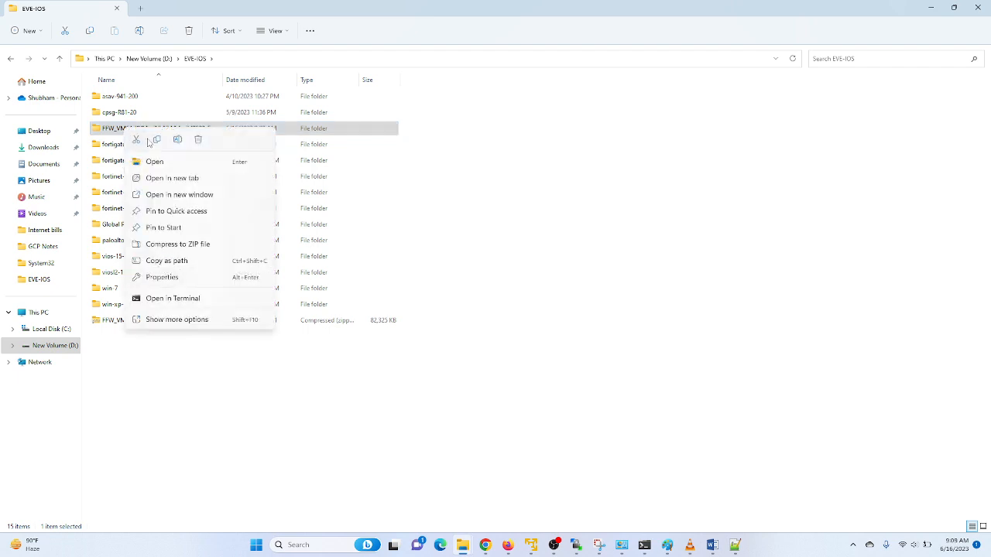
{"action": "left_click", "coordinate": [177, 140]}
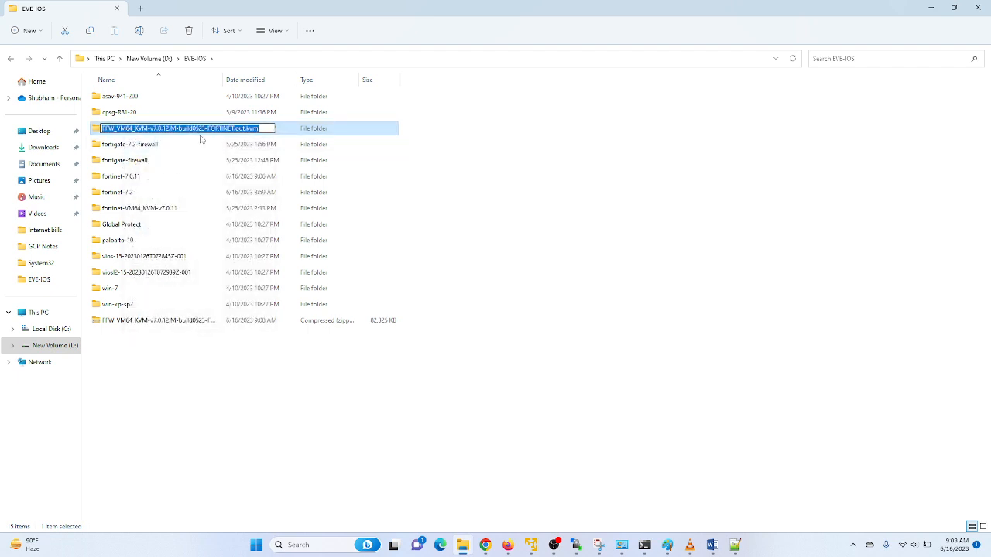
{"action": "key", "text": "BackSpace"}
{"action": "key", "text": "backslash"}
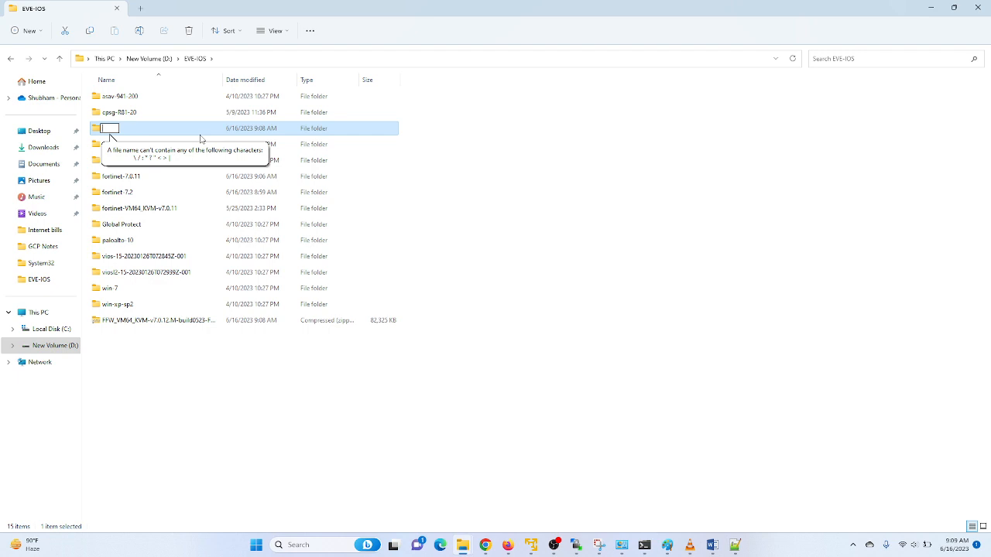
{"action": "type", "text": "forbinet"}
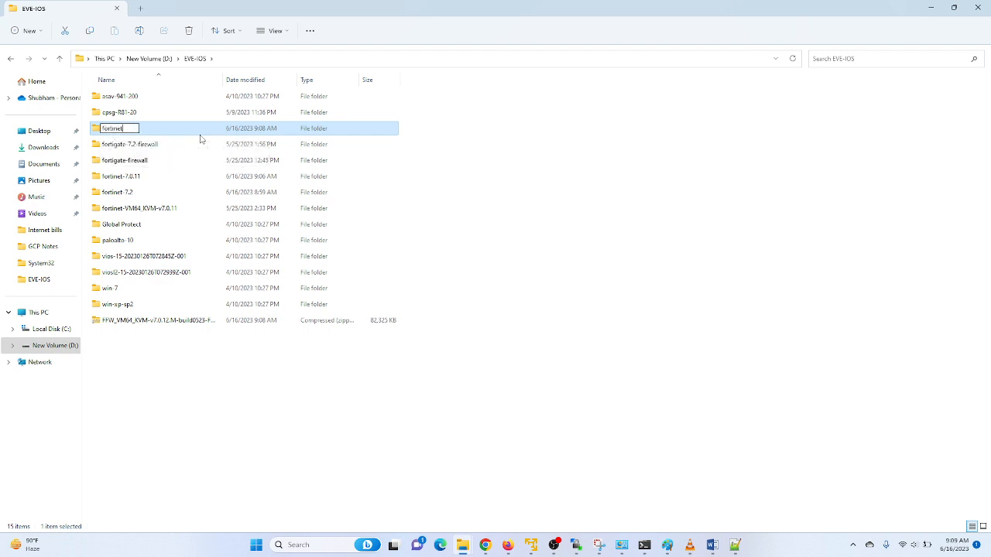
{"action": "type", "text": "-7.0.11"}
{"action": "left_click", "coordinate": [463, 117]}
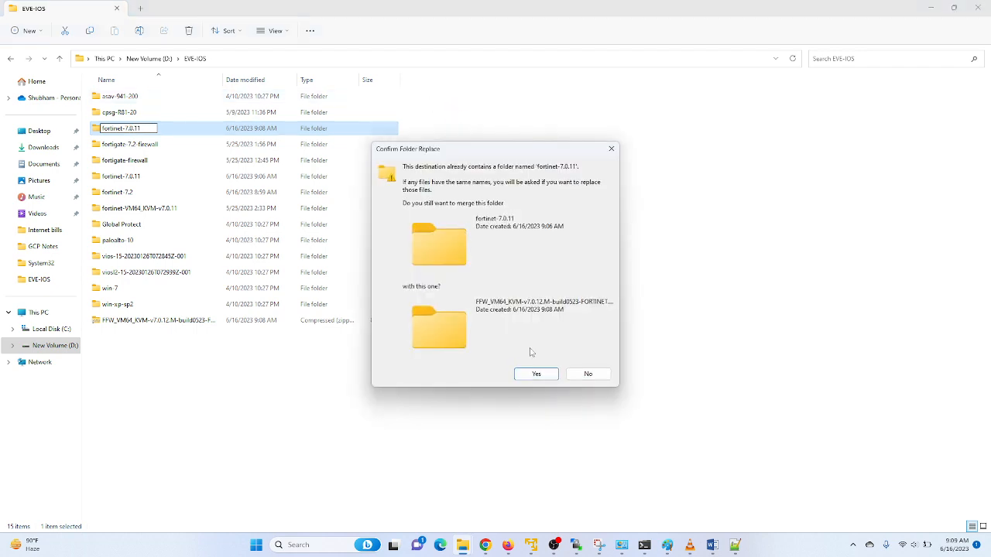
{"action": "left_click", "coordinate": [534, 374]}
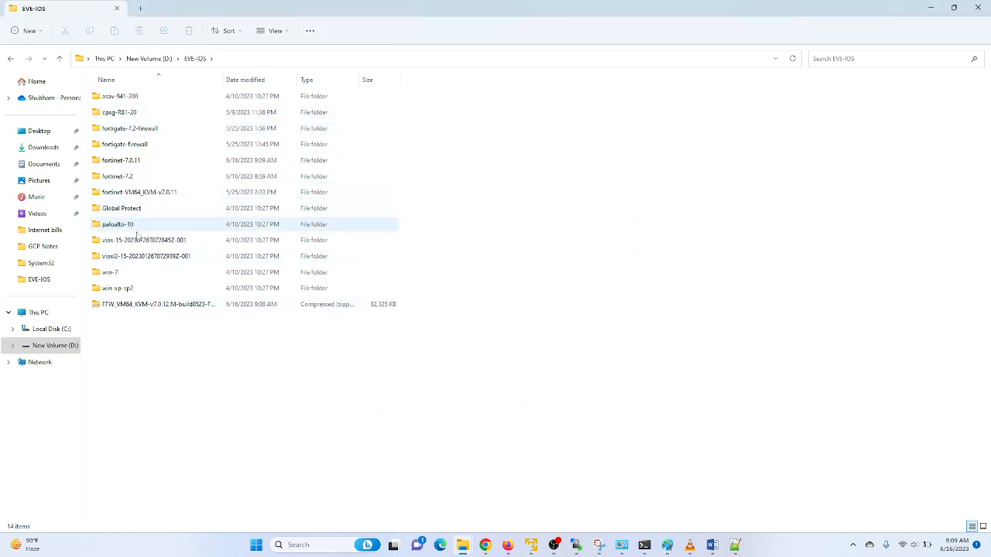
{"action": "double_click", "coordinate": [146, 163]}
{"action": "left_click", "coordinate": [120, 97]}
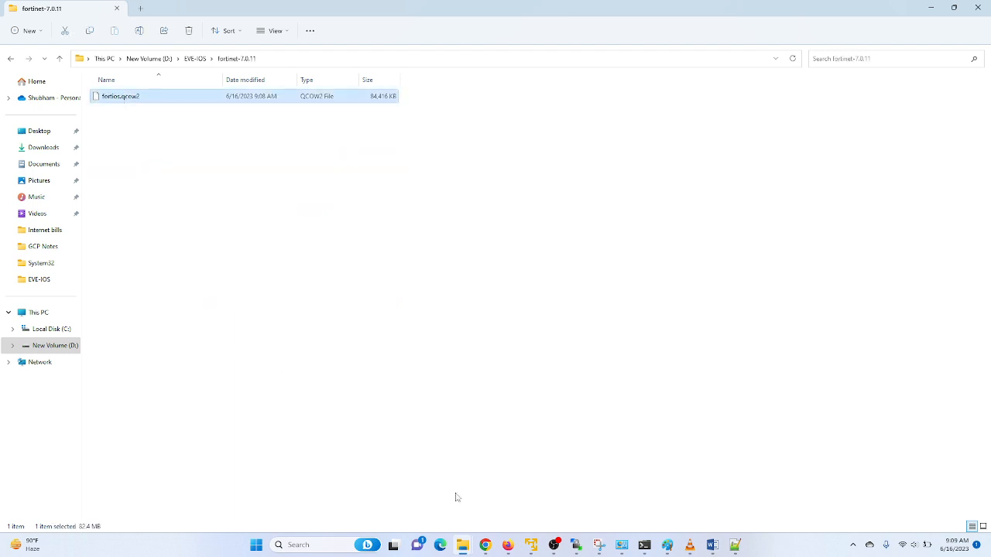
On the Qemu image namings page, locate the Fortinet FW virtioa disk name and the virtioa.qcow2 example.
{"action": "mouse_move", "coordinate": [486, 547]}
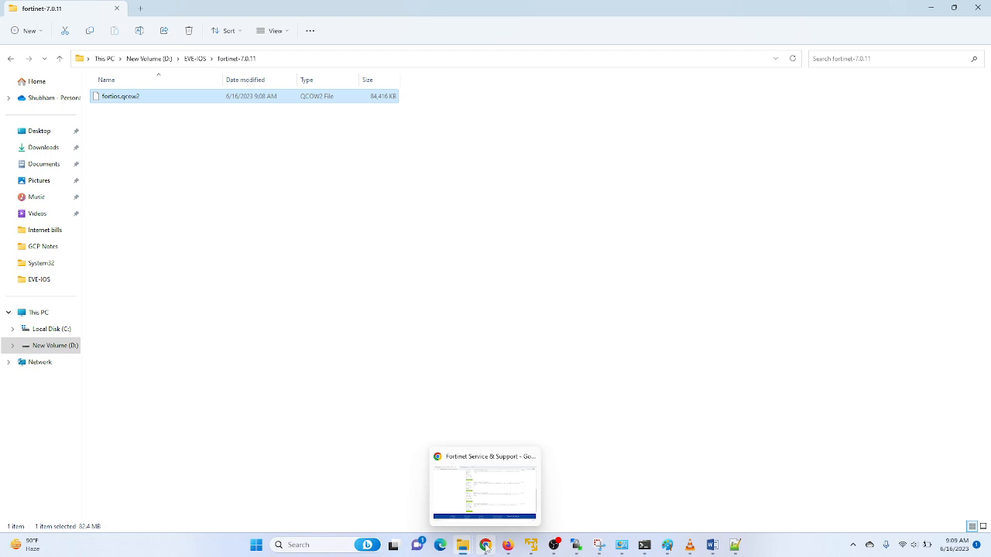
{"action": "left_click", "coordinate": [475, 494]}
{"action": "left_click", "coordinate": [317, 8]}
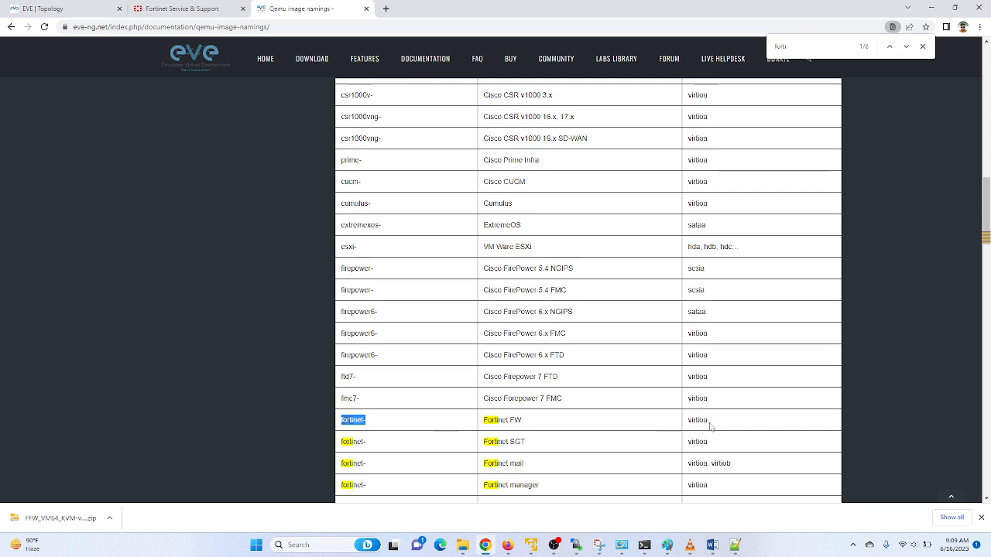
{"action": "left_click_drag", "start_coordinate": [710, 426], "coordinate": [705, 422]}
{"action": "left_click_drag", "start_coordinate": [691, 421], "coordinate": [689, 425]}
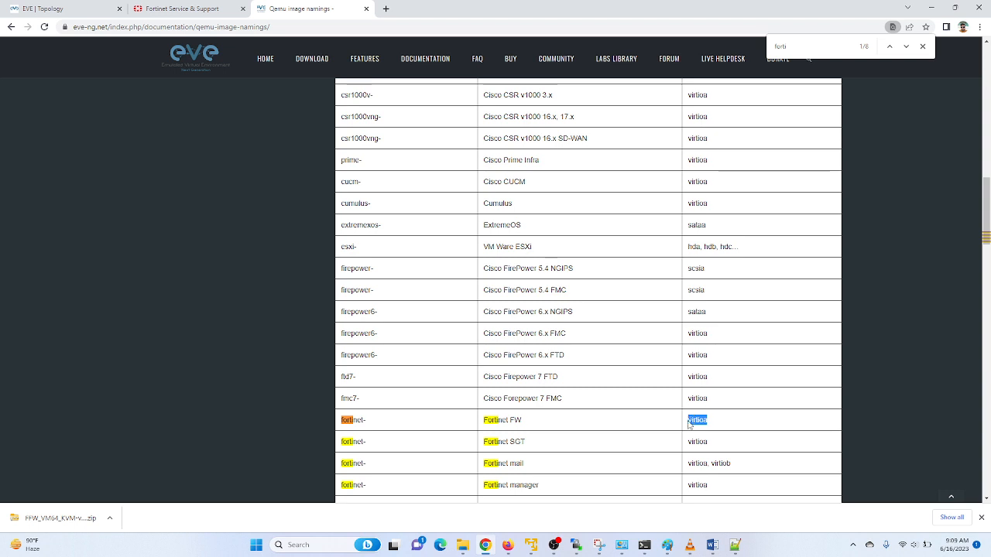
{"action": "left_click", "coordinate": [713, 422]}
{"action": "left_click_drag", "start_coordinate": [711, 423], "coordinate": [691, 422]}
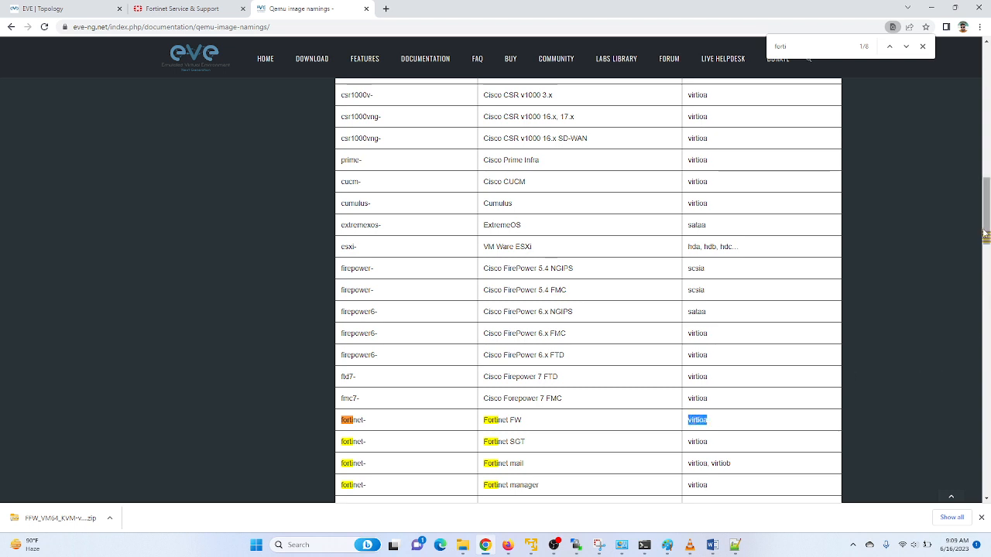
{"action": "left_click_drag", "start_coordinate": [989, 254], "coordinate": [960, 136]}
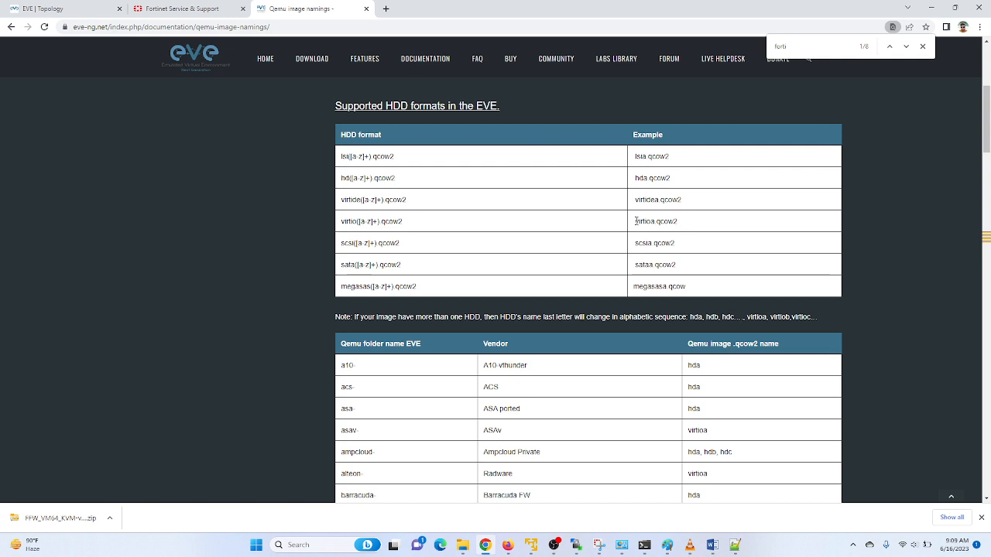
{"action": "left_click_drag", "start_coordinate": [635, 222], "coordinate": [682, 224]}
{"action": "left_click", "coordinate": [655, 221]}
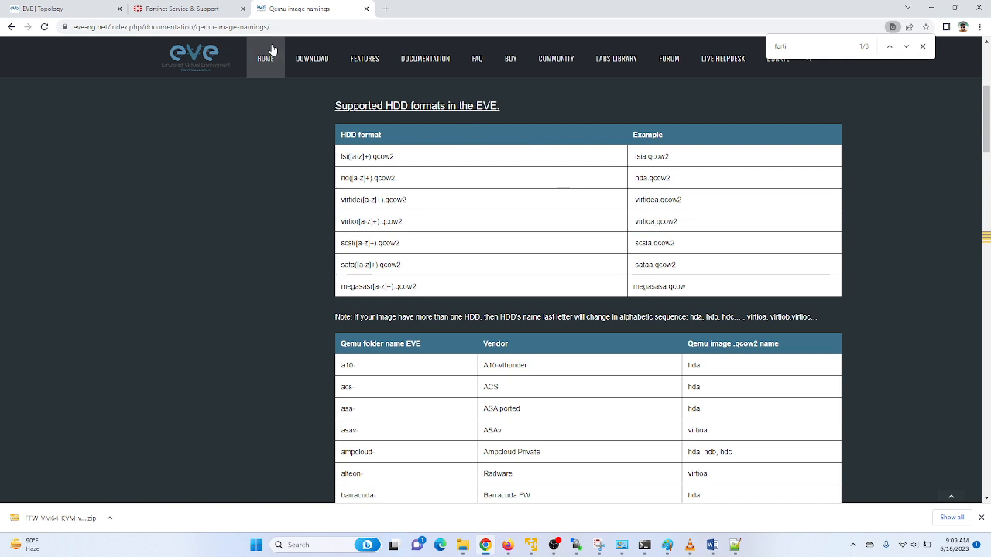
{"action": "mouse_move", "coordinate": [457, 550]}
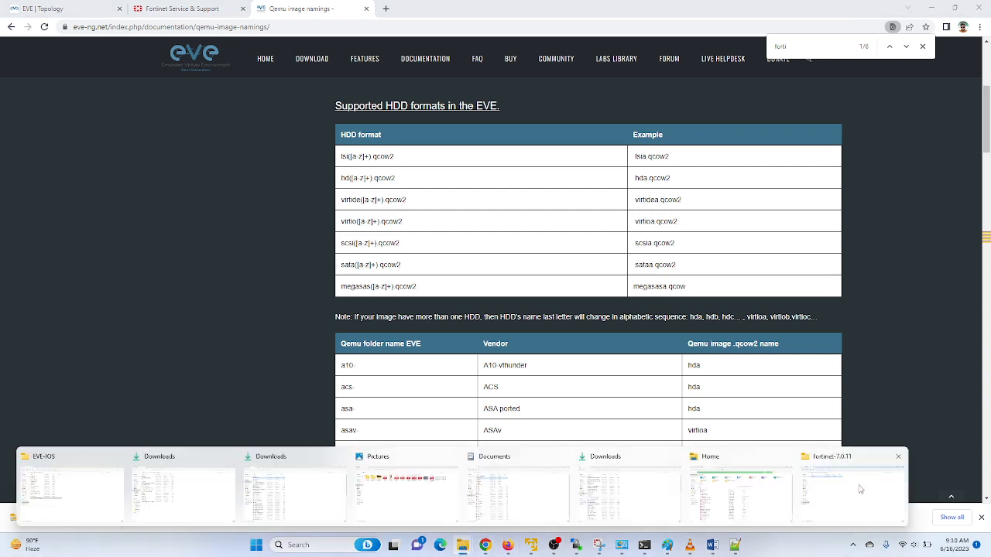
Start renaming fortios.qcow2, then re-check the Fortinet FW virtioa name in the naming documentation.
{"action": "left_click", "coordinate": [852, 490]}
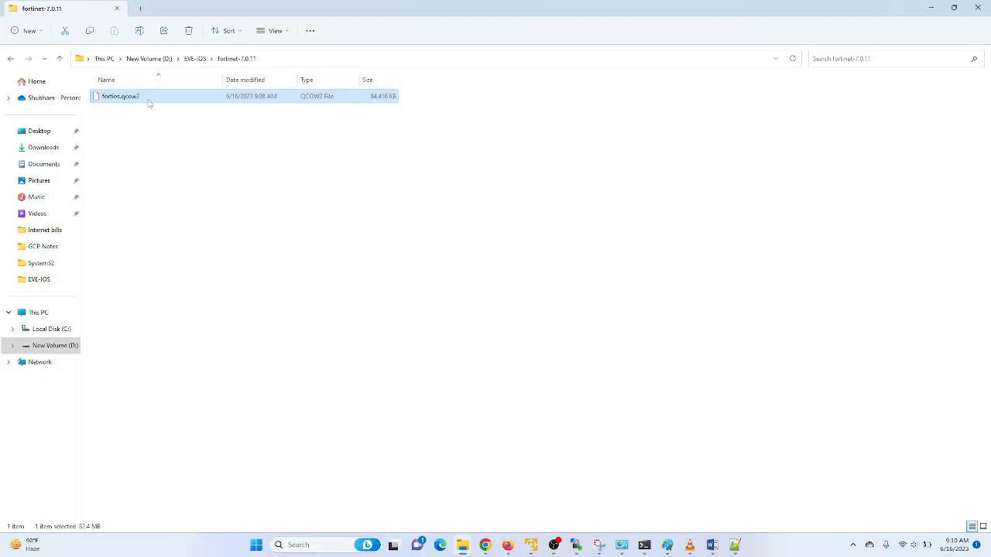
{"action": "key", "text": "F2"}
{"action": "right_click", "coordinate": [149, 102]}
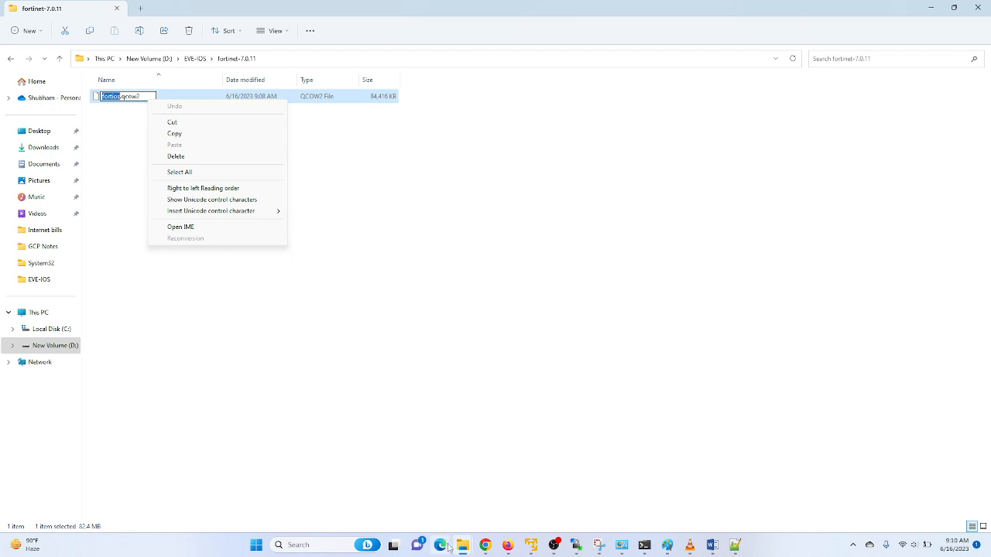
{"action": "left_click", "coordinate": [485, 545]}
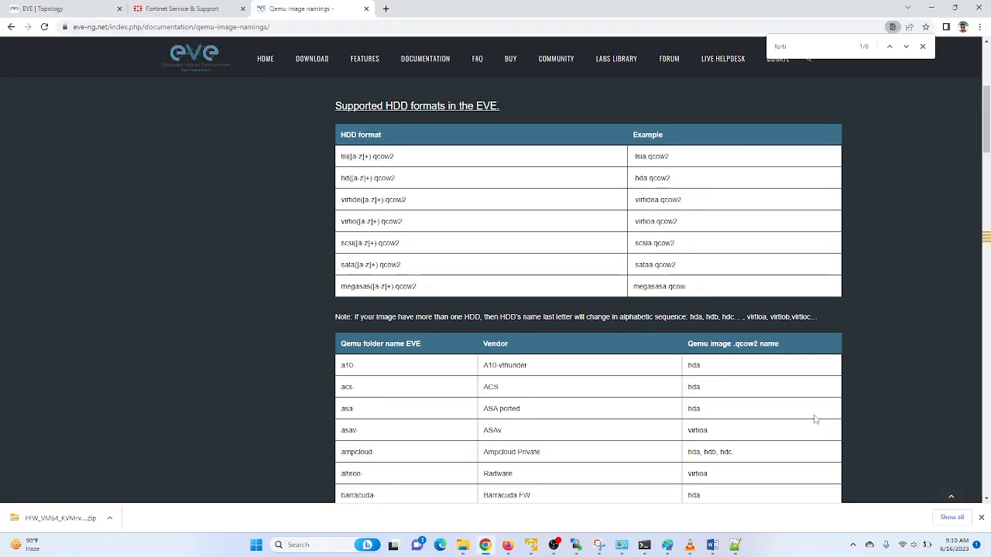
{"action": "left_click", "coordinate": [797, 48]}
{"action": "key", "text": "Return"}
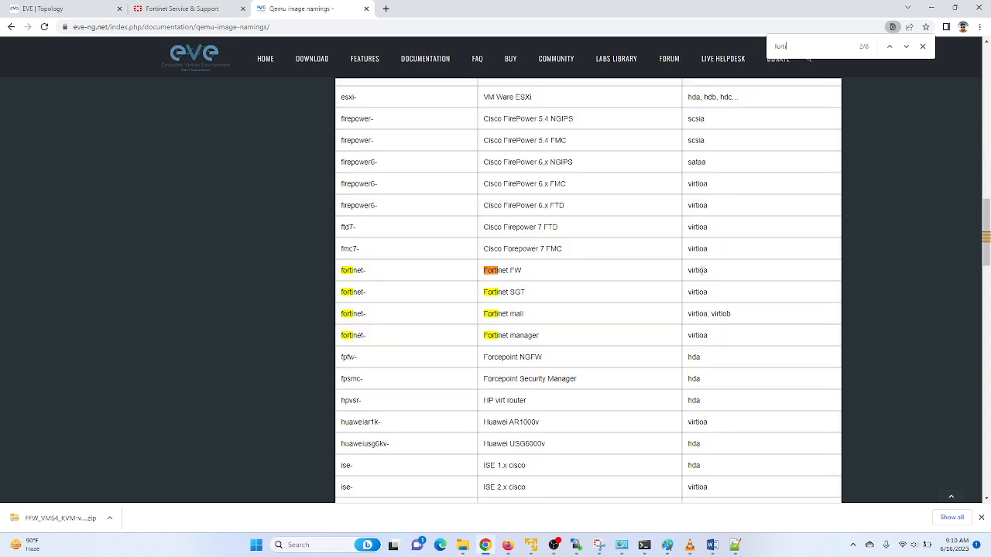
{"action": "double_click", "coordinate": [699, 270]}
Rename fortios.qcow2 to virtioa.qcow2 in the fortinet-7.0.11 folder and bring WinSCP forward.
{"action": "left_click", "coordinate": [463, 545]}
{"action": "left_click", "coordinate": [796, 502]}
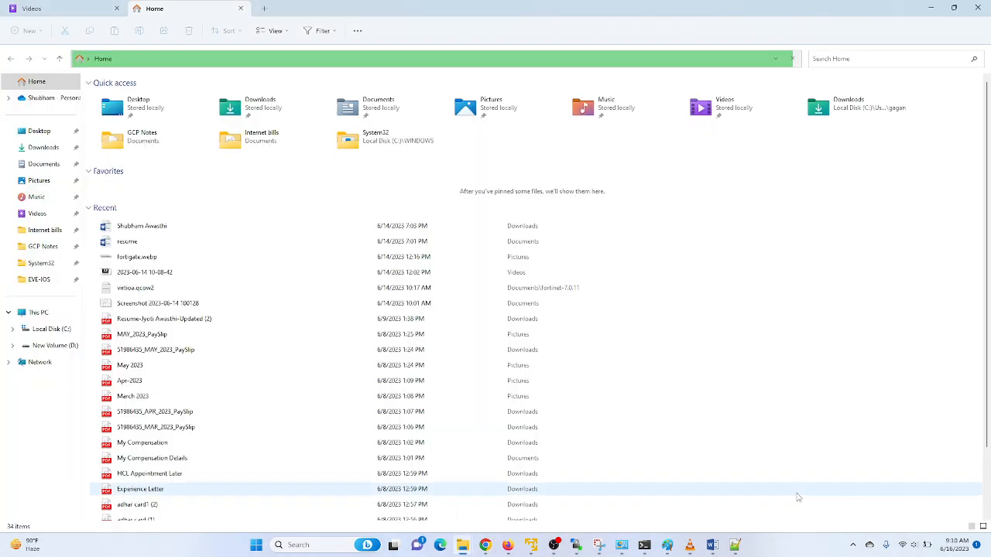
{"action": "left_click", "coordinate": [463, 545]}
{"action": "left_click", "coordinate": [835, 505]}
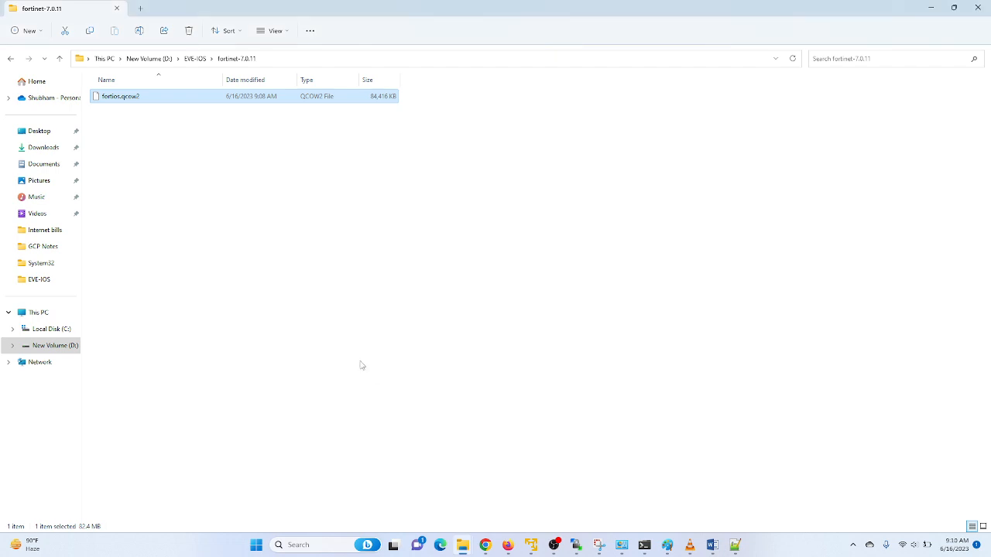
{"action": "left_click", "coordinate": [134, 97]}
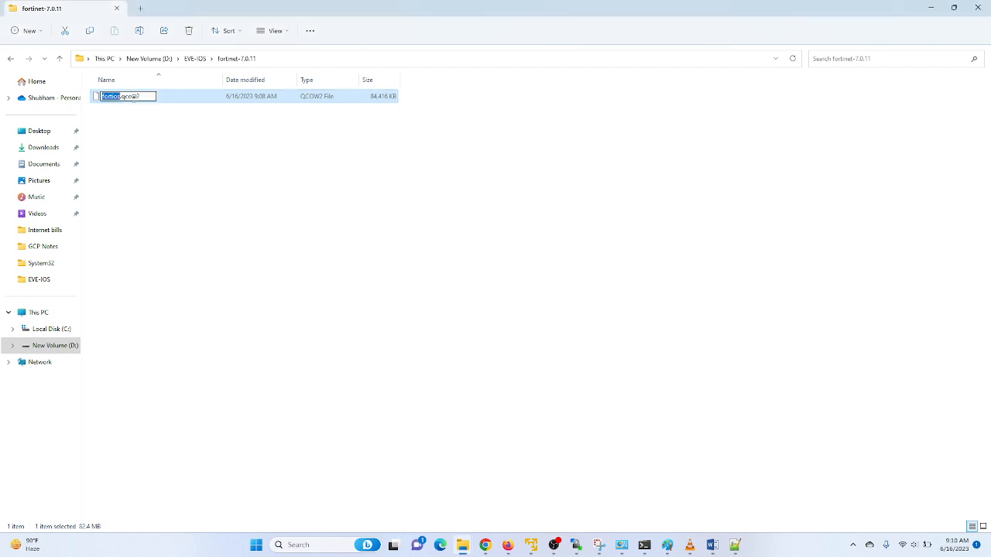
{"action": "key", "text": "BackSpace"}
{"action": "type", "text": "virtioa"}
{"action": "left_click", "coordinate": [186, 147]}
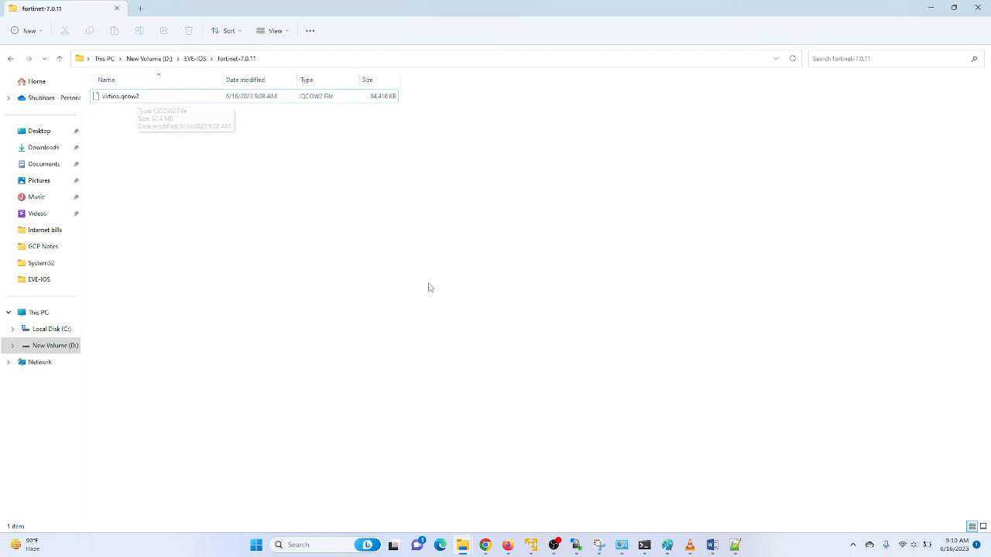
{"action": "mouse_move", "coordinate": [573, 552]}
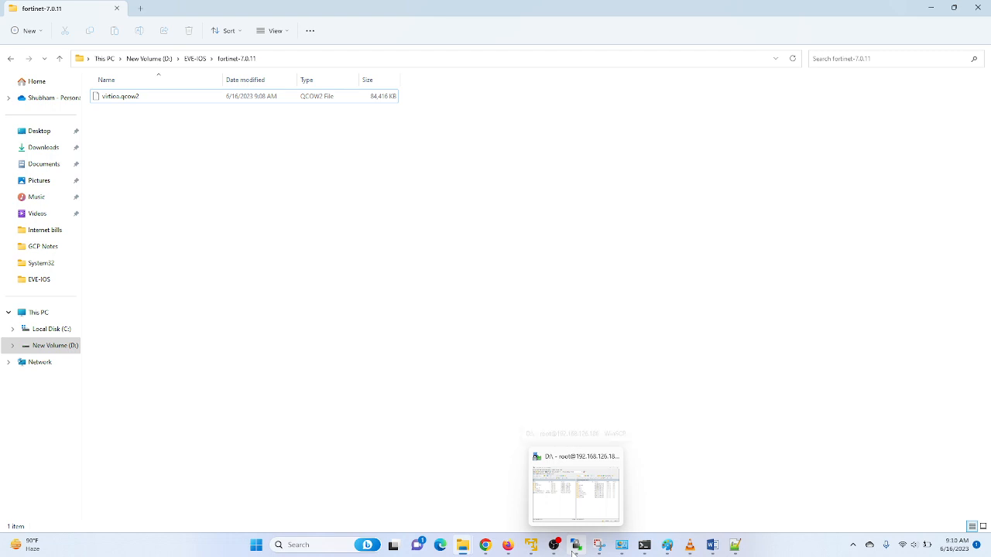
{"action": "left_click", "coordinate": [570, 492]}
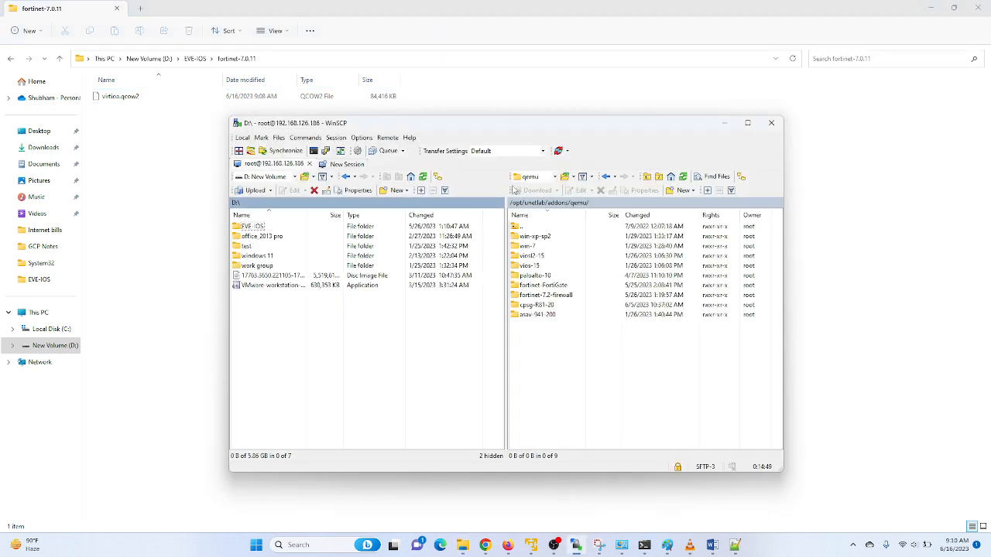
Close WinSCP, terminating its session, and relaunch it from Windows search.
{"action": "left_click", "coordinate": [771, 124]}
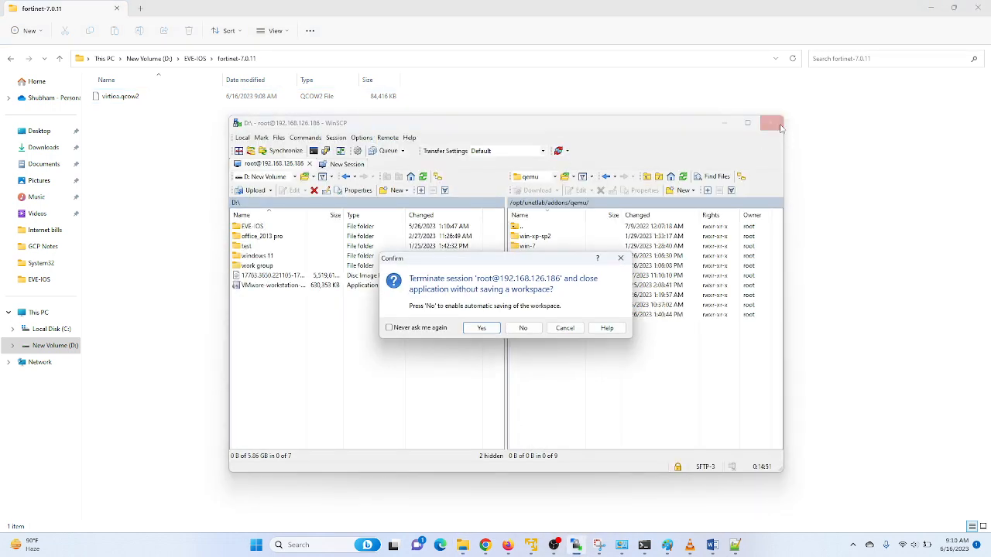
{"action": "left_click", "coordinate": [472, 331]}
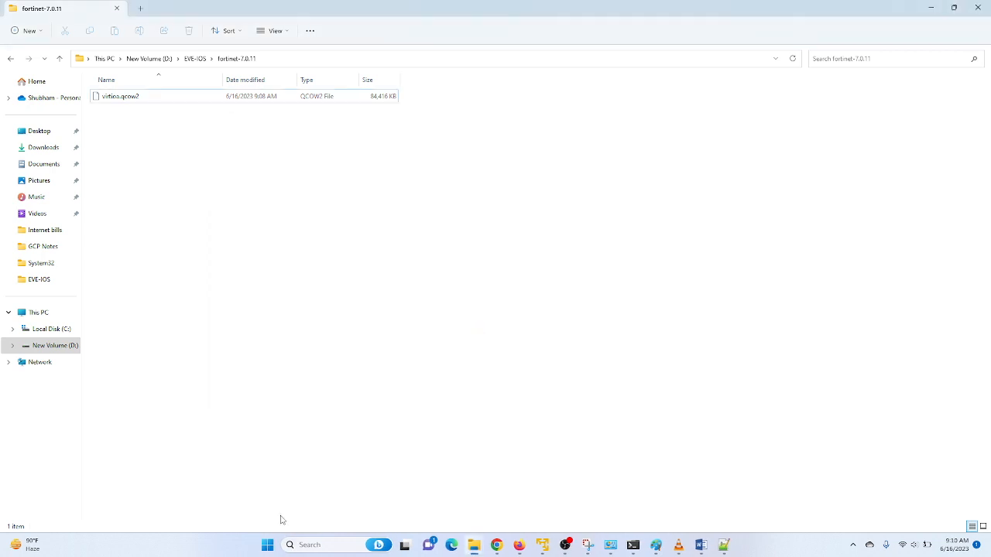
{"action": "left_click", "coordinate": [301, 545]}
{"action": "type", "text": "win"}
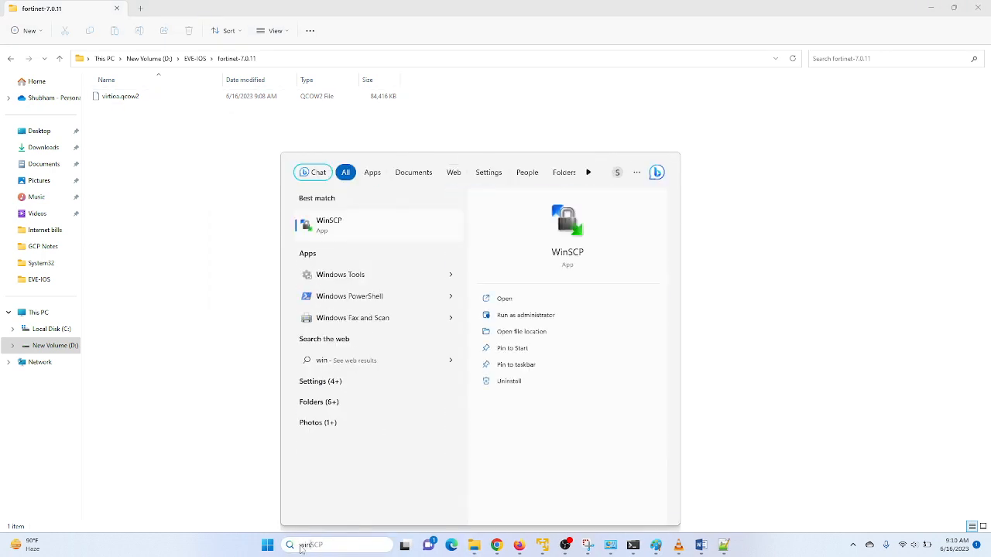
{"action": "left_click", "coordinate": [357, 225]}
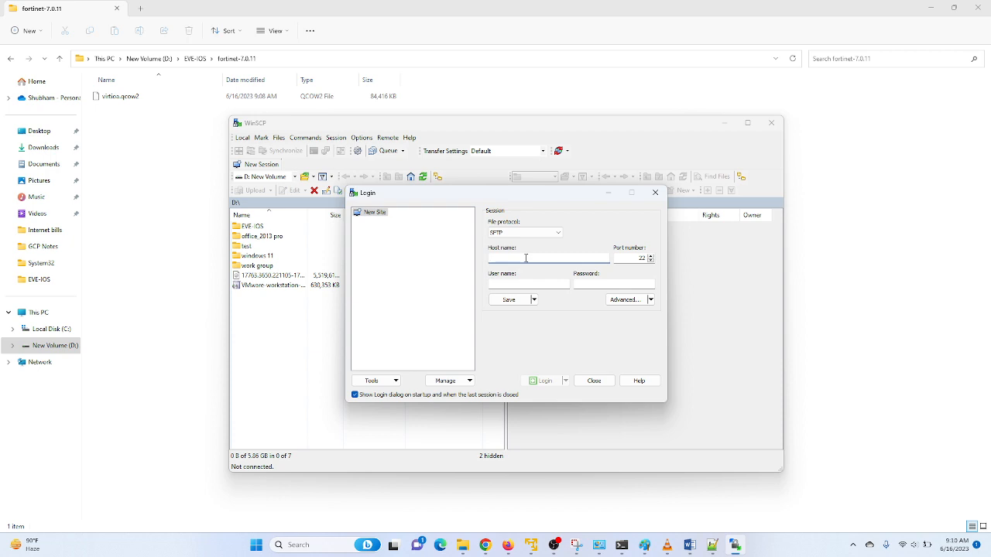
Log in over SFTP to 192.168.126.186 as root with the server password.
{"action": "left_click", "coordinate": [486, 548]}
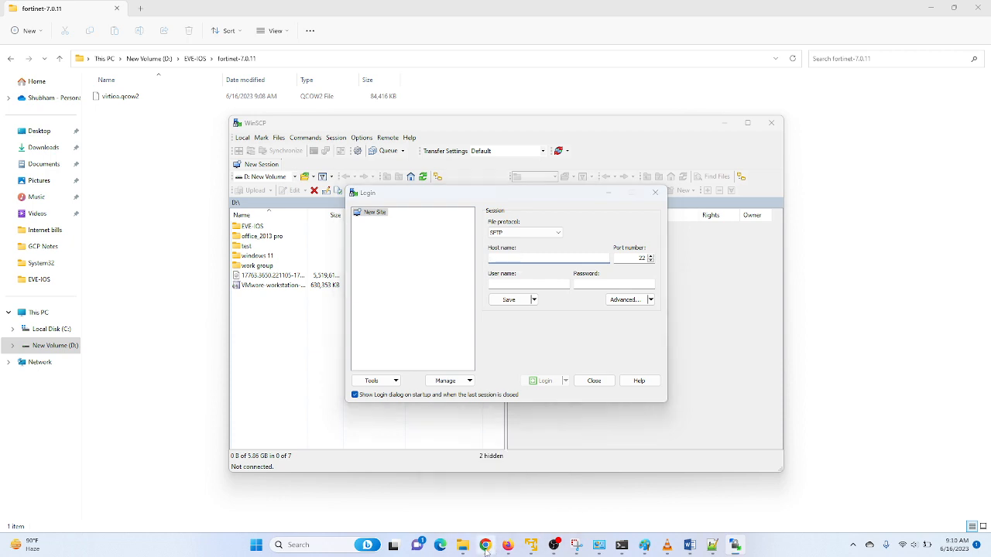
{"action": "left_click", "coordinate": [86, 8]}
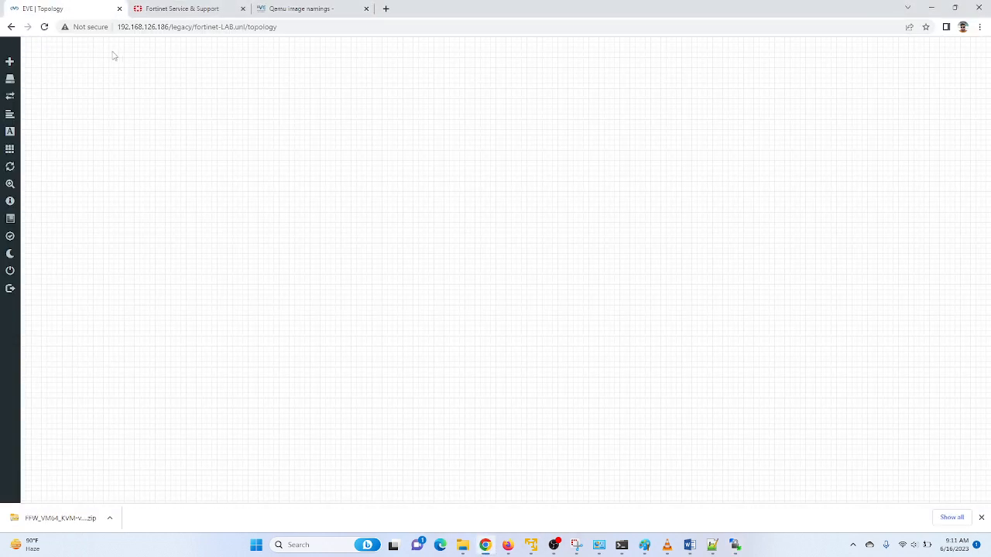
{"action": "left_click", "coordinate": [147, 27]}
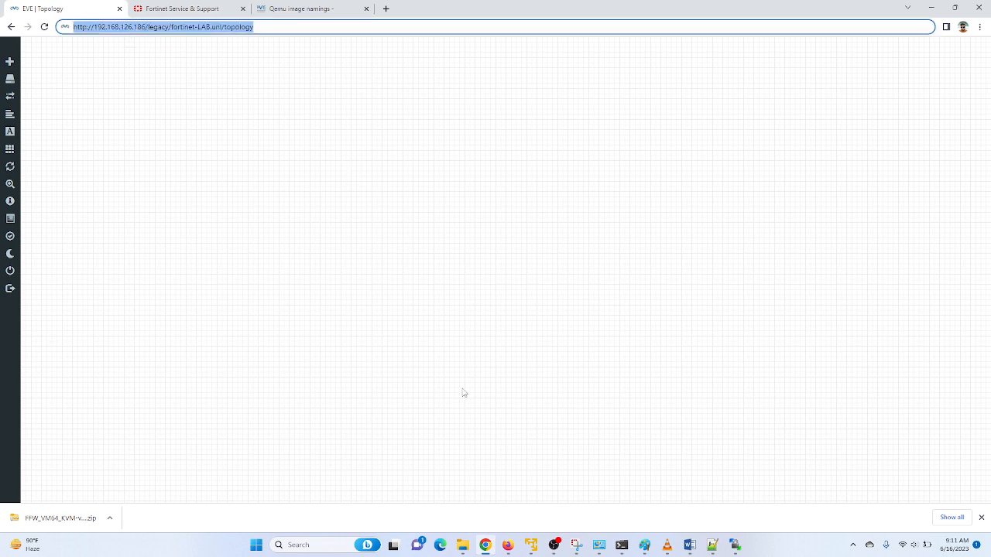
{"action": "left_click", "coordinate": [735, 546]}
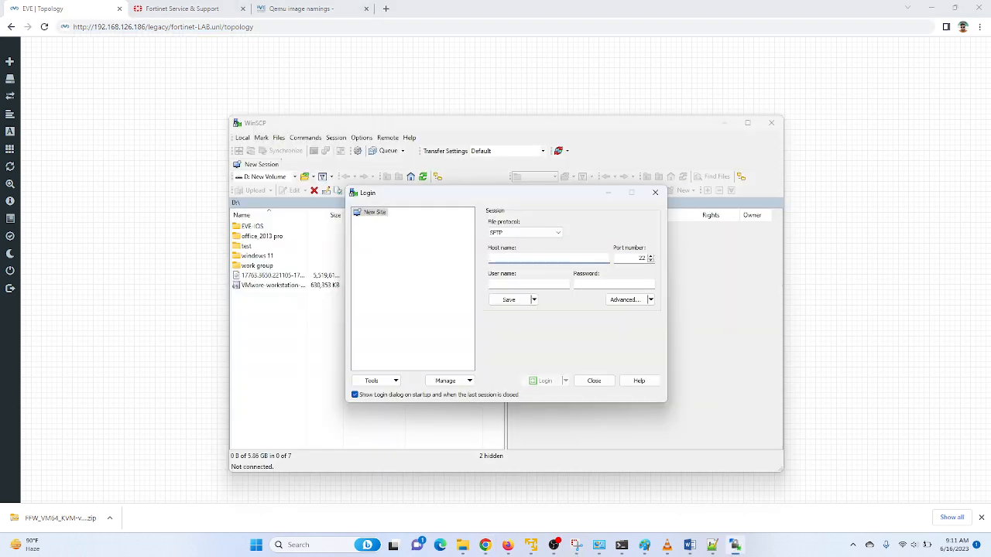
{"action": "type", "text": "192.168.126.186"}
{"action": "left_click", "coordinate": [538, 286]}
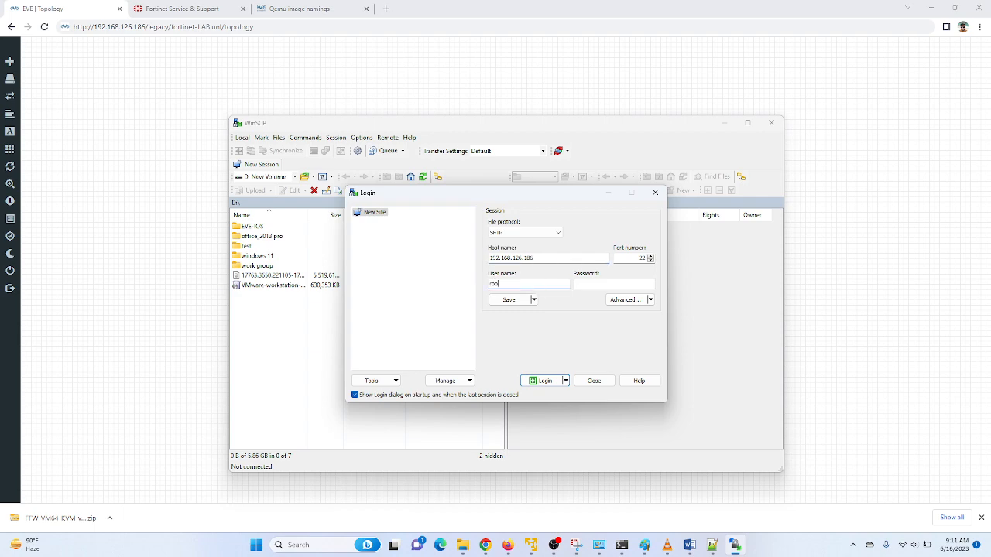
{"action": "left_click", "coordinate": [576, 284]}
{"action": "type", "text": "eve"}
{"action": "key", "text": "Return"}
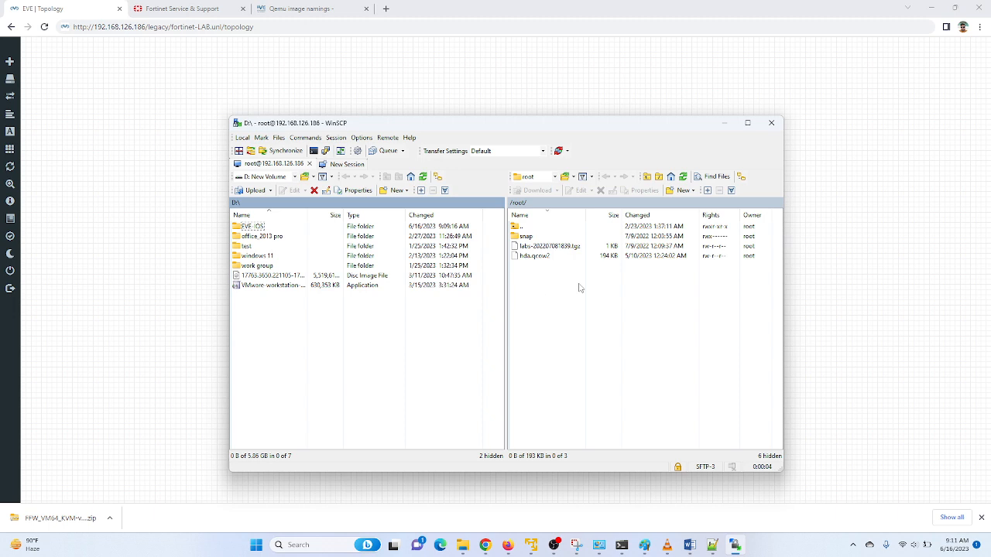
Point WinSCP's local pane at D:\EVE-IOS and select the fortinet-7.0.11 folder.
{"action": "left_click", "coordinate": [295, 177]}
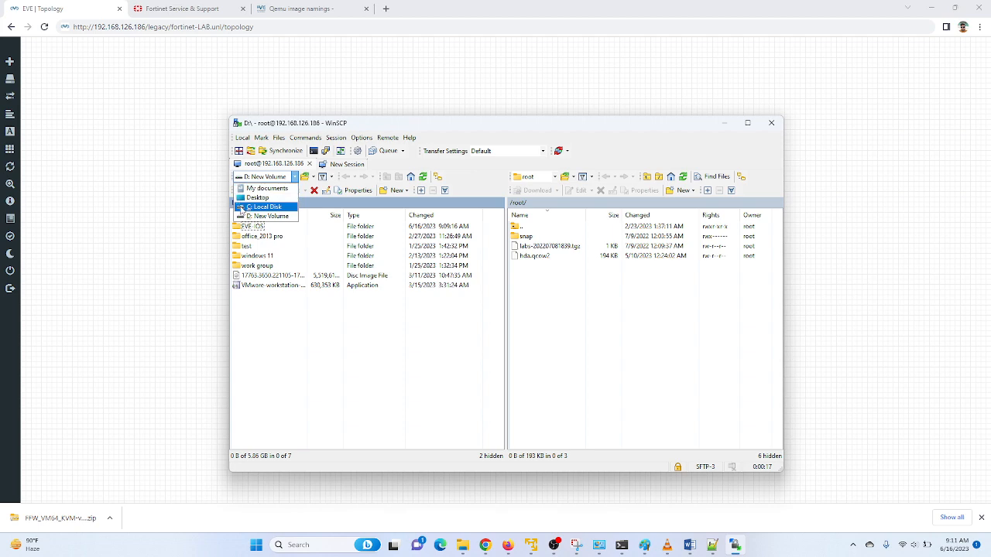
{"action": "left_click", "coordinate": [245, 206]}
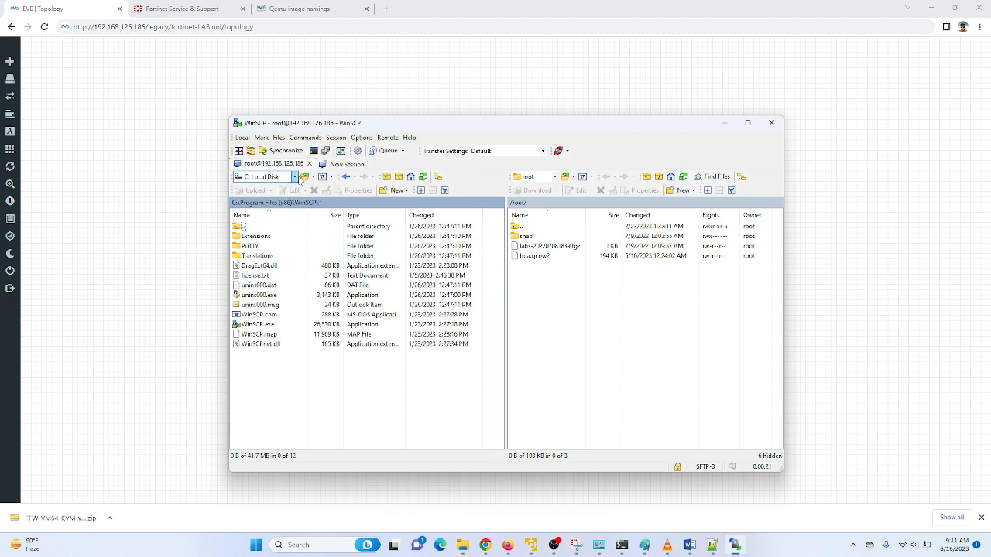
{"action": "left_click", "coordinate": [295, 177]}
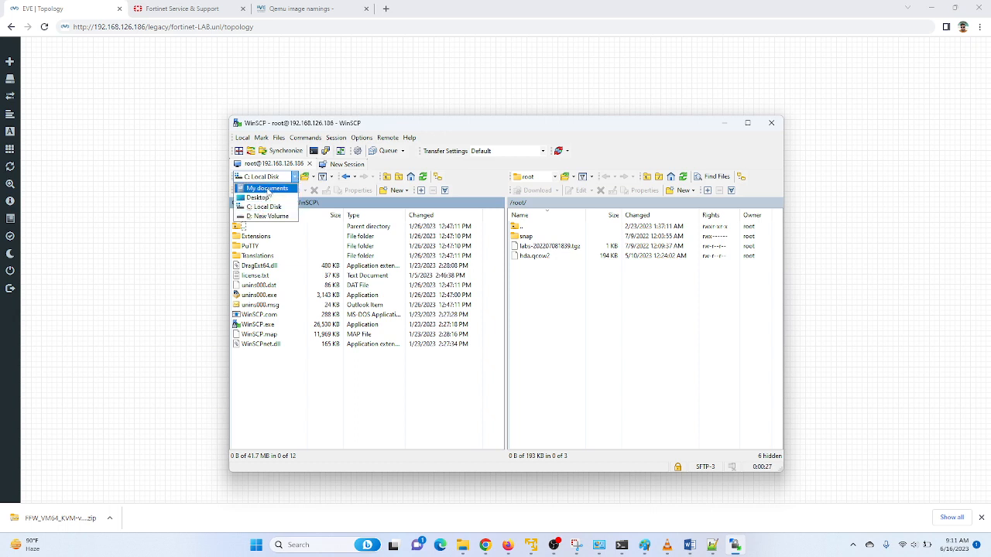
{"action": "left_click", "coordinate": [267, 217]}
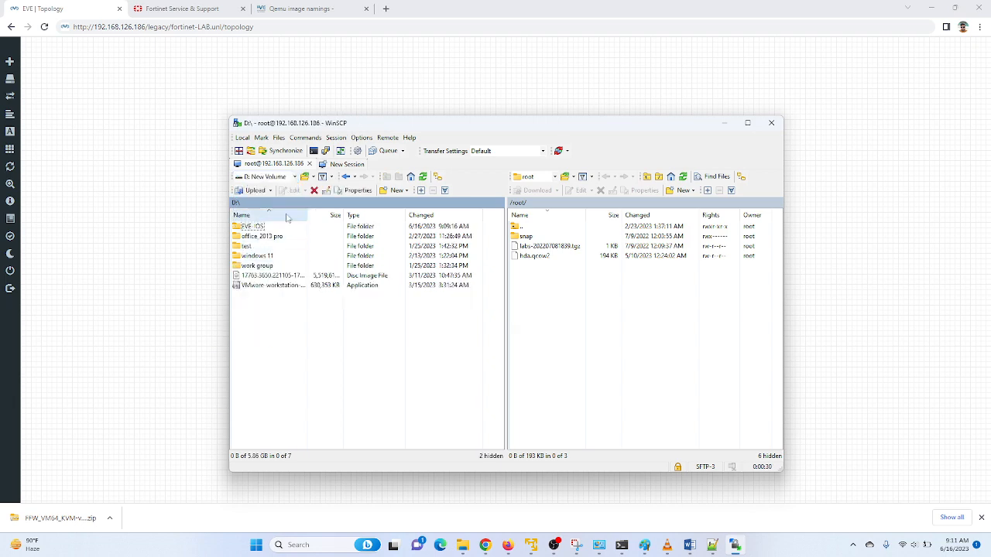
{"action": "double_click", "coordinate": [249, 226]}
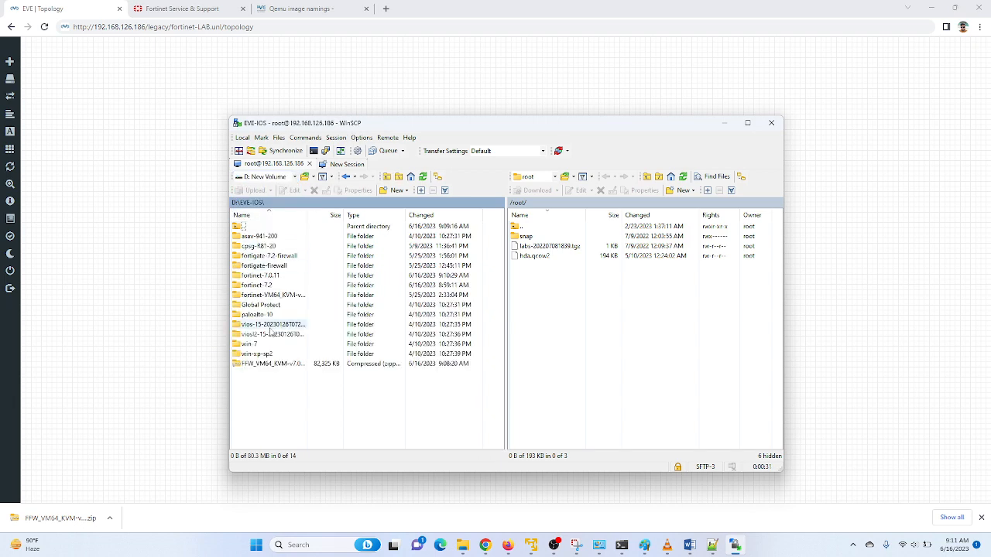
{"action": "left_click", "coordinate": [284, 277]}
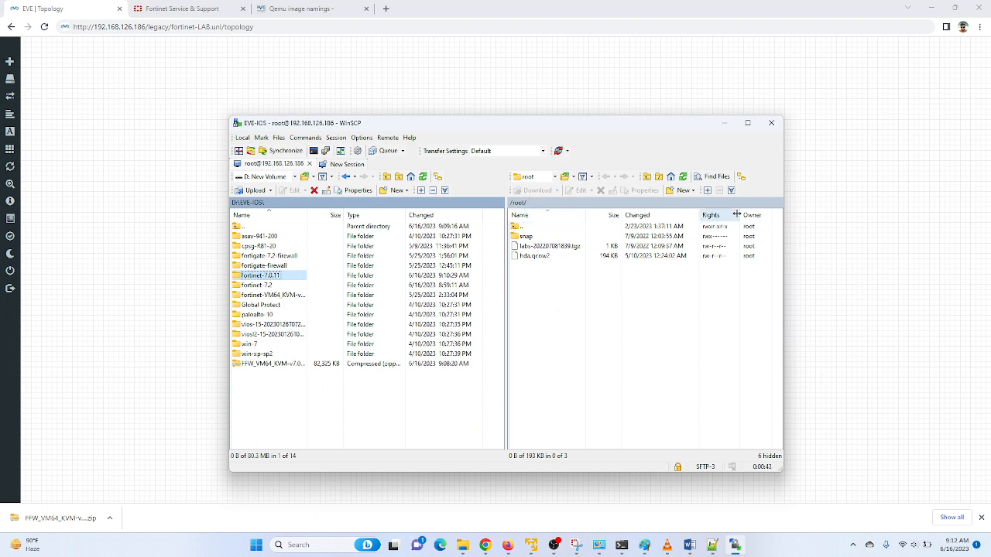
Browse the remote pane to /opt/unetlab/addons/qemu/ and upload fortinet-7.0.11 there with F5.
{"action": "left_click", "coordinate": [518, 227]}
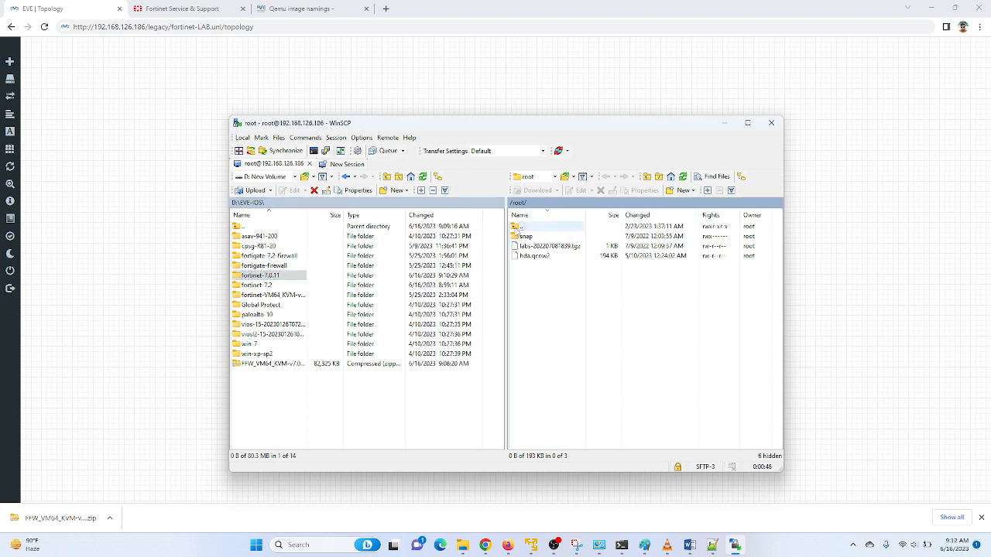
{"action": "double_click", "coordinate": [518, 227]}
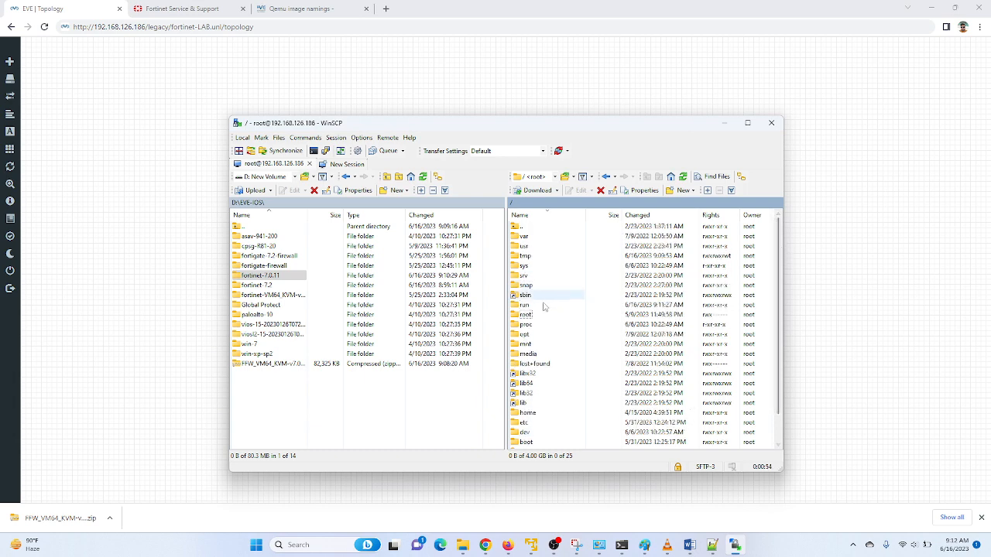
{"action": "double_click", "coordinate": [518, 337]}
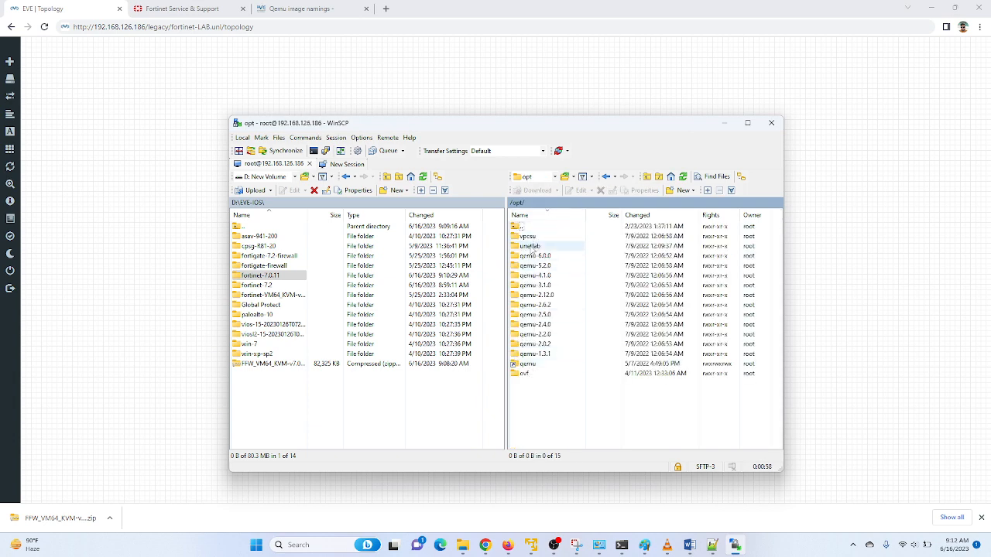
{"action": "double_click", "coordinate": [530, 246]}
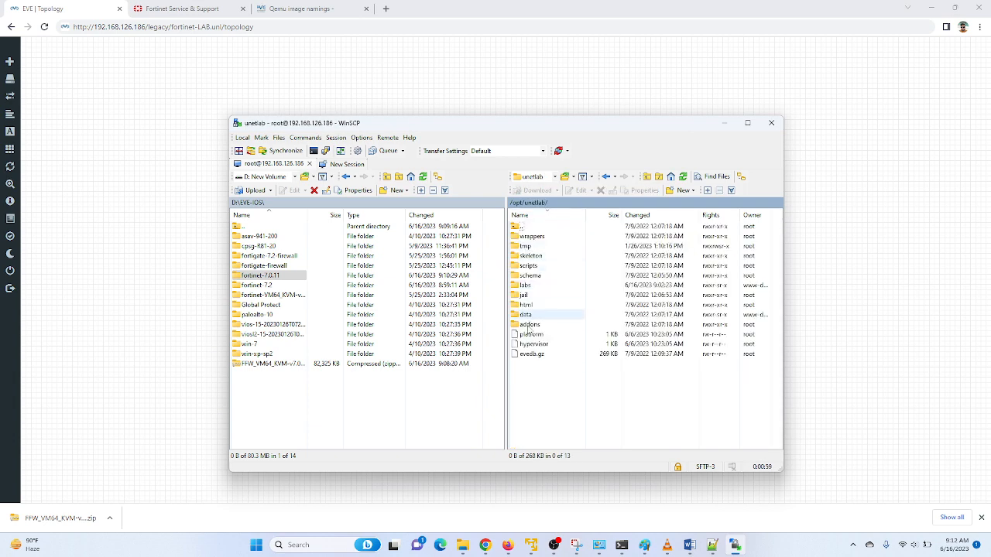
{"action": "double_click", "coordinate": [529, 325]}
{"action": "double_click", "coordinate": [529, 236]}
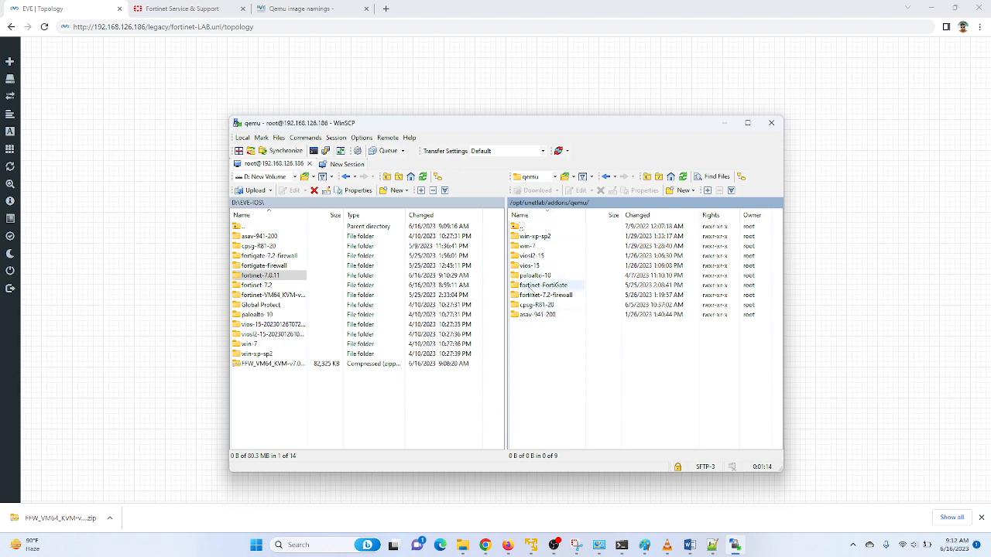
{"action": "left_click", "coordinate": [244, 276]}
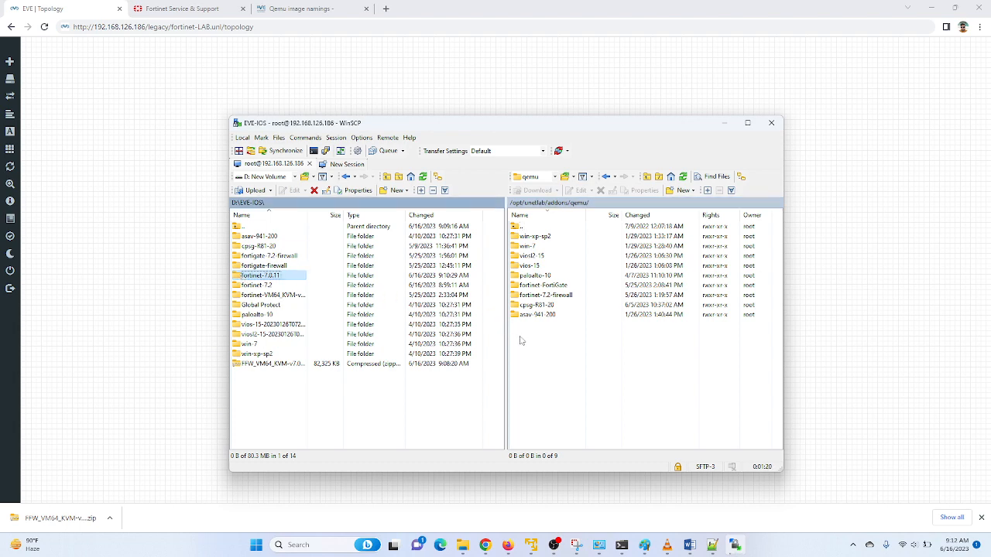
{"action": "key", "text": "F5"}
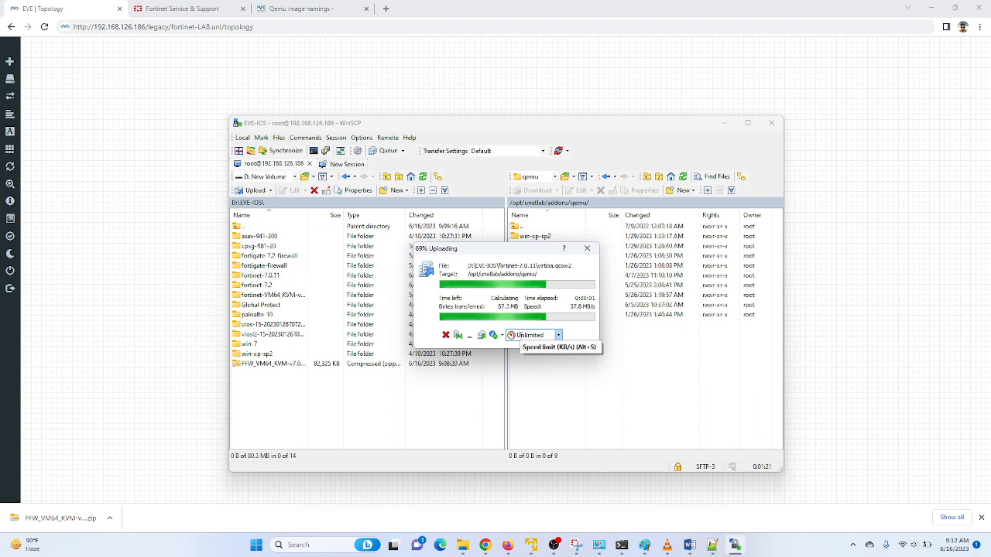
Add a Fortinet FortiGate node using the fortinet-7.0.11 image to the fortinet-LAB canvas.
{"action": "left_click", "coordinate": [729, 126]}
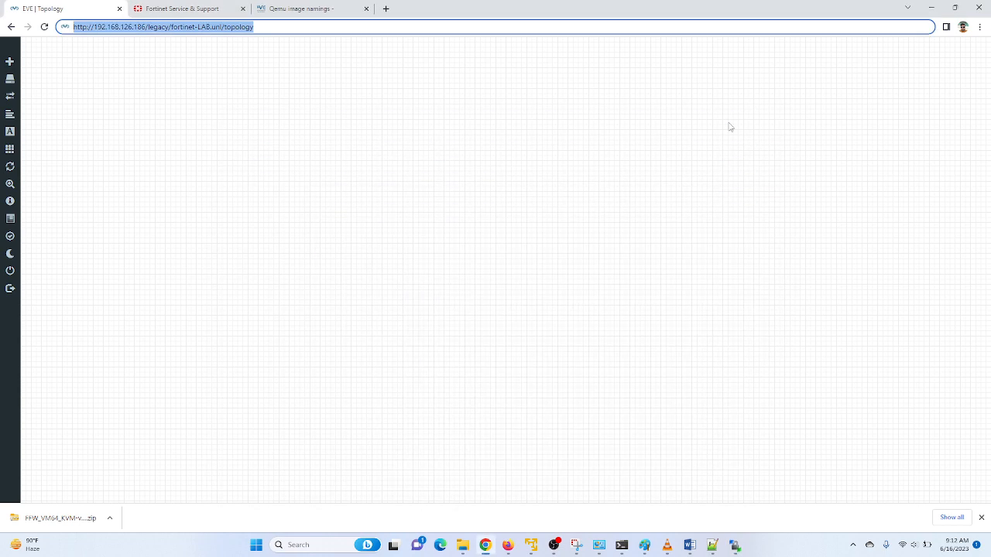
{"action": "right_click", "coordinate": [360, 161]}
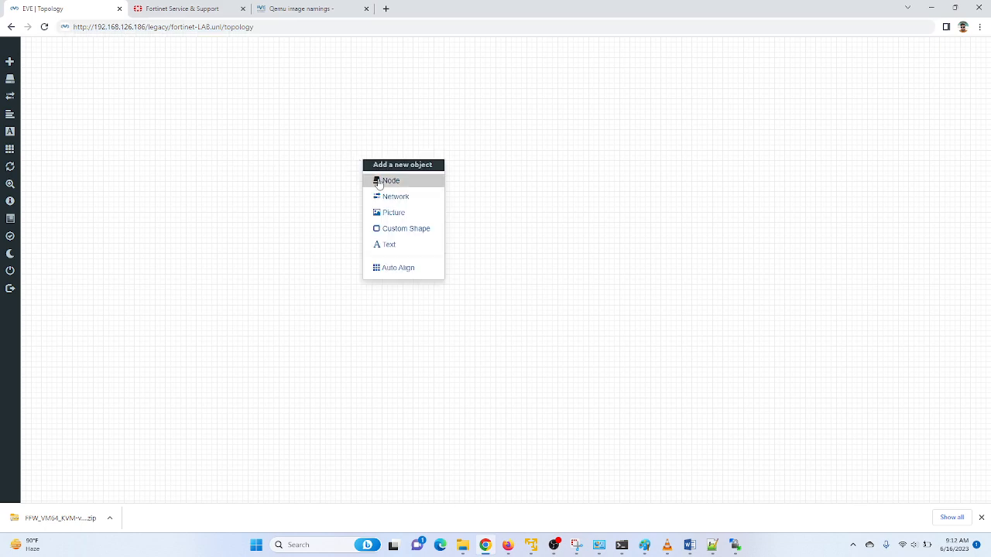
{"action": "left_click", "coordinate": [378, 179]}
{"action": "type", "text": "forr"}
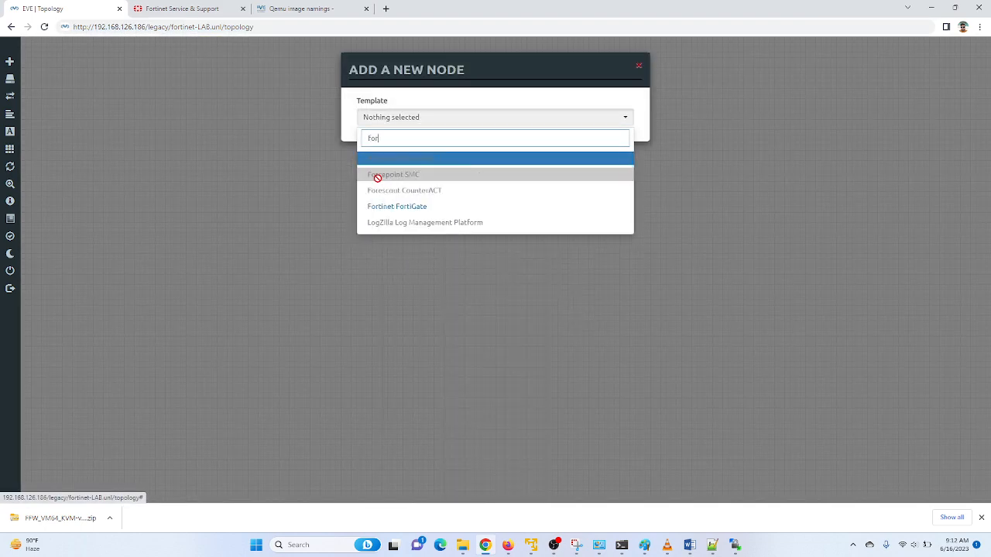
{"action": "key", "text": "BackSpace"}
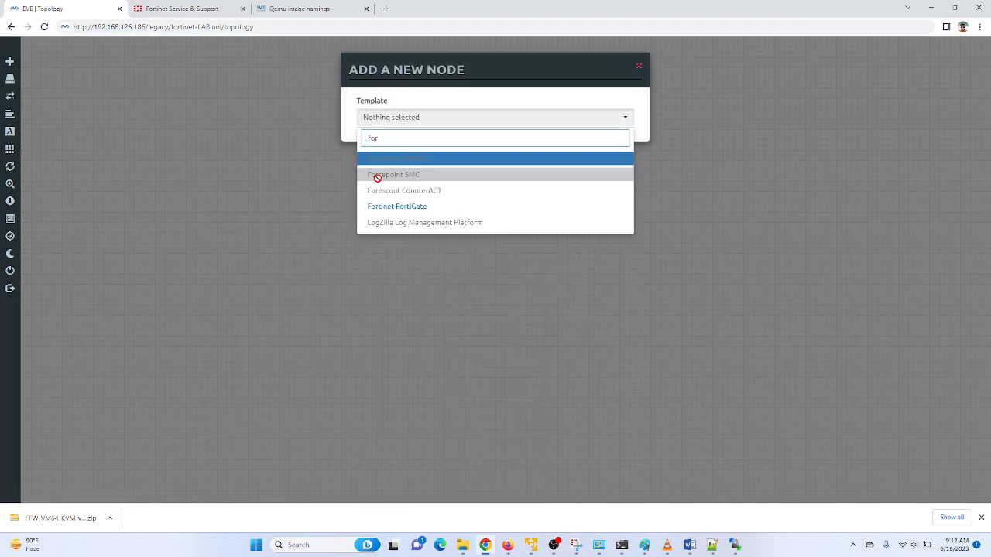
{"action": "left_click", "coordinate": [425, 203]}
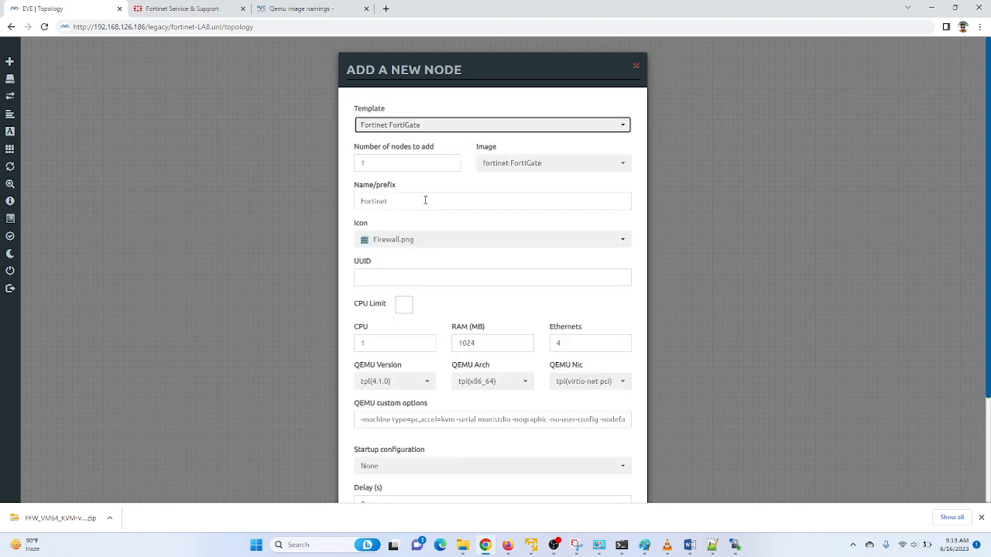
{"action": "left_click", "coordinate": [566, 174]}
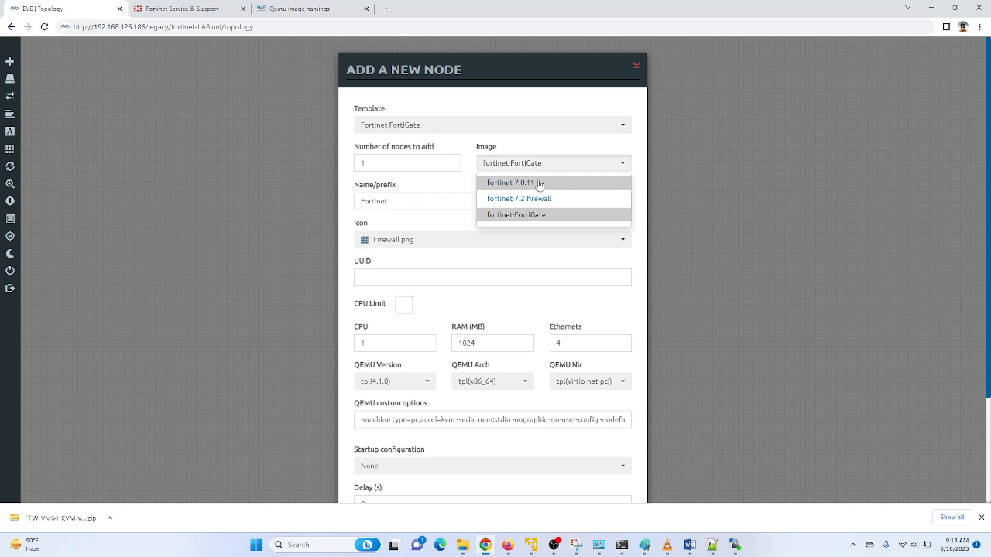
{"action": "left_click", "coordinate": [540, 184]}
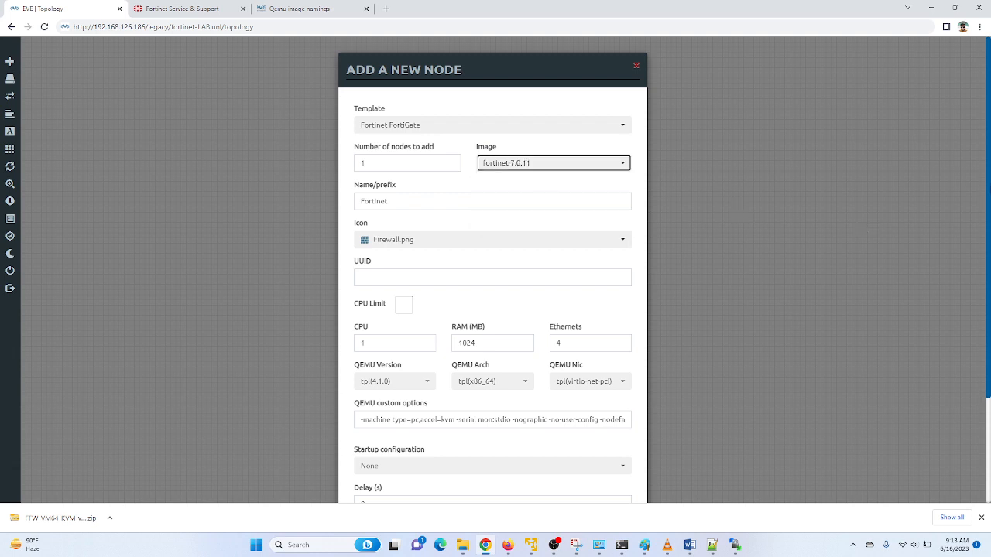
{"action": "scroll", "coordinate": [986, 187], "scroll_direction": "down", "scroll_amount": 2}
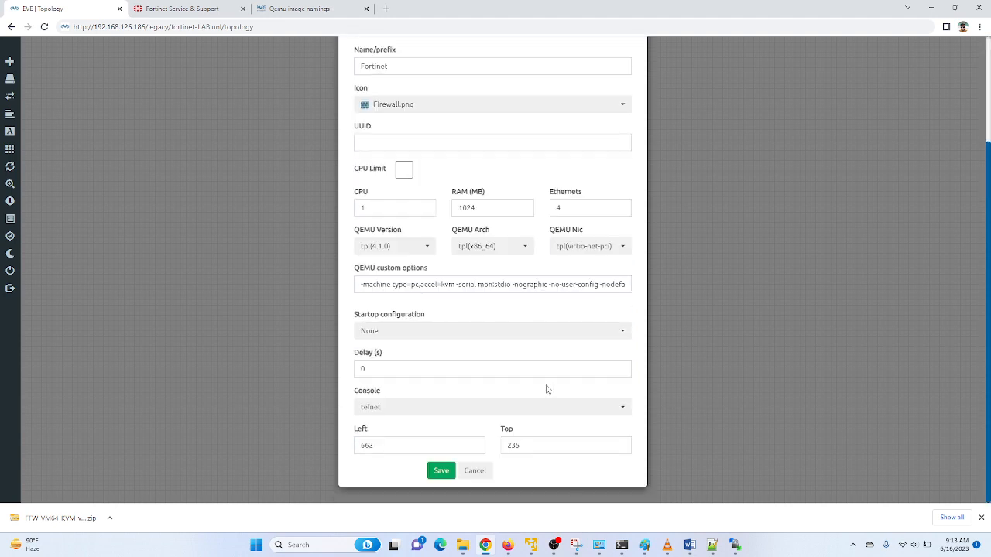
{"action": "left_click", "coordinate": [441, 471]}
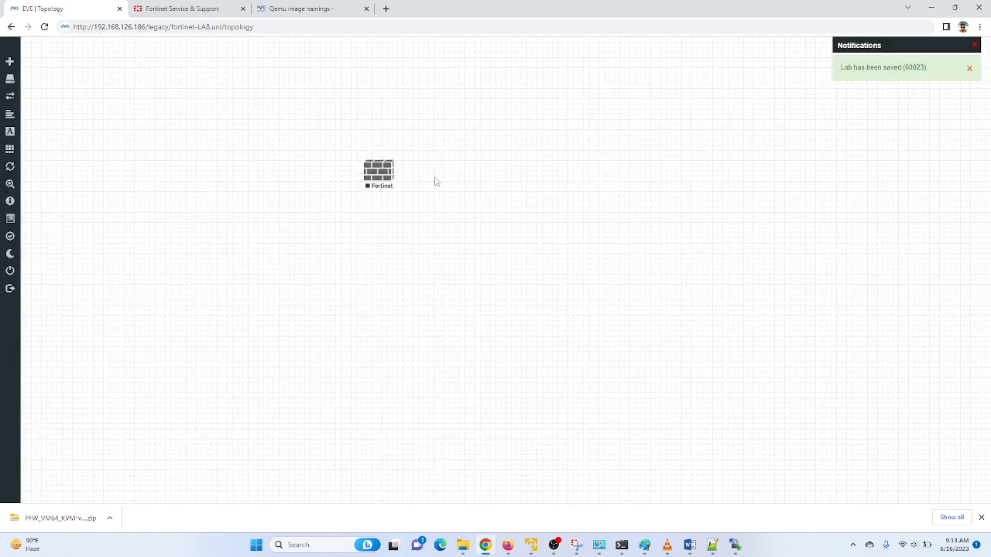
Add a Windows node named Win with the win-xp-sp2 image to the canvas.
{"action": "right_click", "coordinate": [515, 159]}
{"action": "left_click", "coordinate": [528, 176]}
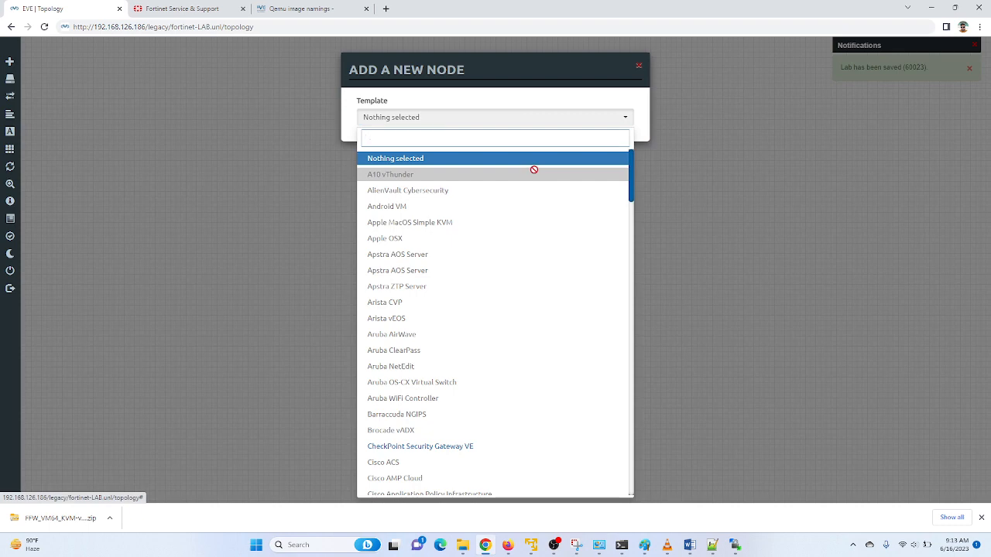
{"action": "type", "text": "win"}
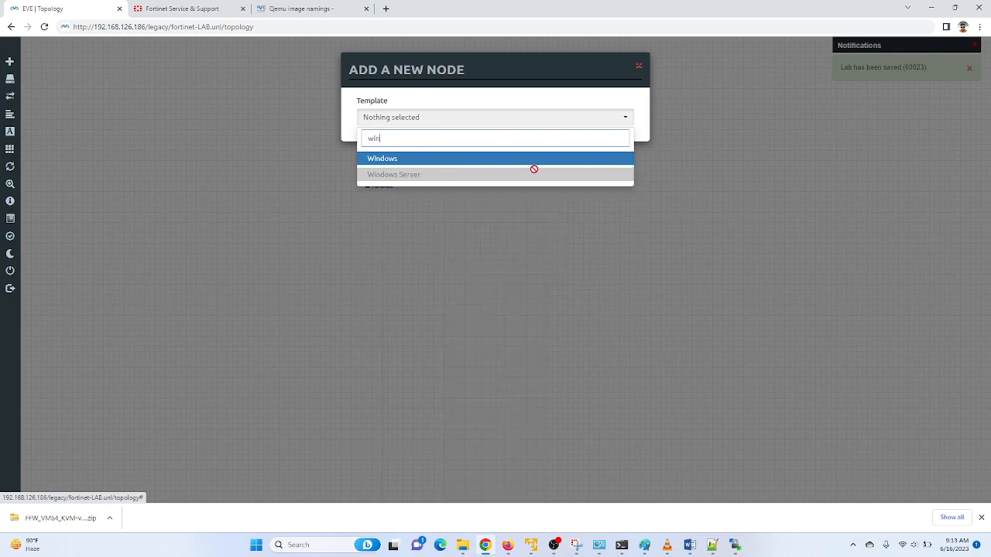
{"action": "key", "text": "Return"}
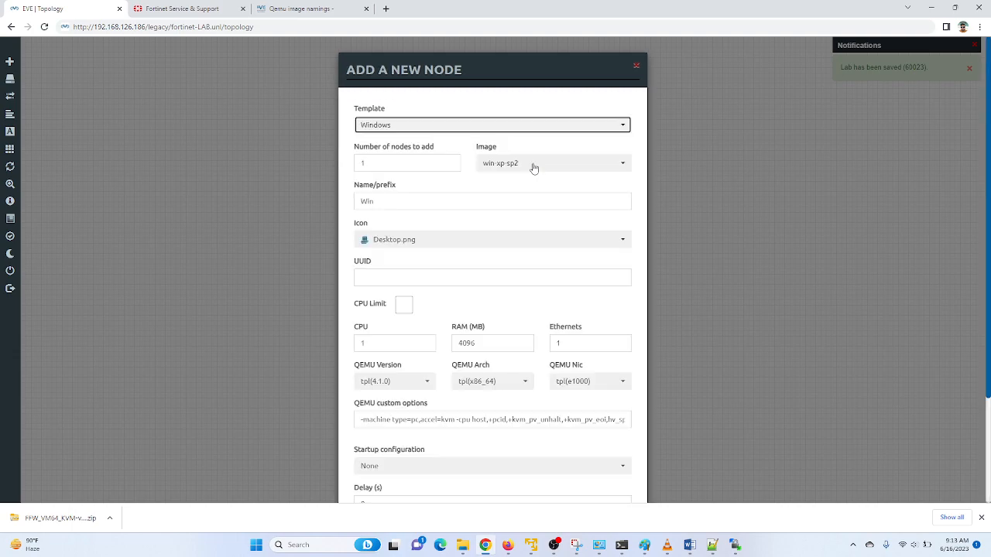
{"action": "scroll", "coordinate": [988, 266], "scroll_direction": "down", "scroll_amount": 3}
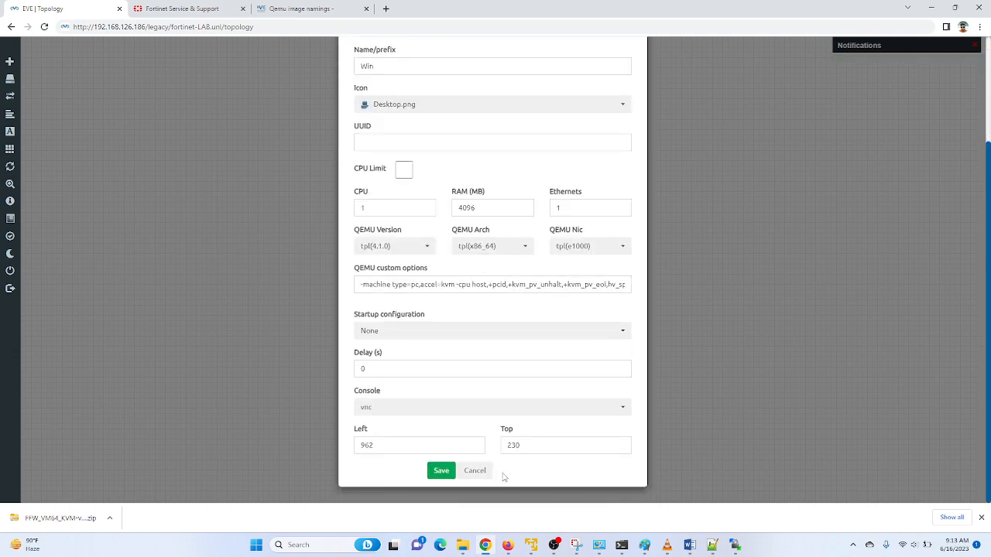
{"action": "left_click", "coordinate": [445, 473]}
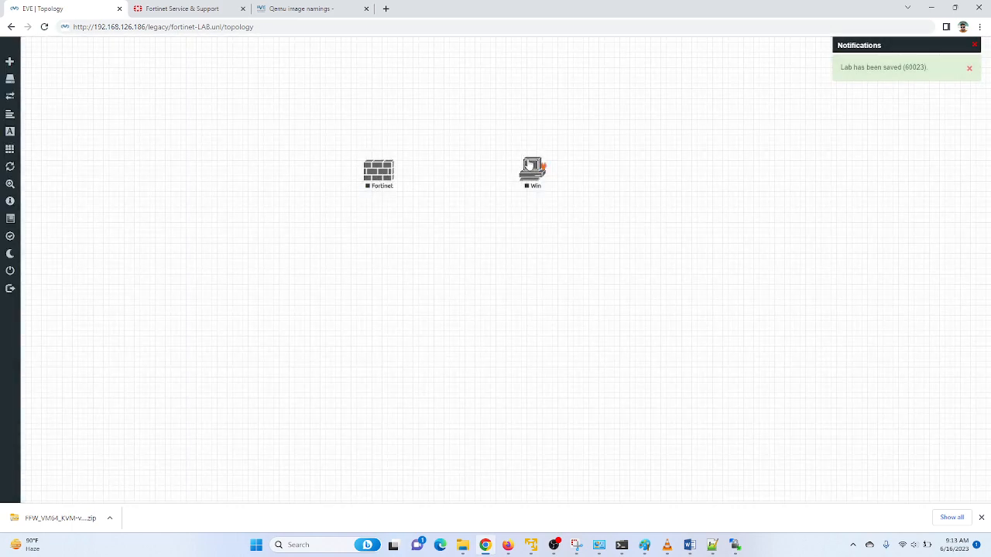
Move Win below Fortinet and add a Management(Cloud0) network named Net.
{"action": "left_click_drag", "start_coordinate": [531, 170], "coordinate": [360, 341]}
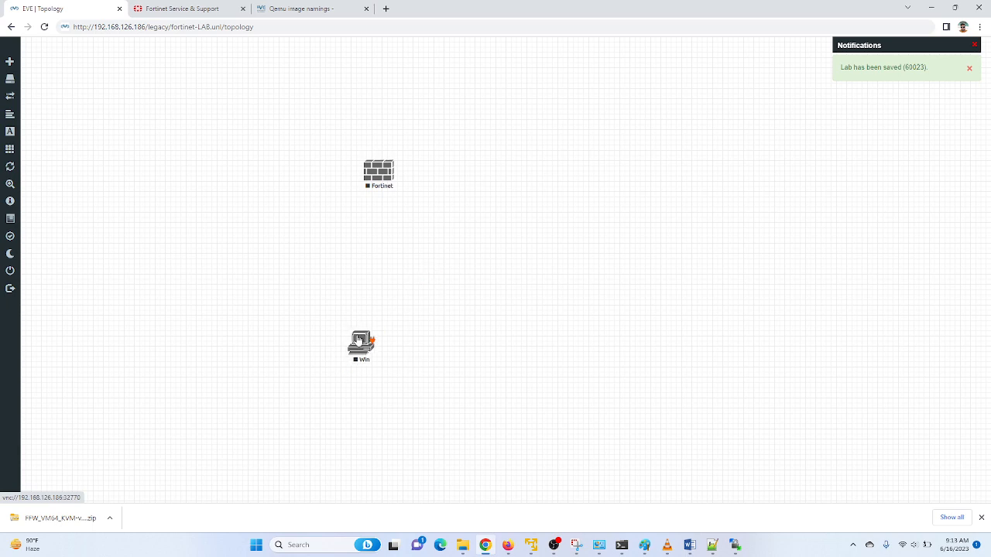
{"action": "right_click", "coordinate": [507, 129]}
{"action": "left_click", "coordinate": [528, 166]}
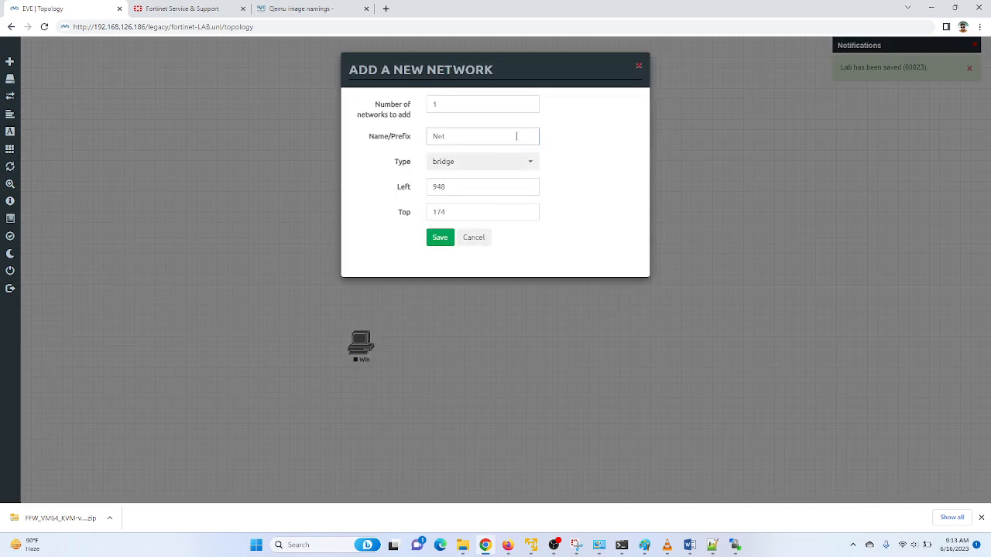
{"action": "left_click", "coordinate": [531, 162]}
{"action": "left_click", "coordinate": [480, 219]}
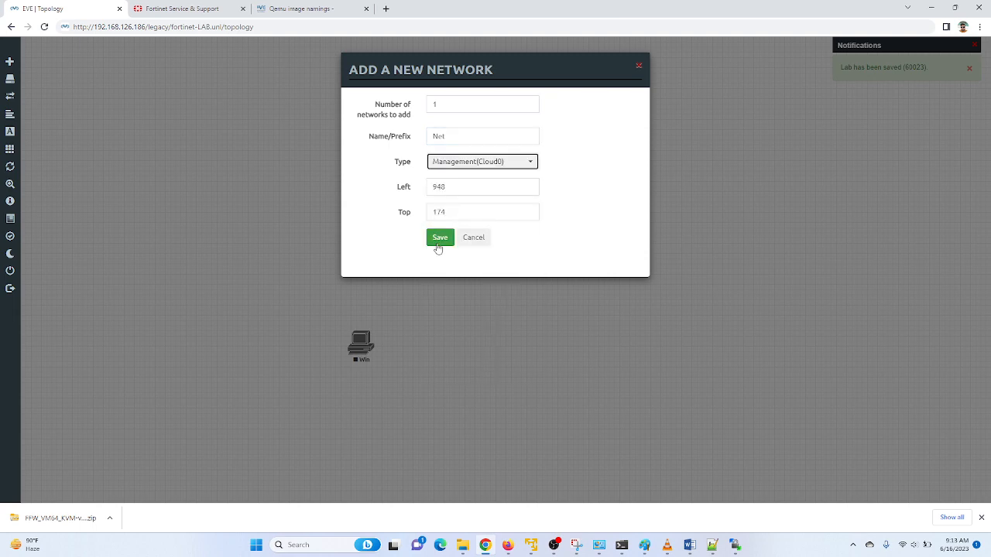
{"action": "left_click", "coordinate": [437, 240]}
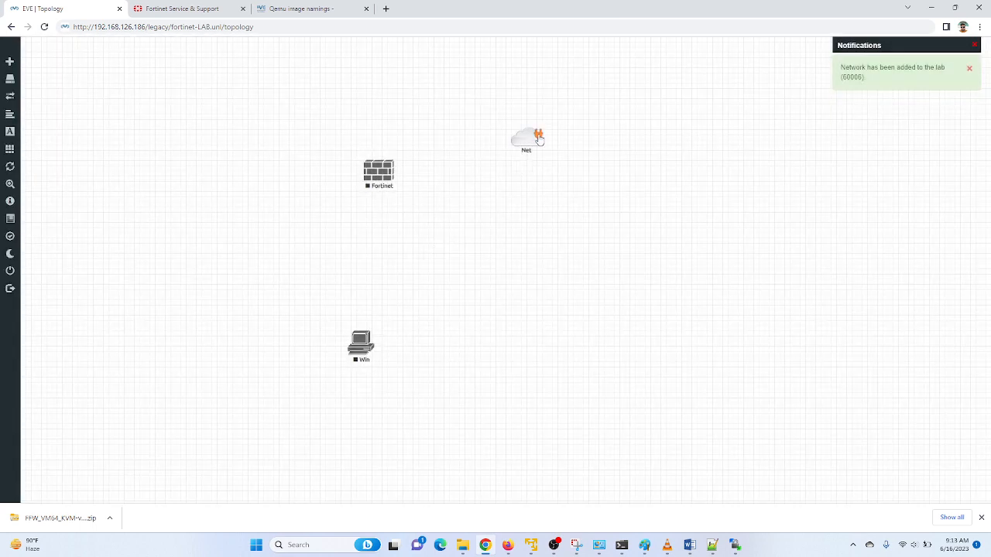
Link Net to Fortinet port1, and Fortinet port2 to Win e0.
{"action": "left_click_drag", "start_coordinate": [538, 136], "coordinate": [395, 170]}
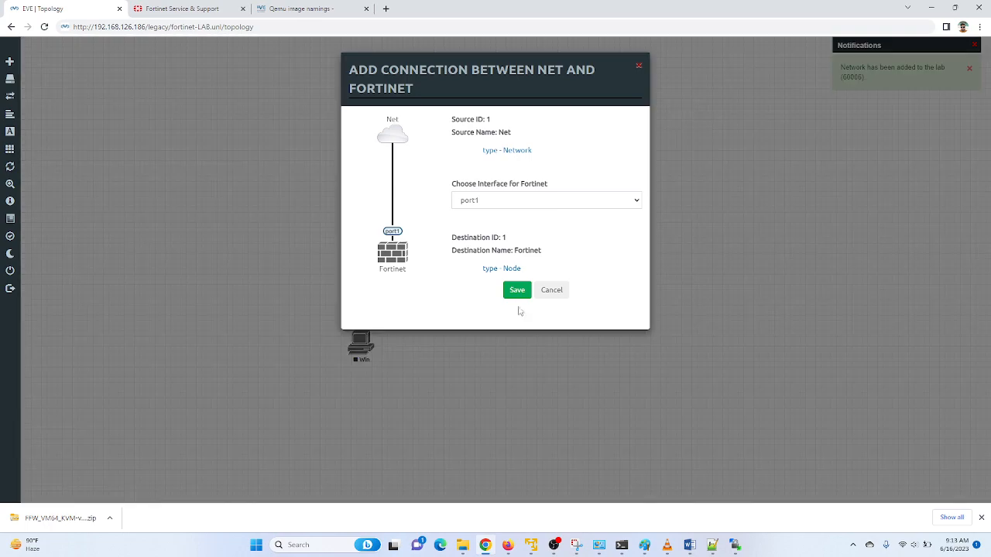
{"action": "left_click", "coordinate": [518, 288]}
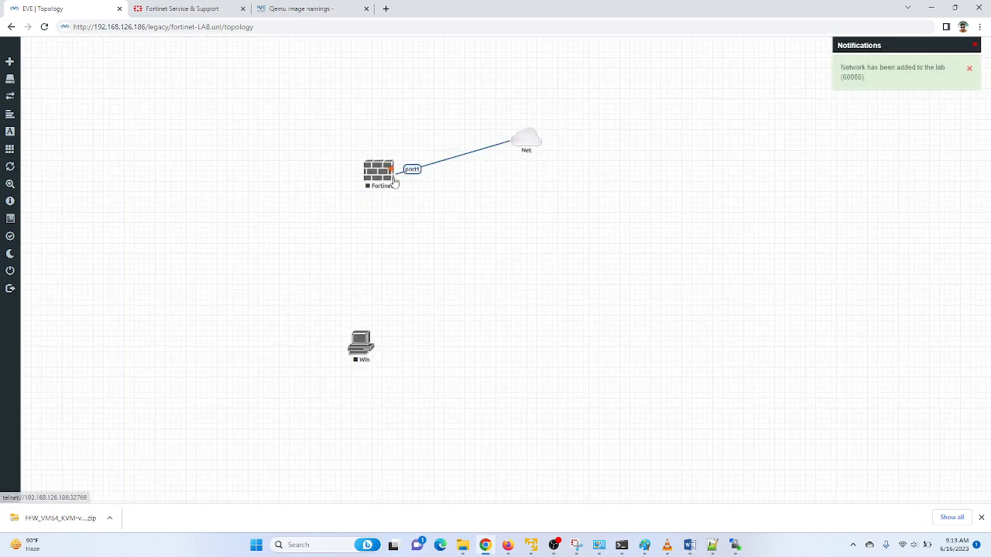
{"action": "left_click_drag", "start_coordinate": [390, 166], "coordinate": [363, 352]}
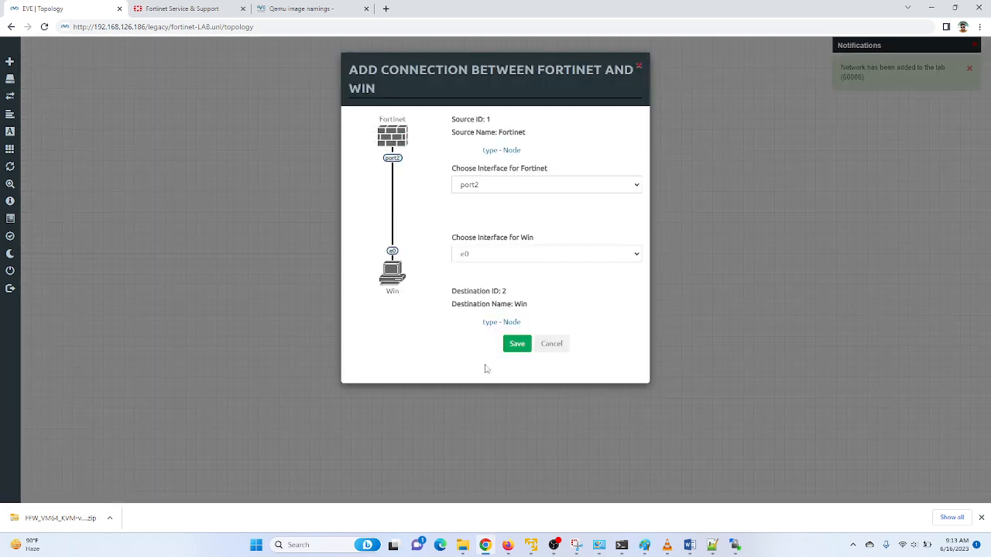
{"action": "left_click", "coordinate": [517, 345]}
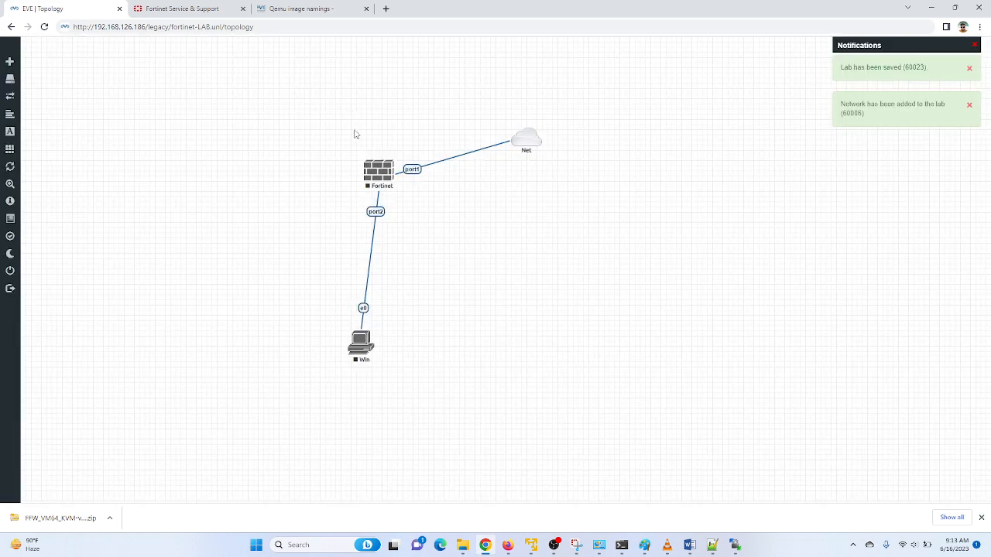
Switch the Fortinet node's console type from telnet to vnc and save the node settings.
{"action": "right_click", "coordinate": [369, 172]}
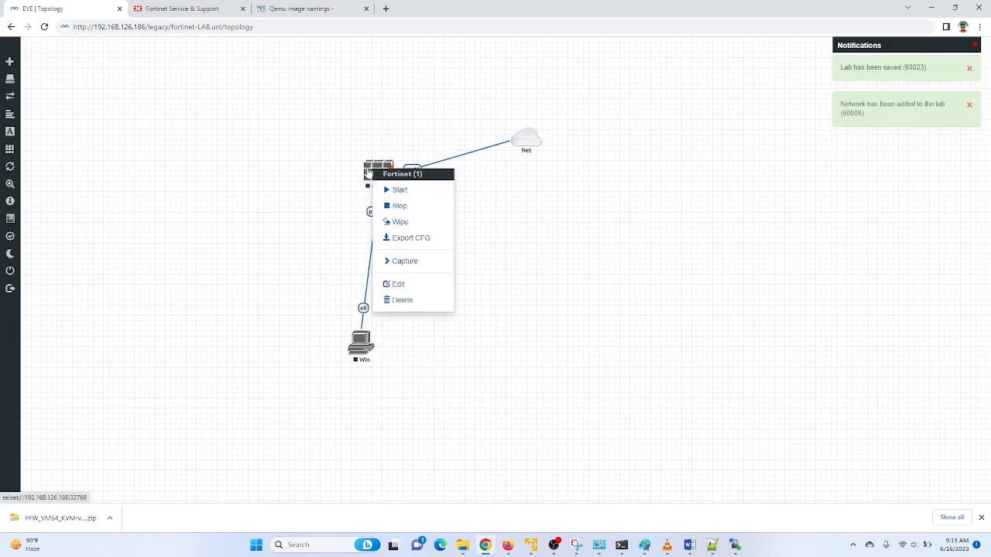
{"action": "left_click", "coordinate": [396, 286]}
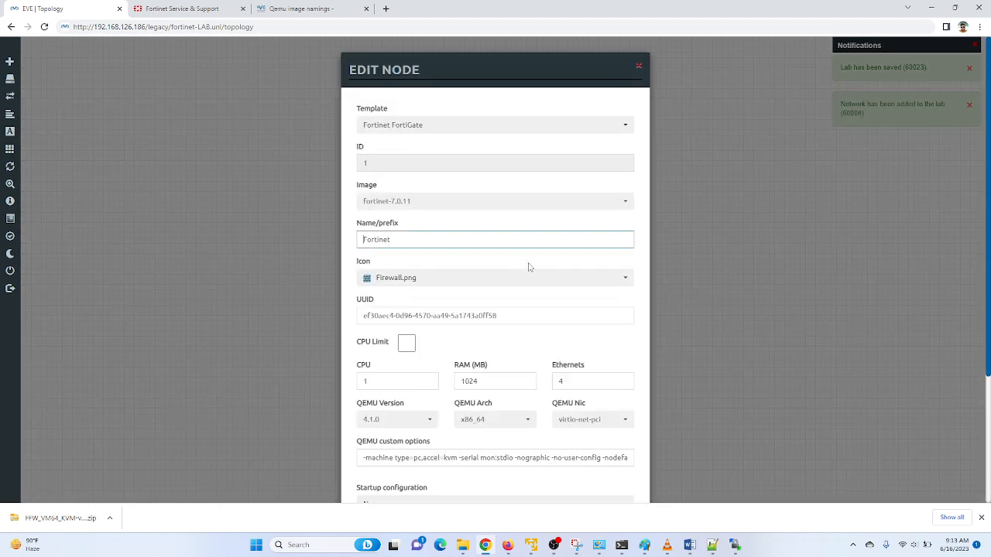
{"action": "scroll", "coordinate": [989, 137], "scroll_direction": "down", "scroll_amount": 2}
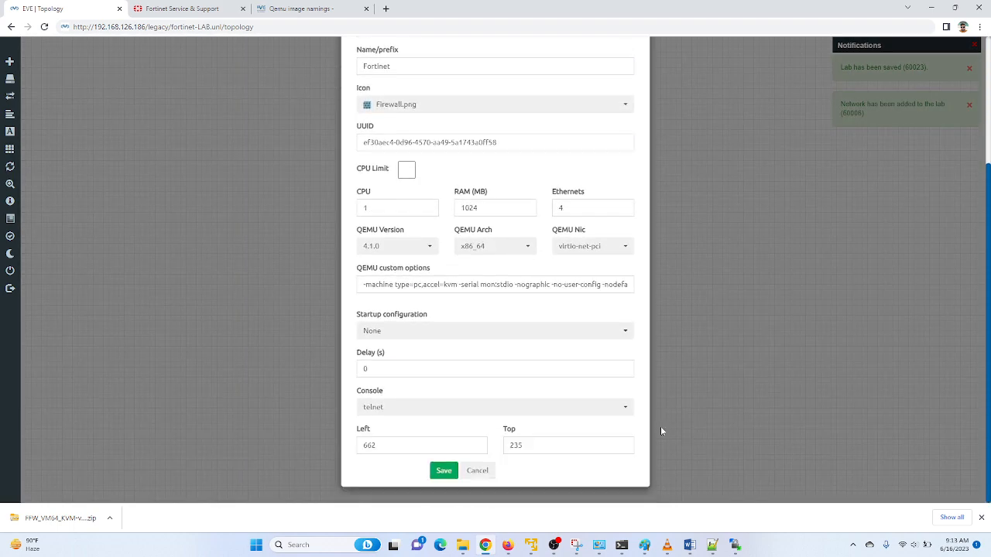
{"action": "left_click", "coordinate": [619, 409]}
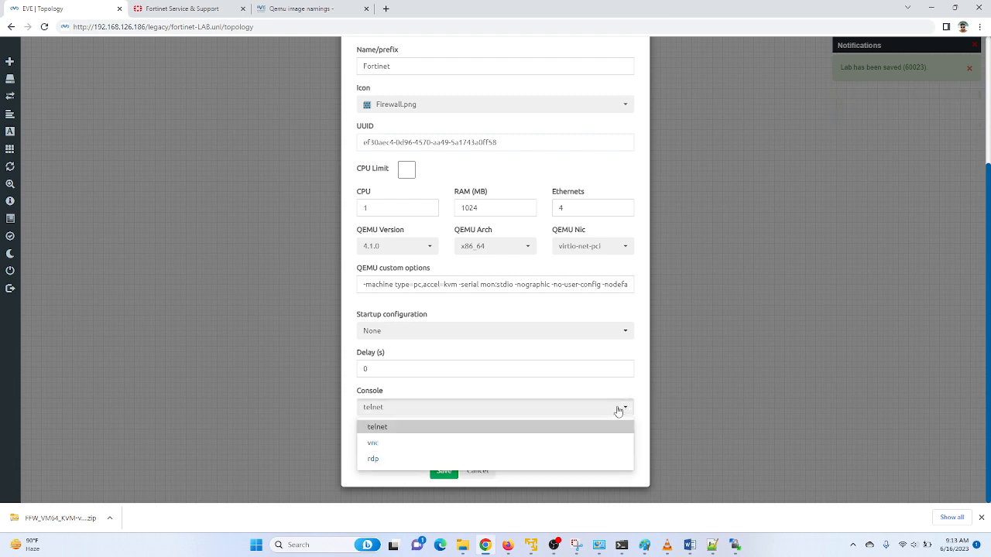
{"action": "left_click", "coordinate": [454, 445]}
{"action": "left_click", "coordinate": [443, 471]}
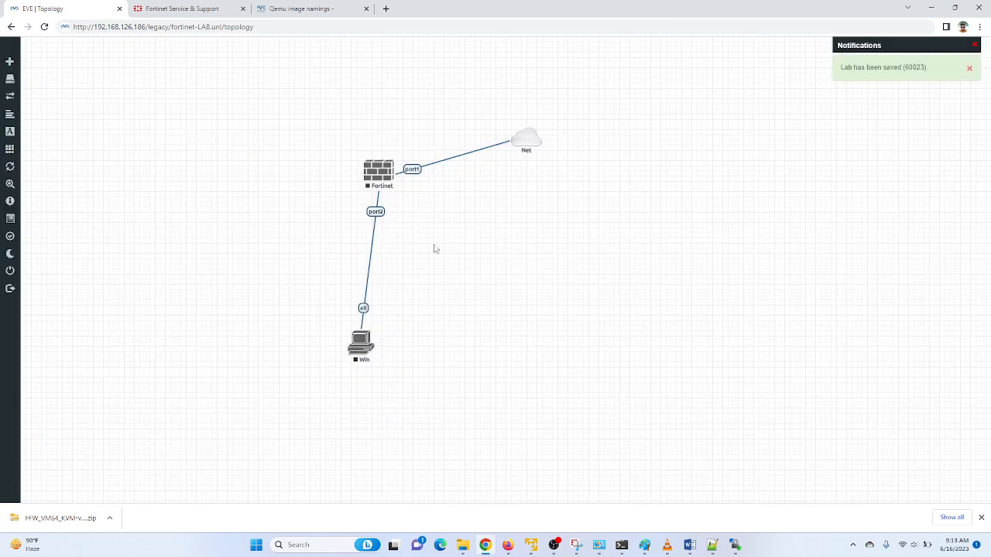
Start the Fortinet node and open its console in the console application.
{"action": "right_click", "coordinate": [382, 177]}
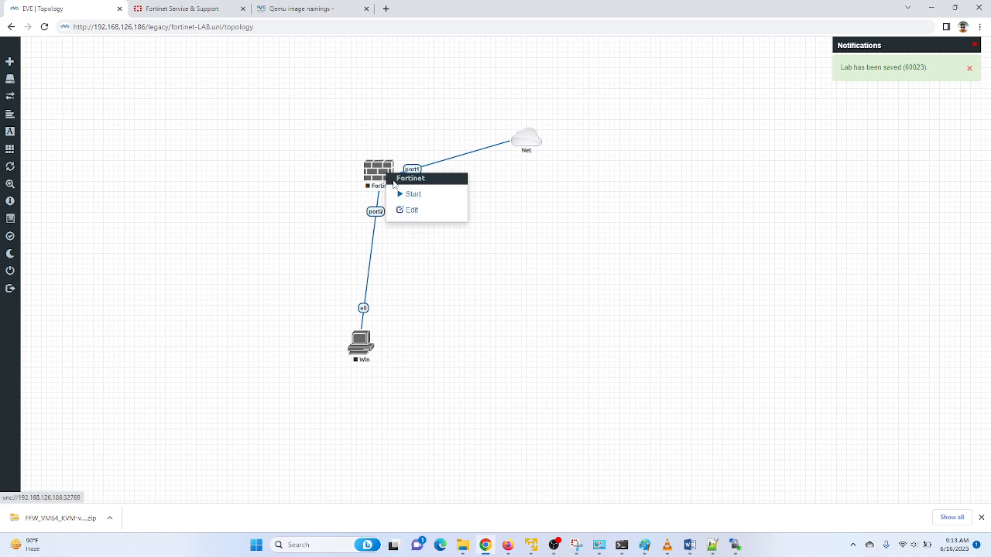
{"action": "left_click", "coordinate": [409, 195]}
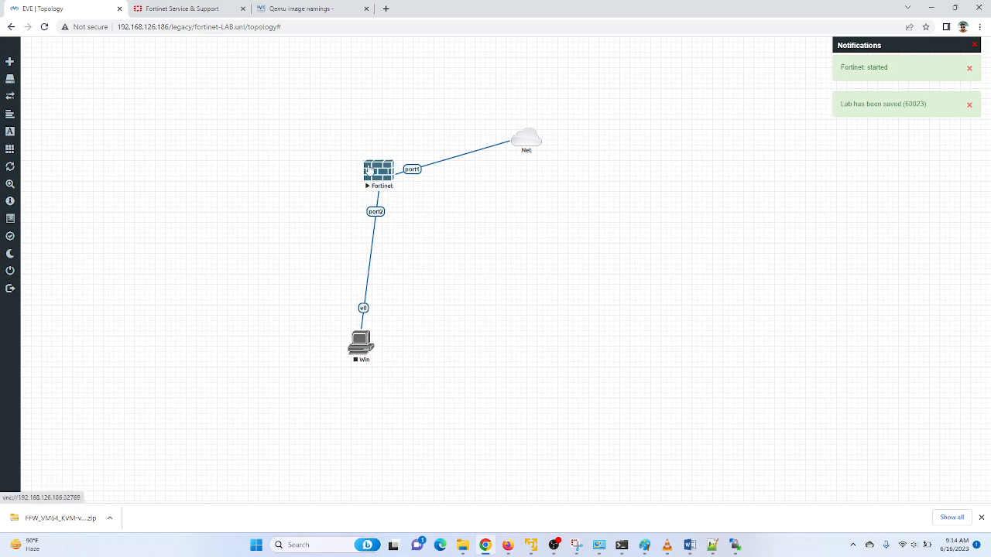
{"action": "left_click", "coordinate": [371, 171]}
{"action": "left_click", "coordinate": [498, 96]}
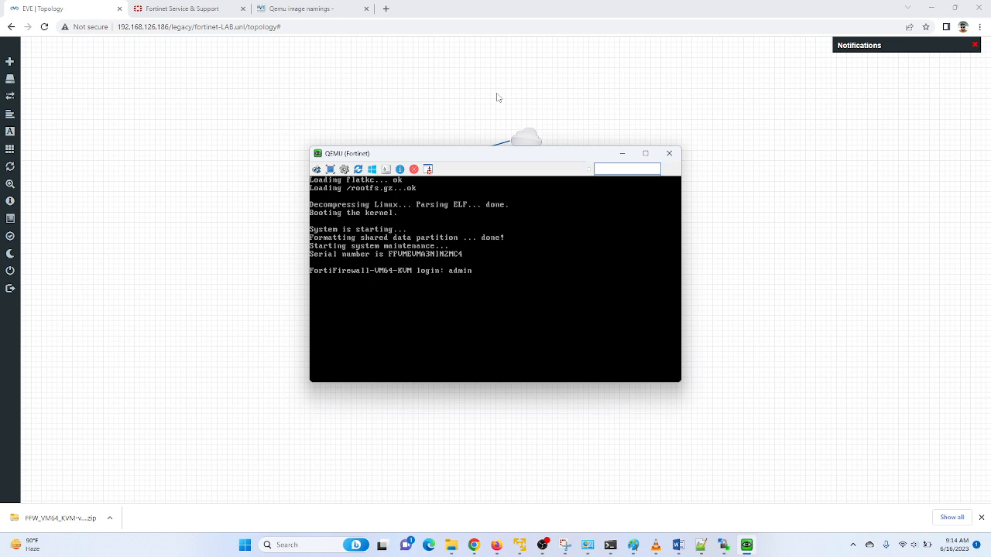
Log in at the FortiGate console and set a new administrator password.
{"action": "key", "text": "Return"}
{"action": "key", "text": "Return"}
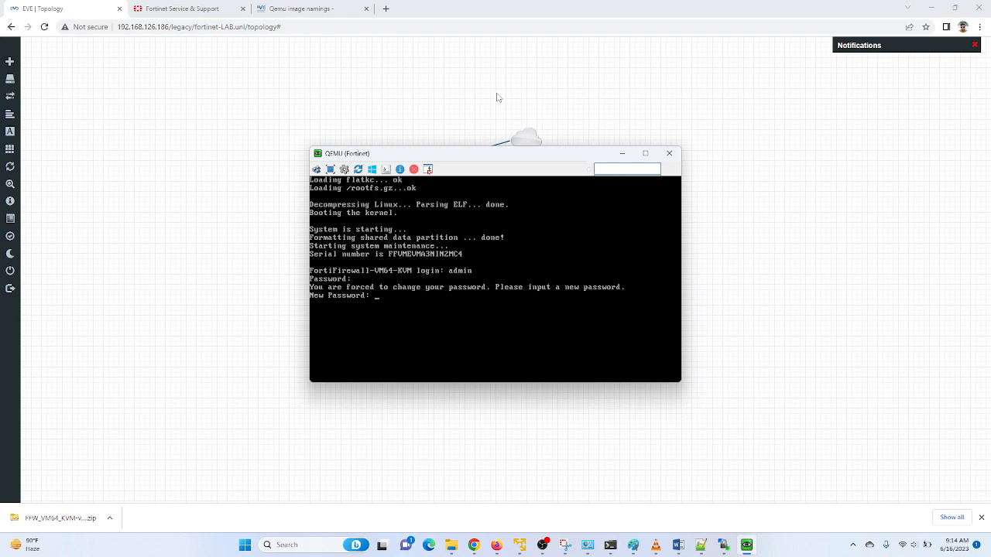
{"action": "key", "text": "Return"}
{"action": "key", "text": "Return"}
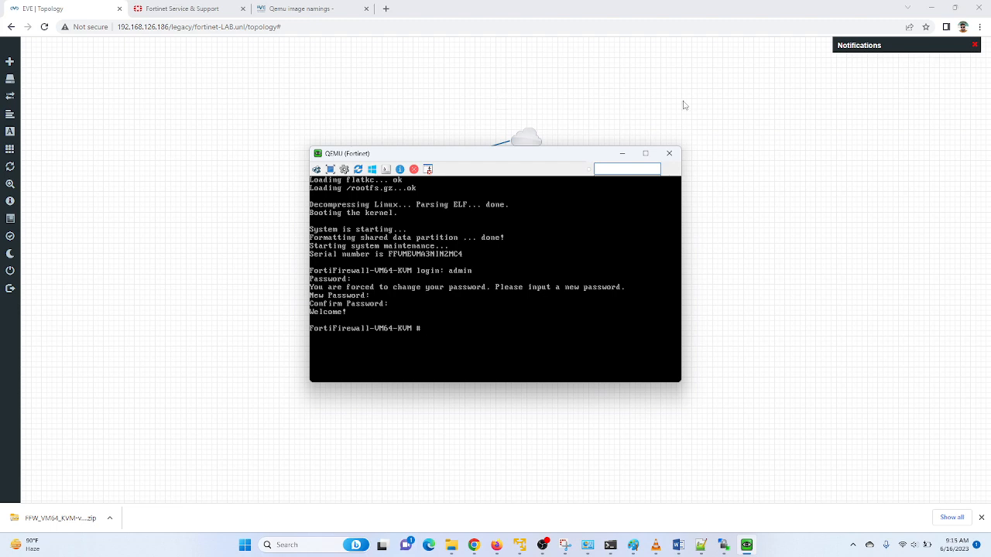
{"action": "left_click", "coordinate": [645, 154]}
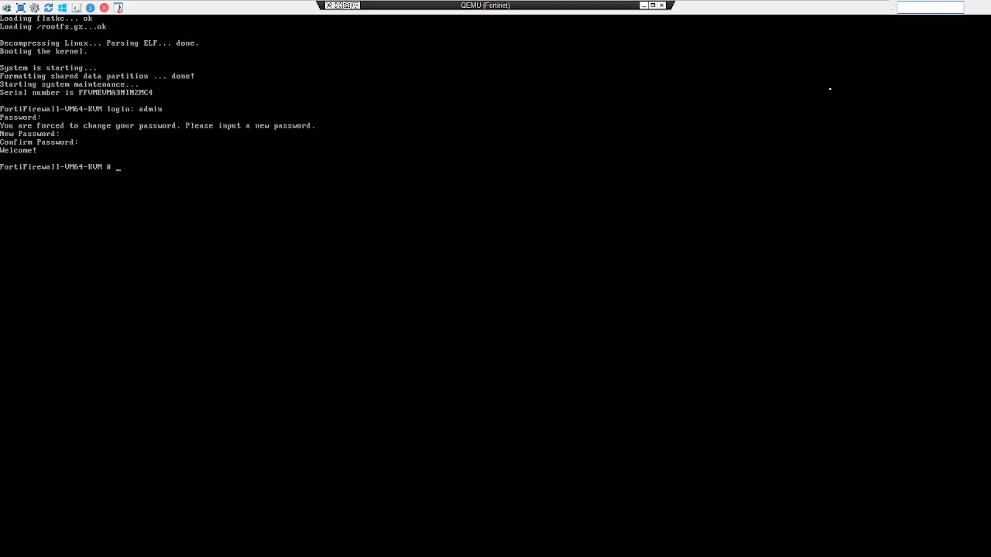
{"action": "left_click", "coordinate": [653, 4]}
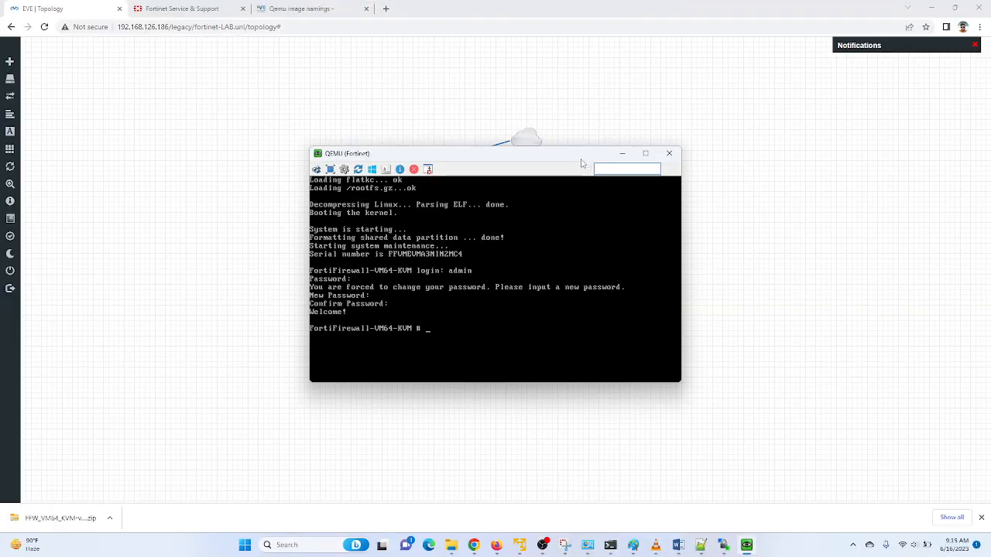
Move the console window aside and drag the Net cloud further right on the canvas.
{"action": "left_click_drag", "start_coordinate": [582, 158], "coordinate": [687, 249]}
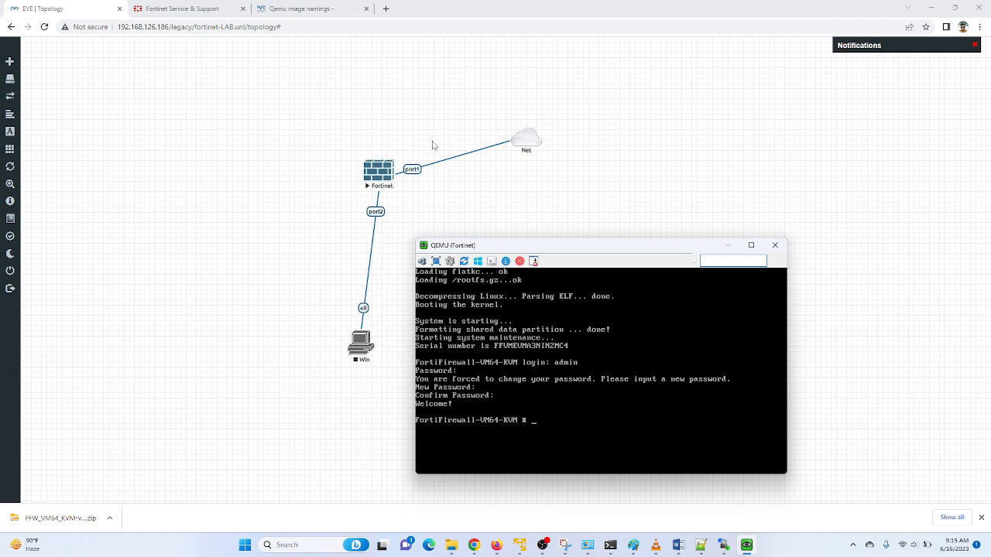
{"action": "left_click_drag", "start_coordinate": [524, 133], "coordinate": [619, 156]}
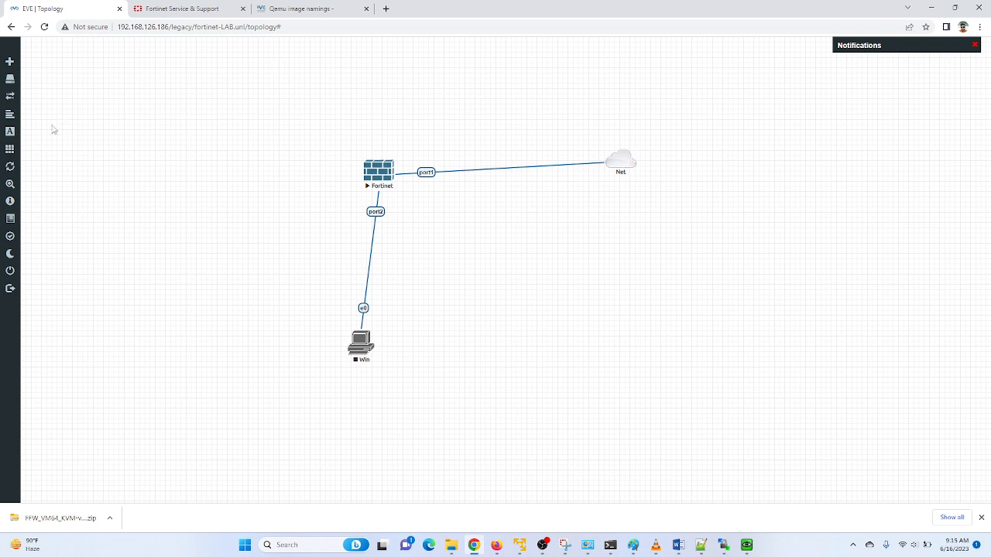
Draft a bold WAN text label with a trial colour, then cancel it without adding.
{"action": "right_click", "coordinate": [454, 86]}
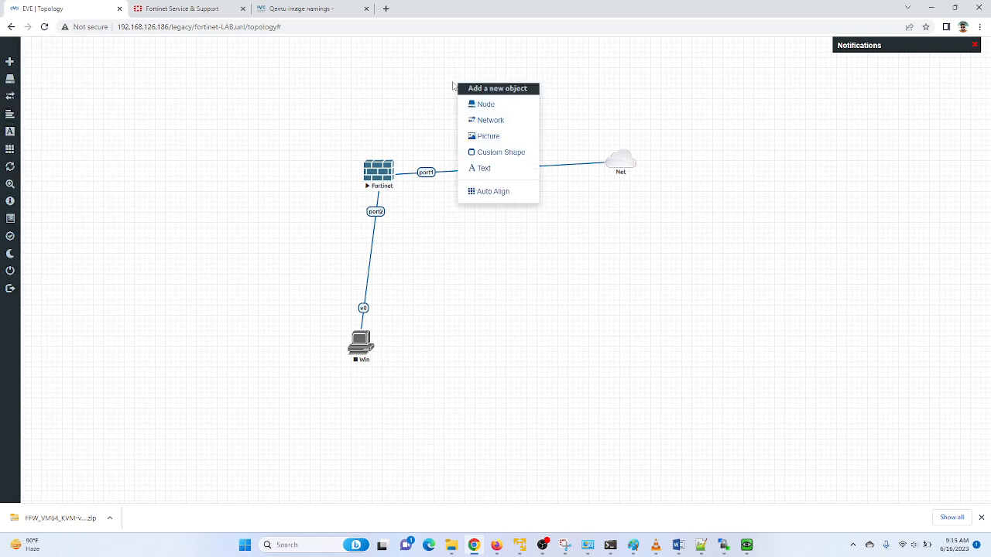
{"action": "left_click", "coordinate": [472, 172]}
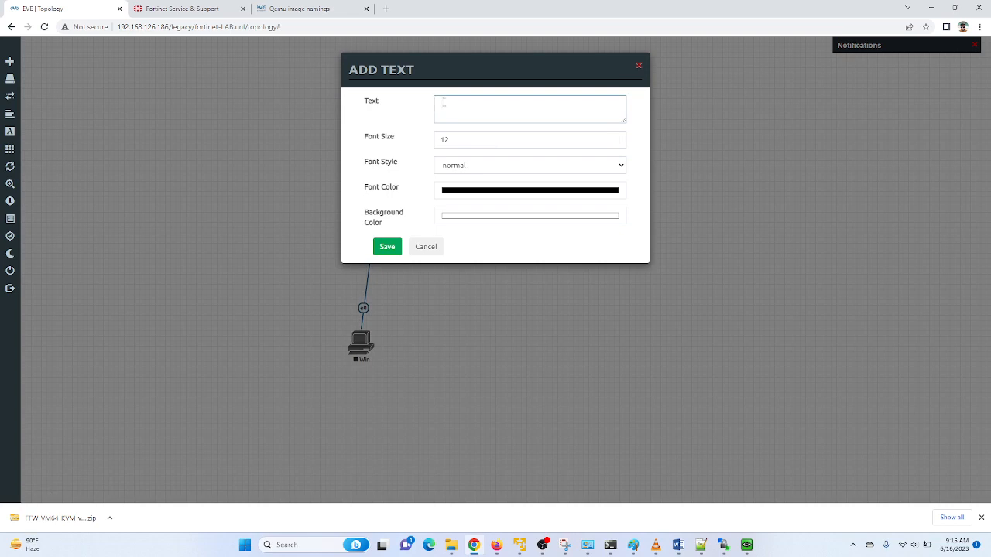
{"action": "type", "text": "WAN"}
{"action": "left_click", "coordinate": [467, 141]}
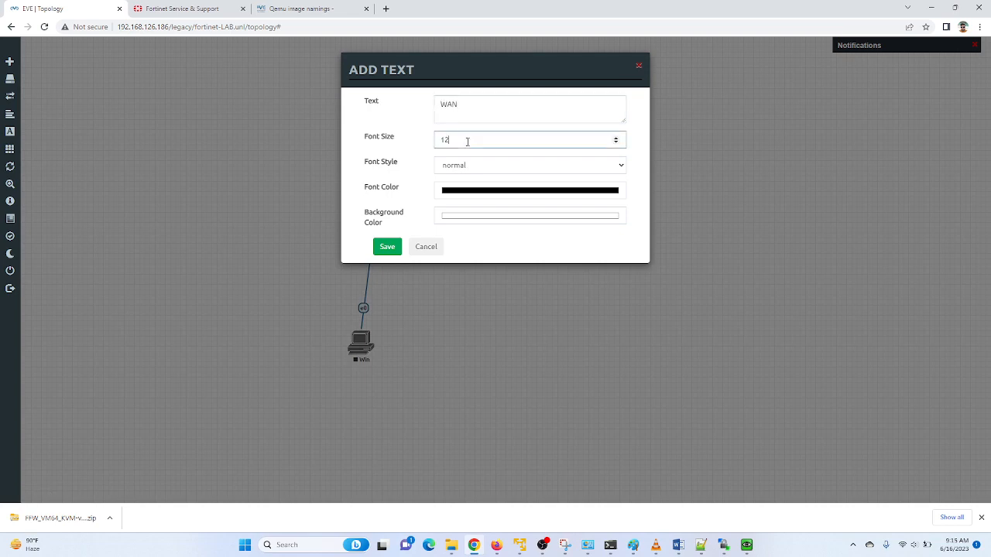
{"action": "key", "text": "ctrl+a"}
{"action": "type", "text": "2"}
{"action": "left_click", "coordinate": [553, 170]}
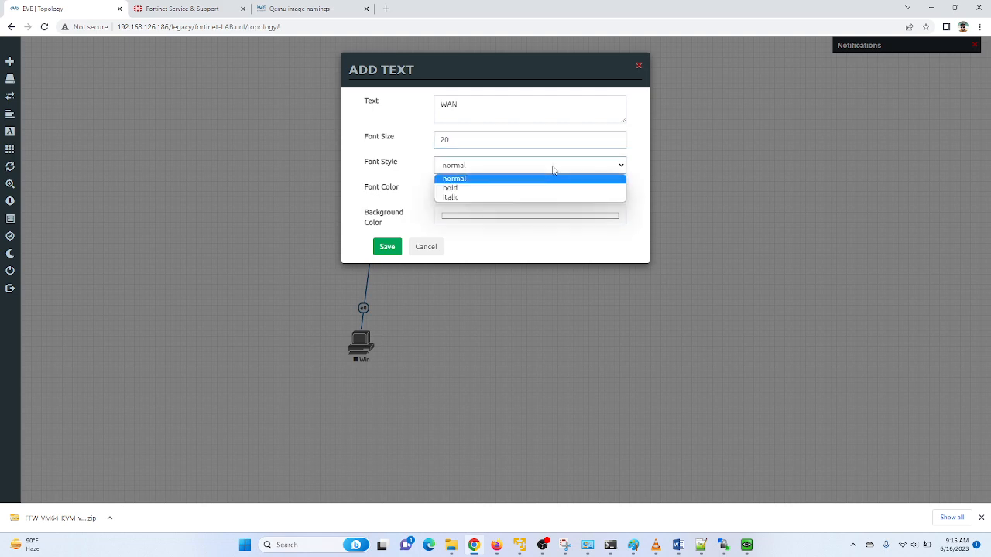
{"action": "left_click", "coordinate": [526, 188]}
{"action": "left_click", "coordinate": [521, 192]}
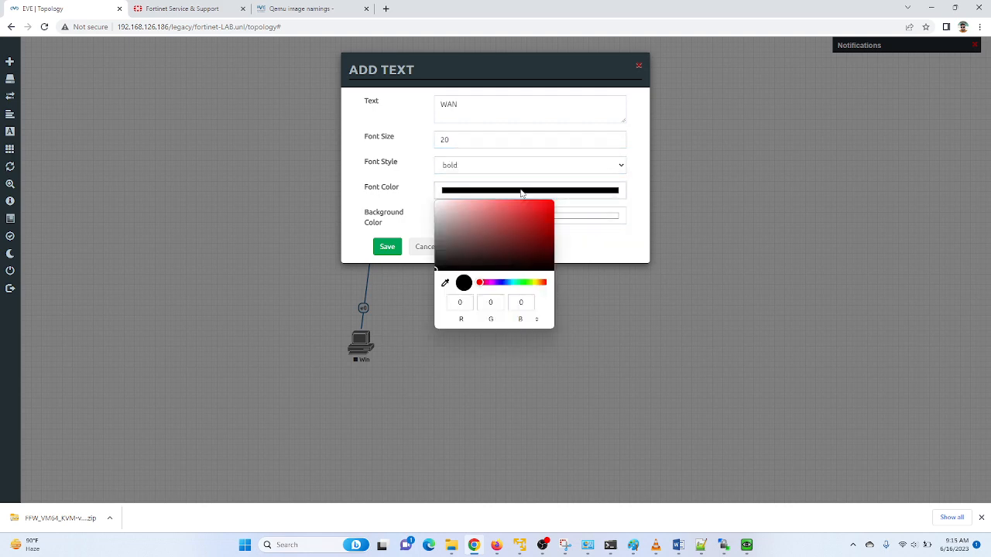
{"action": "mouse_move", "coordinate": [480, 283]}
{"action": "left_mouse_down"}
{"action": "mouse_move", "coordinate": [499, 286]}
{"action": "mouse_move", "coordinate": [484, 284]}
{"action": "left_mouse_up"}
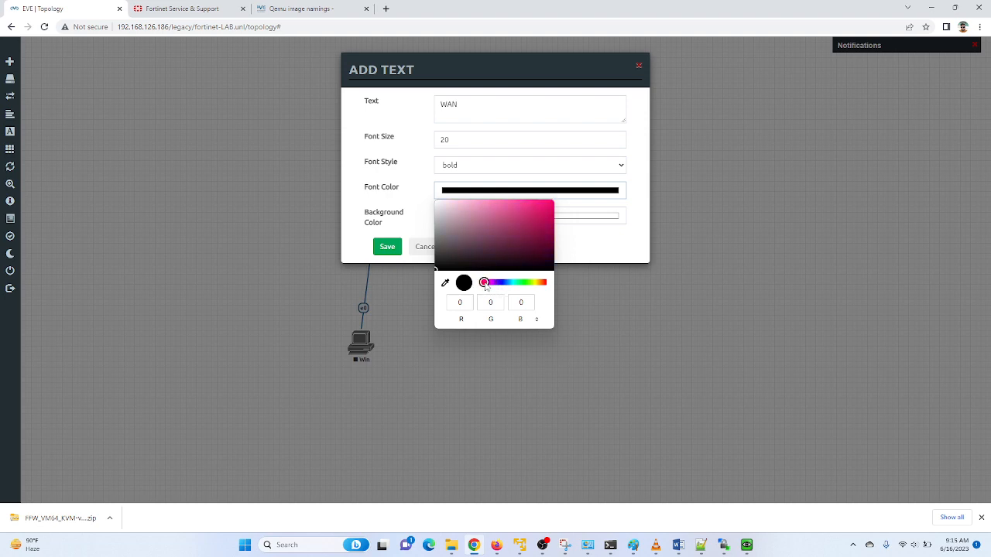
{"action": "left_click", "coordinate": [552, 210]}
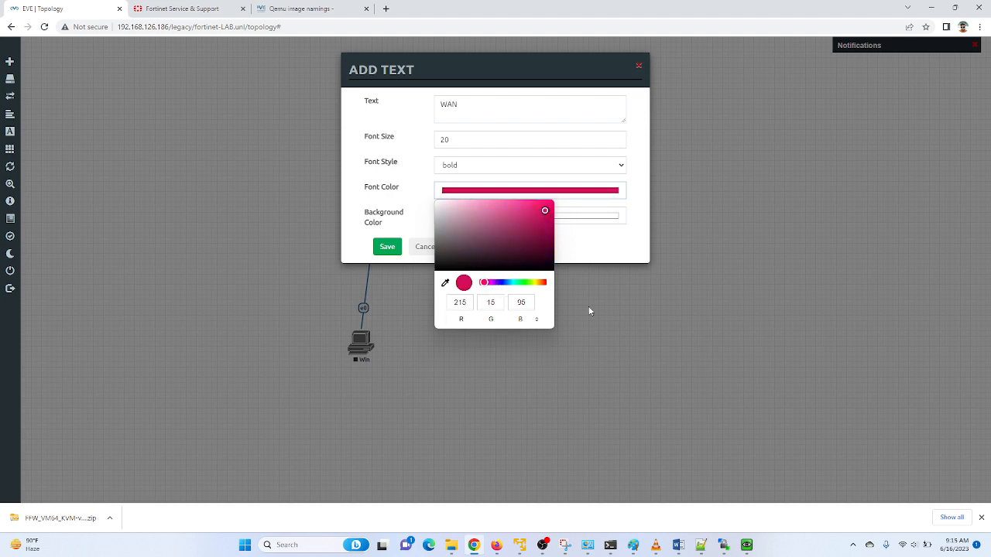
{"action": "left_click", "coordinate": [617, 326]}
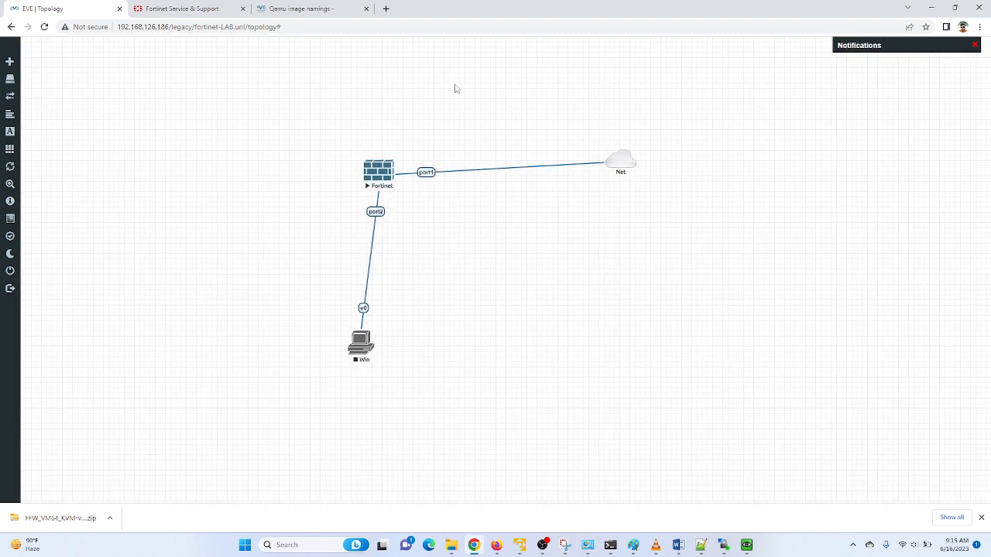
Add a bold, size-20, dark red WAN label and place it above the port1 link.
{"action": "right_click", "coordinate": [456, 89]}
{"action": "left_click", "coordinate": [477, 172]}
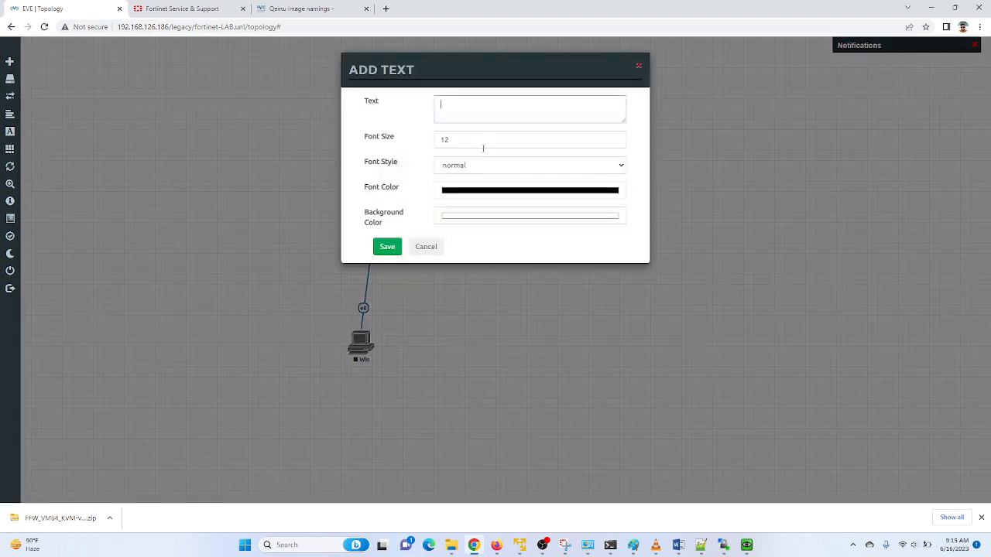
{"action": "type", "text": "WAN"}
{"action": "key", "text": "Tab"}
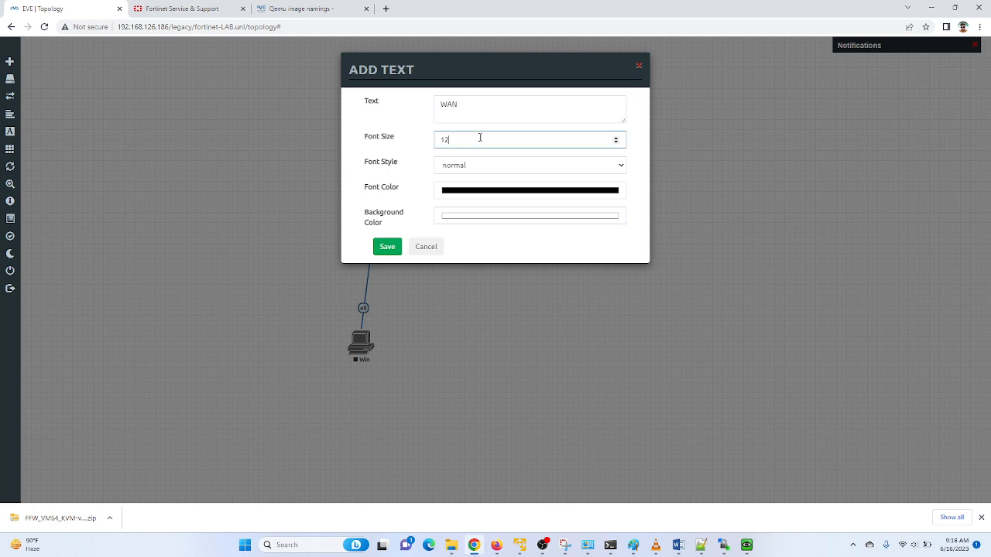
{"action": "type", "text": "20"}
{"action": "left_click", "coordinate": [475, 166]}
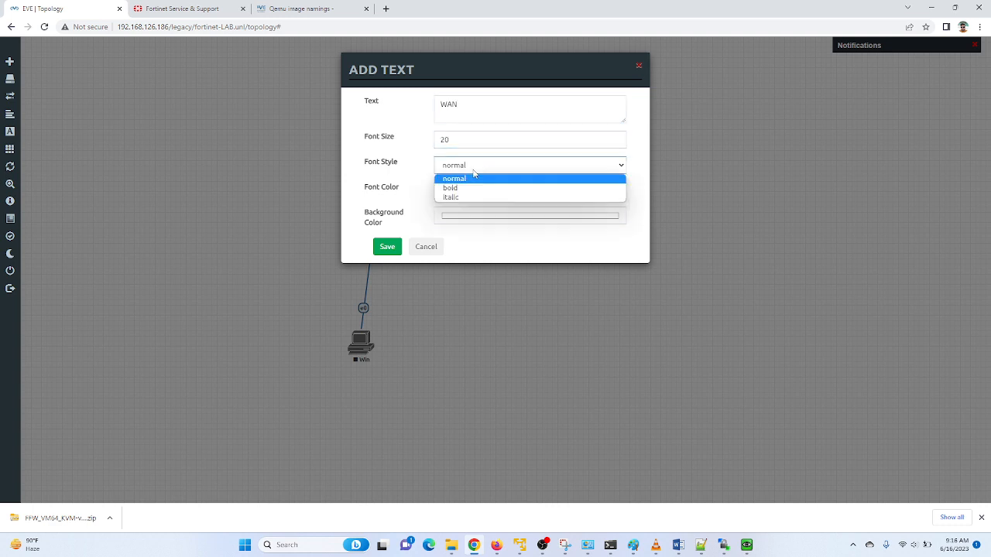
{"action": "left_click", "coordinate": [469, 189]}
{"action": "left_click", "coordinate": [472, 191]}
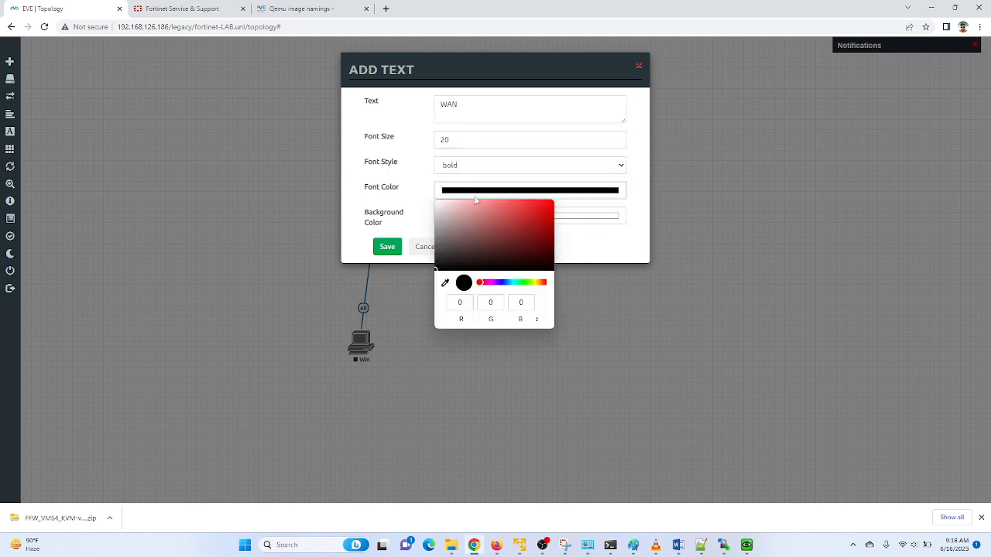
{"action": "left_click", "coordinate": [546, 227]}
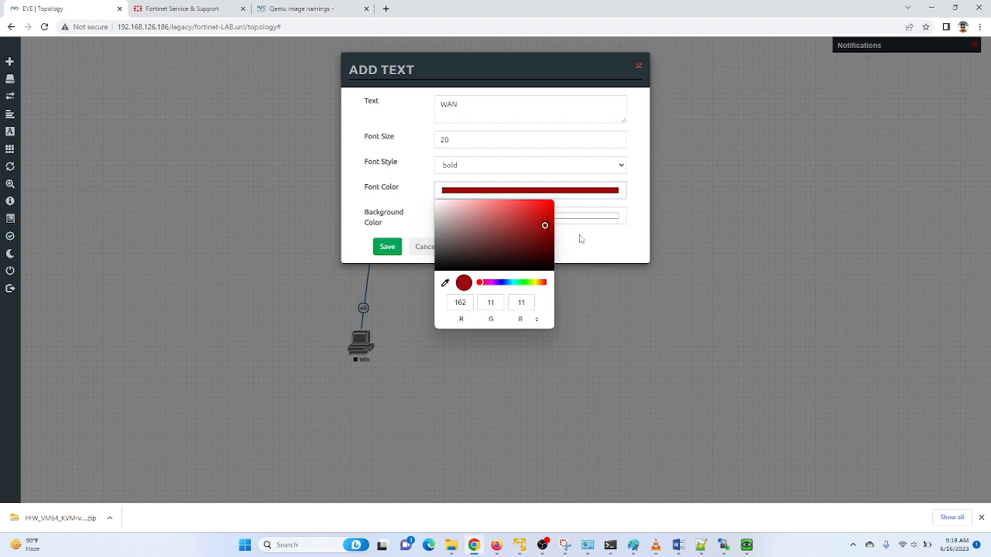
{"action": "left_click", "coordinate": [581, 237]}
{"action": "left_click", "coordinate": [394, 248]}
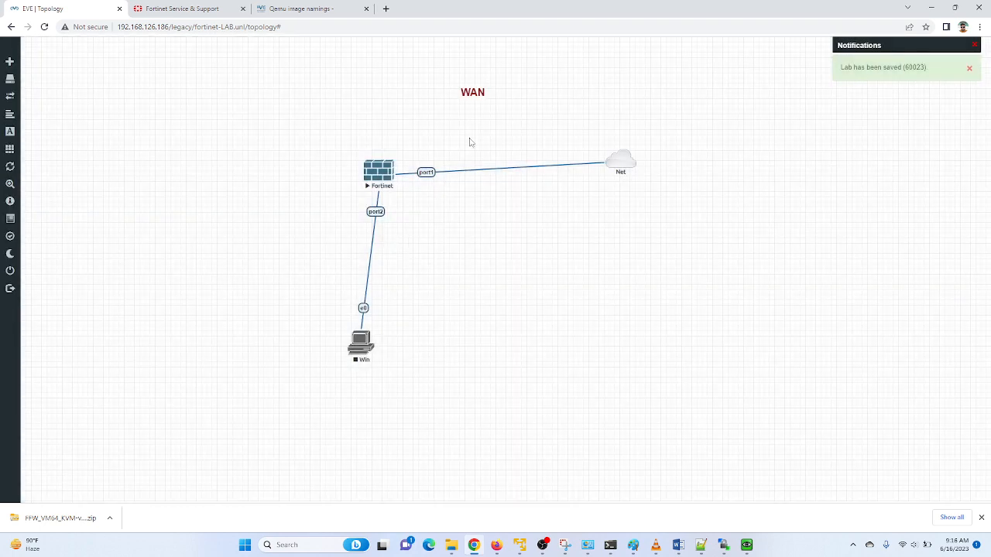
{"action": "left_click_drag", "start_coordinate": [468, 92], "coordinate": [459, 142]}
Add a bold size-20 LAN label and place it beside the Fortinet-to-Win port2 link.
{"action": "right_click", "coordinate": [394, 250]}
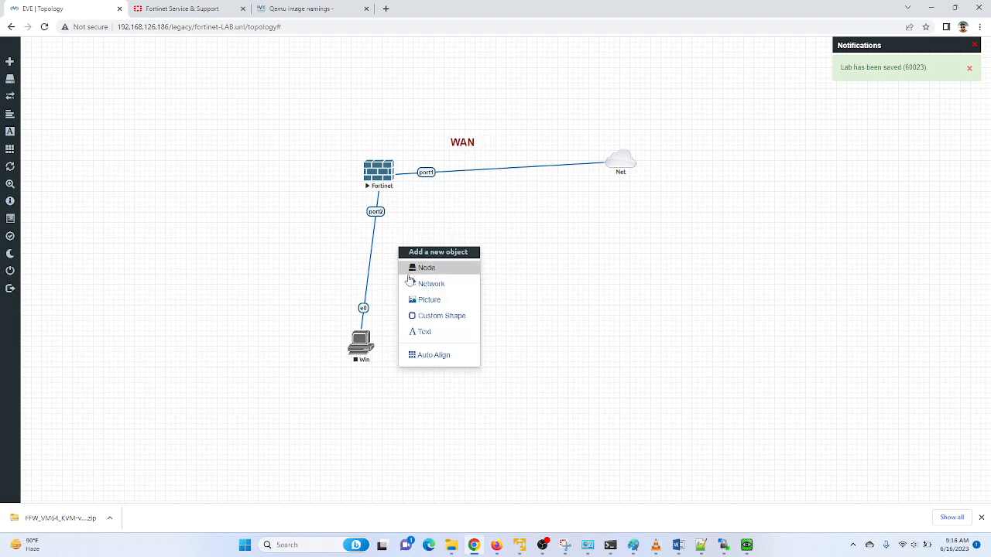
{"action": "left_click", "coordinate": [418, 330]}
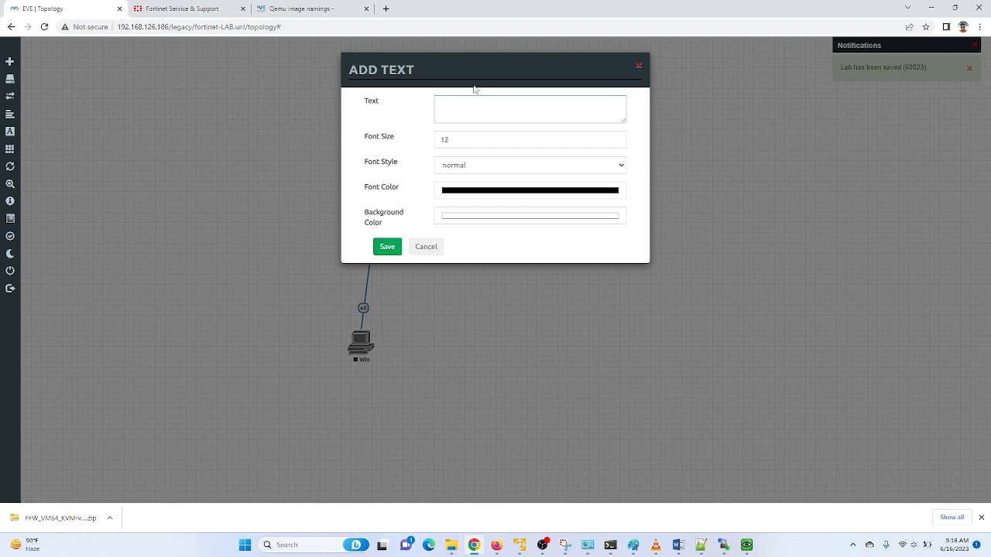
{"action": "type", "text": "LAN"}
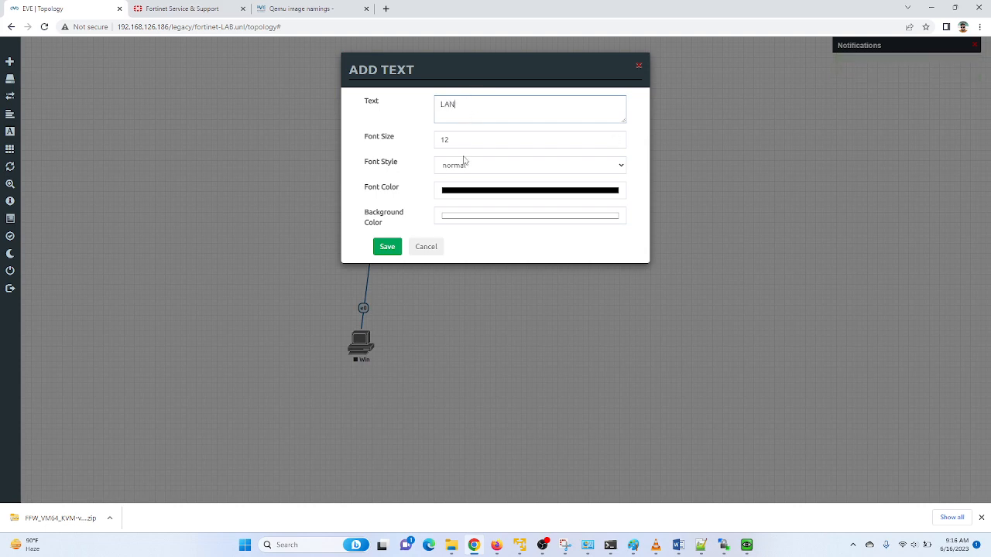
{"action": "double_click", "coordinate": [463, 141]}
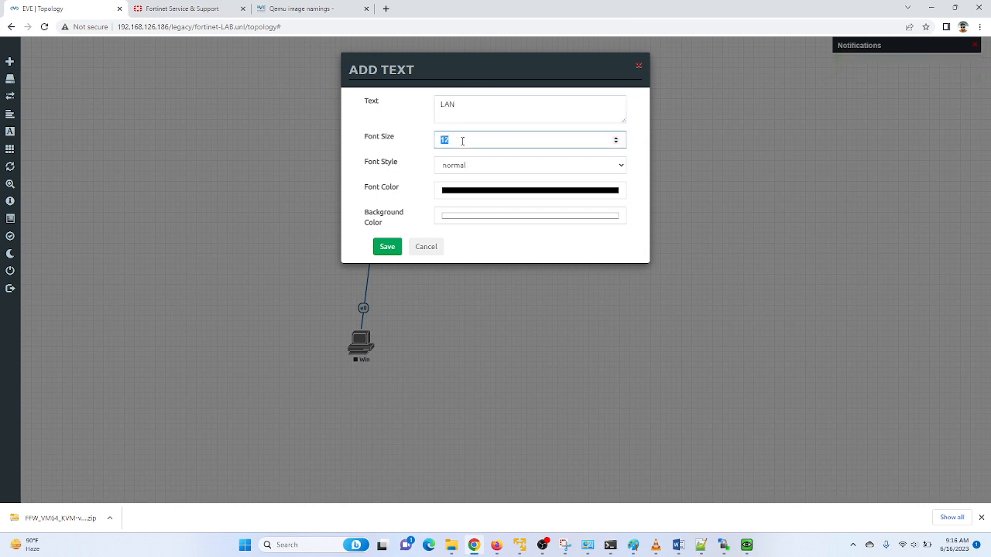
{"action": "type", "text": "20"}
{"action": "left_click", "coordinate": [465, 165]}
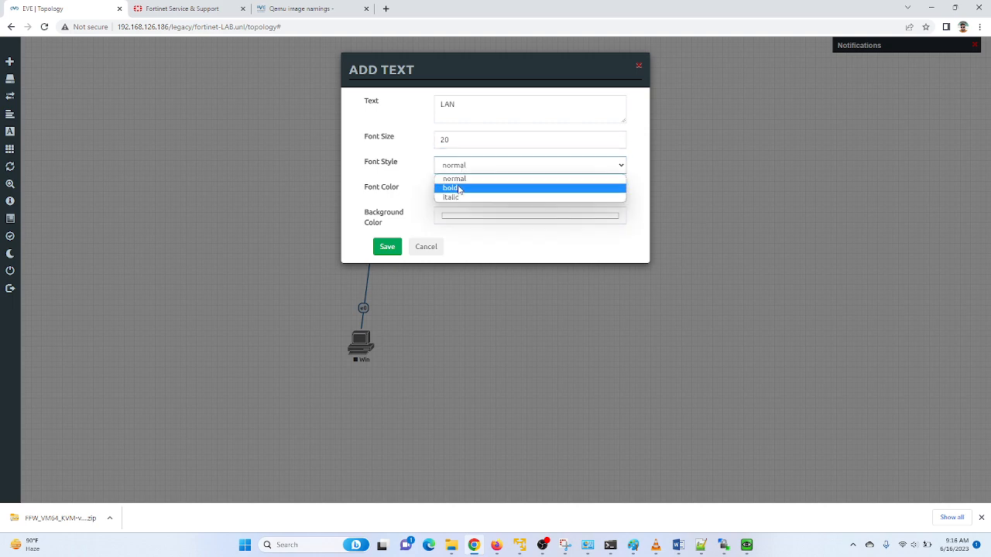
{"action": "left_click", "coordinate": [458, 189]}
{"action": "left_click", "coordinate": [388, 246]}
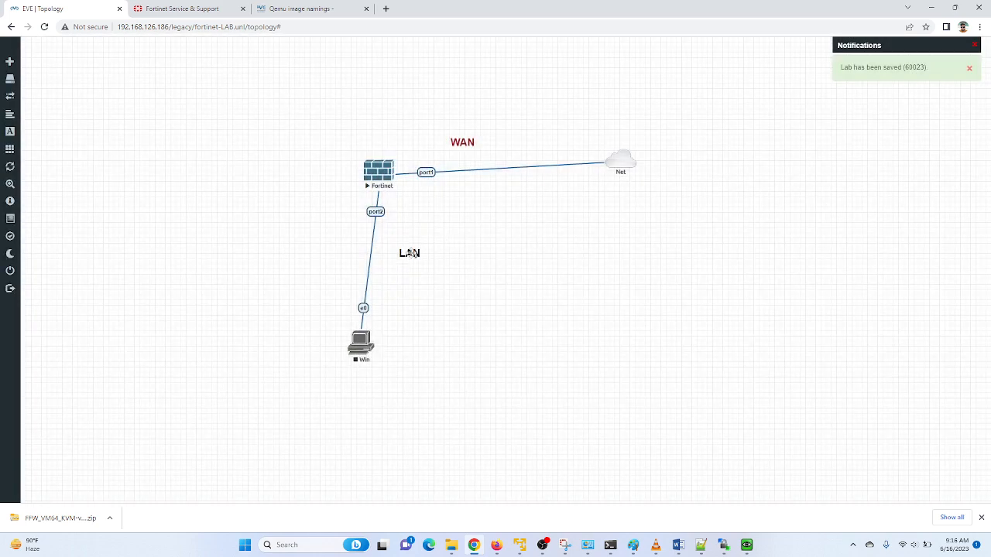
{"action": "left_click_drag", "start_coordinate": [409, 253], "coordinate": [396, 262]}
Add a size-20 10.10.10.1/24 label below LAN, then select the server IP in the address bar.
{"action": "right_click", "coordinate": [412, 246]}
{"action": "left_click", "coordinate": [434, 328]}
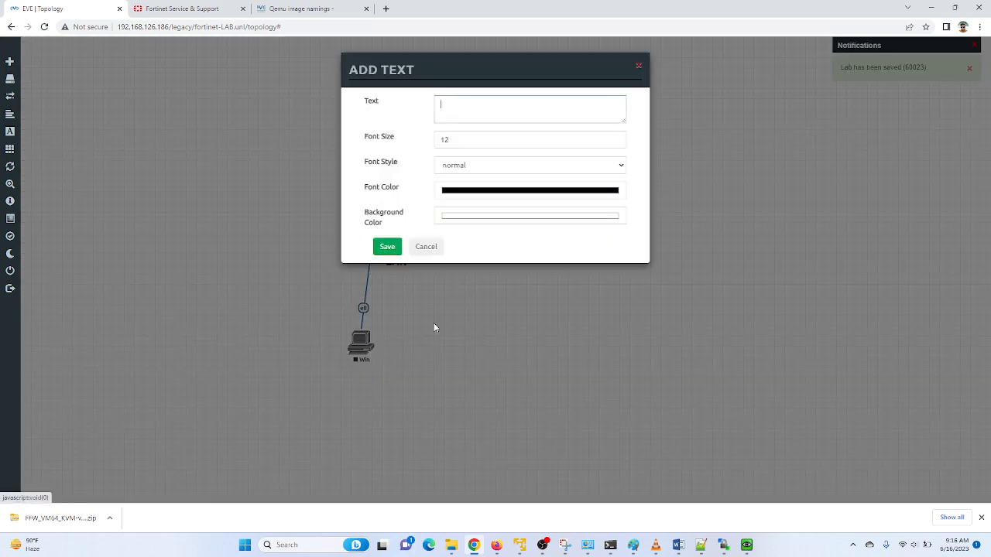
{"action": "type", "text": "10.10"}
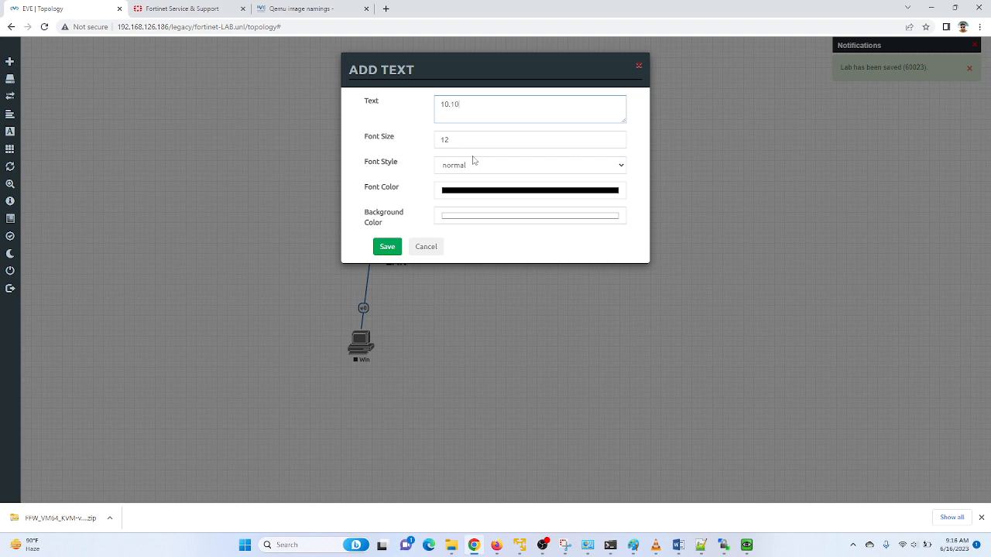
{"action": "type", "text": ".10.1/"}
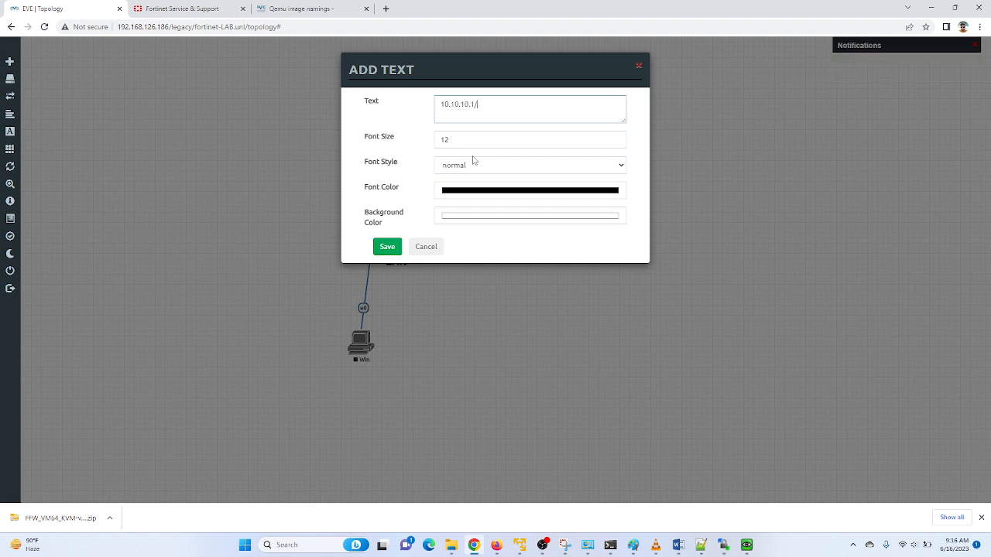
{"action": "type", "text": "24"}
{"action": "double_click", "coordinate": [461, 137]}
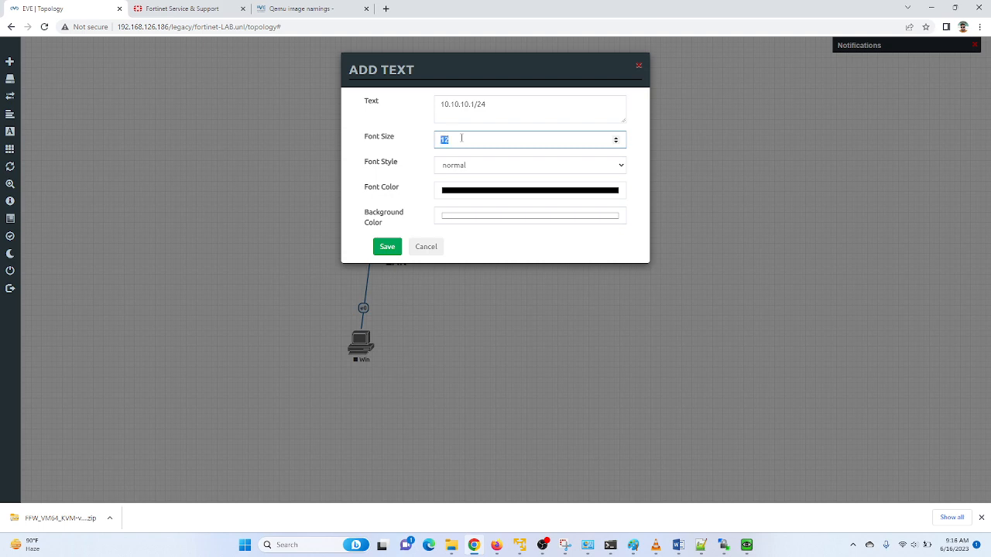
{"action": "type", "text": "20"}
{"action": "left_click", "coordinate": [387, 251]}
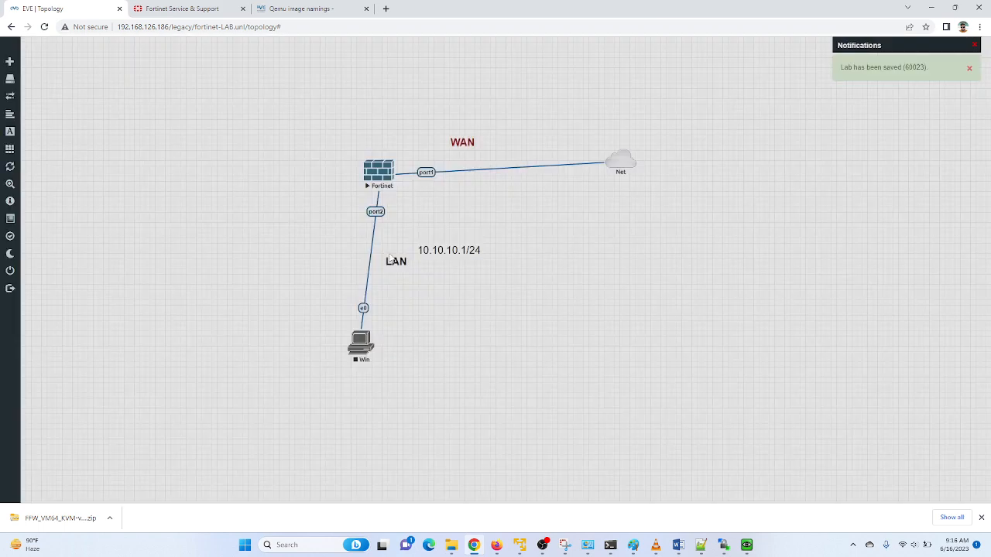
{"action": "left_click_drag", "start_coordinate": [454, 250], "coordinate": [410, 294]}
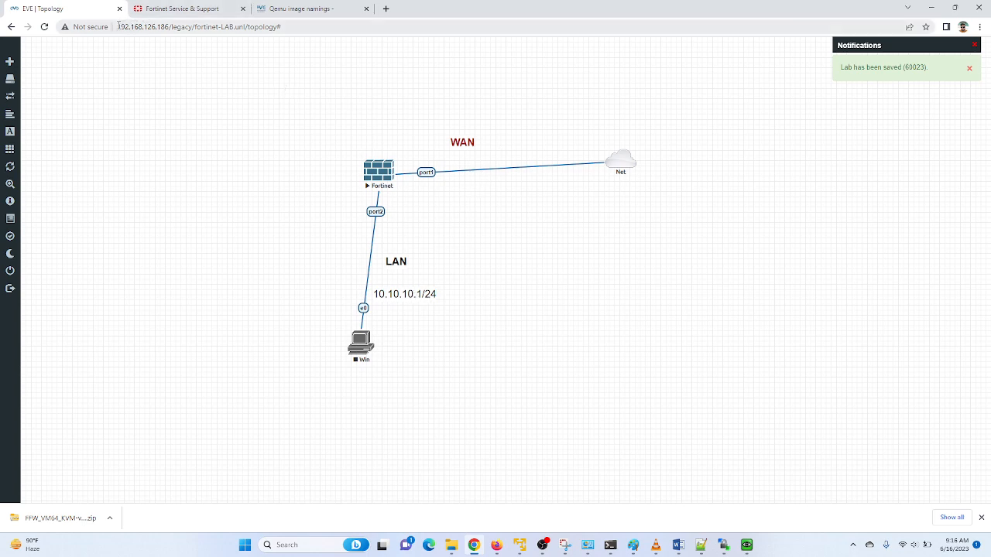
{"action": "left_click_drag", "start_coordinate": [118, 27], "coordinate": [169, 26]}
{"action": "key", "text": "ctrl+c"}
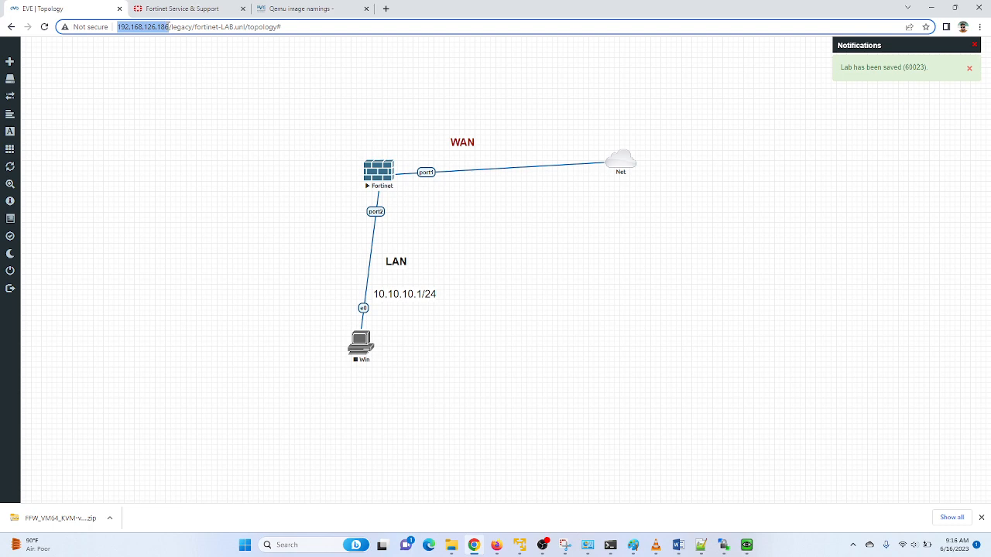
Create a size-20 192.168.126.0/24 label from the pasted address and place it above the WAN link.
{"action": "left_click", "coordinate": [548, 159]}
{"action": "right_click", "coordinate": [548, 157]}
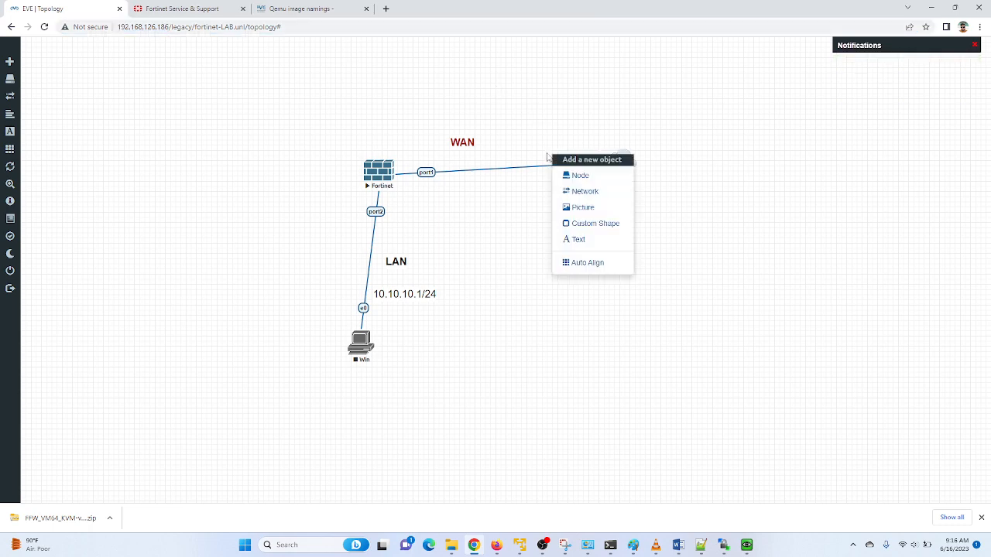
{"action": "left_click", "coordinate": [579, 239]}
{"action": "key", "text": "ctrl+v"}
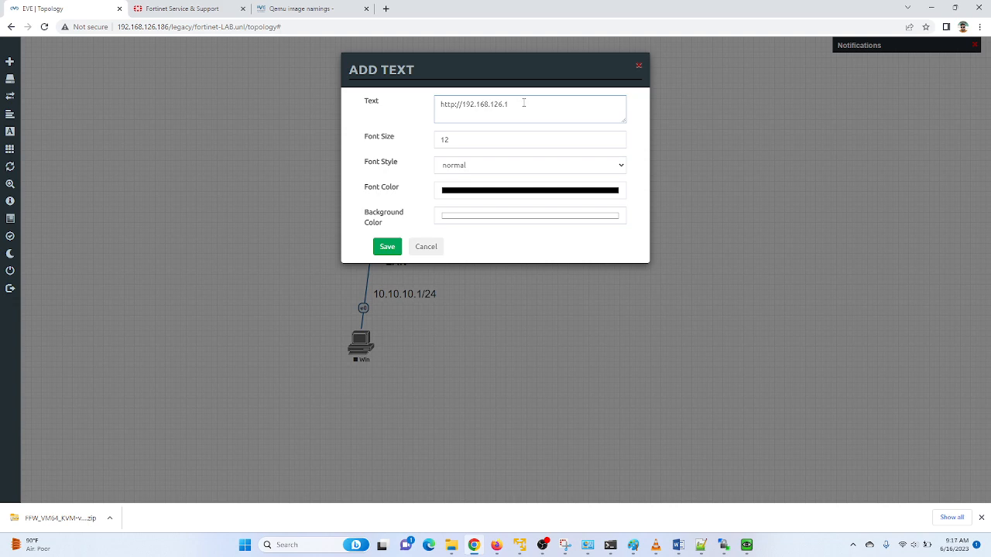
{"action": "type", "text": "0/"}
{"action": "left_click", "coordinate": [465, 104]}
{"action": "key", "text": "BackSpace"}
{"action": "key", "text": "BackSpace"}
{"action": "key", "text": "BackSpace"}
{"action": "key", "text": "BackSpace"}
{"action": "key", "text": "BackSpace"}
{"action": "key", "text": "BackSpace"}
{"action": "key", "text": "BackSpace"}
{"action": "double_click", "coordinate": [463, 141]}
{"action": "type", "text": "2"}
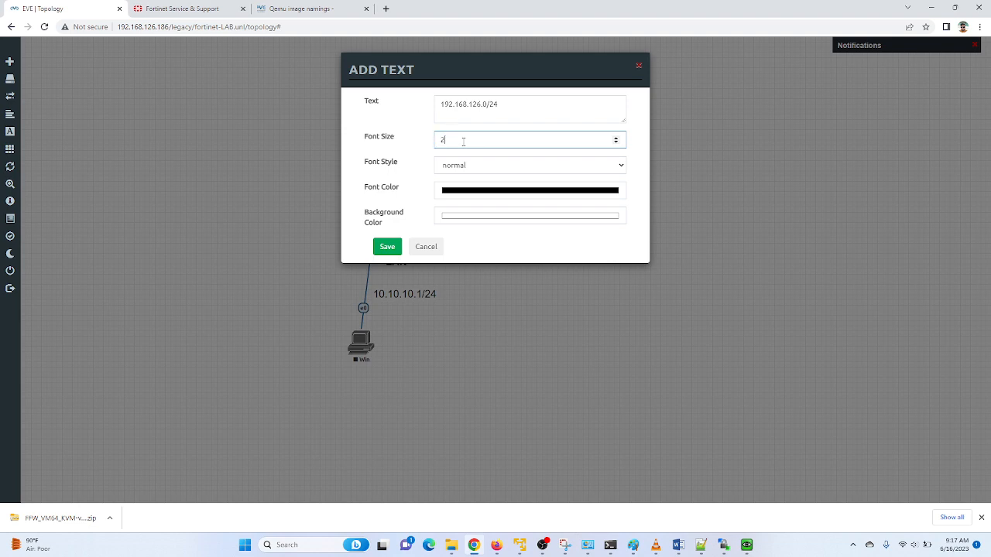
{"action": "left_click", "coordinate": [458, 165]}
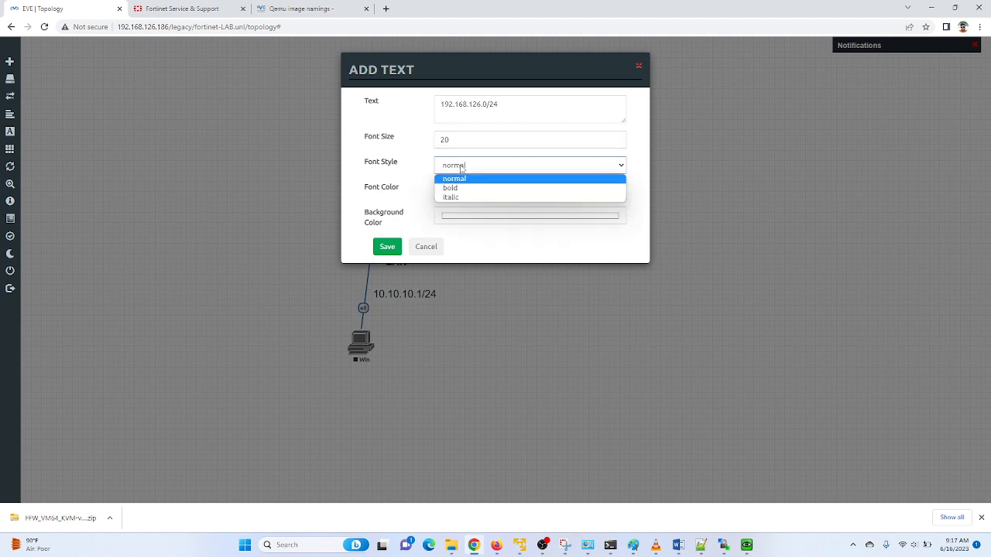
{"action": "left_click", "coordinate": [457, 177]}
{"action": "left_click", "coordinate": [387, 246]}
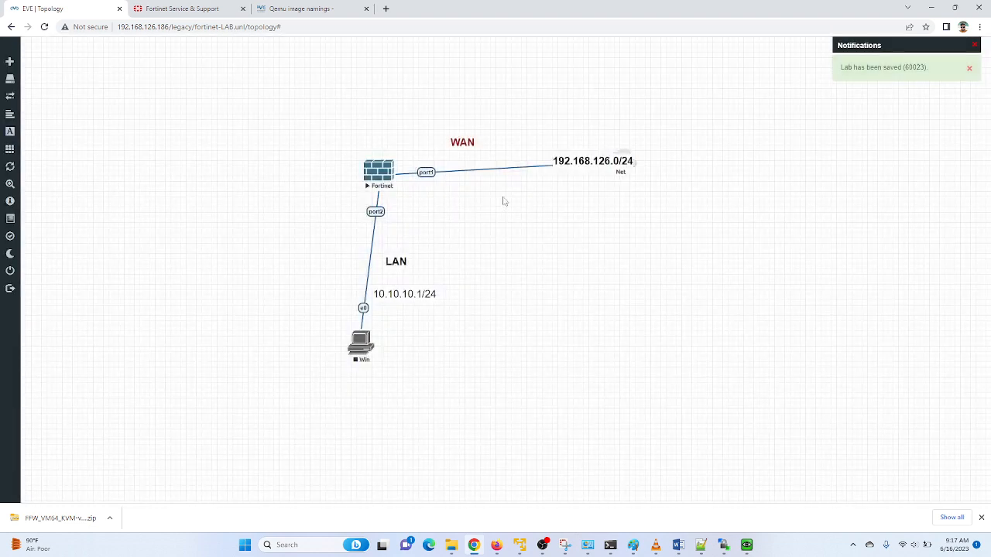
{"action": "left_click_drag", "start_coordinate": [577, 166], "coordinate": [520, 157]}
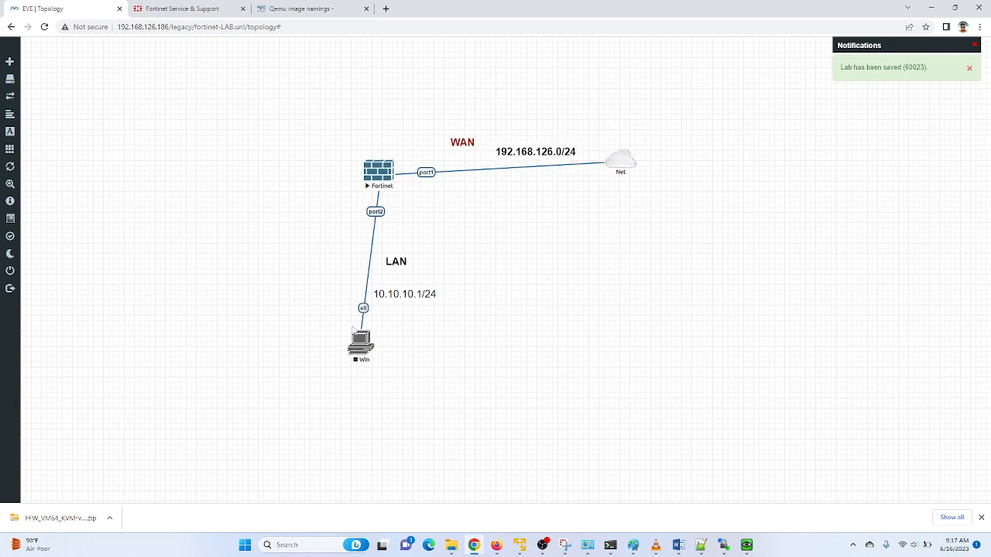
Start the Win node and run 'sh system interface' on the Fortinet console.
{"action": "right_click", "coordinate": [356, 345]}
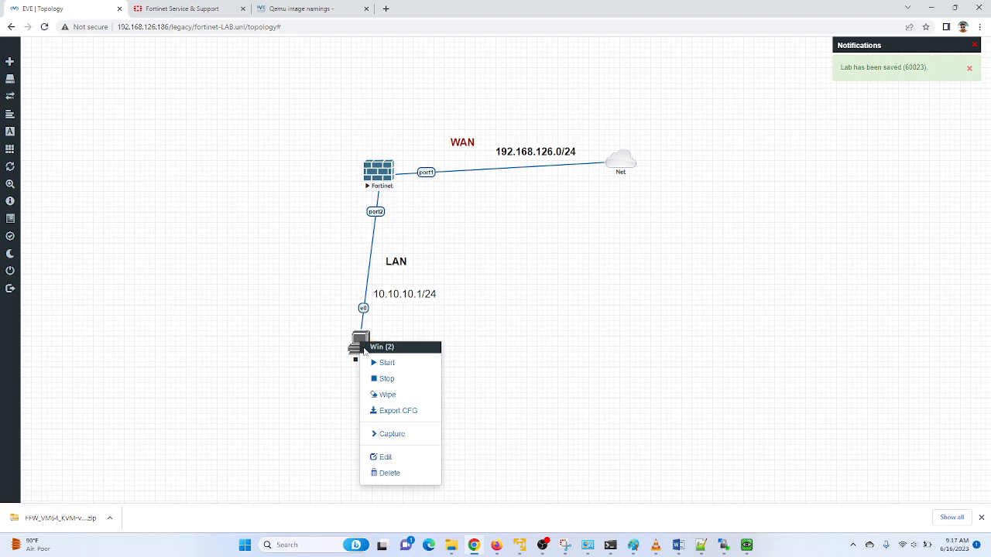
{"action": "left_click", "coordinate": [373, 364]}
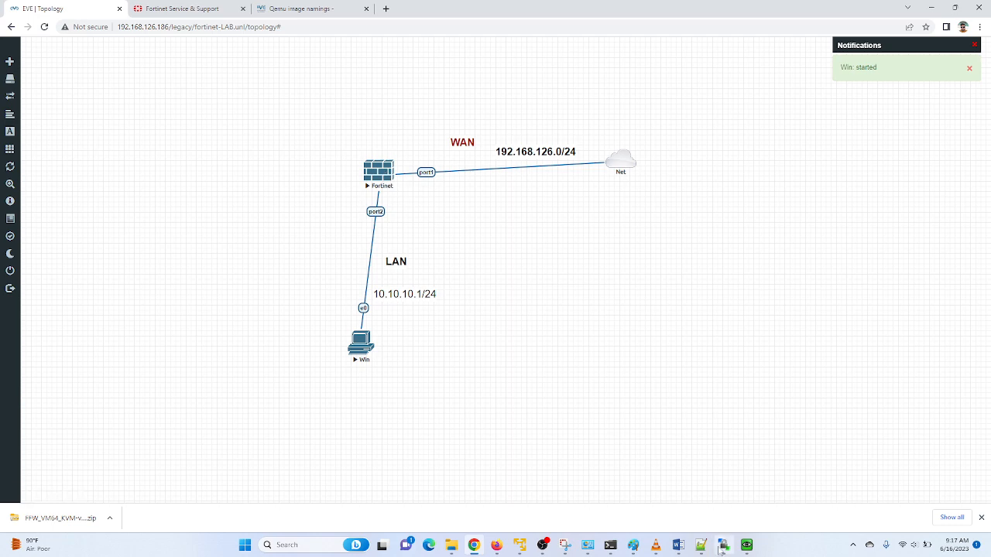
{"action": "left_click", "coordinate": [745, 546]}
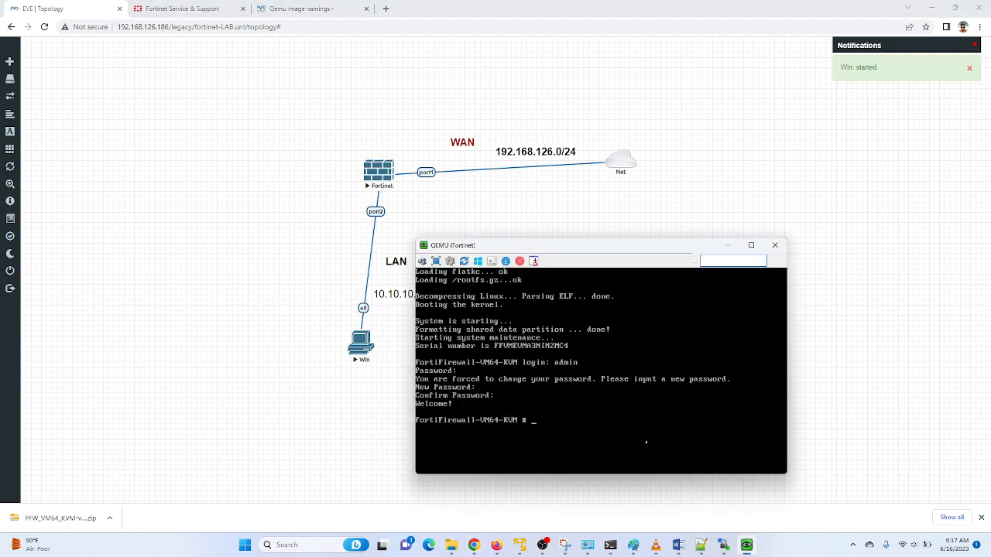
{"action": "type", "text": "sh system interface"}
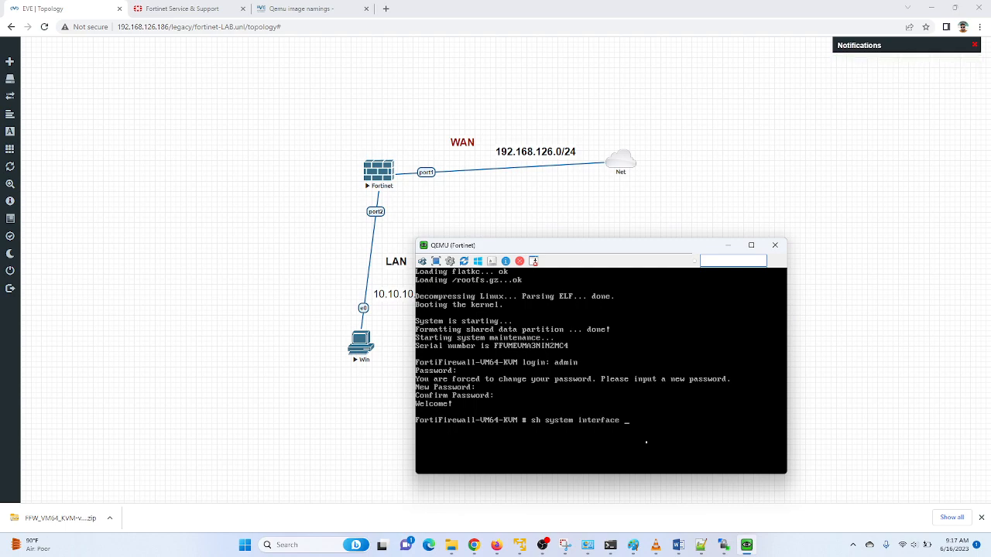
{"action": "key", "text": "Return"}
Page through the output and run 'sh system interface ?' to find port1's address 192.168.126.136.
{"action": "left_click", "coordinate": [751, 244]}
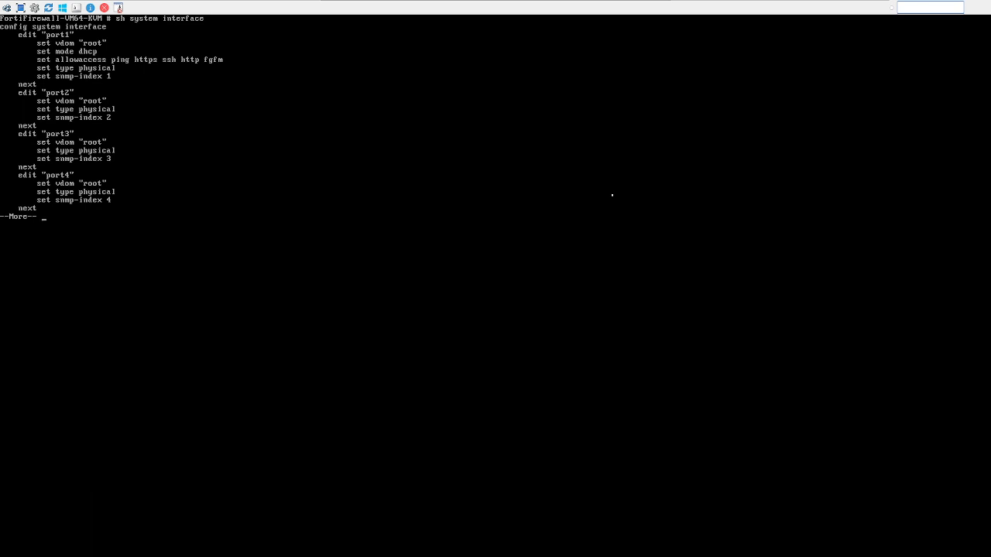
{"action": "key", "text": "Return"}
{"action": "key", "text": "Return"}
{"action": "key", "text": "Return"}
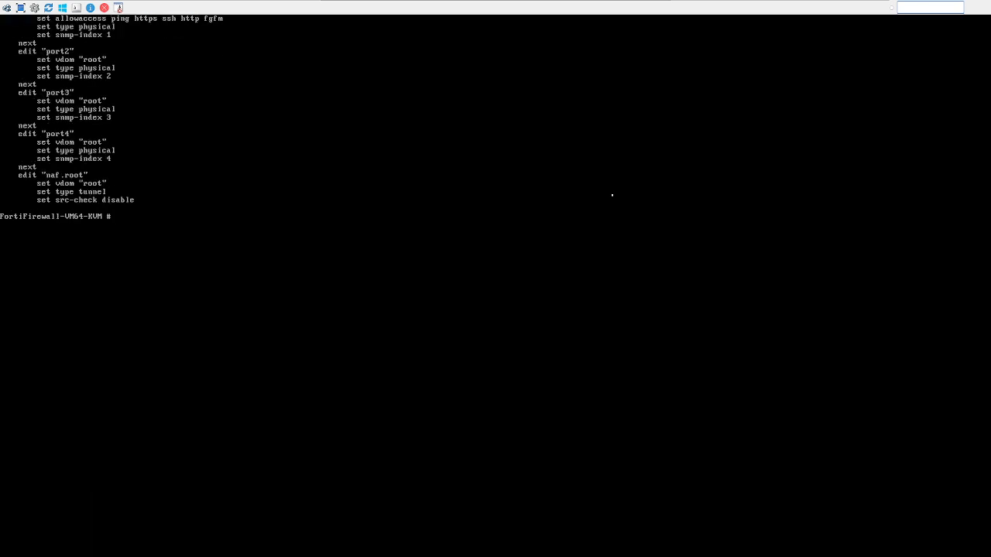
{"action": "type", "text": "stem  i"}
{"action": "key", "text": "Tab"}
{"action": "key", "text": "question"}
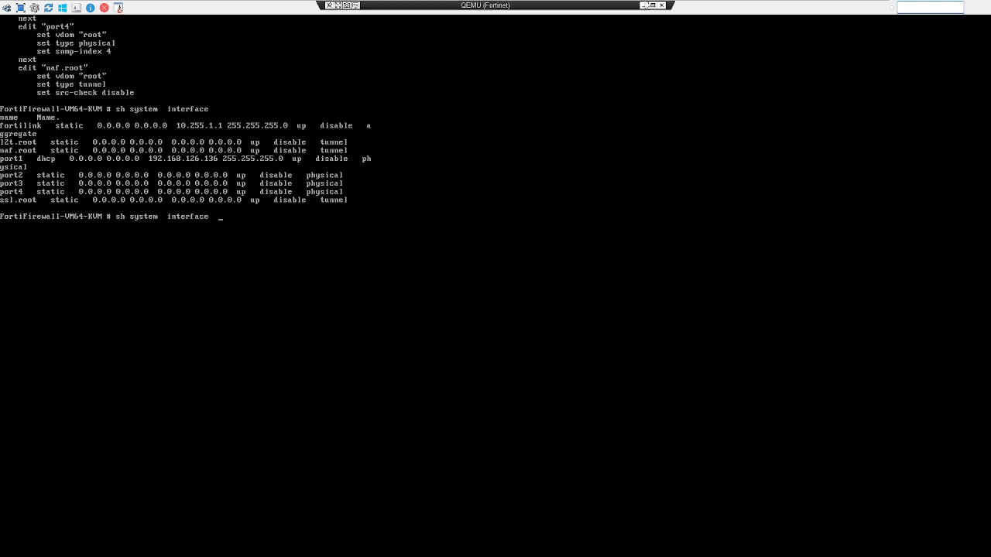
{"action": "left_click", "coordinate": [643, 7]}
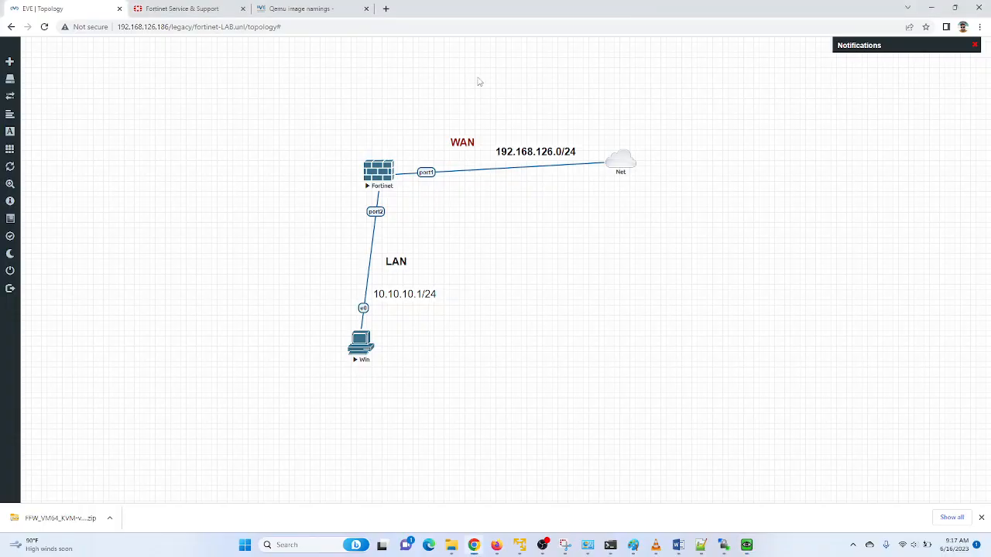
Try loading 192.168.126.136 in a new Chrome tab and reload after it fails.
{"action": "left_click", "coordinate": [384, 9]}
{"action": "type", "text": "192"}
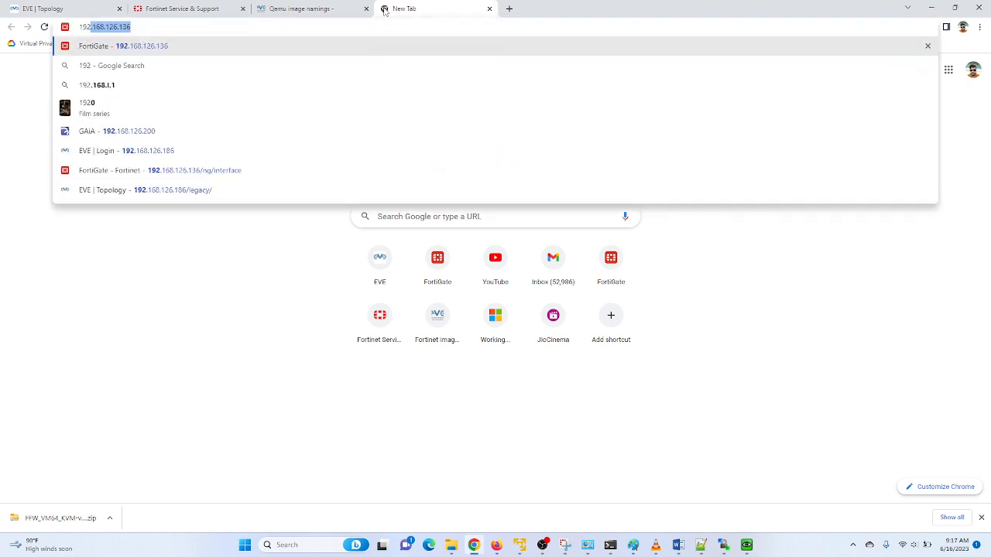
{"action": "key", "text": "Right"}
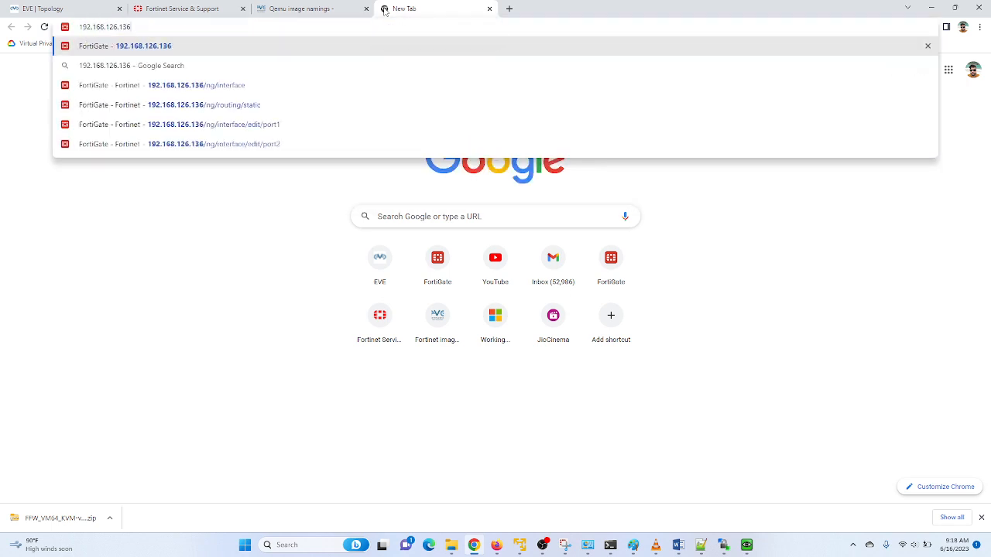
{"action": "key", "text": "Return"}
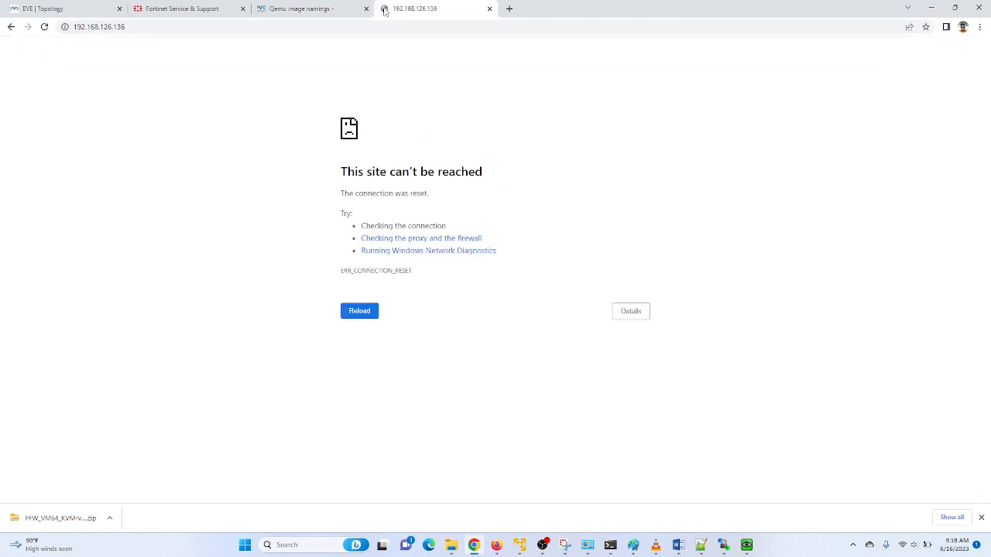
{"action": "left_click", "coordinate": [361, 311]}
{"action": "left_click", "coordinate": [172, 31]}
{"action": "triple_click", "coordinate": [120, 28]}
{"action": "key", "text": "ctrl+c"}
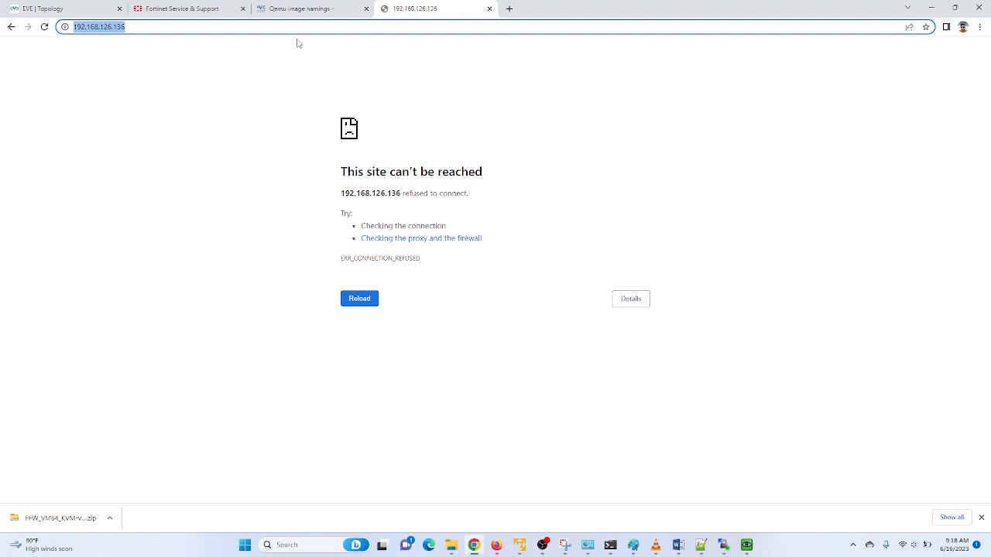
{"action": "left_click", "coordinate": [509, 9]}
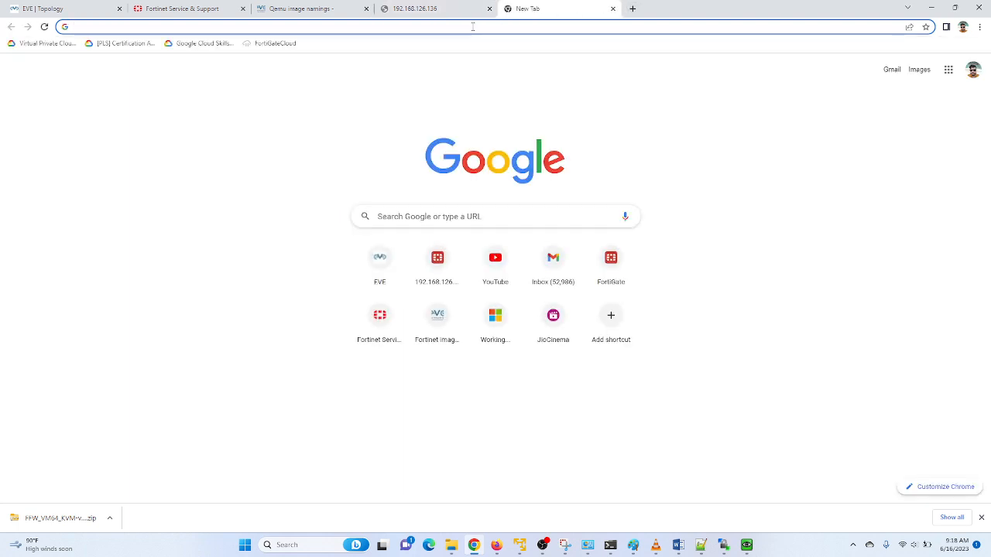
{"action": "key", "text": "ctrl+v"}
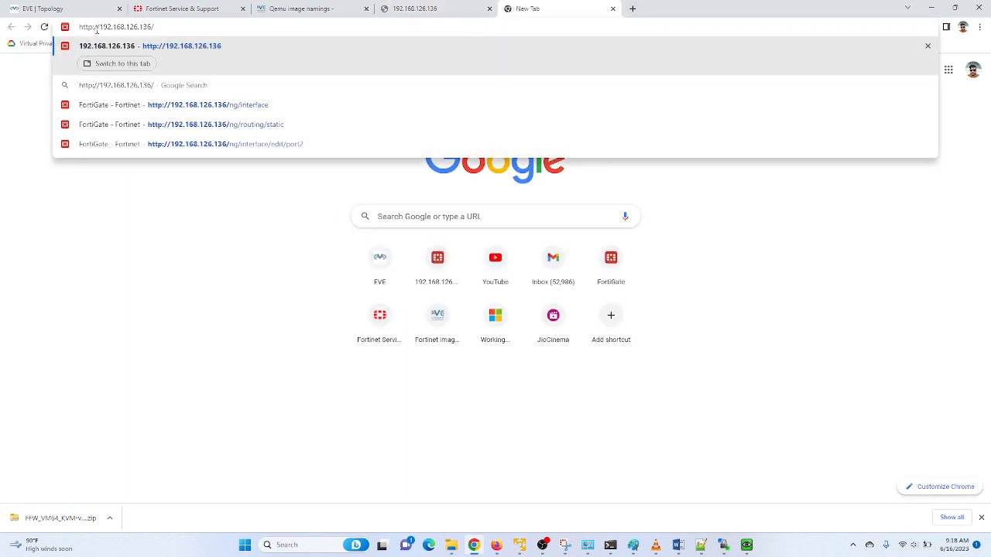
{"action": "key", "text": "Return"}
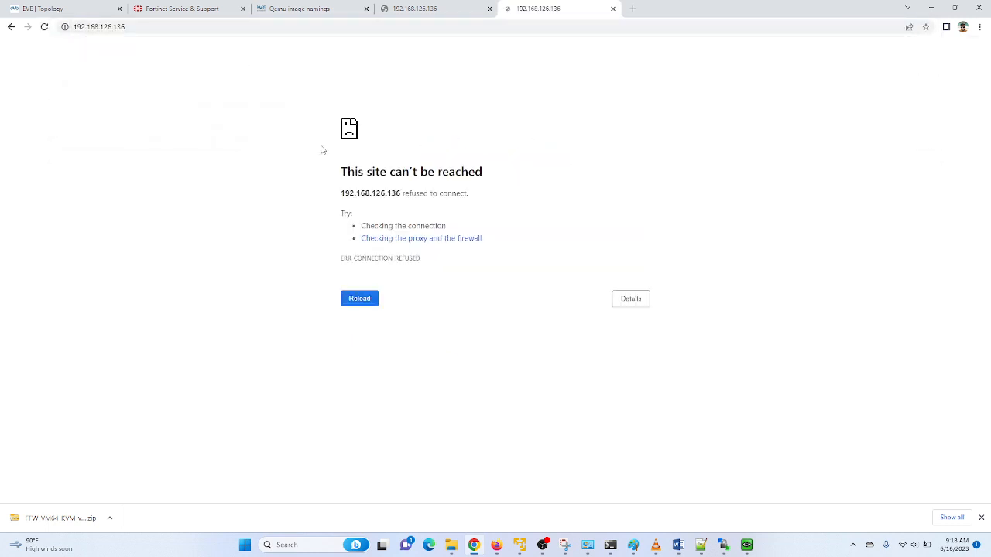
{"action": "left_click", "coordinate": [610, 545]}
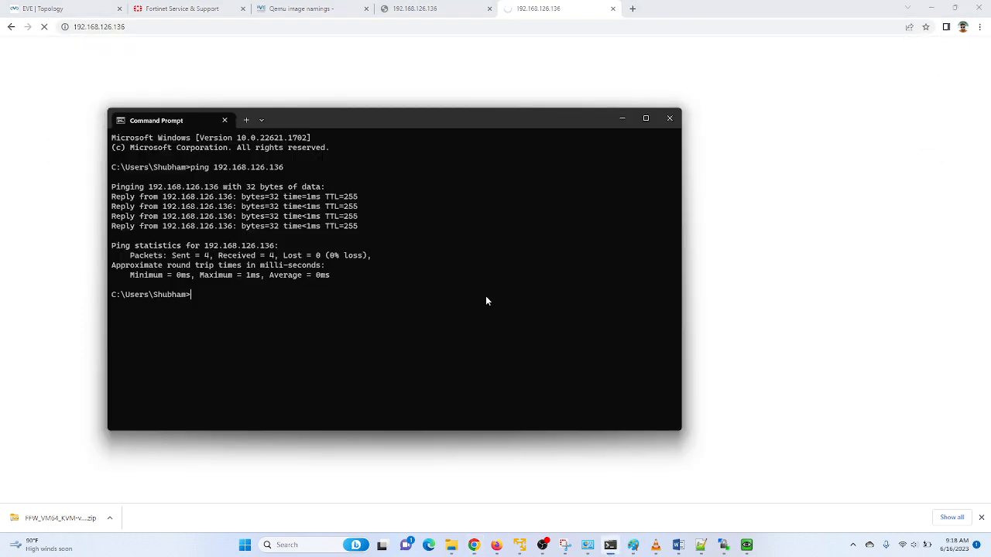
{"action": "key", "text": "Up"}
{"action": "key", "text": "Return"}
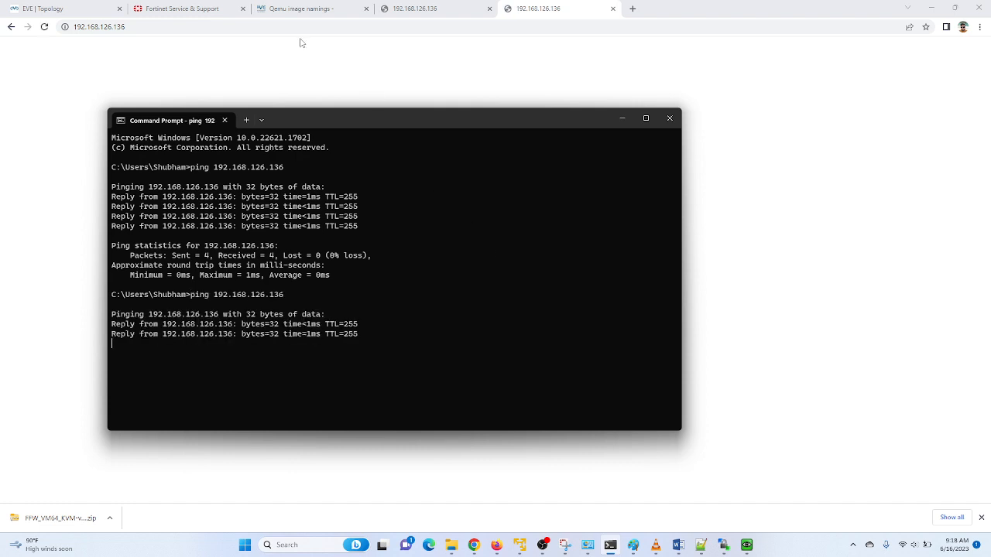
{"action": "left_click", "coordinate": [155, 26]}
{"action": "left_click", "coordinate": [156, 26]}
{"action": "key", "text": "Home"}
{"action": "type", "text": "https://"}
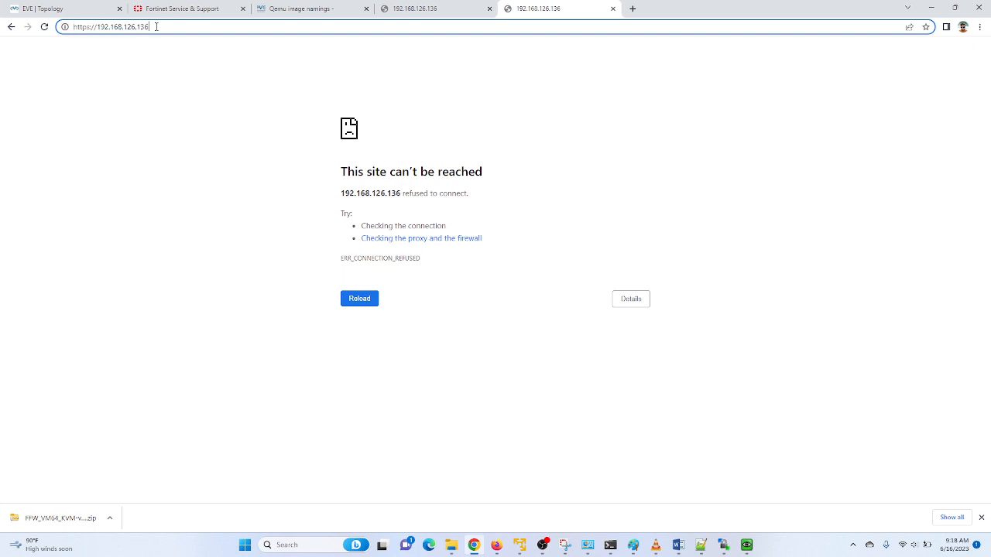
{"action": "key", "text": "Return"}
{"action": "left_click_drag", "start_coordinate": [151, 27], "coordinate": [99, 29]}
{"action": "key", "text": "ctrl+c"}
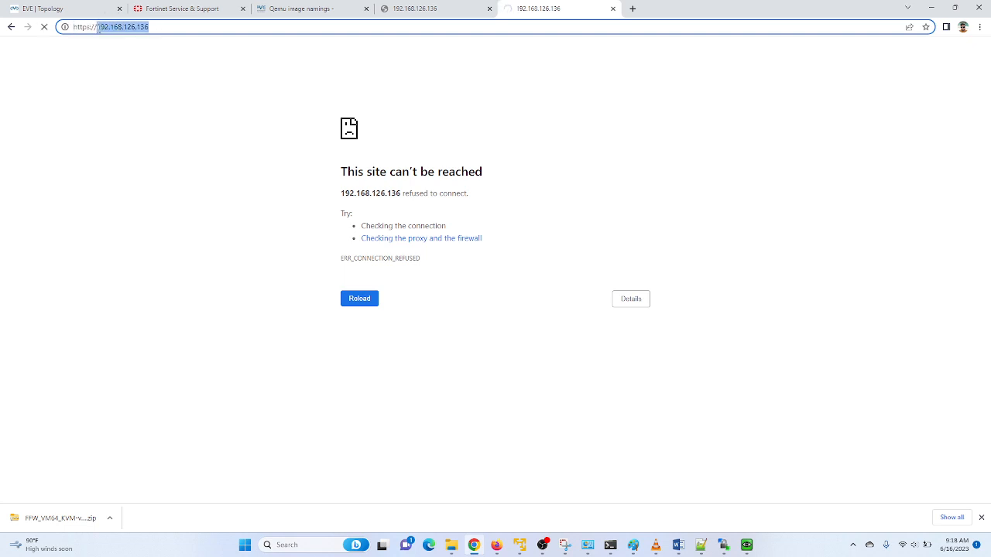
{"action": "key", "text": "BackSpace"}
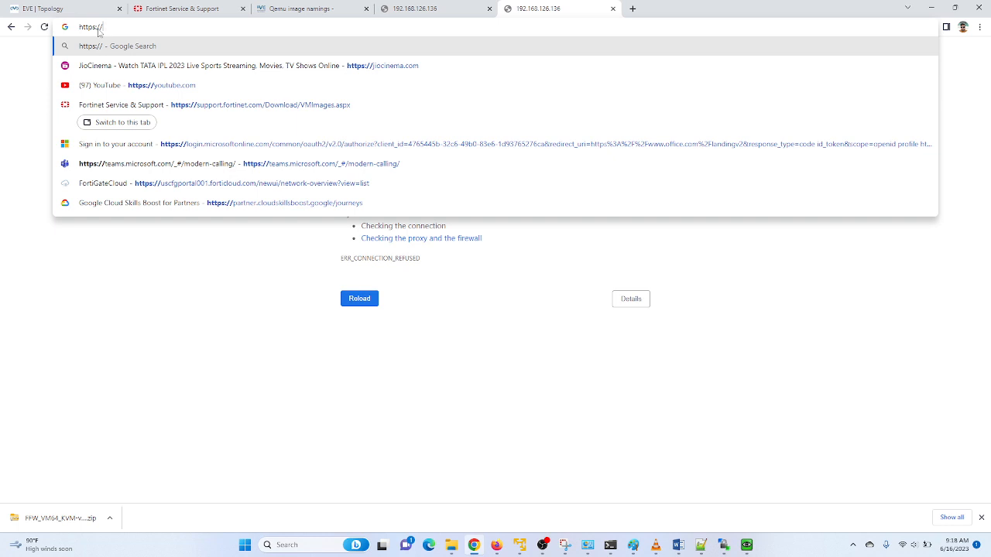
{"action": "key", "text": "ctrl+a"}
{"action": "key", "text": "ctrl+shift+n"}
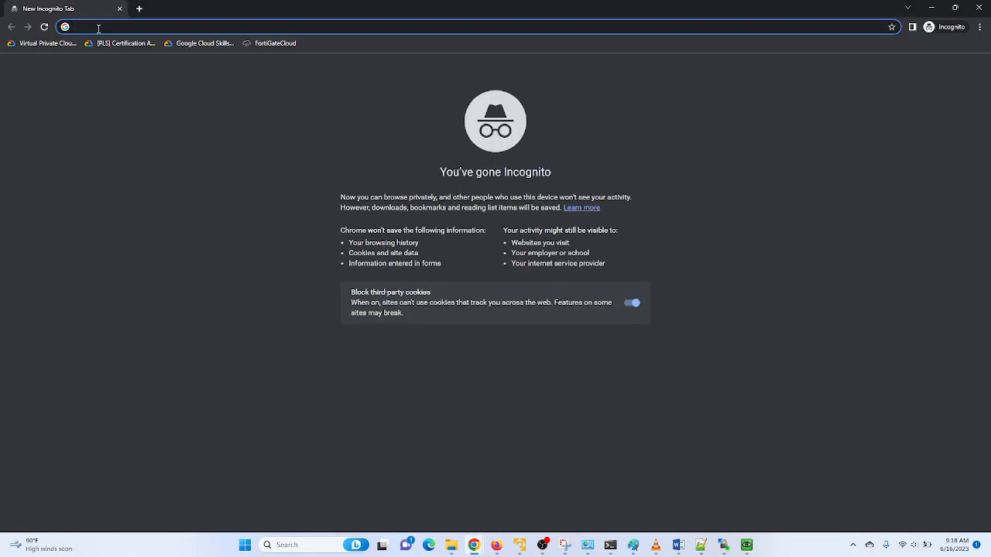
Load the FortiGate address in incognito and sign in with the saved administrator credentials.
{"action": "key", "text": "ctrl+v"}
{"action": "key", "text": "Return"}
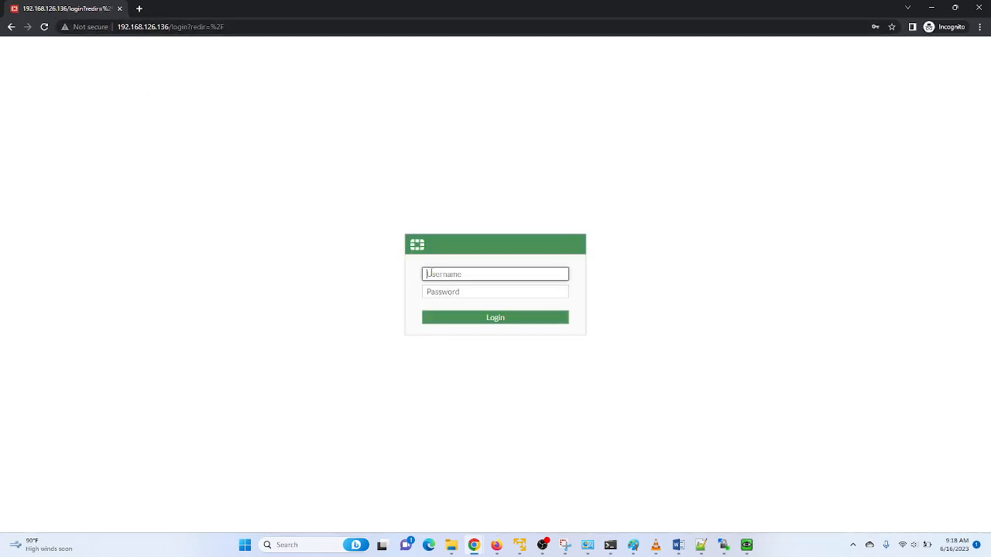
{"action": "left_click", "coordinate": [428, 274]}
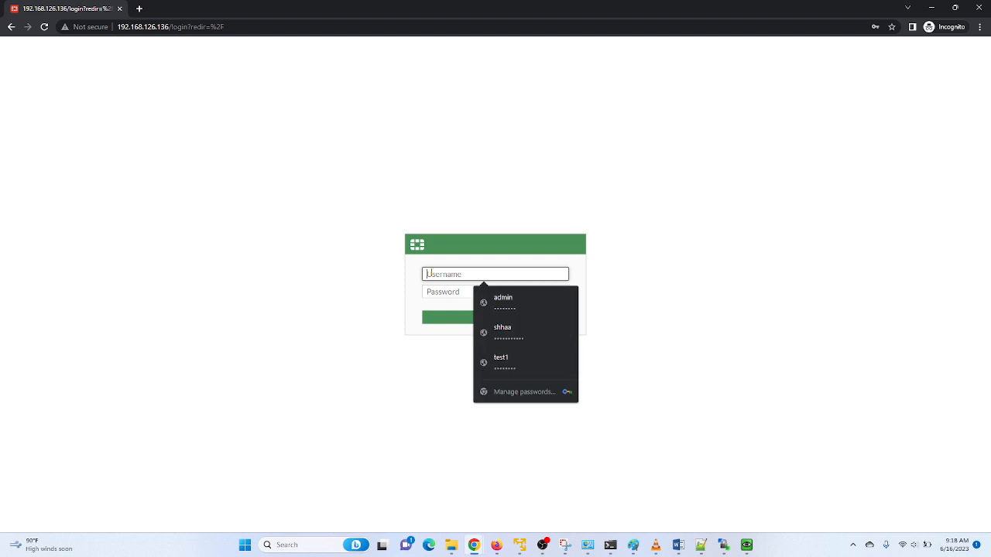
{"action": "left_click", "coordinate": [504, 310]}
{"action": "left_click", "coordinate": [494, 318]}
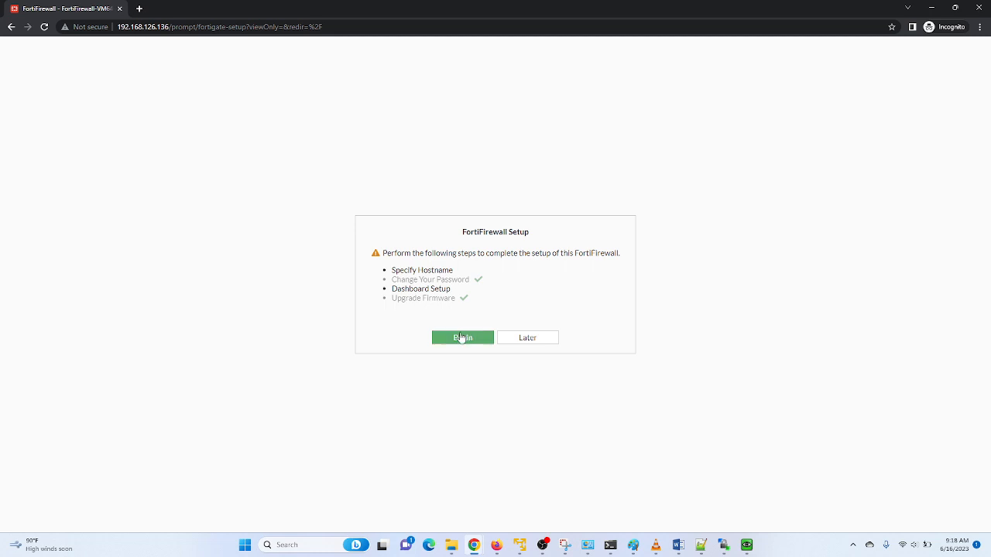
Finish setup with the default hostname and Optimal dashboards, dismissing the FortiOS 7.0.0 intro permanently.
{"action": "left_click", "coordinate": [462, 337]}
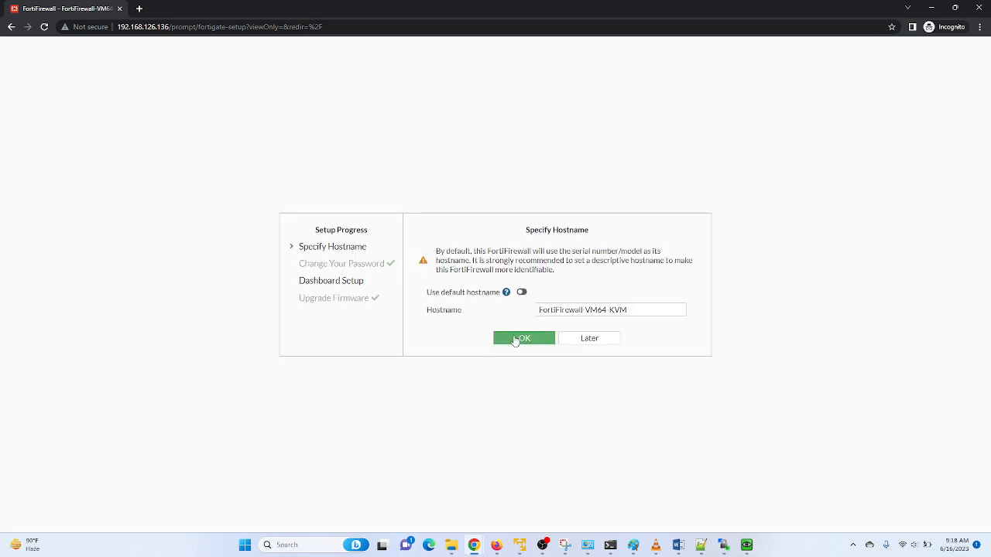
{"action": "left_click", "coordinate": [516, 341]}
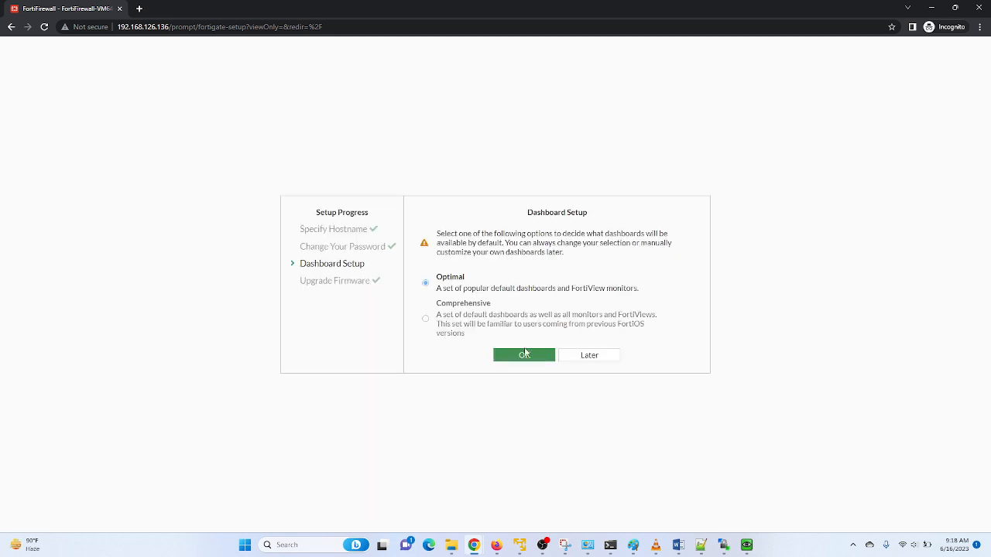
{"action": "left_click", "coordinate": [524, 353]}
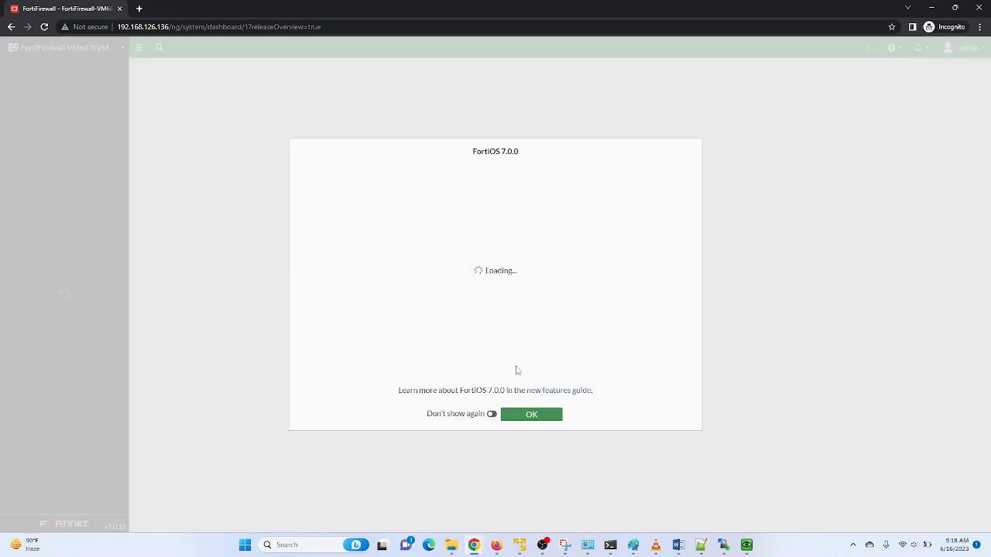
{"action": "left_click", "coordinate": [491, 415]}
{"action": "left_click", "coordinate": [521, 419]}
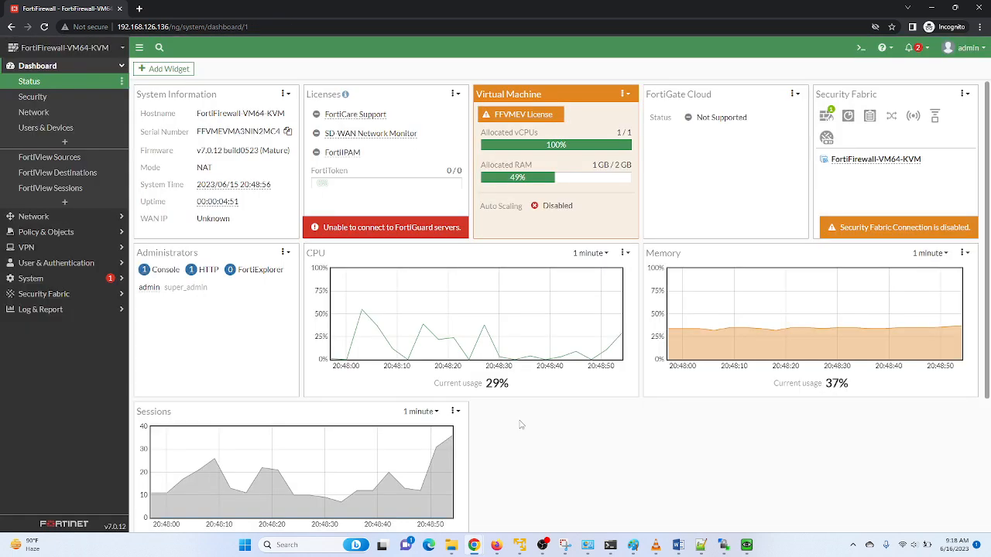
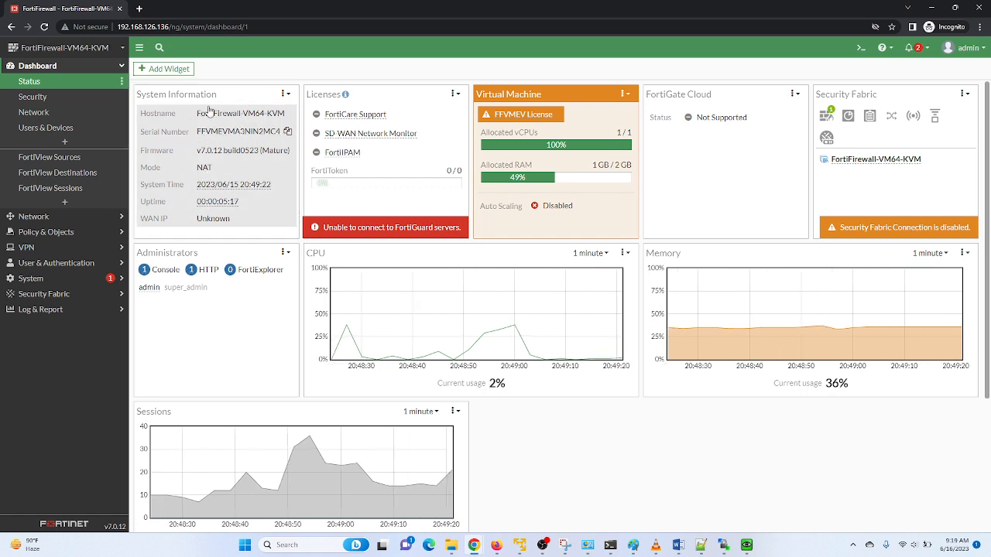
Open Network > Interfaces from the dashboard and bring up port1's edit page.
{"action": "left_click", "coordinate": [205, 220]}
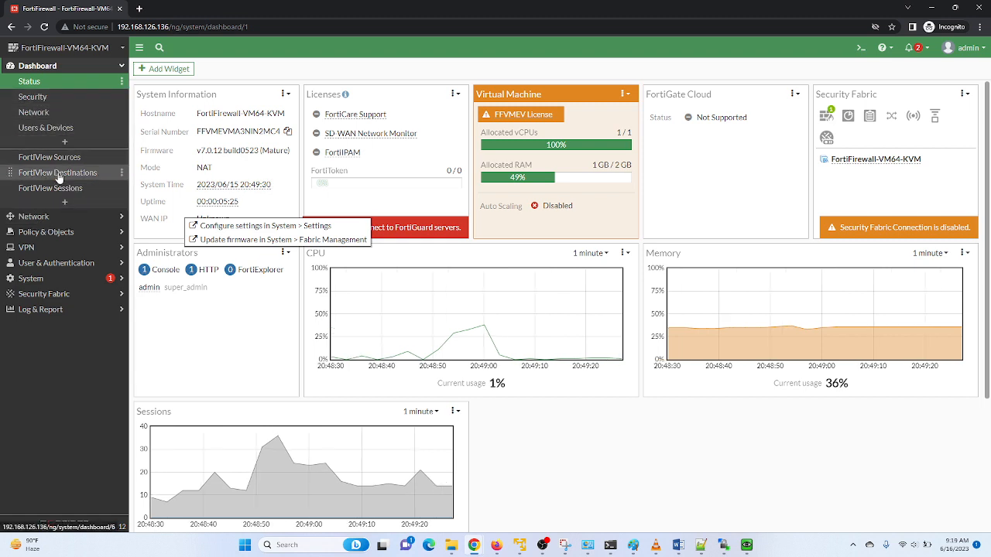
{"action": "left_click", "coordinate": [44, 216]}
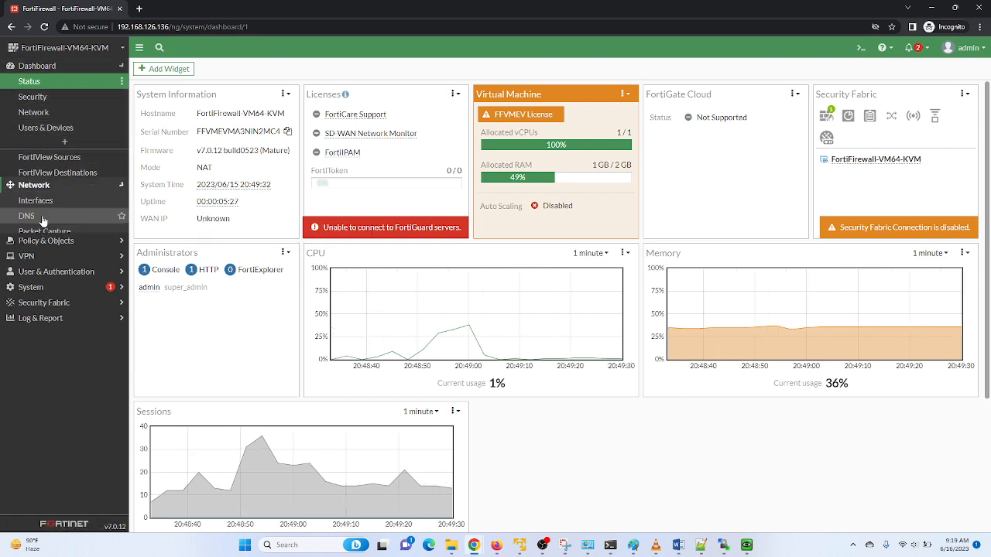
{"action": "left_click", "coordinate": [49, 100]}
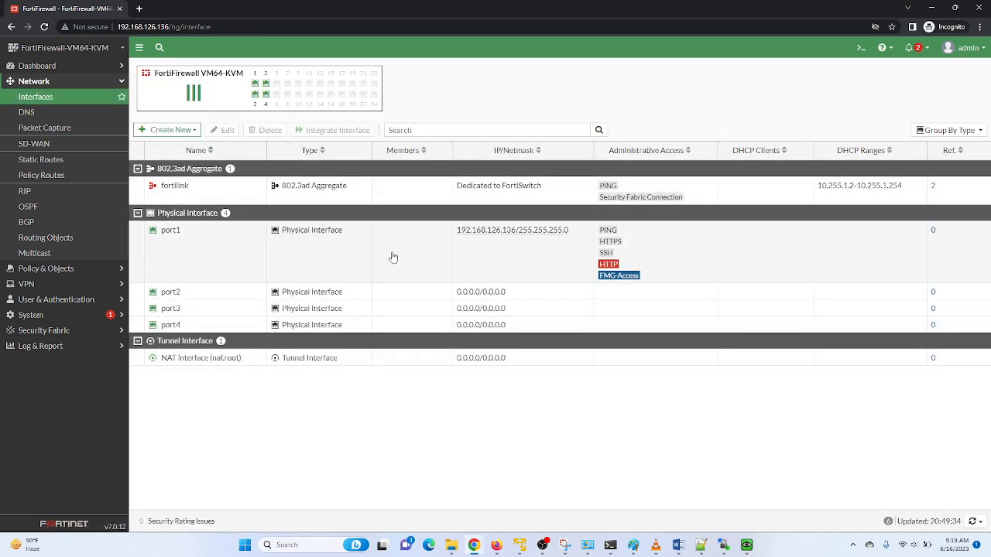
{"action": "double_click", "coordinate": [225, 246]}
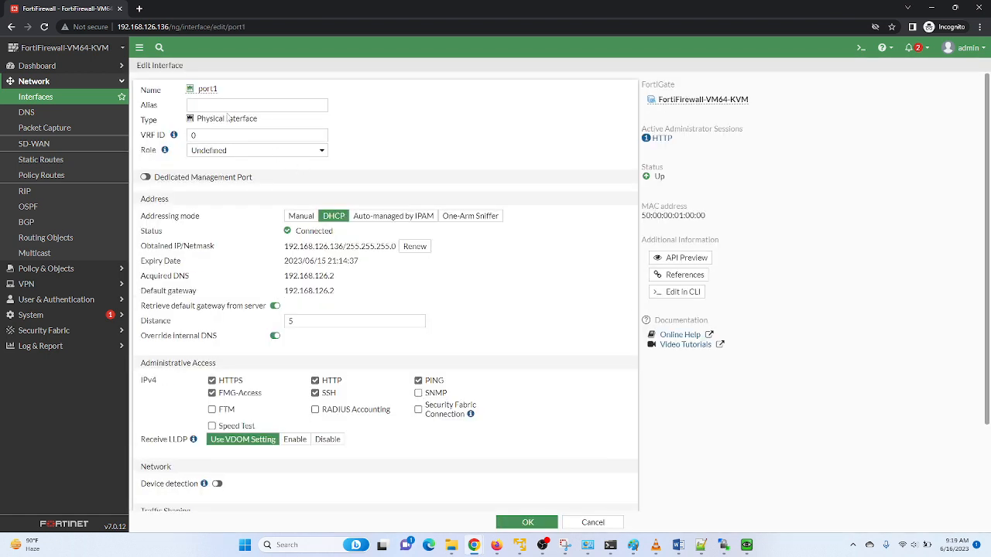
Give port1 the alias WAN, keep DHCP addressing, and save it.
{"action": "left_click", "coordinate": [225, 107]}
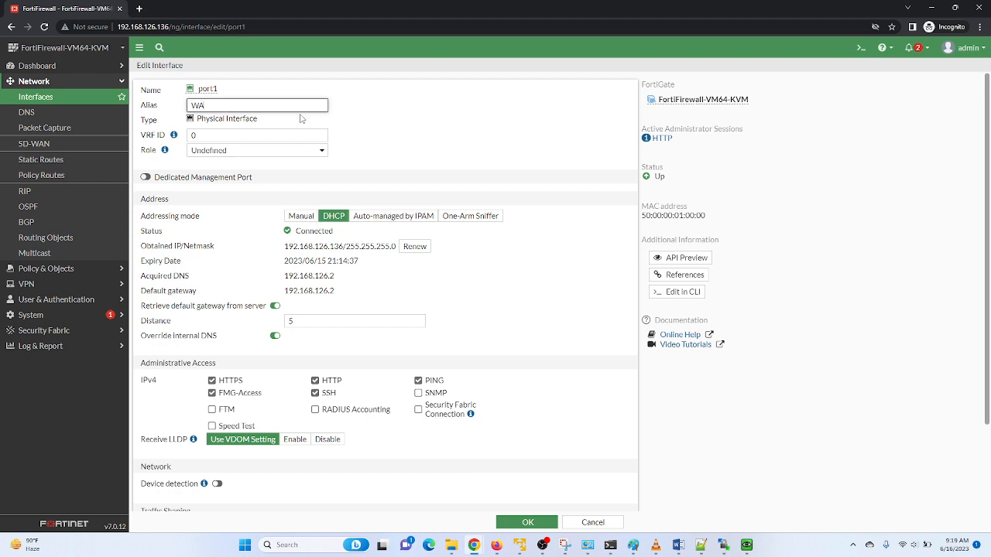
{"action": "left_click", "coordinate": [300, 217]}
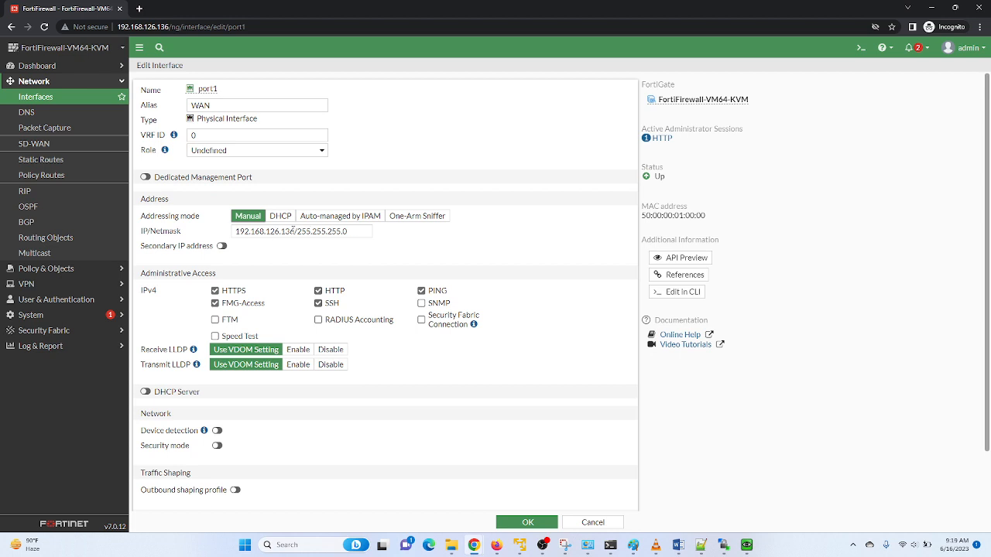
{"action": "left_click", "coordinate": [288, 217]}
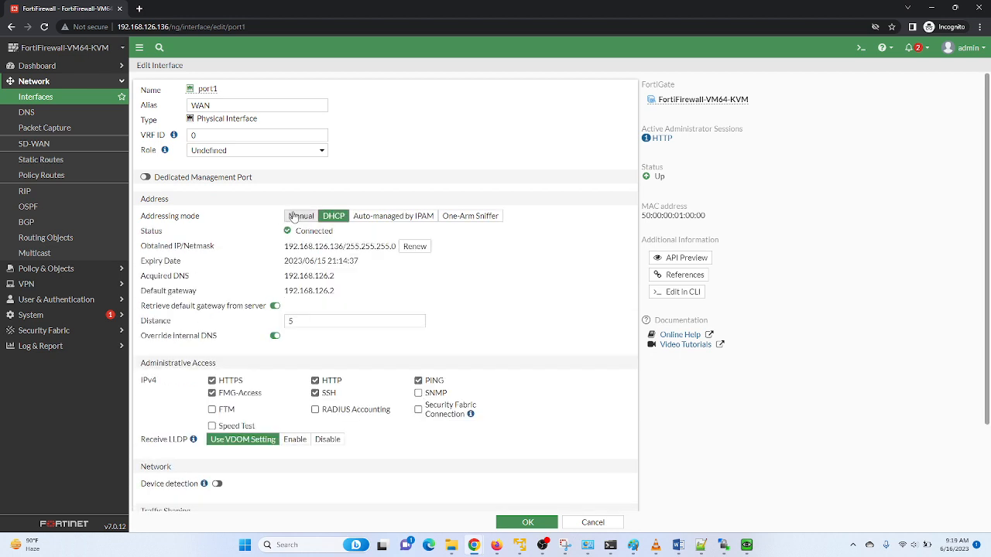
{"action": "left_click", "coordinate": [292, 217]}
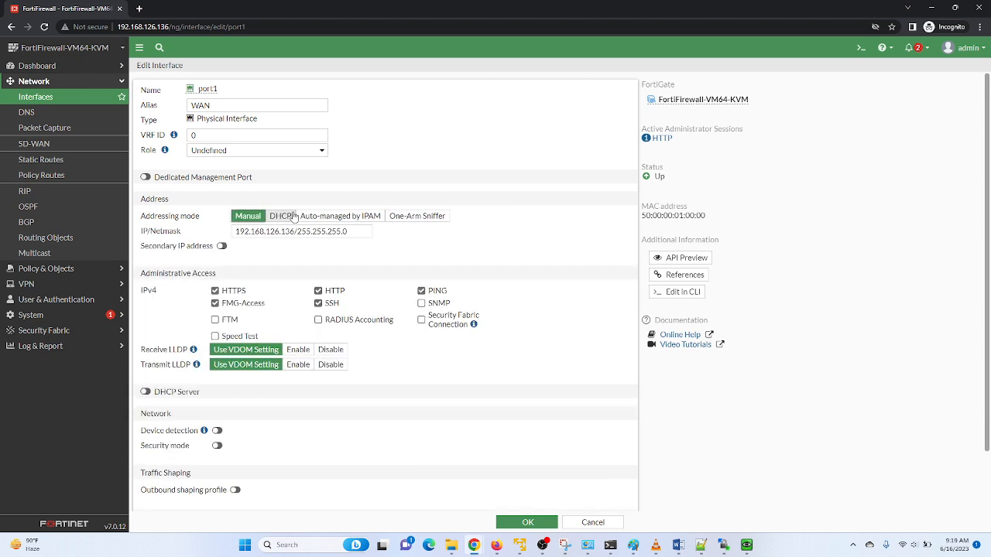
{"action": "left_click", "coordinate": [279, 218]}
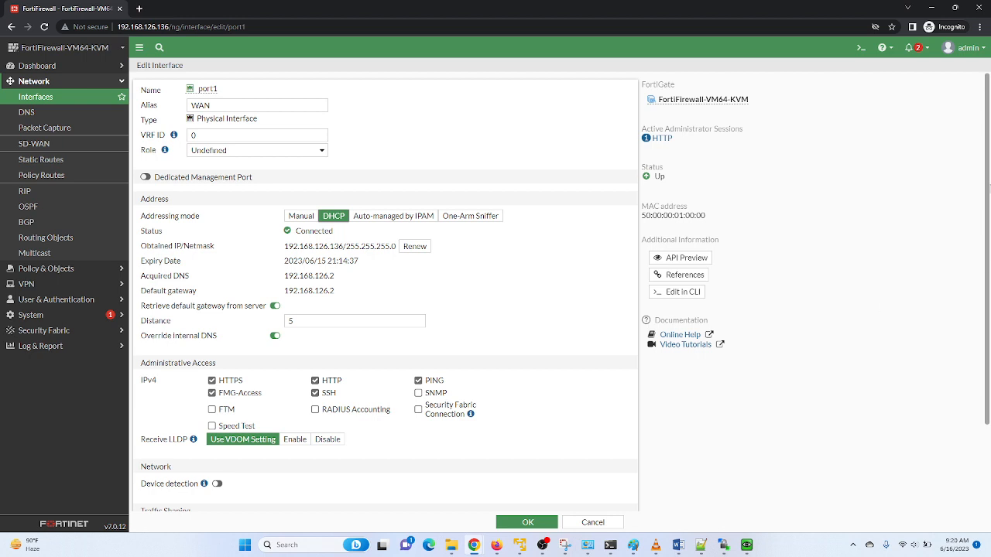
{"action": "mouse_move", "coordinate": [989, 188]}
{"action": "left_mouse_down"}
{"action": "mouse_move", "coordinate": [990, 312]}
{"action": "mouse_move", "coordinate": [981, 187]}
{"action": "left_mouse_up"}
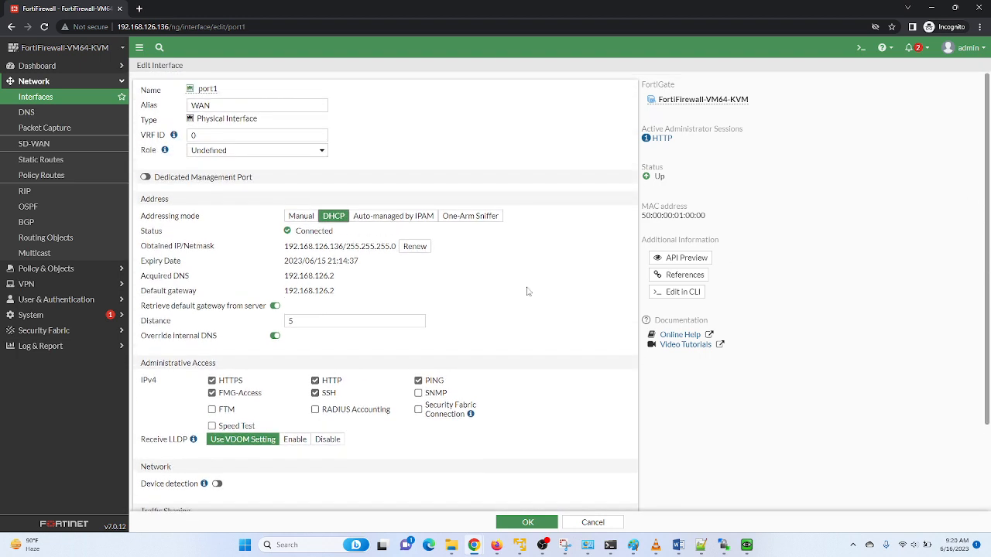
{"action": "left_click", "coordinate": [298, 217]}
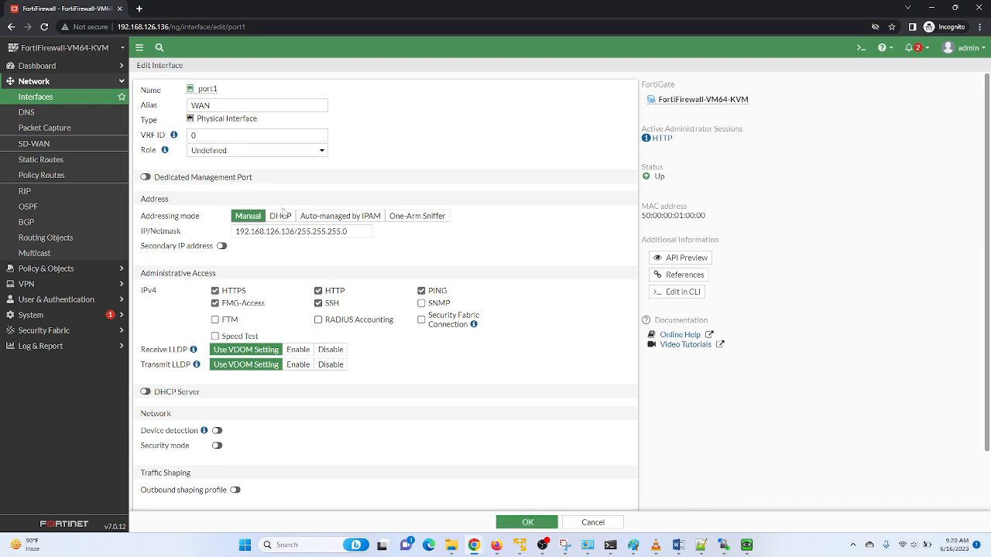
{"action": "left_click", "coordinate": [281, 214]}
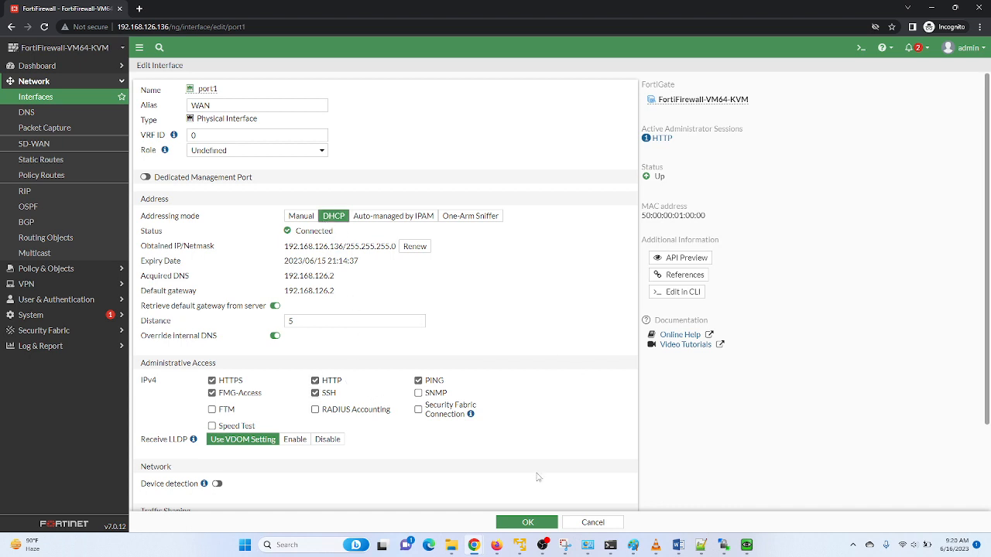
{"action": "left_click", "coordinate": [510, 523]}
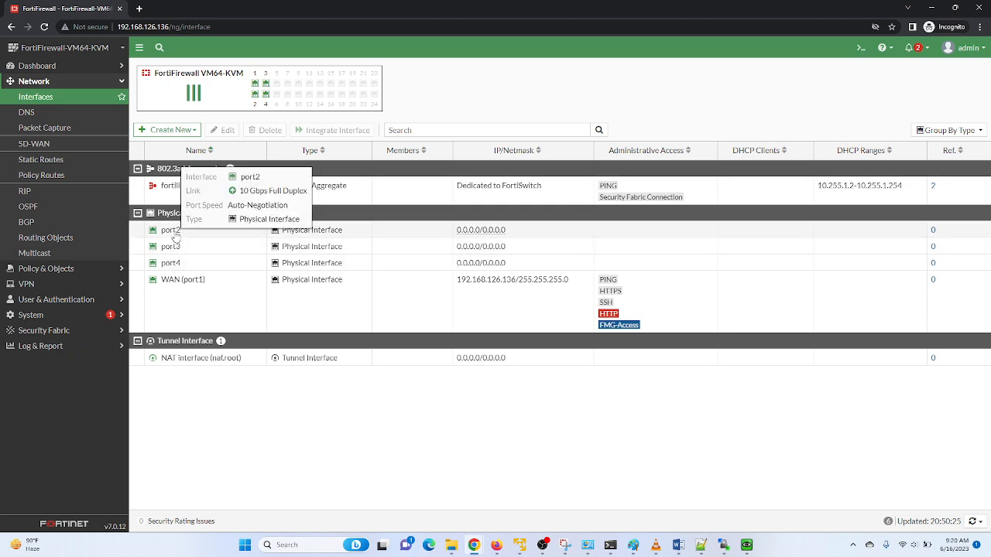
{"action": "double_click", "coordinate": [173, 235]}
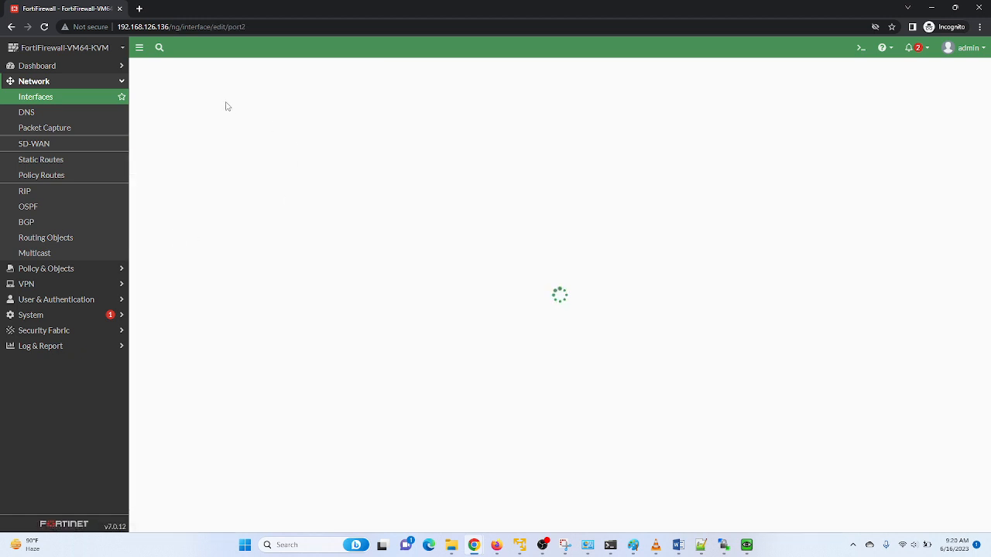
Give port2 the alias LAN, the LAN role and IP/netmask 10.10.10.1/24.
{"action": "left_click", "coordinate": [220, 104]}
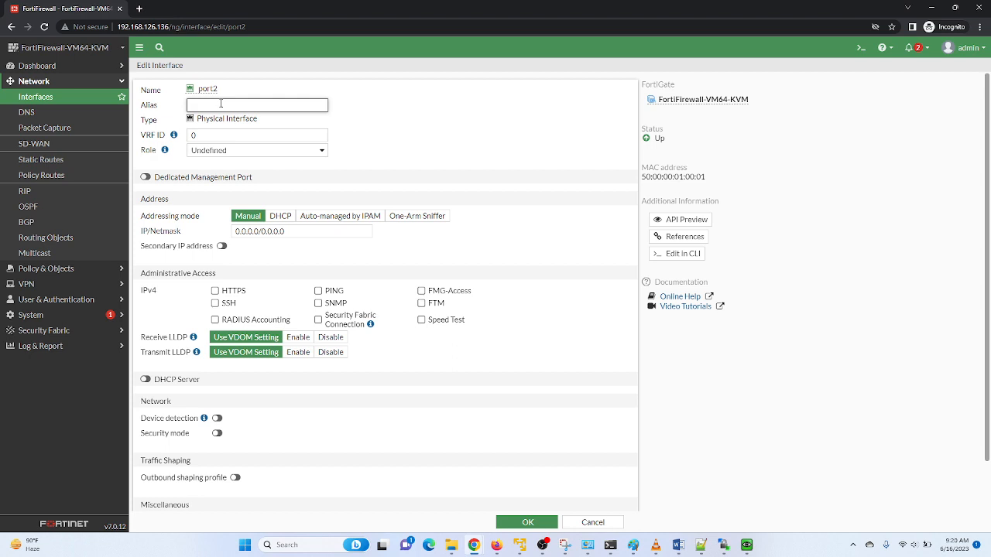
{"action": "left_click", "coordinate": [217, 152]}
{"action": "left_click", "coordinate": [207, 162]}
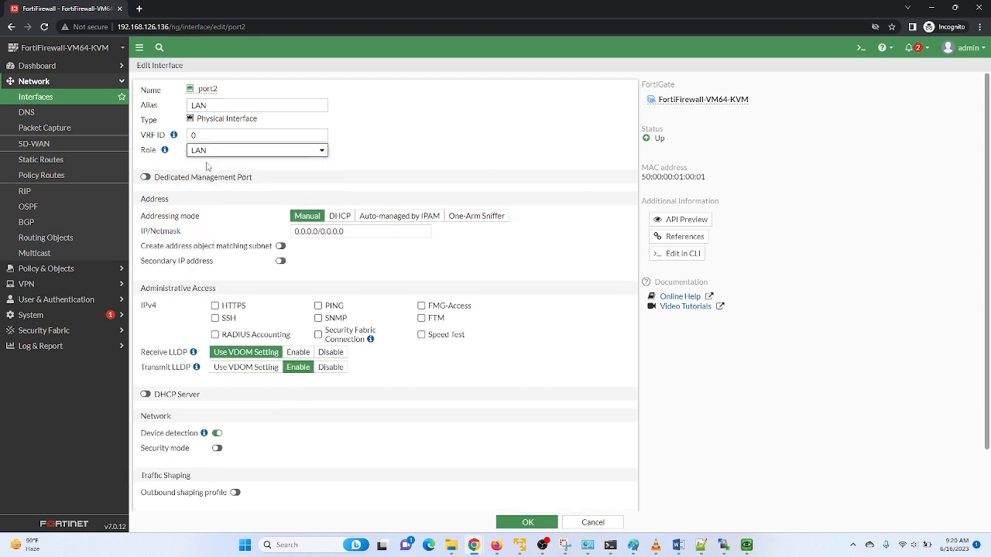
{"action": "left_click", "coordinate": [329, 232]}
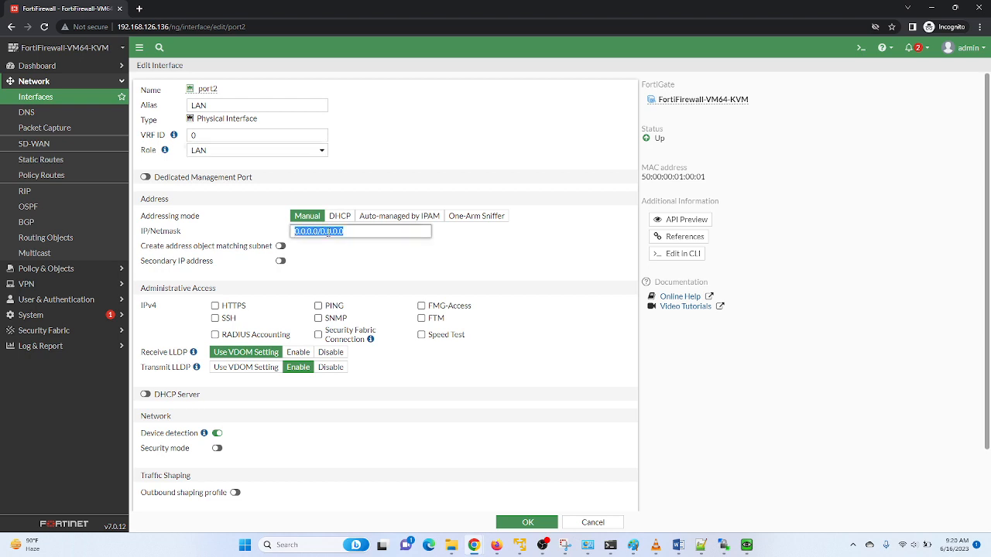
{"action": "type", "text": "10.10.10"}
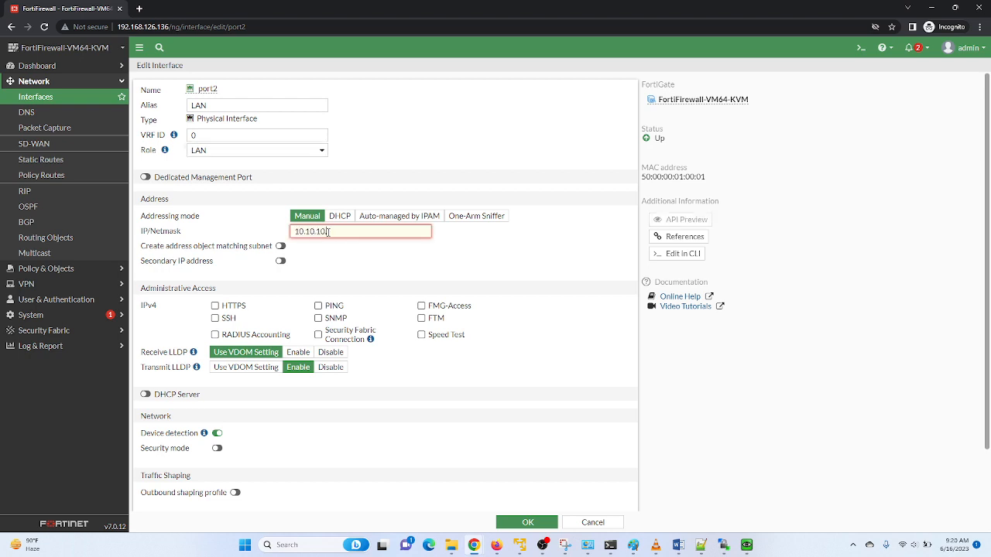
{"action": "type", "text": ".1/24"}
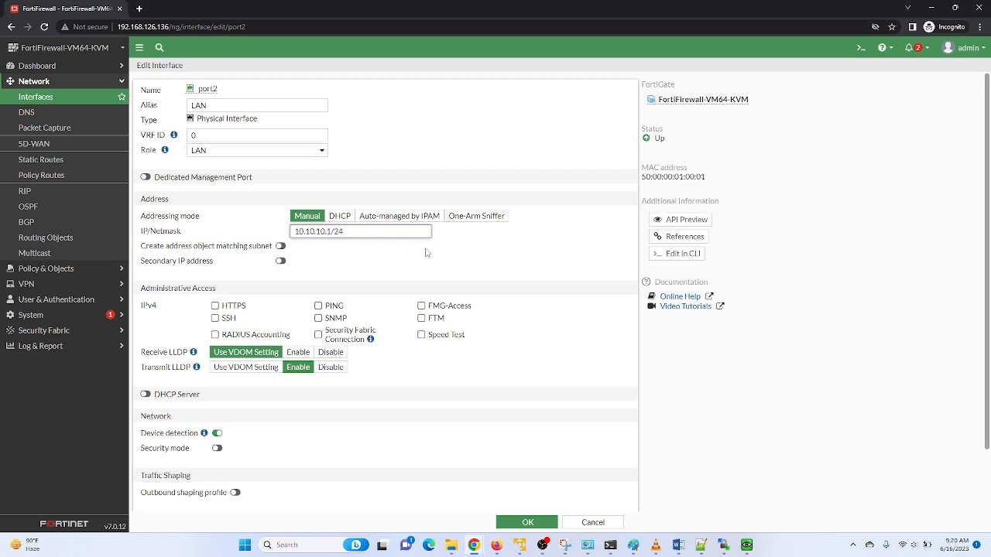
{"action": "left_click", "coordinate": [480, 264]}
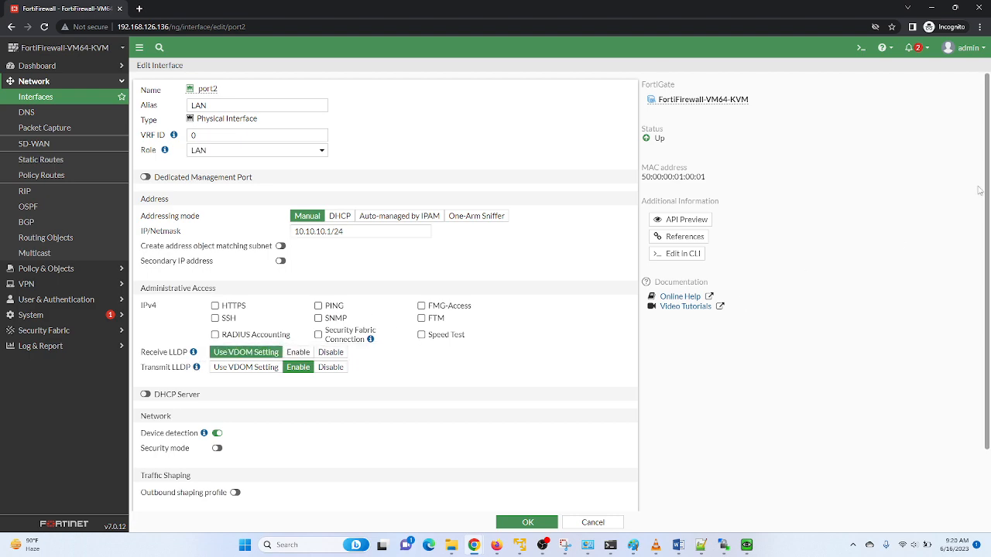
Enable port2's DHCP server with the range starting at 10.10.10.10.
{"action": "left_click_drag", "start_coordinate": [987, 165], "coordinate": [989, 222]}
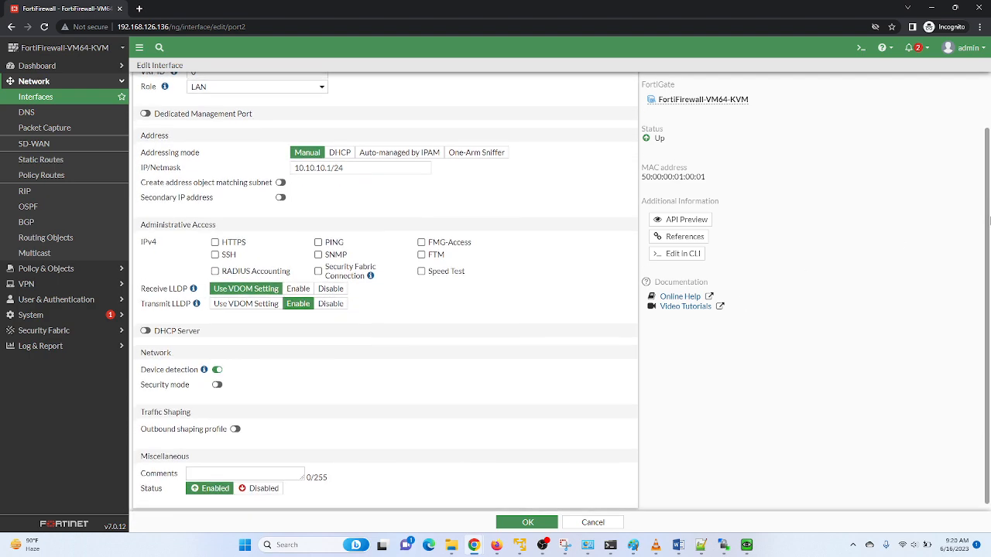
{"action": "left_click", "coordinate": [146, 330]}
{"action": "left_click", "coordinate": [248, 363]}
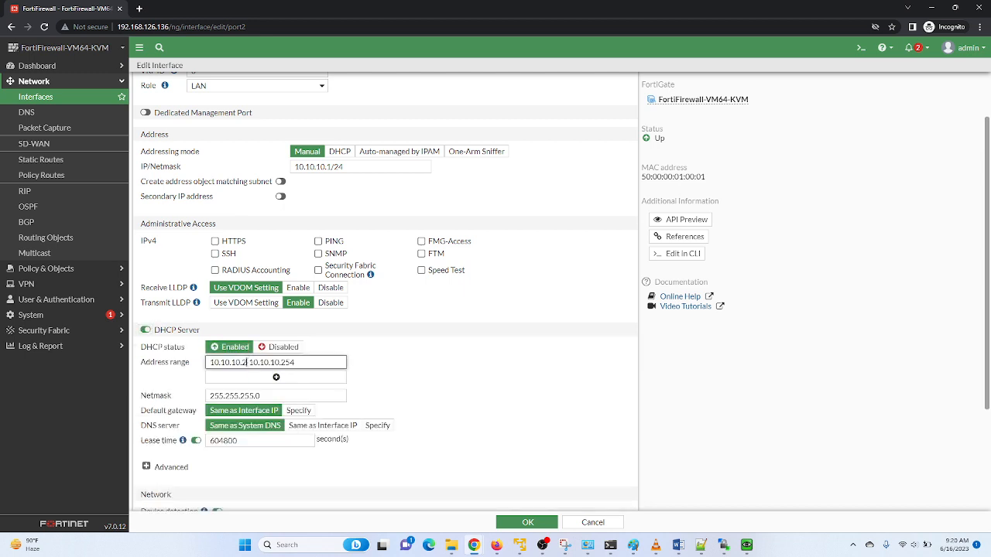
{"action": "key", "text": "BackSpace"}
{"action": "type", "text": "10"}
Allow HTTPS, PING, SSH and FMG-Access on port2 and save it.
{"action": "left_click", "coordinate": [215, 242]}
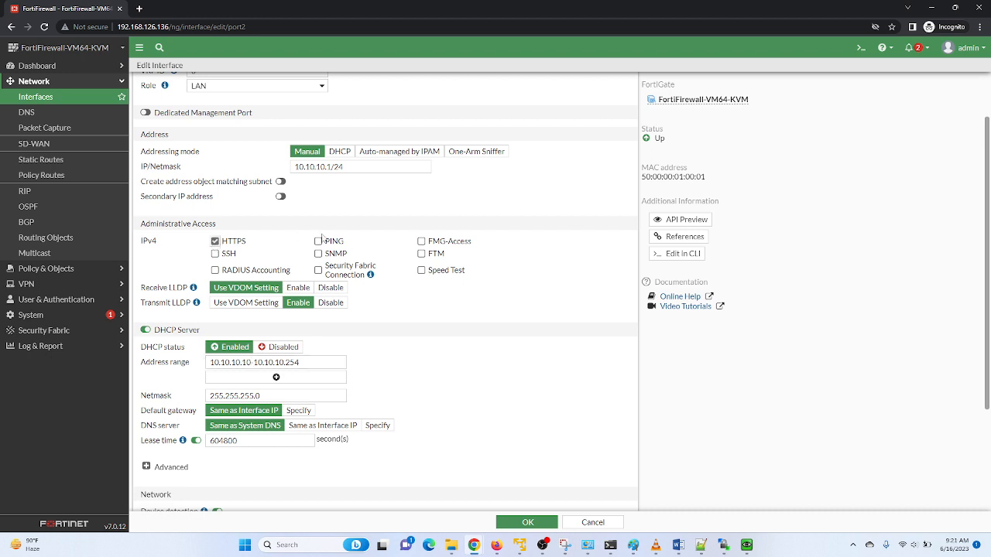
{"action": "left_click", "coordinate": [319, 242]}
{"action": "left_click", "coordinate": [216, 256]}
{"action": "left_click", "coordinate": [422, 242]}
{"action": "left_click", "coordinate": [525, 523]}
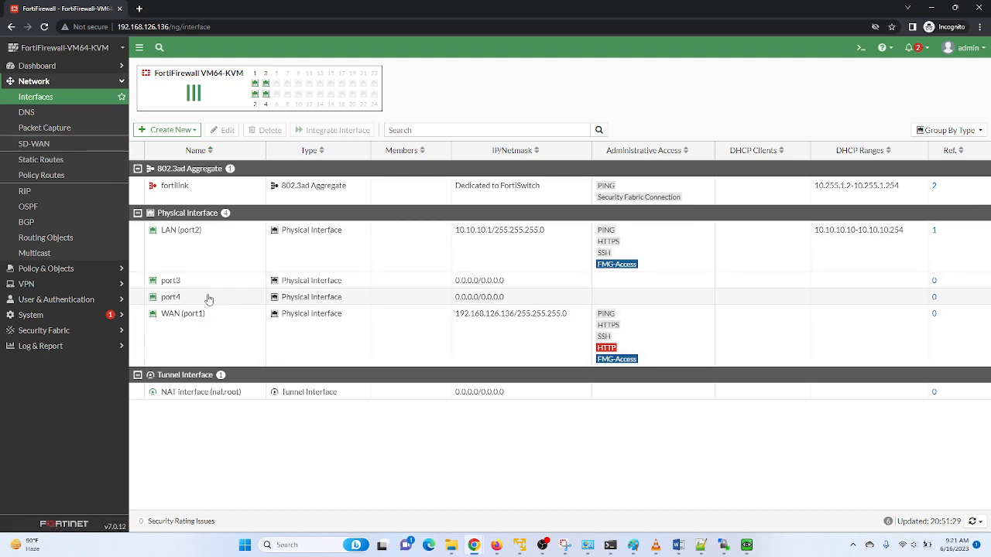
{"action": "left_click", "coordinate": [859, 48]}
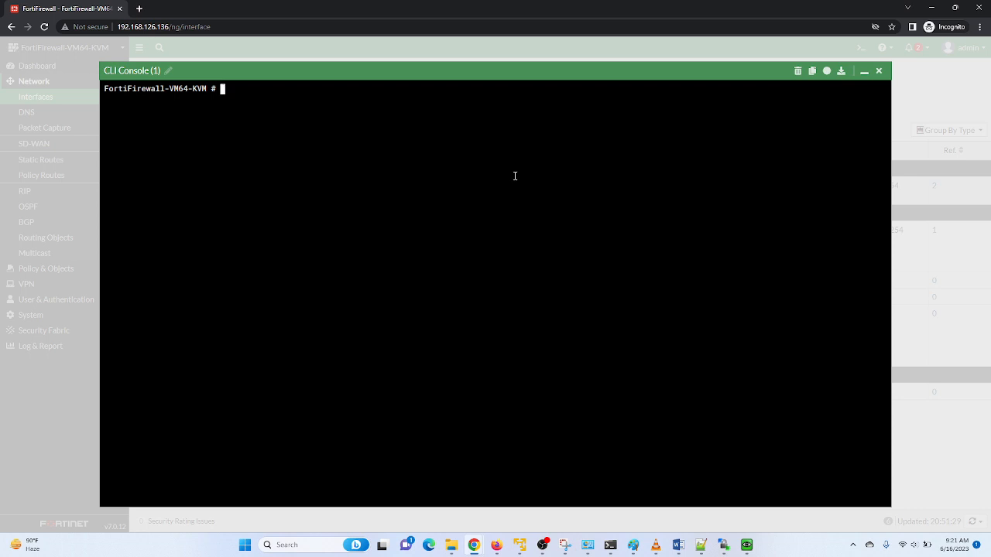
{"action": "type", "text": "execute ping 8.8.8.8"}
{"action": "key", "text": "Return"}
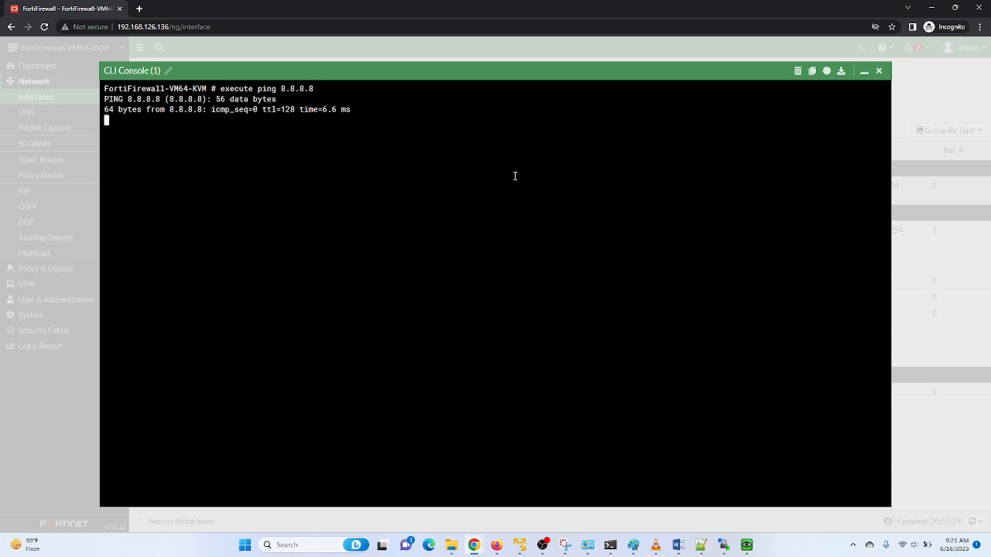
{"action": "key", "text": "ctrl+c"}
{"action": "key", "text": "Up"}
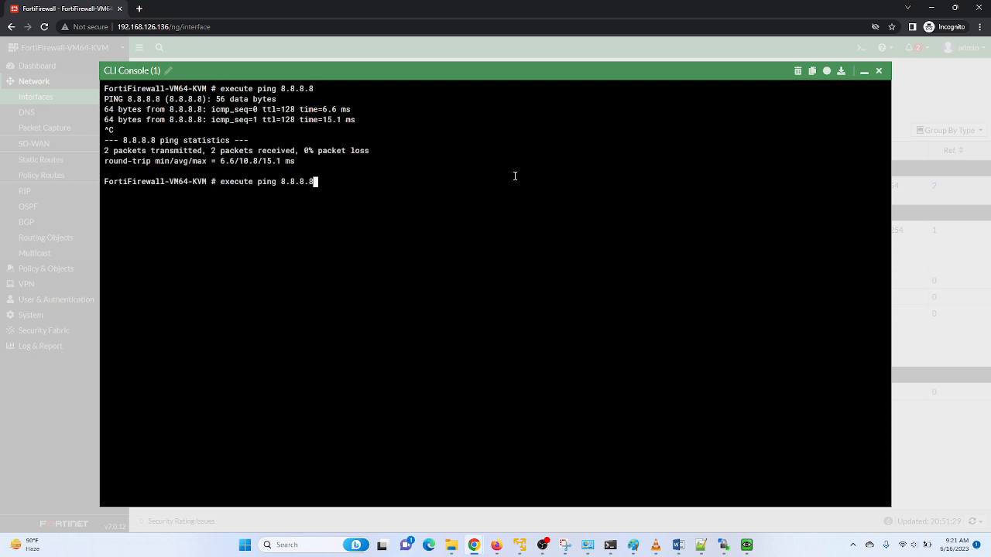
{"action": "key", "text": "Return"}
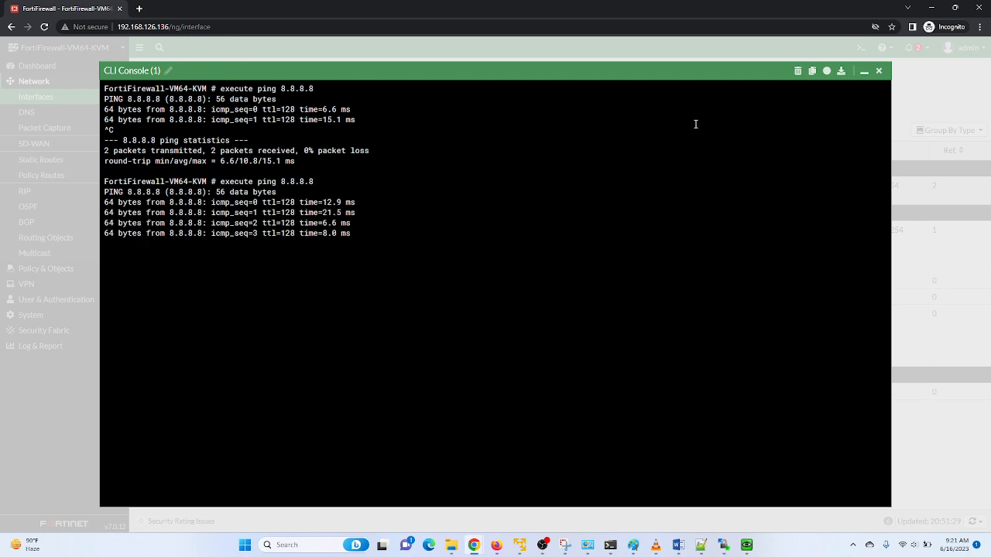
{"action": "key", "text": "ctrl+c"}
{"action": "left_click", "coordinate": [878, 71]}
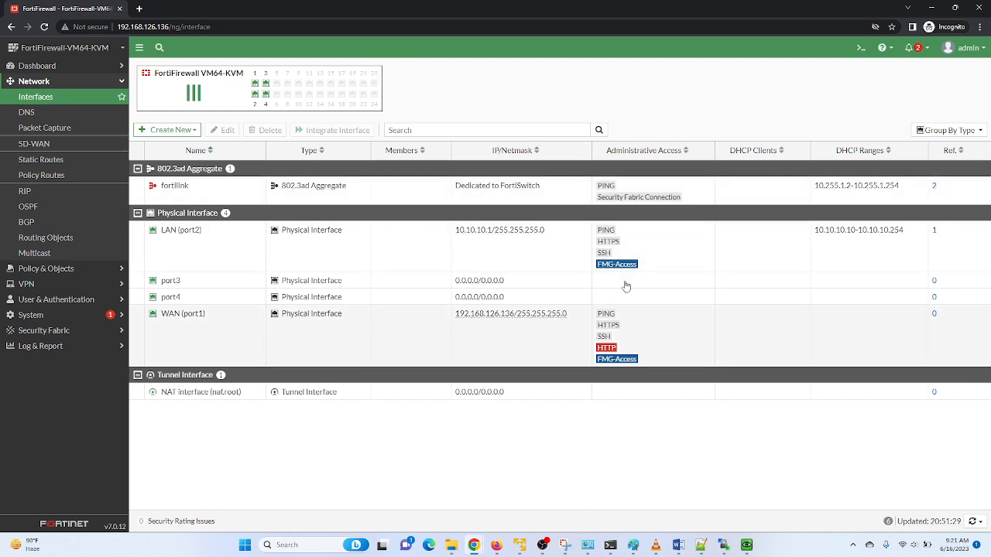
In the CLI console, run 'config system interface' and 'edit port1'.
{"action": "left_click", "coordinate": [860, 47]}
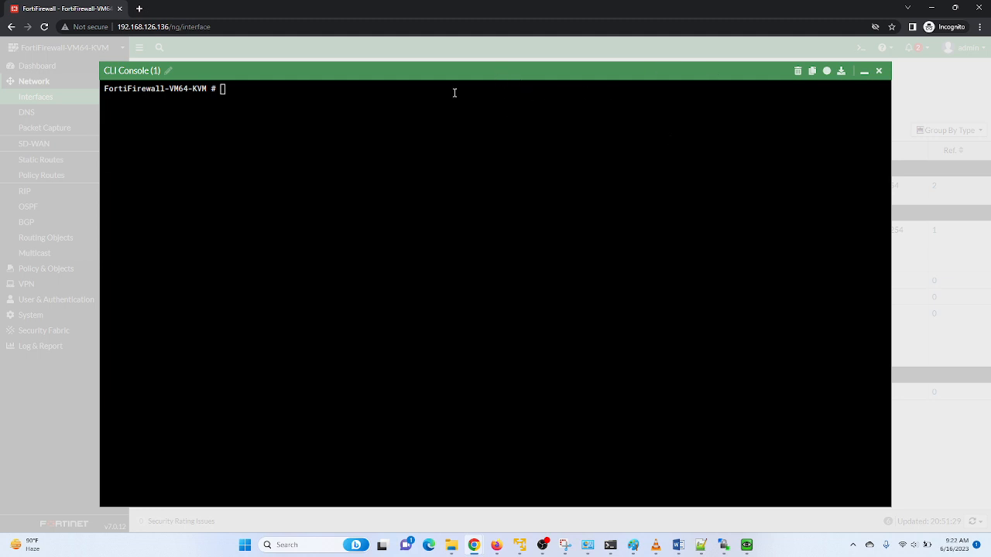
{"action": "left_click", "coordinate": [402, 100]}
{"action": "type", "text": "config system interface"}
{"action": "key", "text": "Return"}
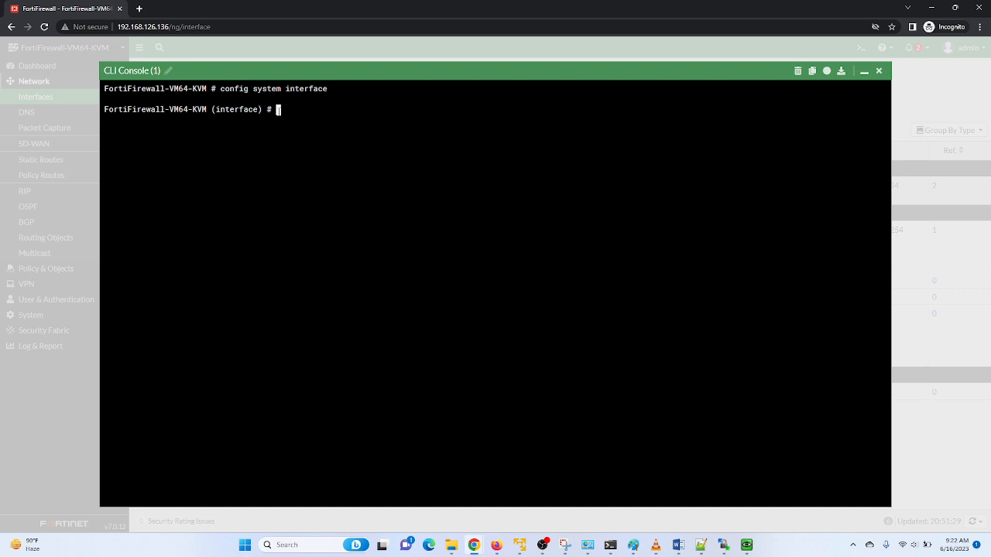
{"action": "type", "text": "edit port1"}
{"action": "key", "text": "Return"}
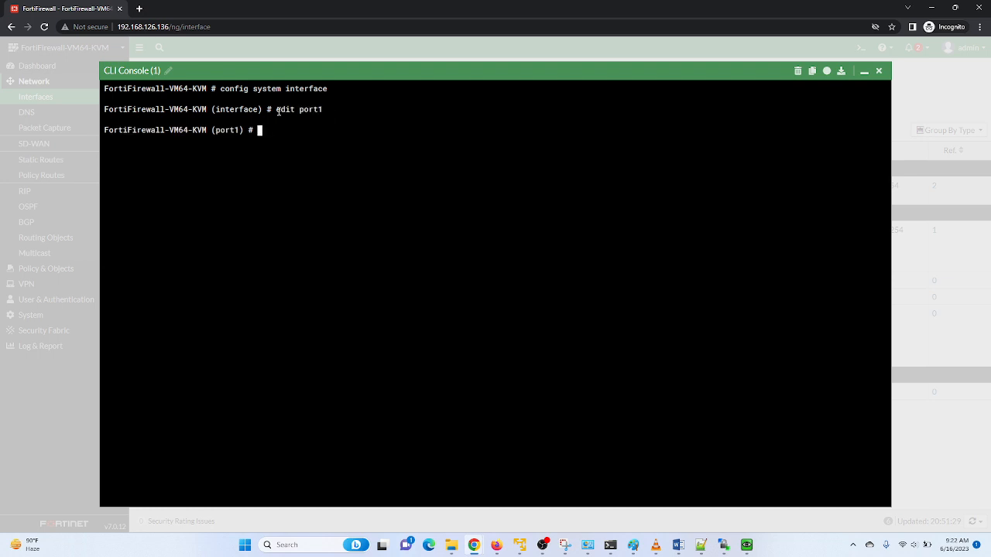
Try entering 'set mode static' for port1, then clear it.
{"action": "type", "text": "set"}
{"action": "key", "text": "BackSpace"}
{"action": "key", "text": "BackSpace"}
{"action": "key", "text": "BackSpace"}
{"action": "type", "text": "se"}
{"action": "key", "text": "BackSpace"}
{"action": "type", "text": "t in"}
{"action": "key", "text": "Tab"}
{"action": "key", "text": "BackSpace"}
{"action": "key", "text": "BackSpace"}
{"action": "key", "text": "BackSpace"}
{"action": "key", "text": "BackSpace"}
{"action": "key", "text": "BackSpace"}
{"action": "key", "text": "BackSpace"}
{"action": "key", "text": "BackSpace"}
{"action": "key", "text": "BackSpace"}
{"action": "key", "text": "BackSpace"}
{"action": "key", "text": "BackSpace"}
{"action": "key", "text": "BackSpace"}
{"action": "key", "text": "BackSpace"}
{"action": "type", "text": "mode st"}
{"action": "key", "text": "Tab"}
{"action": "key", "text": "BackSpace"}
{"action": "key", "text": "BackSpace"}
{"action": "key", "text": "BackSpace"}
{"action": "key", "text": "BackSpace"}
{"action": "key", "text": "BackSpace"}
{"action": "key", "text": "BackSpace"}
{"action": "key", "text": "BackSpace"}
{"action": "key", "text": "BackSpace"}
{"action": "key", "text": "BackSpace"}
{"action": "key", "text": "BackSpace"}
{"action": "key", "text": "BackSpace"}
{"action": "key", "text": "BackSpace"}
{"action": "key", "text": "BackSpace"}
{"action": "key", "text": "BackSpace"}
{"action": "key", "text": "BackSpace"}
{"action": "key", "text": "BackSpace"}
Clear a retyped mode command and query 'set ip ?' for the IP/netmask format.
{"action": "type", "text": "set mode s"}
{"action": "key", "text": "Tab"}
{"action": "key", "text": "BackSpace"}
{"action": "key", "text": "BackSpace"}
{"action": "key", "text": "BackSpace"}
{"action": "key", "text": "BackSpace"}
{"action": "key", "text": "BackSpace"}
{"action": "key", "text": "BackSpace"}
{"action": "key", "text": "BackSpace"}
{"action": "key", "text": "BackSpace"}
{"action": "key", "text": "BackSpace"}
{"action": "key", "text": "BackSpace"}
{"action": "key", "text": "BackSpace"}
{"action": "key", "text": "BackSpace"}
{"action": "key", "text": "BackSpace"}
{"action": "key", "text": "BackSpace"}
{"action": "key", "text": "BackSpace"}
{"action": "key", "text": "BackSpace"}
{"action": "type", "text": "set ip"}
{"action": "key", "text": "question"}
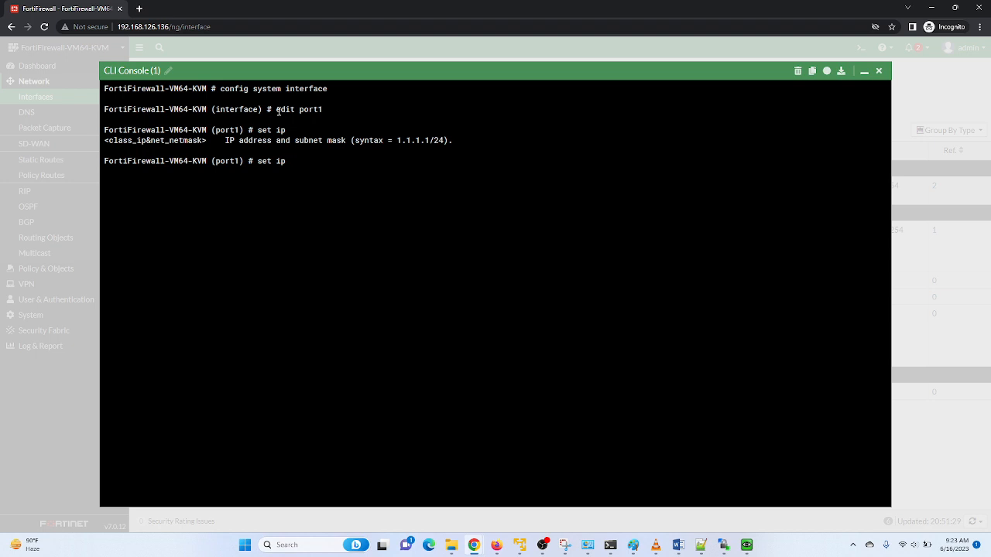
Draft a port1 IP line with 1.1.1. and netmask 255.255.255.0, then abandon it.
{"action": "type", "text": "1.1.1."}
{"action": "key", "text": "BackSpace"}
{"action": "type", "text": "/24"}
{"action": "key", "text": "BackSpace"}
{"action": "key", "text": "BackSpace"}
{"action": "key", "text": "BackSpace"}
{"action": "type", "text": "255.255.255.0"}
{"action": "key", "text": "BackSpace"}
{"action": "key", "text": "BackSpace"}
{"action": "key", "text": "BackSpace"}
{"action": "key", "text": "BackSpace"}
{"action": "key", "text": "BackSpace"}
{"action": "key", "text": "BackSpace"}
{"action": "key", "text": "BackSpace"}
{"action": "key", "text": "BackSpace"}
{"action": "key", "text": "BackSpace"}
{"action": "key", "text": "BackSpace"}
{"action": "key", "text": "BackSpace"}
{"action": "key", "text": "BackSpace"}
{"action": "key", "text": "BackSpace"}
{"action": "key", "text": "BackSpace"}
{"action": "key", "text": "BackSpace"}
{"action": "key", "text": "BackSpace"}
{"action": "key", "text": "BackSpace"}
{"action": "key", "text": "BackSpace"}
{"action": "key", "text": "BackSpace"}
{"action": "key", "text": "BackSpace"}
{"action": "key", "text": "BackSpace"}
{"action": "key", "text": "BackSpace"}
{"action": "key", "text": "BackSpace"}
{"action": "key", "text": "BackSpace"}
{"action": "key", "text": "BackSpace"}
{"action": "key", "text": "BackSpace"}
{"action": "key", "text": "BackSpace"}
{"action": "type", "text": "al"}
{"action": "key", "text": "BackSpace"}
{"action": "key", "text": "BackSpace"}
List the allowaccess options and draft 'ping https ssh' without applying it.
{"action": "type", "text": "set allowaccess"}
{"action": "key", "text": "question"}
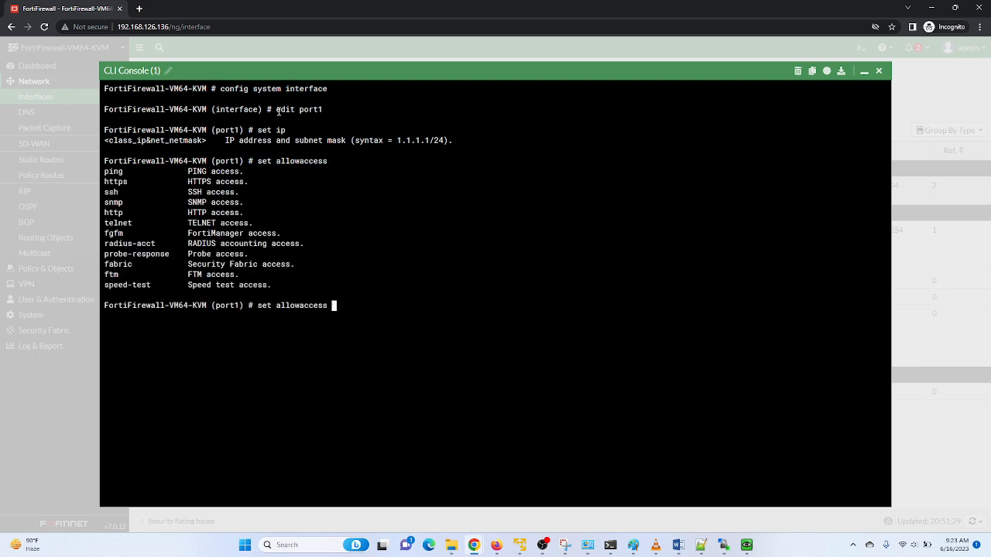
{"action": "type", "text": "ping https"}
{"action": "type", "text": "sh"}
{"action": "key", "text": "BackSpace"}
{"action": "key", "text": "BackSpace"}
{"action": "type", "text": "ssh pi"}
{"action": "key", "text": "BackSpace"}
{"action": "key", "text": "BackSpace"}
{"action": "left_click_drag", "start_coordinate": [147, 276], "coordinate": [106, 188]}
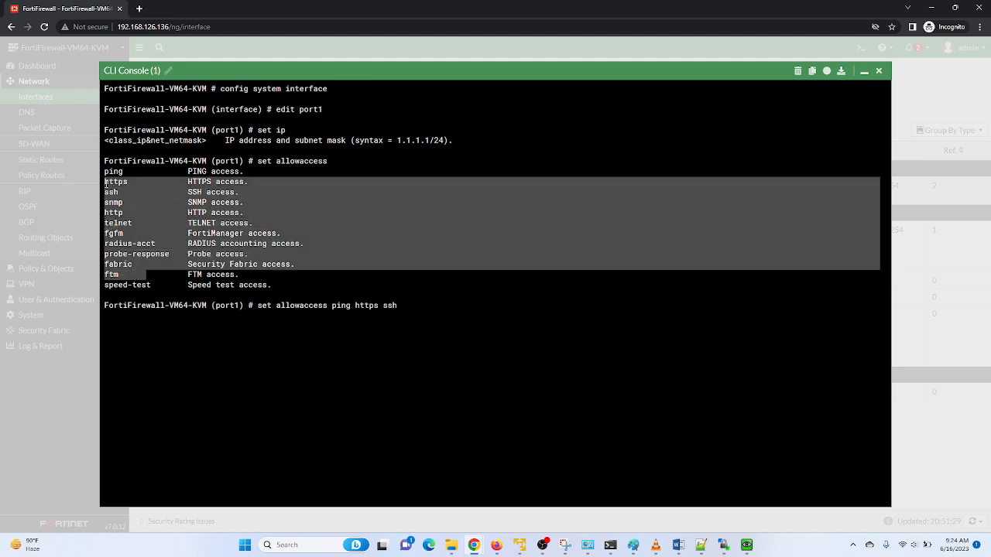
{"action": "left_click_drag", "start_coordinate": [253, 305], "coordinate": [400, 310]}
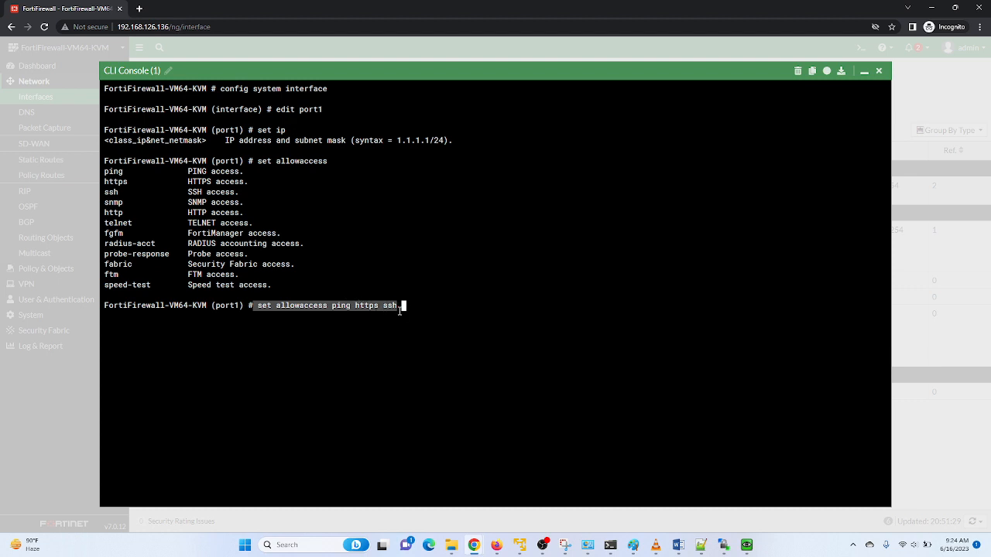
{"action": "key", "text": "BackSpace"}
{"action": "key", "text": "BackSpace"}
{"action": "key", "text": "BackSpace"}
{"action": "key", "text": "BackSpace"}
{"action": "key", "text": "BackSpace"}
{"action": "key", "text": "BackSpace"}
{"action": "key", "text": "BackSpace"}
{"action": "key", "text": "BackSpace"}
{"action": "key", "text": "BackSpace"}
{"action": "key", "text": "BackSpace"}
{"action": "key", "text": "BackSpace"}
{"action": "key", "text": "BackSpace"}
{"action": "key", "text": "BackSpace"}
{"action": "key", "text": "BackSpace"}
{"action": "key", "text": "BackSpace"}
{"action": "key", "text": "BackSpace"}
{"action": "key", "text": "BackSpace"}
{"action": "key", "text": "BackSpace"}
{"action": "key", "text": "BackSpace"}
{"action": "key", "text": "BackSpace"}
{"action": "key", "text": "BackSpace"}
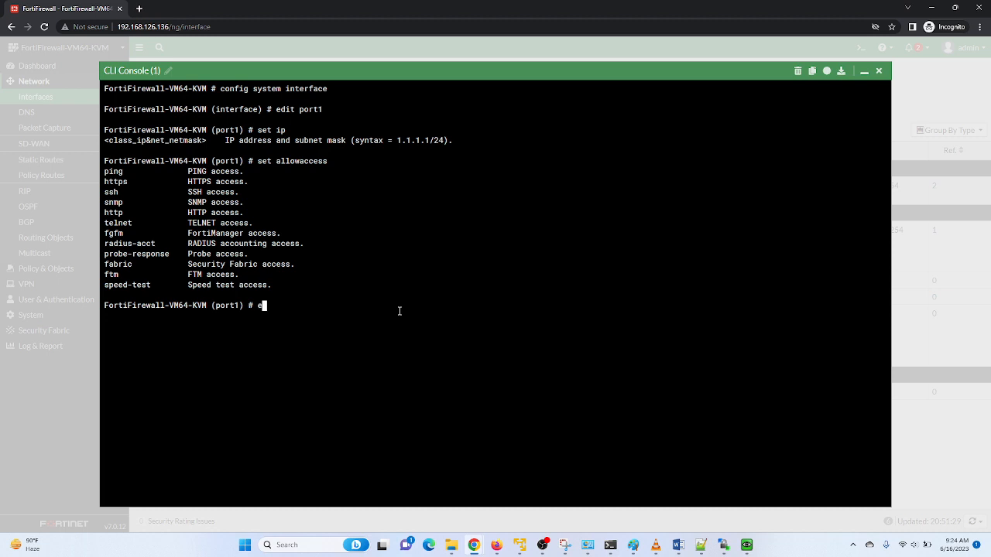
End the port1 edit, hide the CLI console, and switch to the other browser window.
{"action": "type", "text": "end"}
{"action": "key", "text": "Return"}
{"action": "key", "text": "Return"}
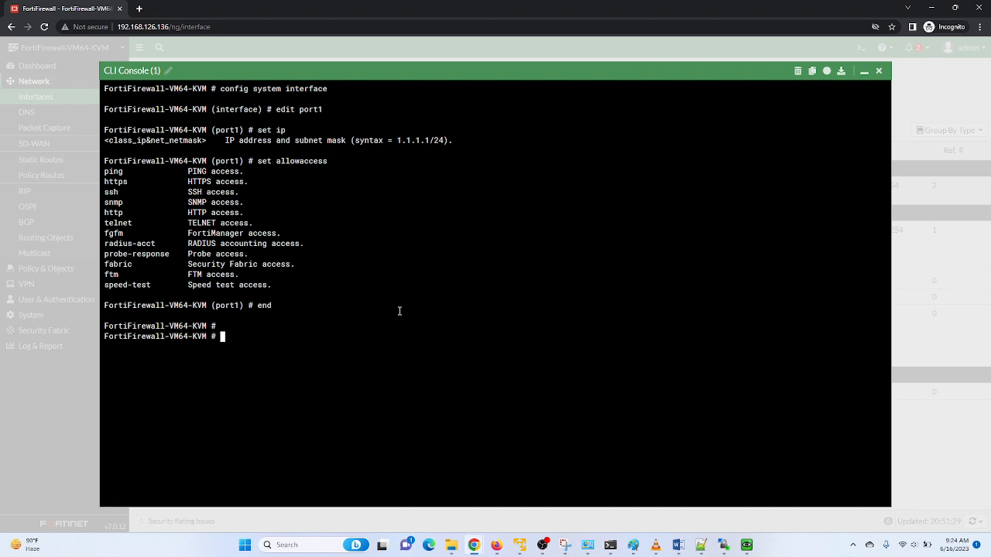
{"action": "key", "text": "Return"}
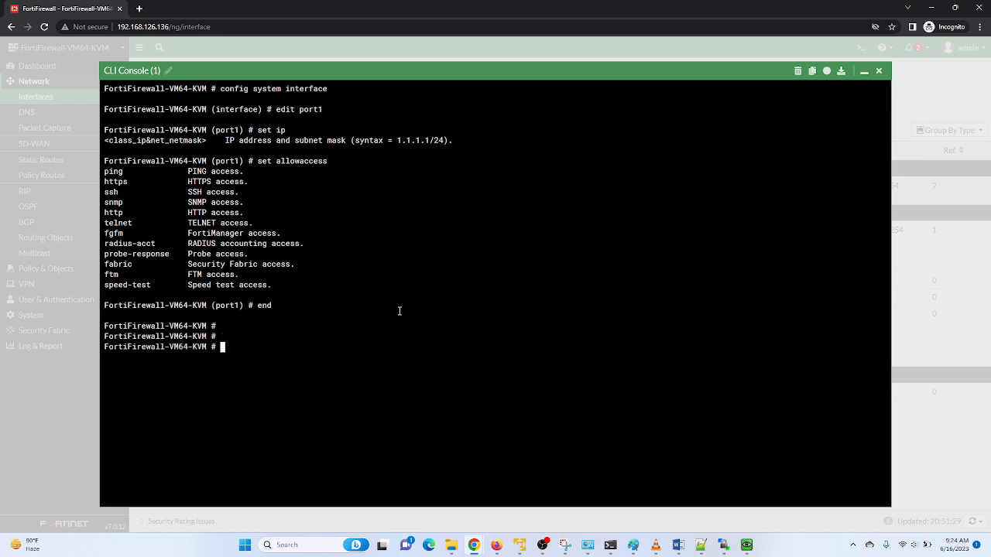
{"action": "left_click", "coordinate": [864, 72]}
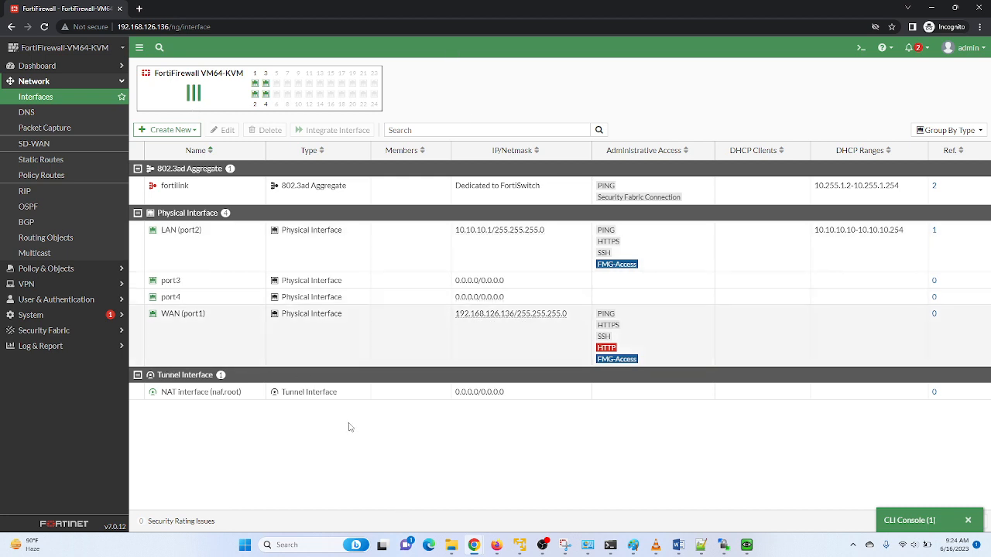
{"action": "mouse_move", "coordinate": [474, 545]}
{"action": "left_click", "coordinate": [450, 511]}
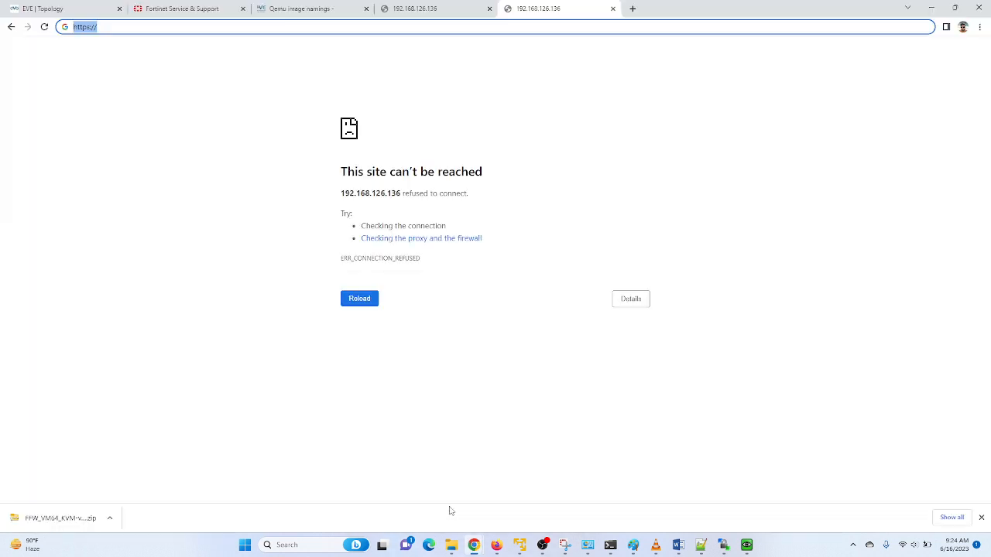
Open the Win node's console through the VNC viewer and let the hardware wizard search.
{"action": "left_click", "coordinate": [68, 7]}
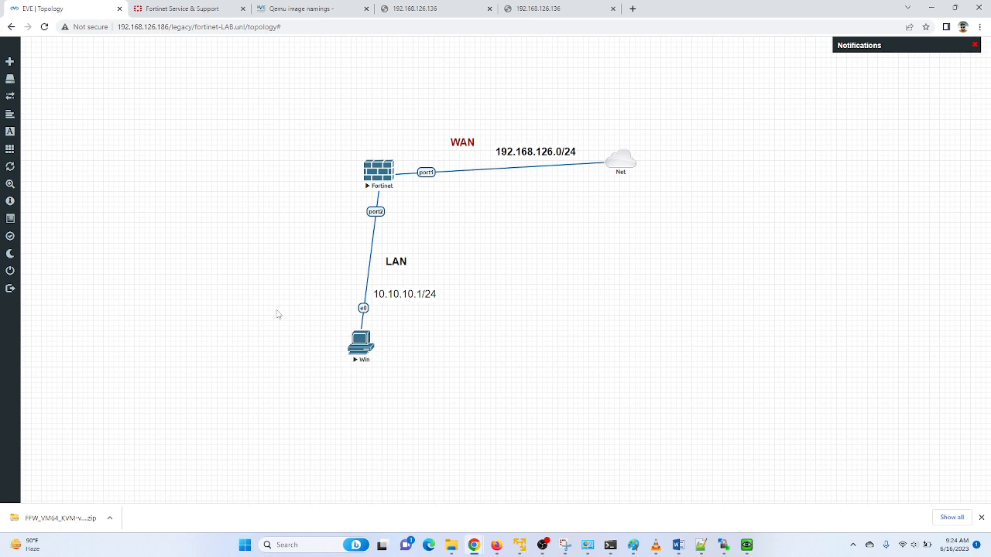
{"action": "right_click", "coordinate": [360, 344]}
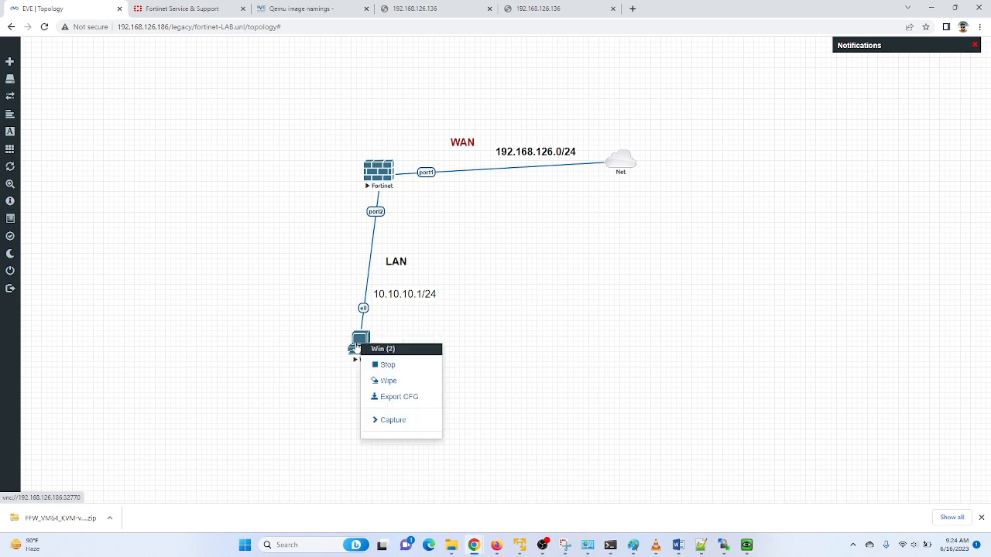
{"action": "left_click", "coordinate": [359, 346]}
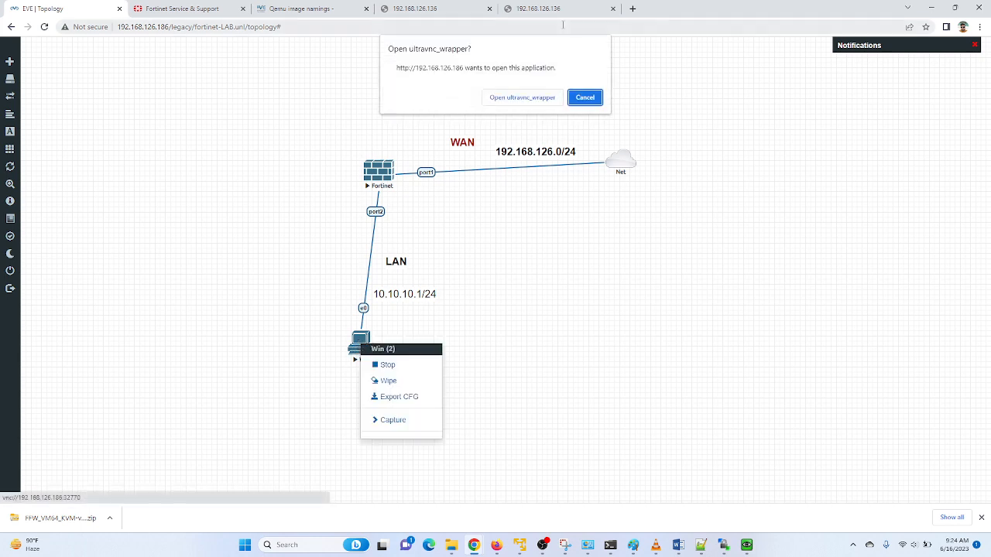
{"action": "left_click", "coordinate": [508, 100]}
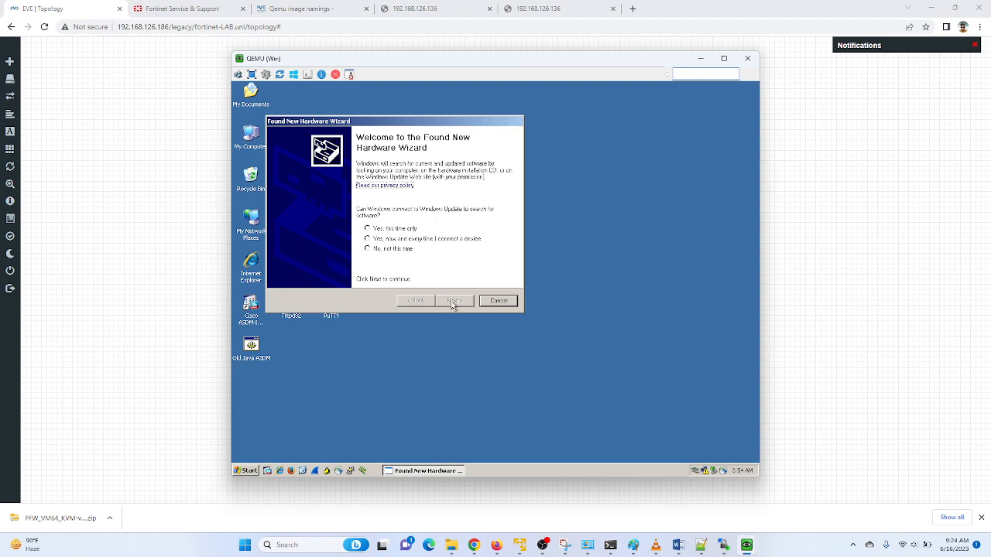
{"action": "left_click", "coordinate": [404, 230]}
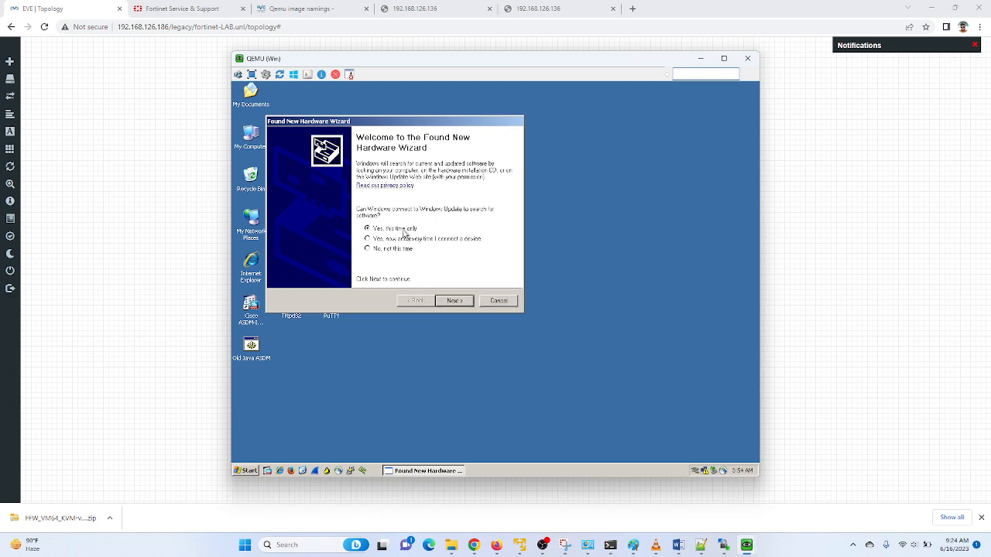
{"action": "left_click", "coordinate": [447, 302]}
{"action": "left_click", "coordinate": [449, 302]}
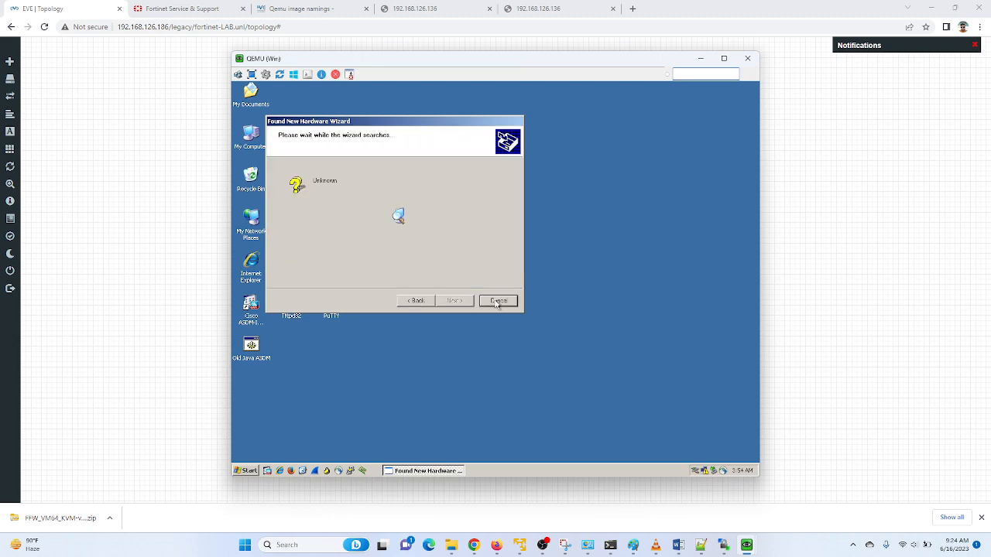
Confirm the Local Area Connection's TCP/IP is set to automatic, then disable the connection.
{"action": "double_click", "coordinate": [704, 472]}
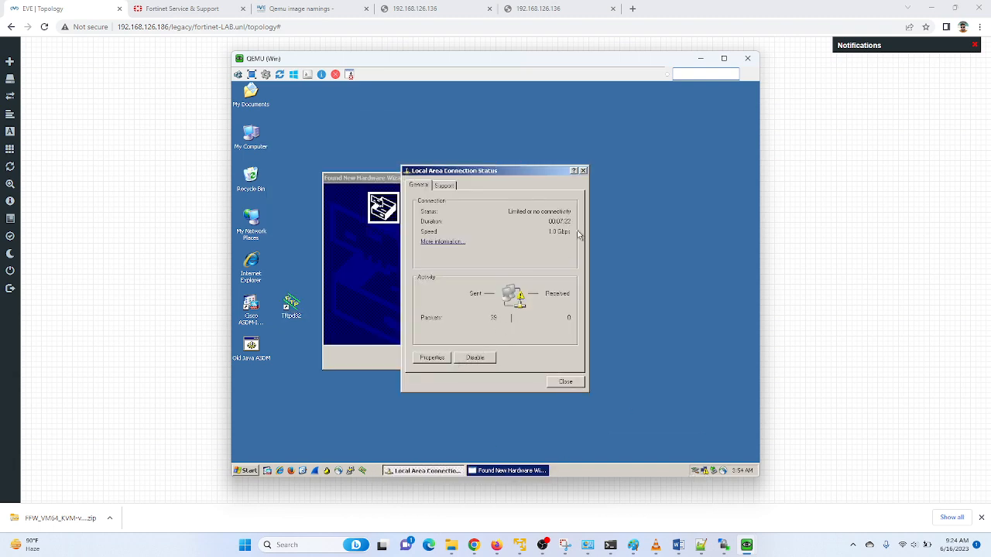
{"action": "left_click", "coordinate": [445, 358]}
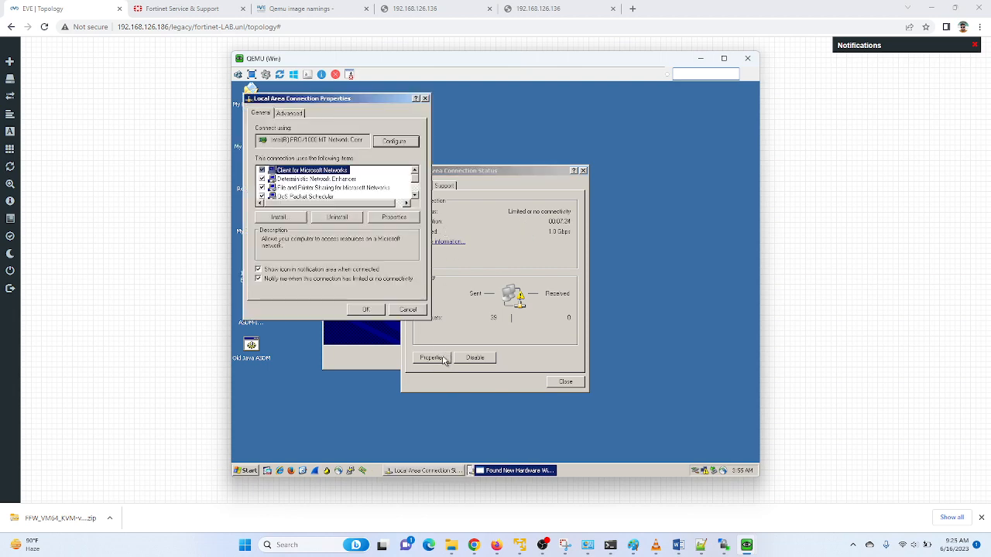
{"action": "left_click", "coordinate": [415, 195]}
{"action": "left_click", "coordinate": [415, 195]}
{"action": "left_click", "coordinate": [415, 196]}
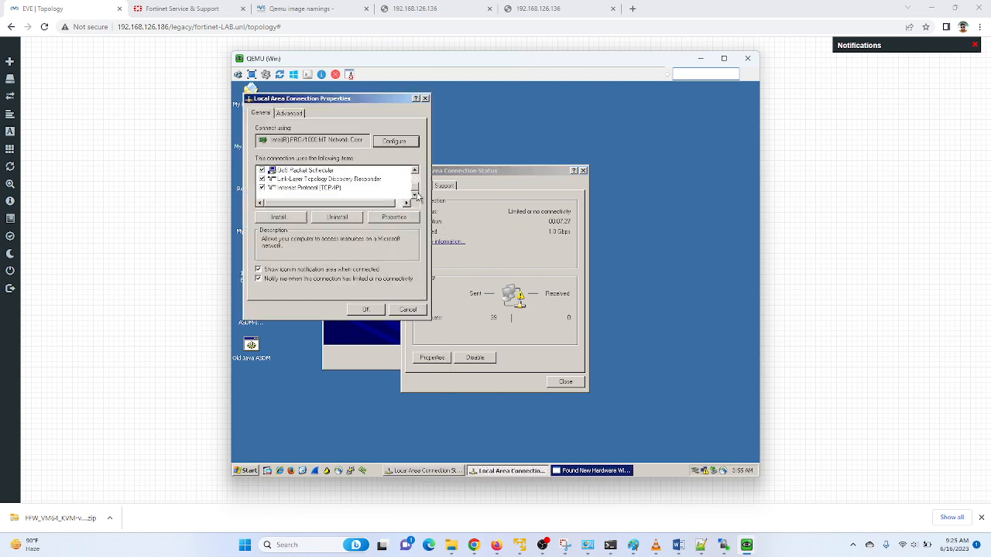
{"action": "left_click", "coordinate": [328, 189]}
{"action": "left_click", "coordinate": [384, 220]}
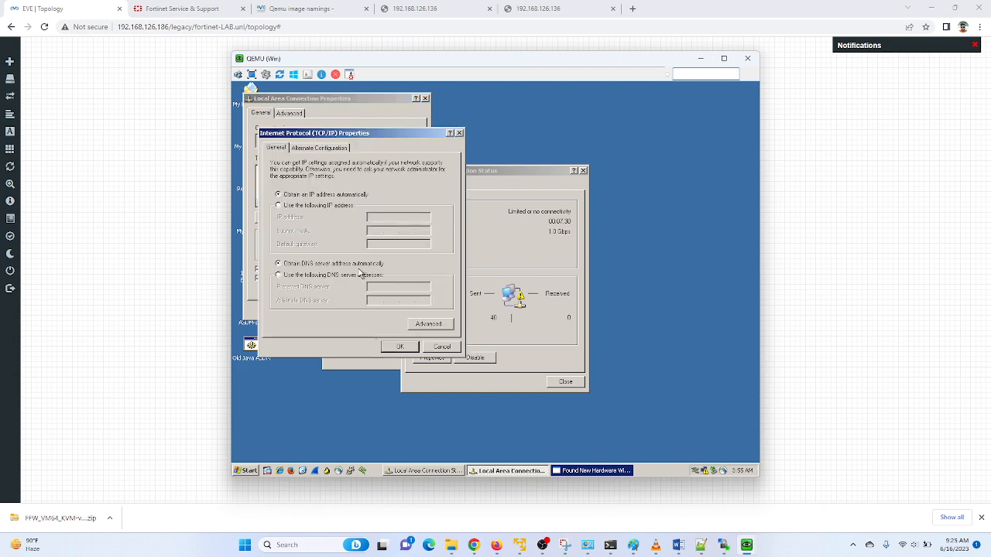
{"action": "left_click", "coordinate": [399, 348]}
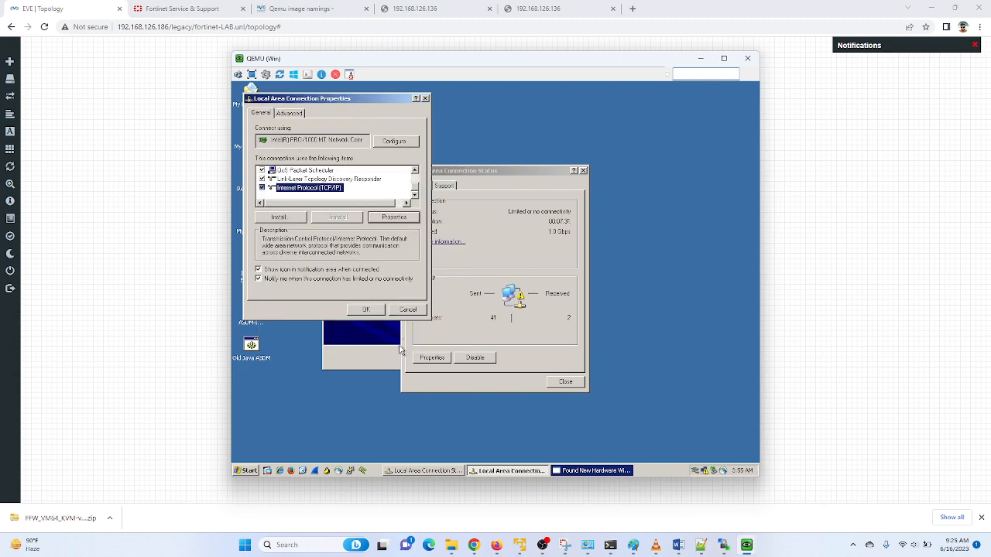
{"action": "left_click", "coordinate": [379, 308]}
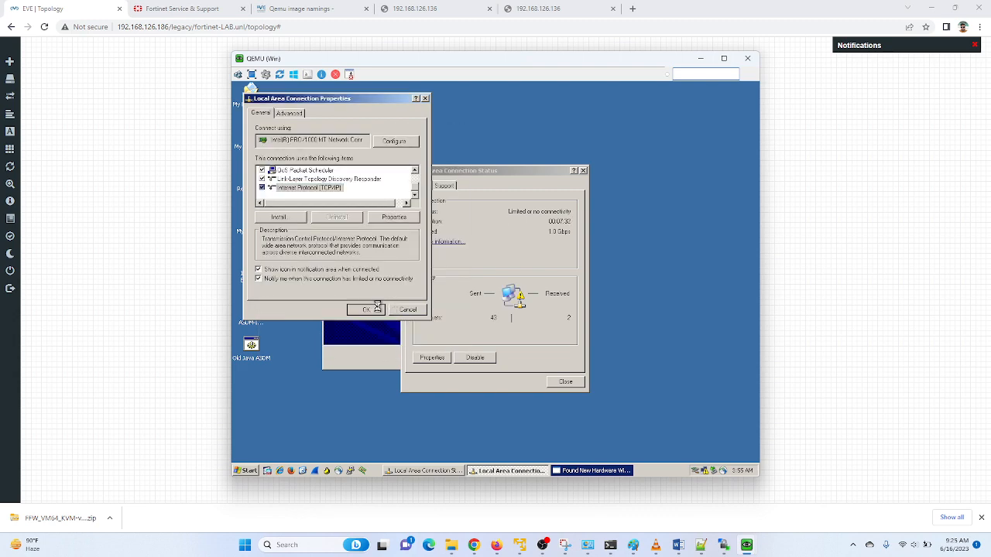
{"action": "left_click", "coordinate": [475, 360]}
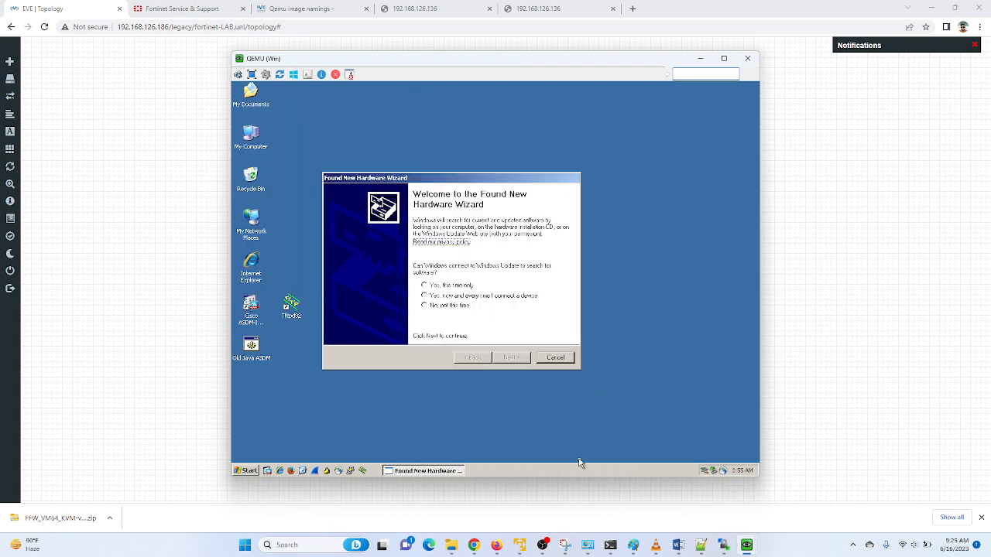
Run ncpa.cpl and enable the Local Area Connection.
{"action": "left_click", "coordinate": [247, 471]}
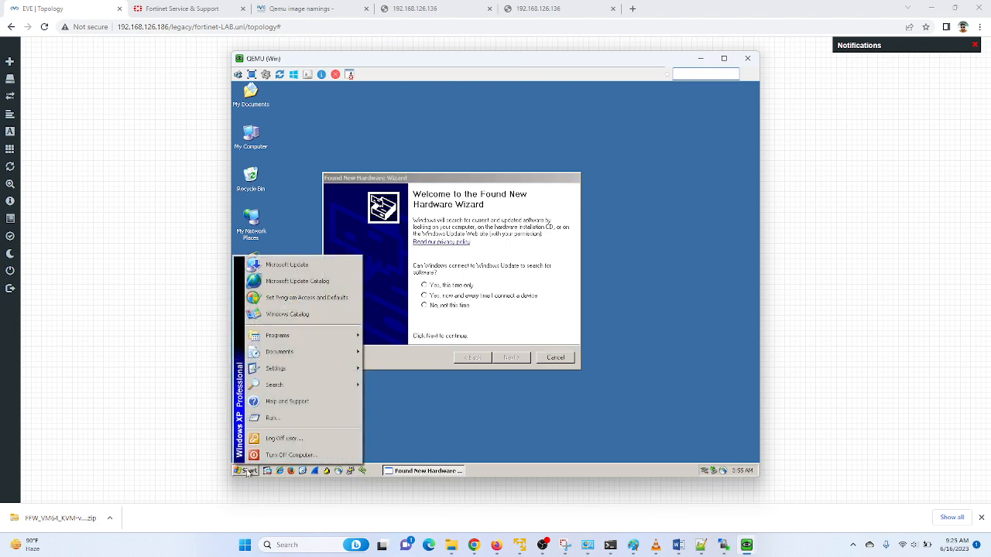
{"action": "left_click", "coordinate": [269, 418]}
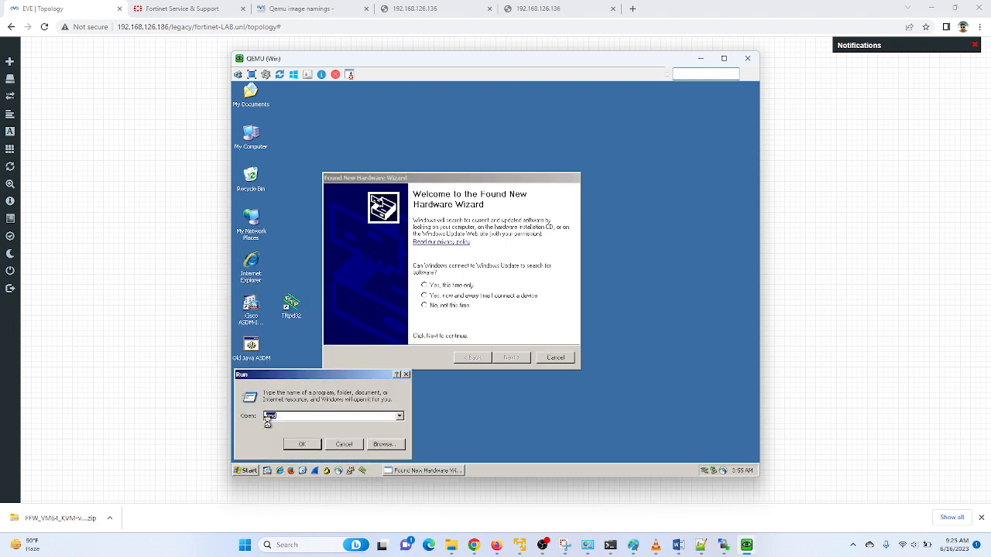
{"action": "type", "text": "ncpa.cpl"}
{"action": "key", "text": "Return"}
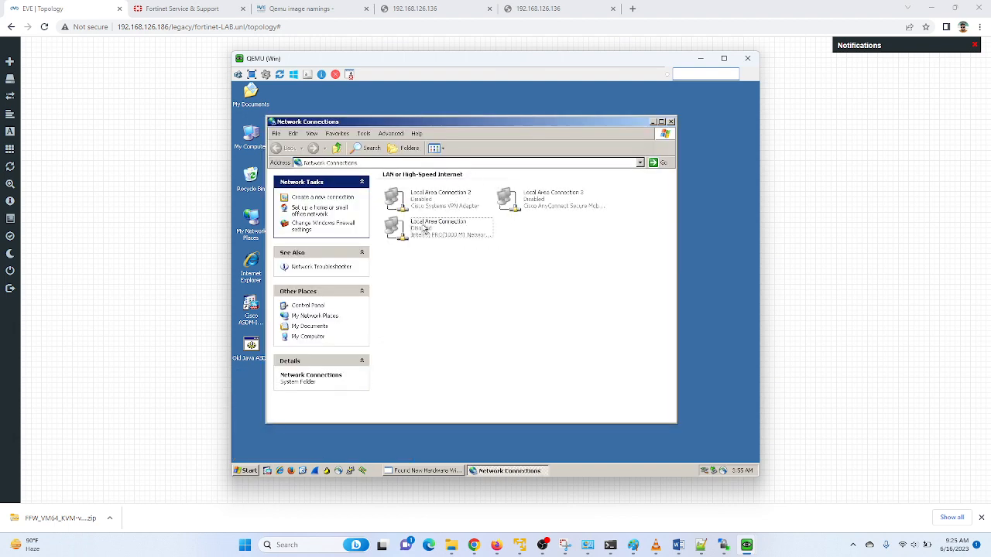
{"action": "left_click", "coordinate": [425, 229]}
{"action": "right_click", "coordinate": [424, 230]}
{"action": "left_click", "coordinate": [430, 235]}
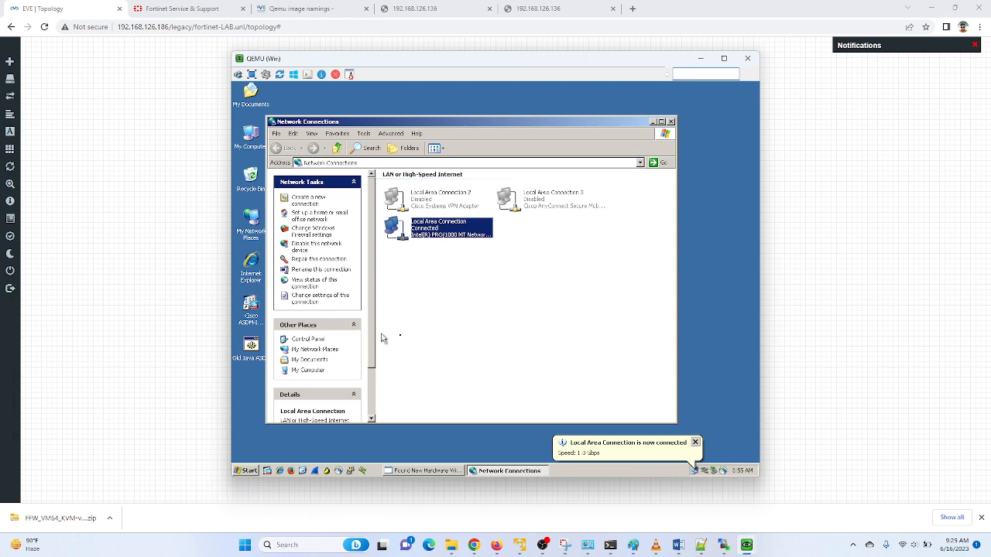
Open the Run box again and clear the previous command.
{"action": "left_click", "coordinate": [246, 471]}
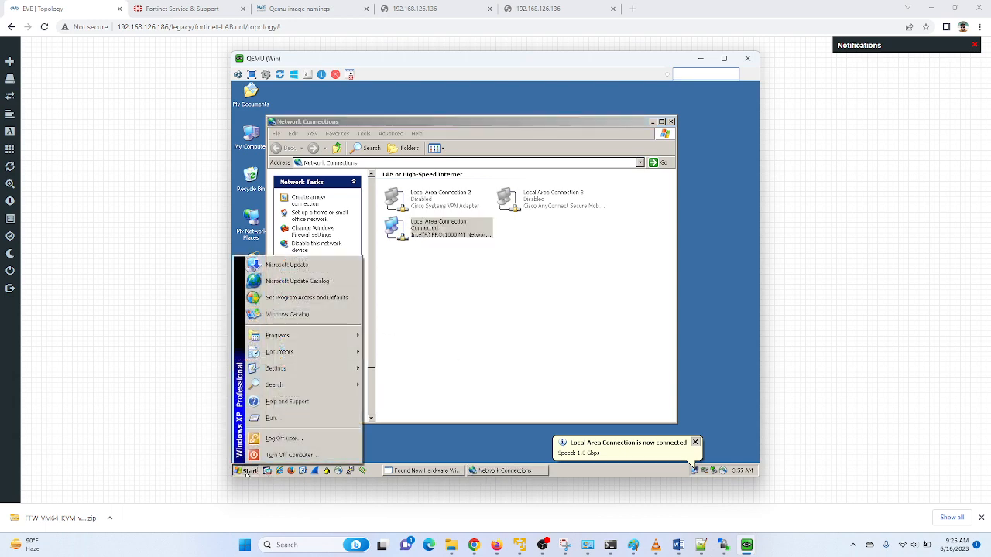
{"action": "left_click", "coordinate": [279, 423]}
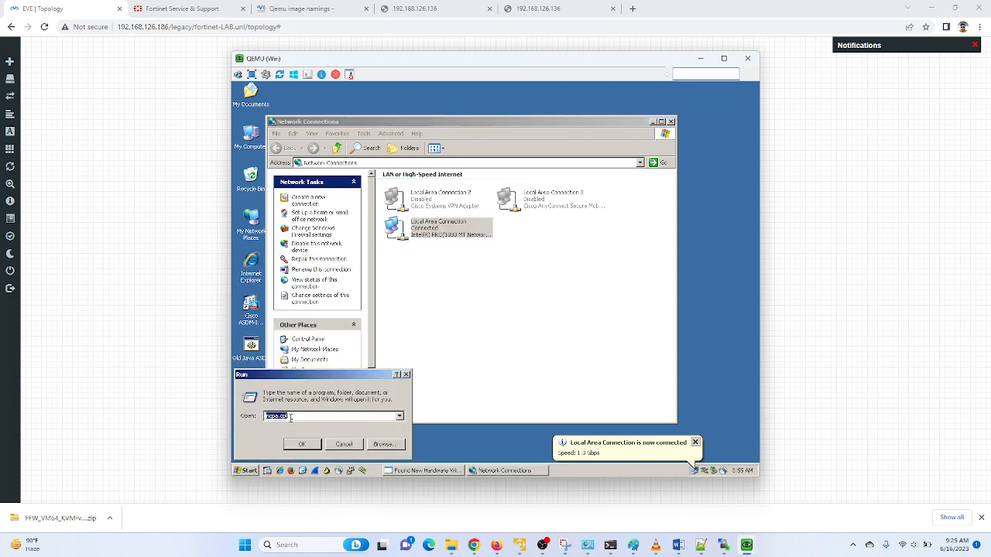
{"action": "key", "text": "BackSpace"}
Start cmd and check the client's address with ipconfig.
{"action": "type", "text": "cmd"}
{"action": "key", "text": "Return"}
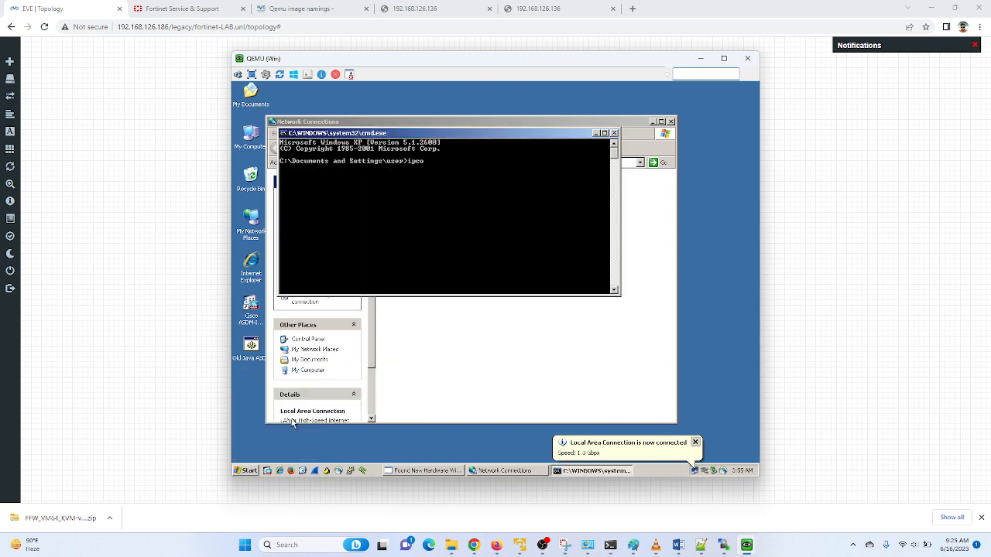
{"action": "type", "text": "ipconfig"}
{"action": "key", "text": "Return"}
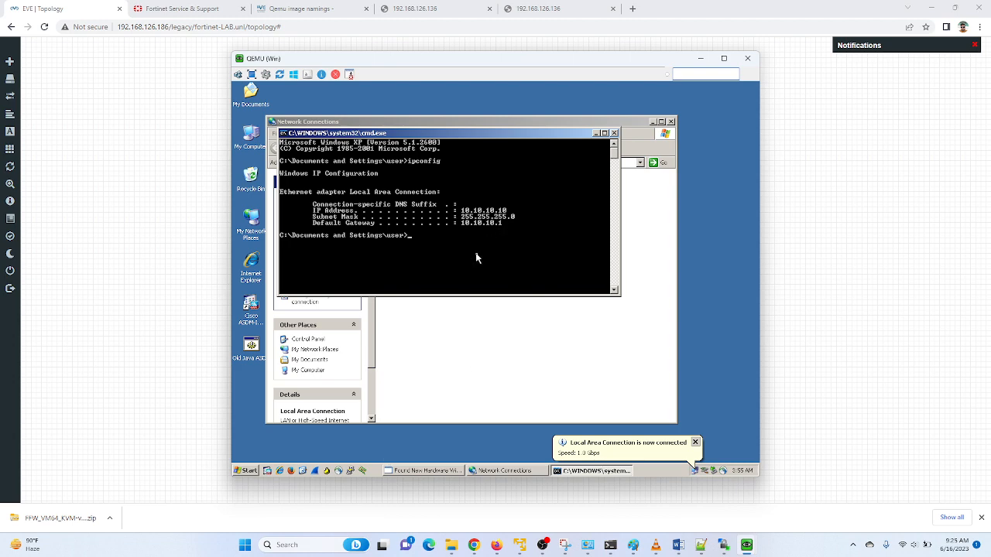
Ping 8.8.8.8 without reply, then ping gateway 10.10.10.1 successfully.
{"action": "type", "text": "ping"}
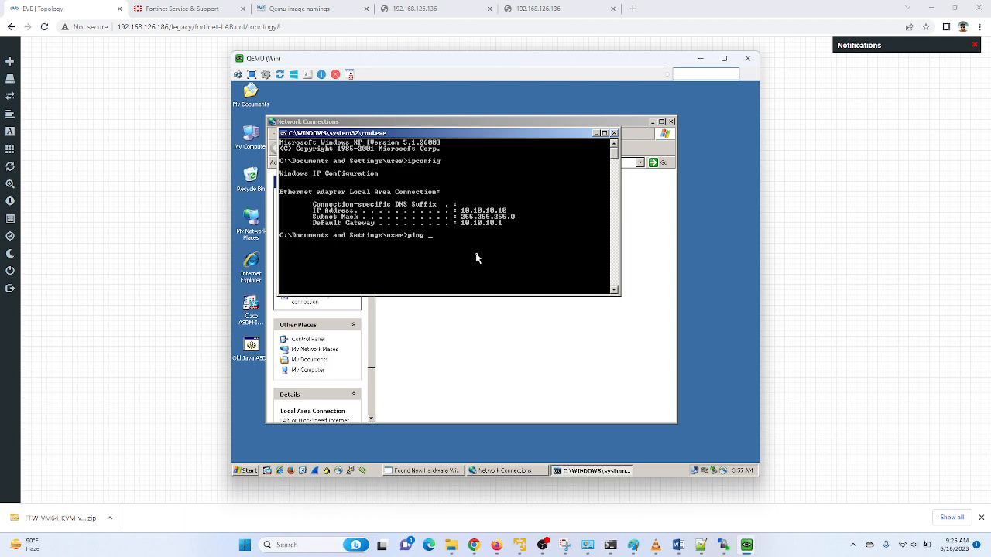
{"action": "type", "text": " 8.8.8.8"}
{"action": "key", "text": "Return"}
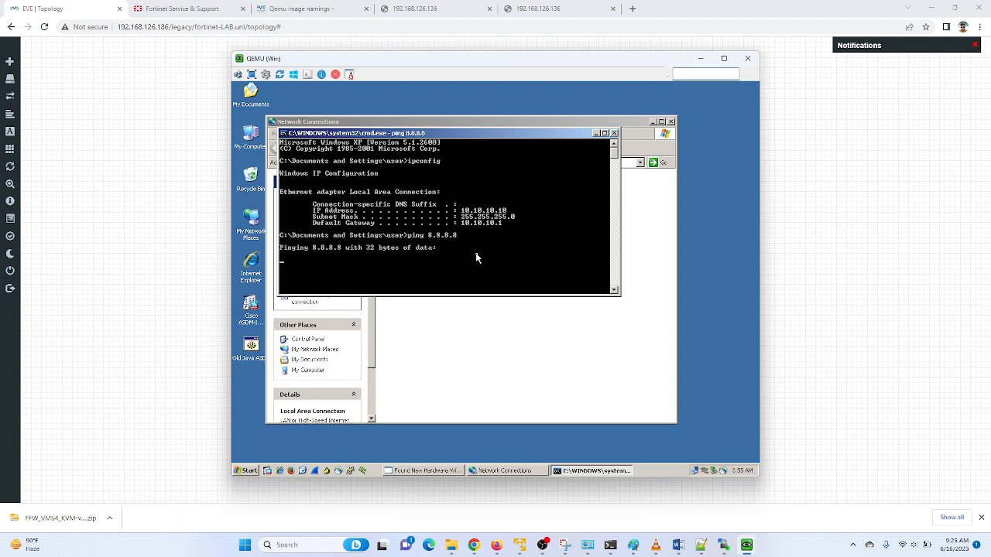
{"action": "key", "text": "ctrl+c"}
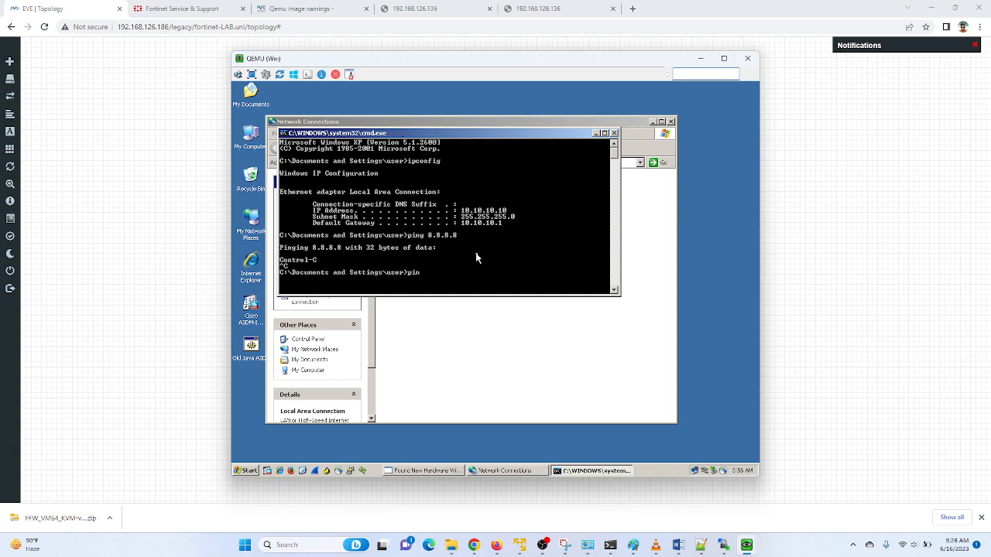
{"action": "type", "text": "ping 10.10.10.1"}
{"action": "key", "text": "Return"}
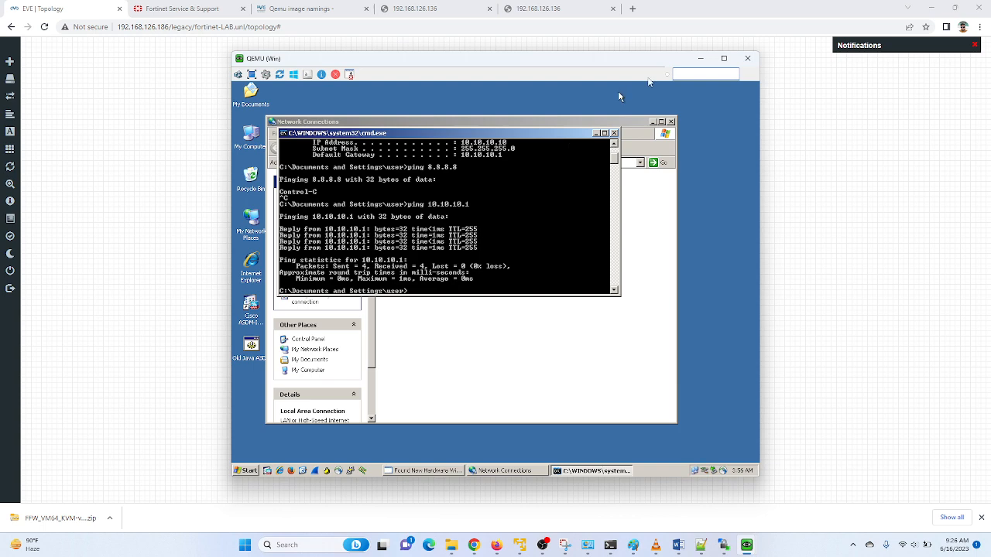
{"action": "left_click", "coordinate": [701, 60]}
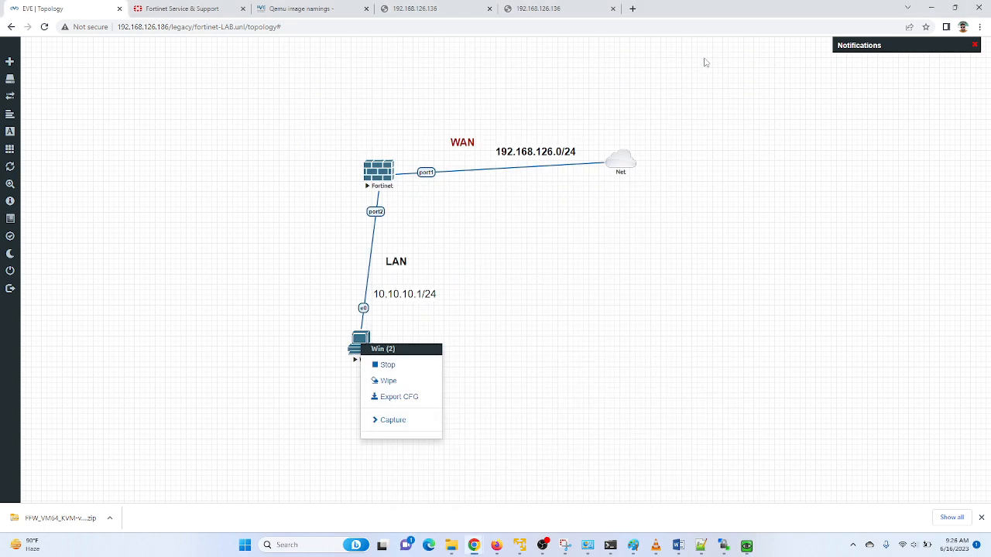
Back in FortiGate, open Policy & Objects > Firewall Policy and expand the Implicit group.
{"action": "left_click", "coordinate": [527, 342]}
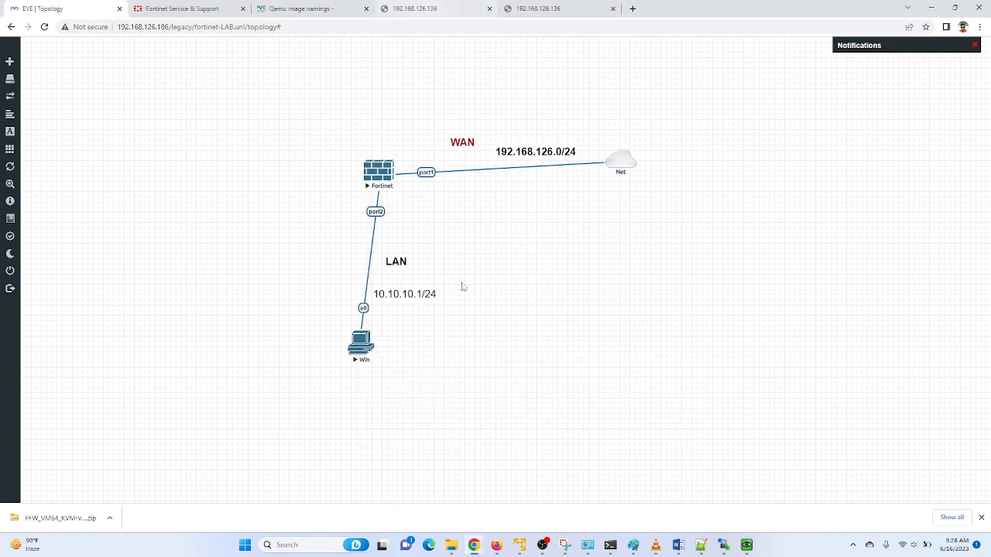
{"action": "mouse_move", "coordinate": [476, 544]}
{"action": "left_click", "coordinate": [535, 483]}
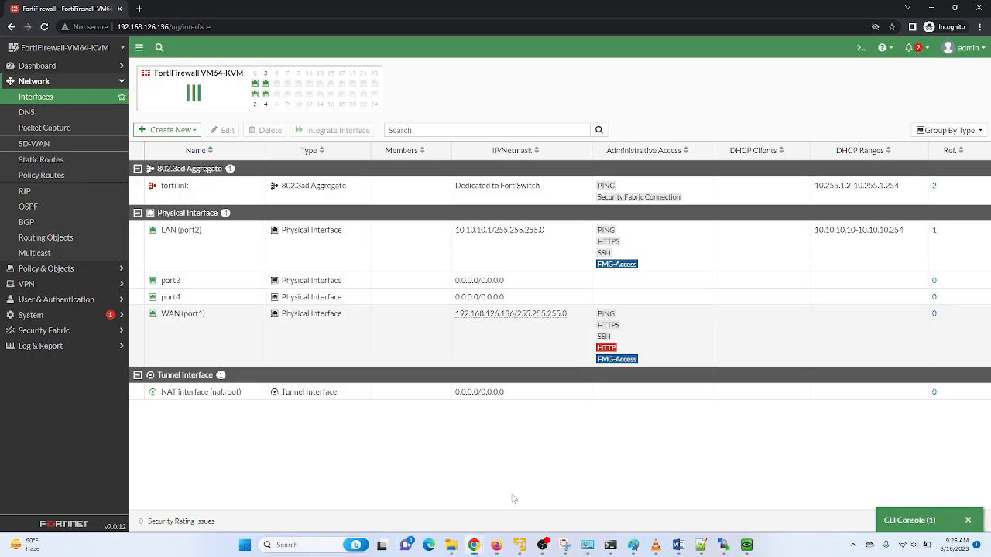
{"action": "left_click", "coordinate": [51, 82]}
{"action": "left_click", "coordinate": [46, 97]}
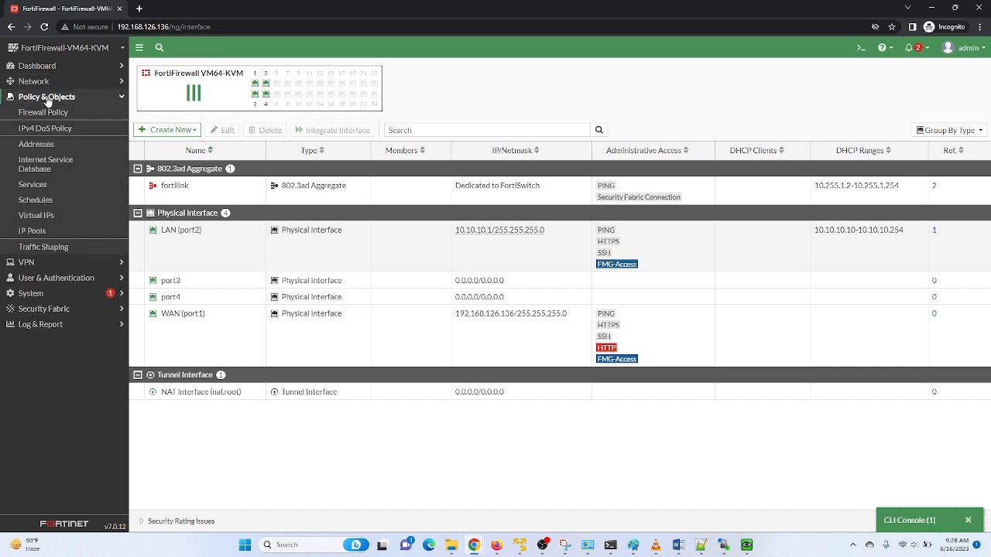
{"action": "left_click", "coordinate": [48, 113]}
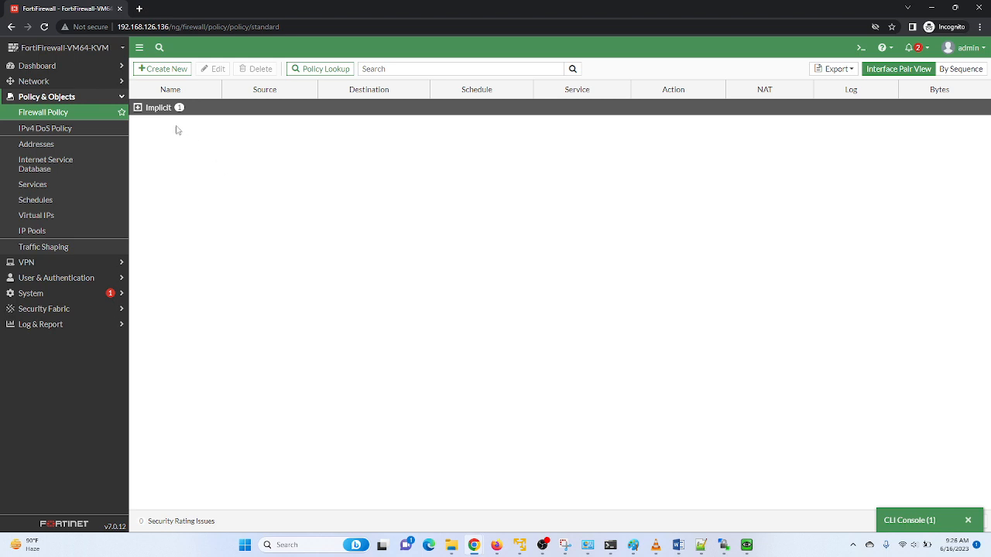
{"action": "left_click", "coordinate": [138, 107]}
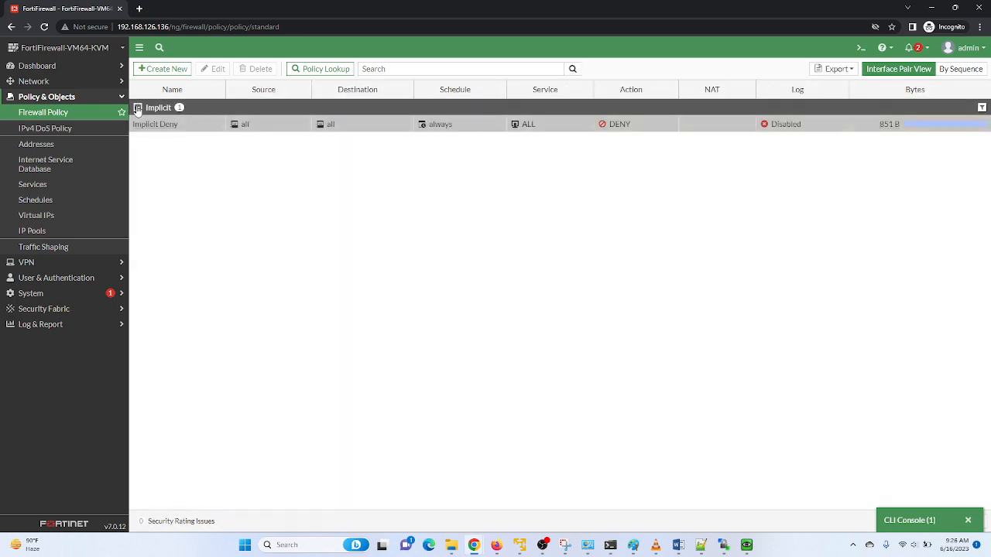
{"action": "left_click", "coordinate": [287, 544]}
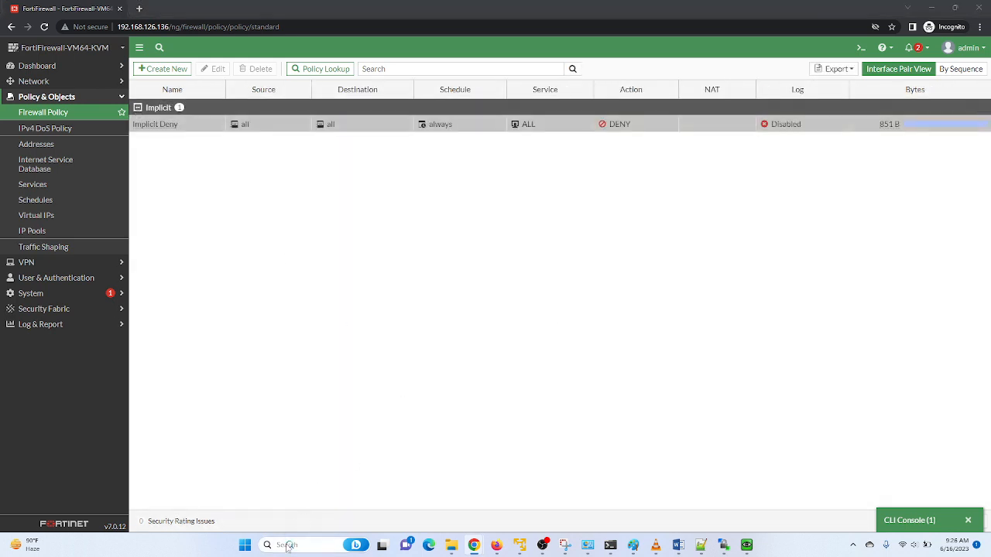
Launch Paint and draw a central rectangle plus hexagons at upper right and lower left.
{"action": "type", "text": "pai"}
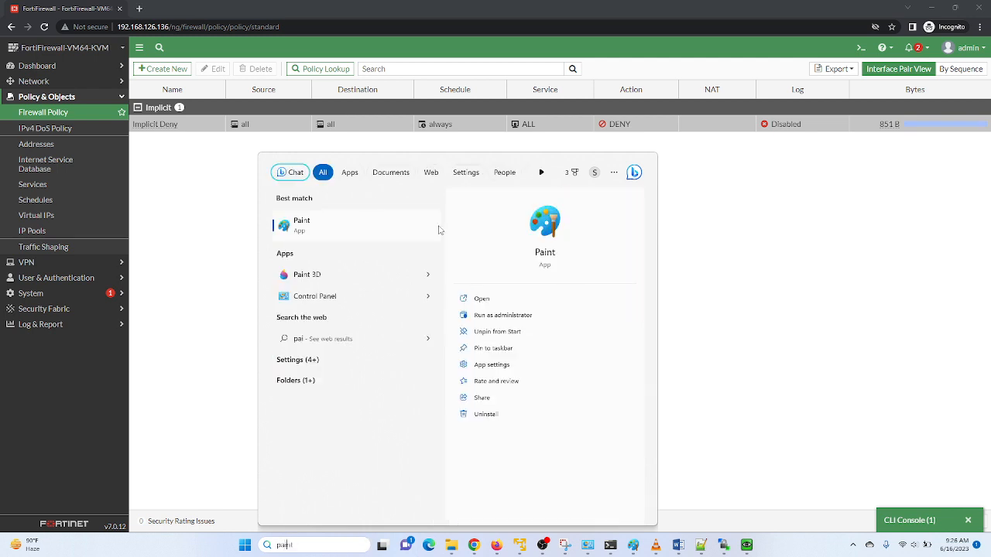
{"action": "left_click", "coordinate": [316, 226]}
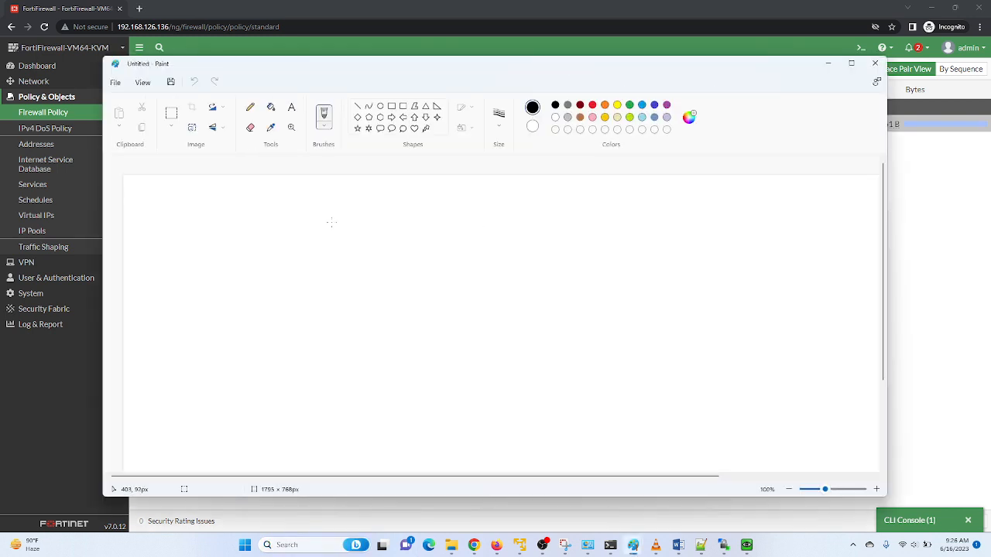
{"action": "left_click", "coordinate": [392, 108]}
{"action": "left_click_drag", "start_coordinate": [391, 237], "coordinate": [543, 275]}
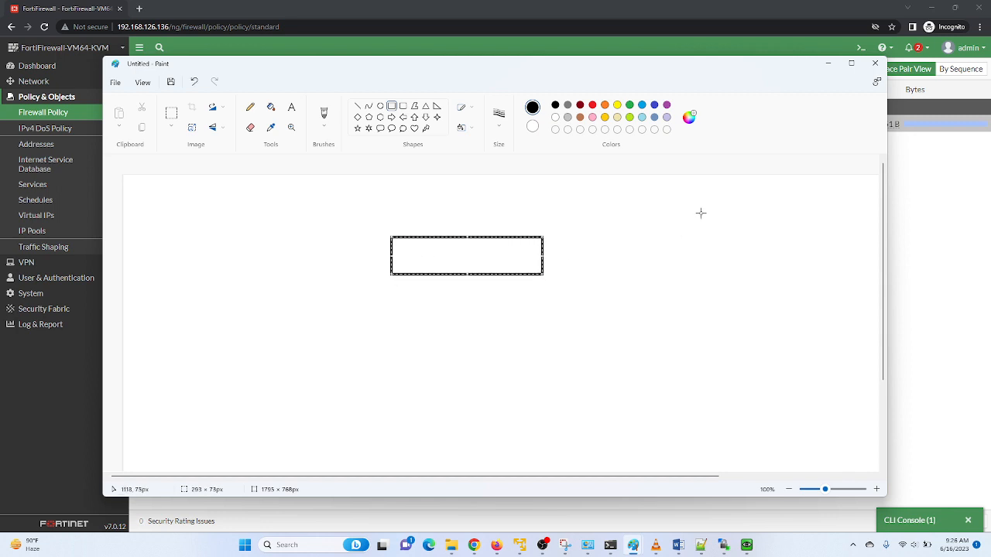
{"action": "left_click", "coordinate": [380, 118]}
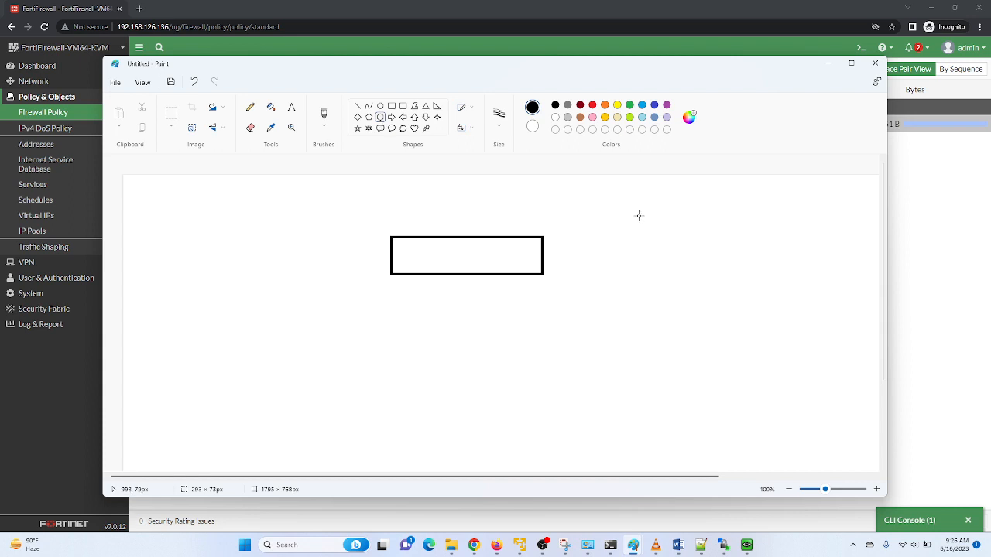
{"action": "left_click_drag", "start_coordinate": [614, 201], "coordinate": [741, 248]}
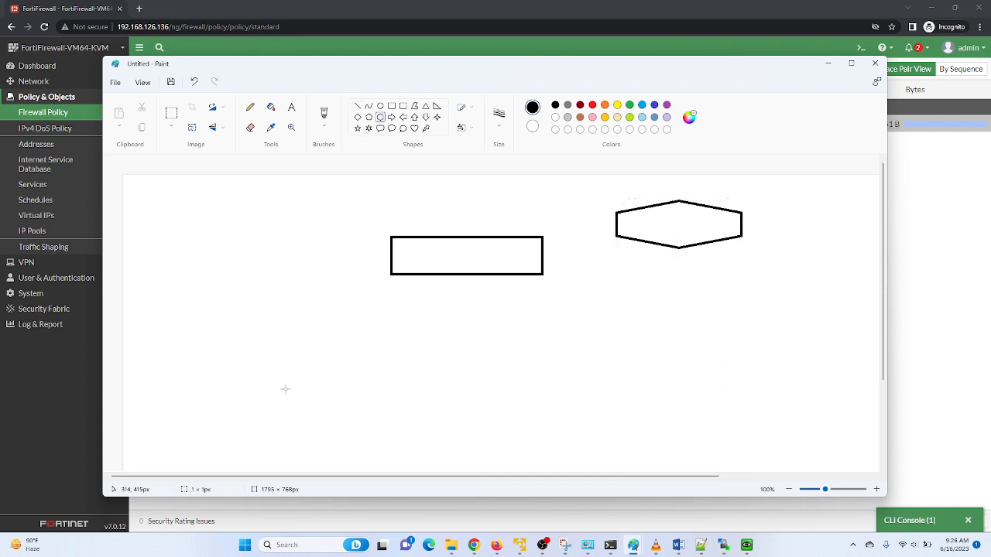
{"action": "mouse_move", "coordinate": [284, 388]}
{"action": "left_mouse_down"}
{"action": "mouse_move", "coordinate": [392, 420]}
{"action": "mouse_move", "coordinate": [371, 429]}
{"action": "left_mouse_up"}
{"action": "left_click", "coordinate": [250, 107]}
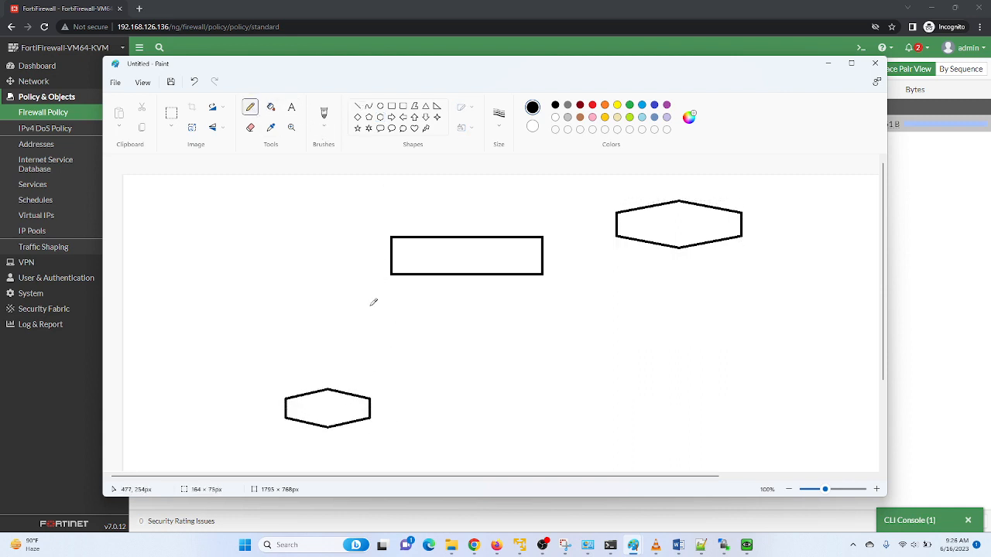
Draw pencil lines linking the lower hexagon to the rectangle and the rectangle to the upper-right hexagon.
{"action": "left_click_drag", "start_coordinate": [350, 388], "coordinate": [395, 282]}
{"action": "left_click_drag", "start_coordinate": [405, 308], "coordinate": [440, 309]}
{"action": "left_click_drag", "start_coordinate": [544, 260], "coordinate": [616, 219]}
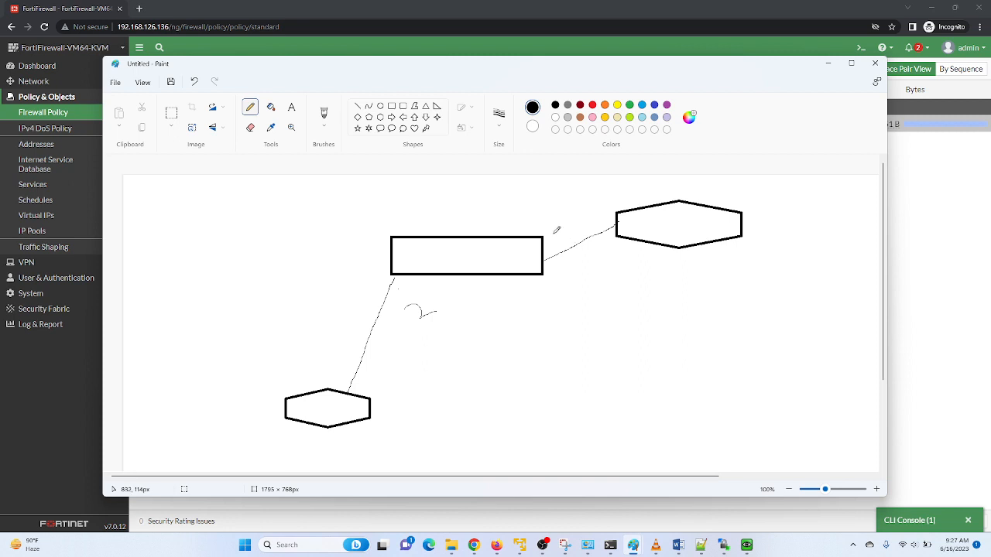
{"action": "left_click_drag", "start_coordinate": [555, 231], "coordinate": [561, 241]}
Trace more freehand paths from the lower hexagon across to the right hexagon, then minimize Paint.
{"action": "mouse_move", "coordinate": [331, 390]}
{"action": "left_mouse_down"}
{"action": "mouse_move", "coordinate": [271, 301]}
{"action": "mouse_move", "coordinate": [312, 225]}
{"action": "mouse_move", "coordinate": [392, 222]}
{"action": "mouse_move", "coordinate": [398, 256]}
{"action": "left_mouse_up"}
{"action": "mouse_move", "coordinate": [397, 227]}
{"action": "left_mouse_down"}
{"action": "mouse_move", "coordinate": [443, 232]}
{"action": "mouse_move", "coordinate": [519, 267]}
{"action": "mouse_move", "coordinate": [573, 256]}
{"action": "mouse_move", "coordinate": [576, 236]}
{"action": "mouse_move", "coordinate": [582, 252]}
{"action": "left_mouse_up"}
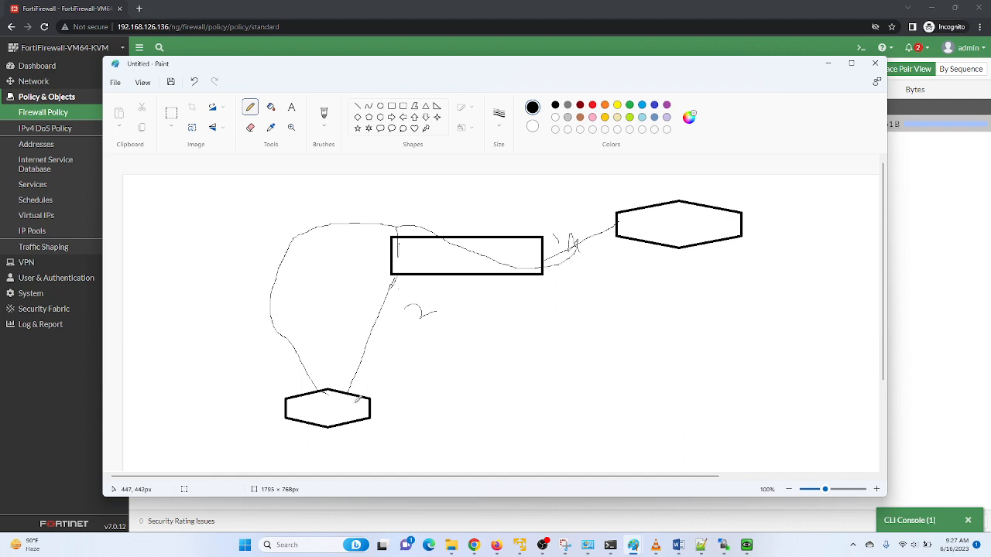
{"action": "mouse_move", "coordinate": [357, 399]}
{"action": "left_mouse_down"}
{"action": "mouse_move", "coordinate": [332, 330]}
{"action": "mouse_move", "coordinate": [349, 225]}
{"action": "mouse_move", "coordinate": [507, 178]}
{"action": "mouse_move", "coordinate": [623, 216]}
{"action": "mouse_move", "coordinate": [575, 209]}
{"action": "left_mouse_up"}
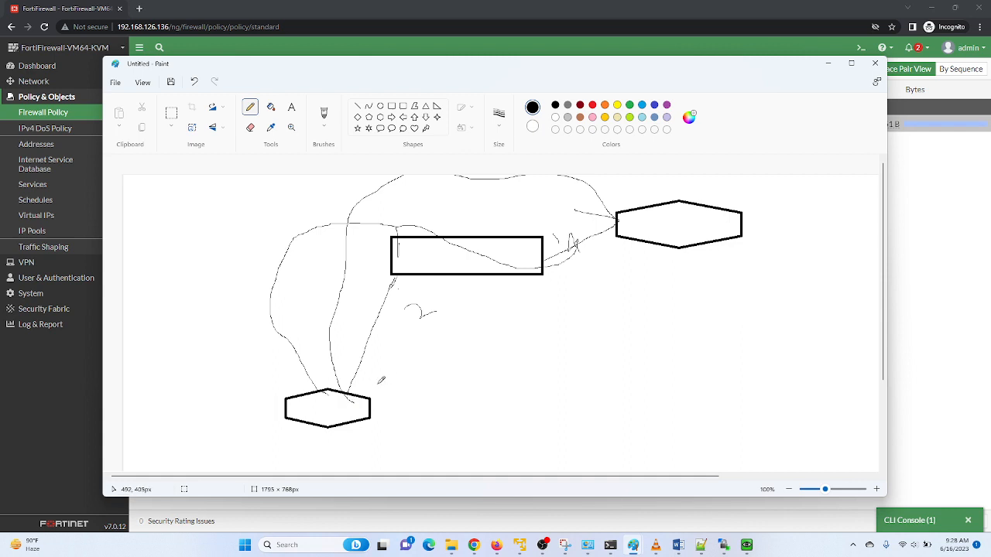
{"action": "mouse_move", "coordinate": [381, 381]}
{"action": "left_mouse_down"}
{"action": "mouse_move", "coordinate": [405, 391]}
{"action": "mouse_move", "coordinate": [400, 380]}
{"action": "mouse_move", "coordinate": [416, 375]}
{"action": "left_mouse_up"}
{"action": "mouse_move", "coordinate": [401, 277]}
{"action": "left_mouse_down"}
{"action": "mouse_move", "coordinate": [384, 280]}
{"action": "mouse_move", "coordinate": [407, 287]}
{"action": "mouse_move", "coordinate": [404, 273]}
{"action": "mouse_move", "coordinate": [382, 281]}
{"action": "mouse_move", "coordinate": [391, 295]}
{"action": "mouse_move", "coordinate": [415, 280]}
{"action": "mouse_move", "coordinate": [386, 276]}
{"action": "mouse_move", "coordinate": [405, 296]}
{"action": "mouse_move", "coordinate": [413, 282]}
{"action": "mouse_move", "coordinate": [382, 274]}
{"action": "mouse_move", "coordinate": [389, 292]}
{"action": "mouse_move", "coordinate": [411, 298]}
{"action": "mouse_move", "coordinate": [406, 275]}
{"action": "mouse_move", "coordinate": [385, 271]}
{"action": "mouse_move", "coordinate": [381, 282]}
{"action": "left_mouse_up"}
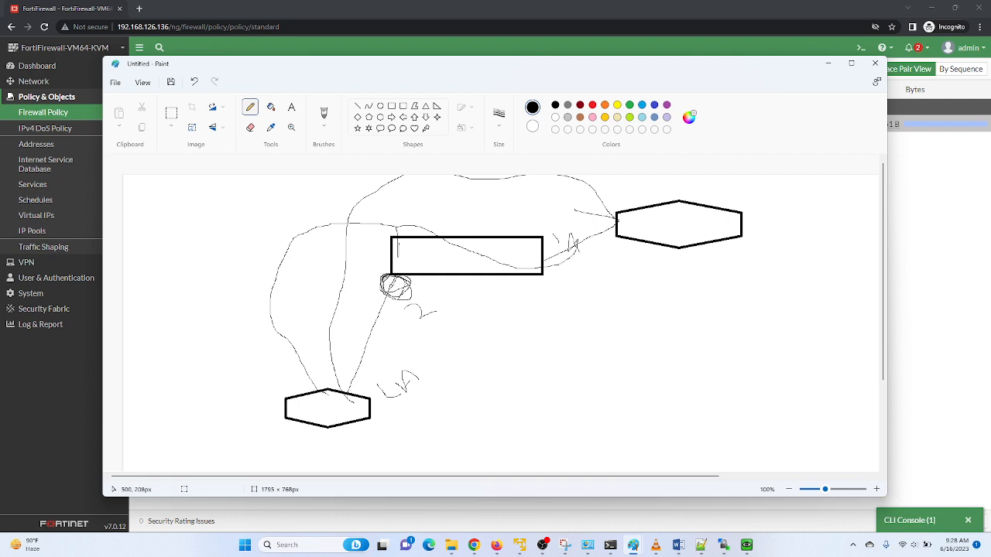
{"action": "left_click", "coordinate": [827, 63]}
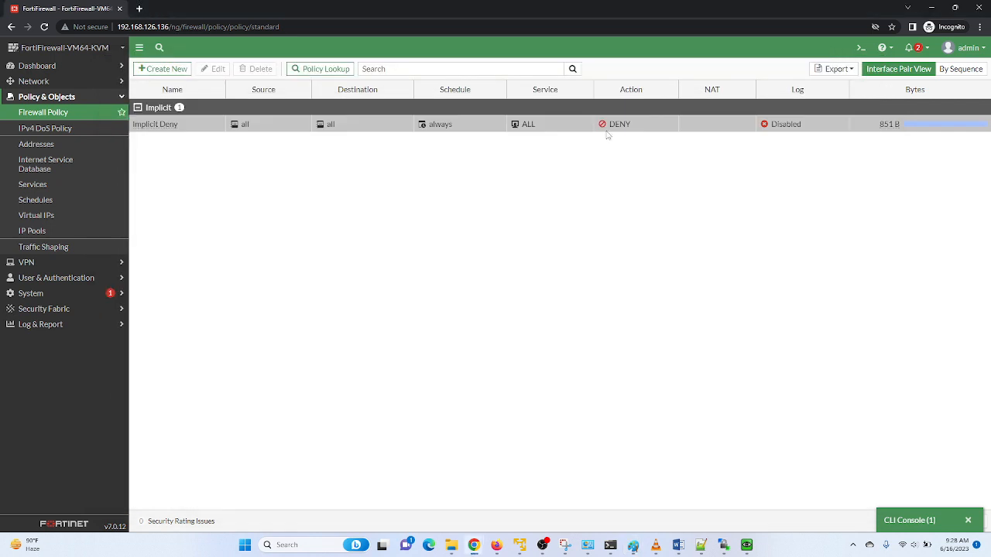
Create a new policy named LAN-to-WAN from LAN (port2) to WAN (port1).
{"action": "left_click", "coordinate": [163, 72]}
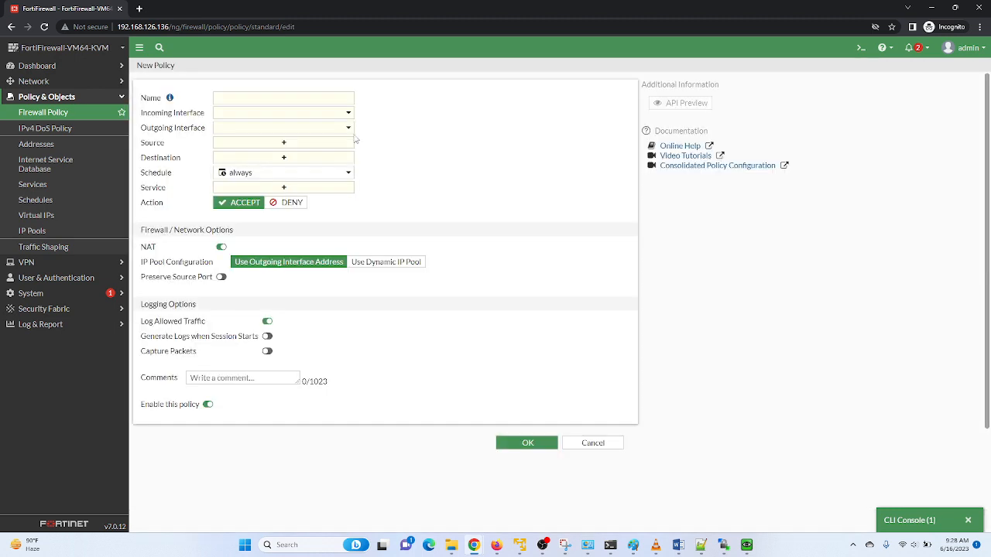
{"action": "left_click", "coordinate": [273, 99]}
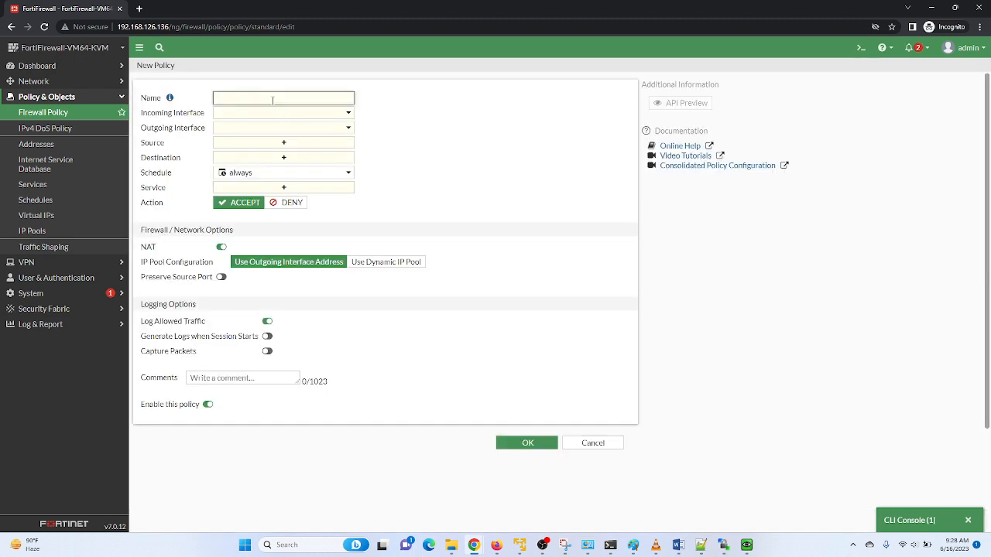
{"action": "type", "text": "LAN-to-WAN"}
{"action": "left_click", "coordinate": [270, 113]}
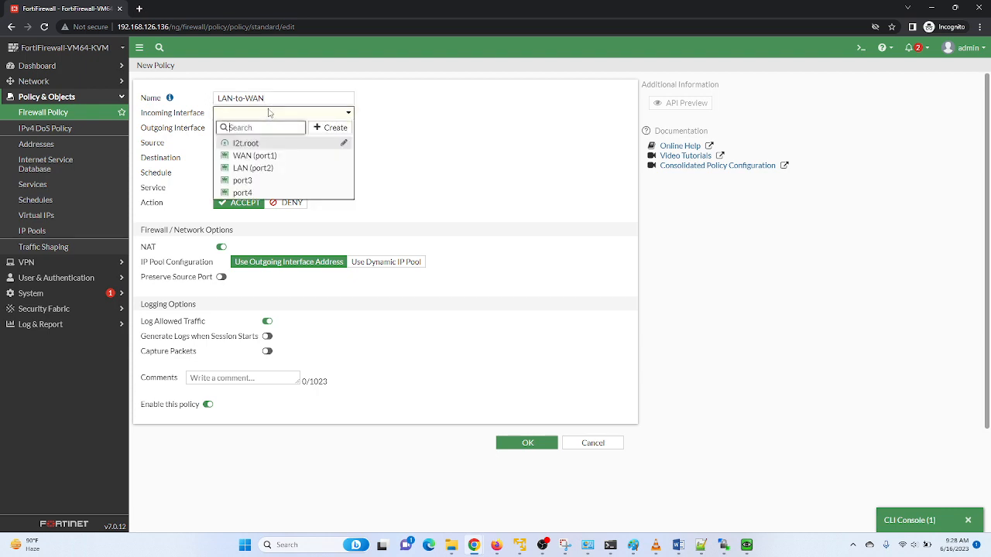
{"action": "left_click", "coordinate": [260, 169]}
{"action": "left_click", "coordinate": [304, 130]}
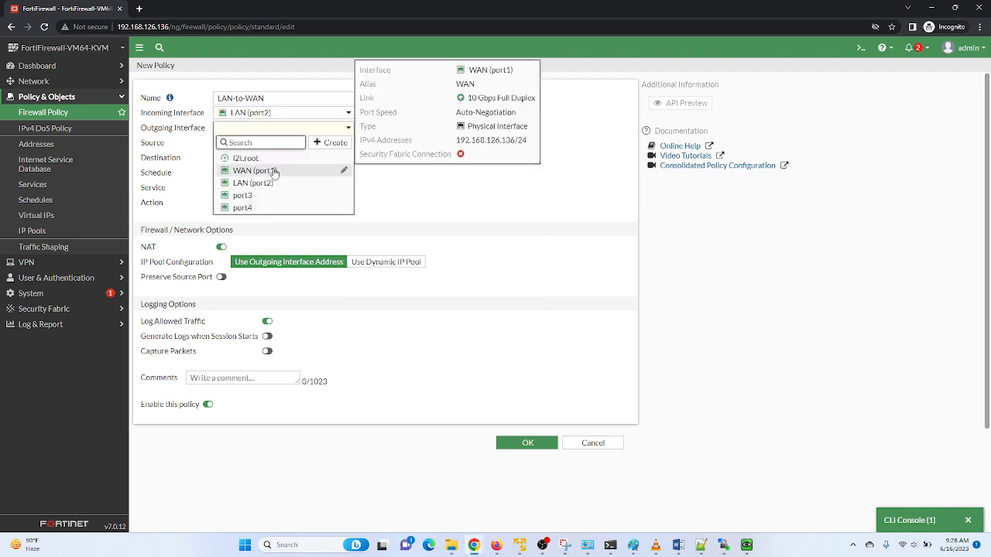
{"action": "left_click", "coordinate": [271, 171]}
Open the Source address choices, then start searching for the Paint app.
{"action": "left_click", "coordinate": [312, 144]}
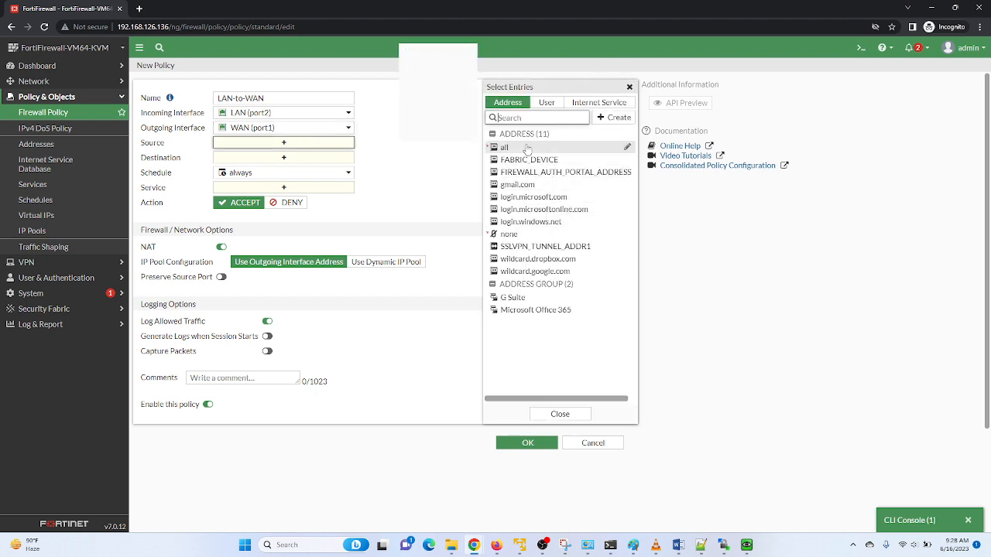
{"action": "mouse_move", "coordinate": [527, 148]}
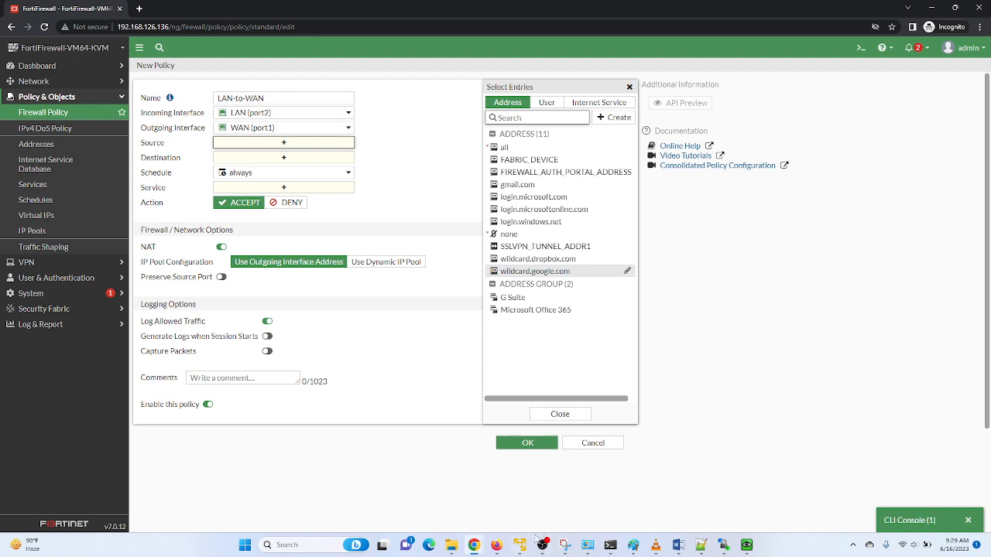
{"action": "mouse_move", "coordinate": [565, 549]}
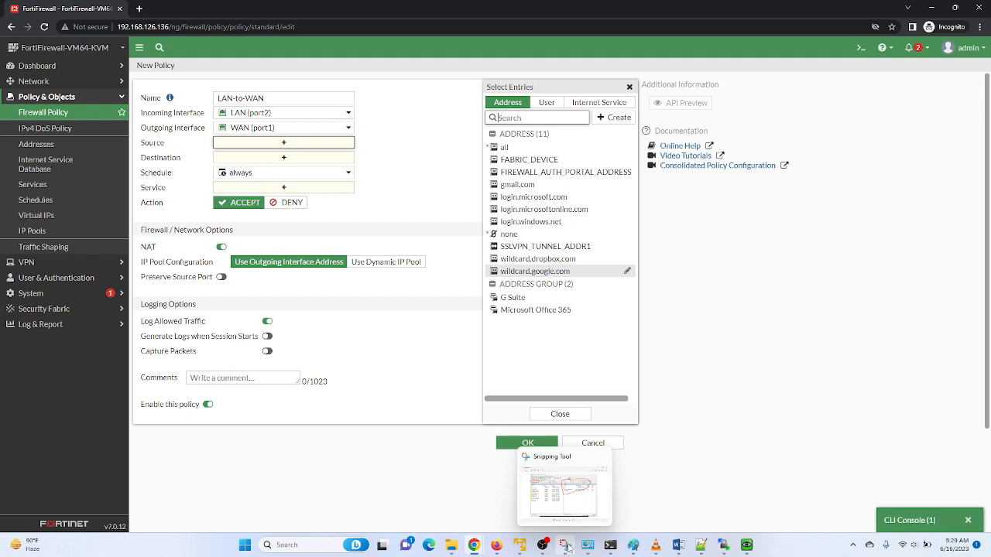
{"action": "left_click", "coordinate": [281, 545]}
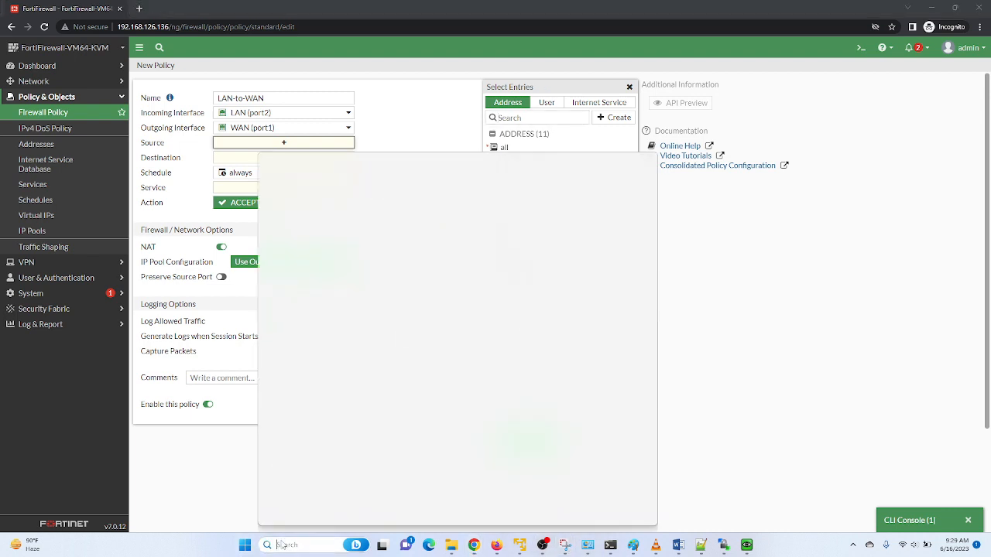
Bring the Paint network sketch to the front and hide the VLC window.
{"action": "type", "text": "pai"}
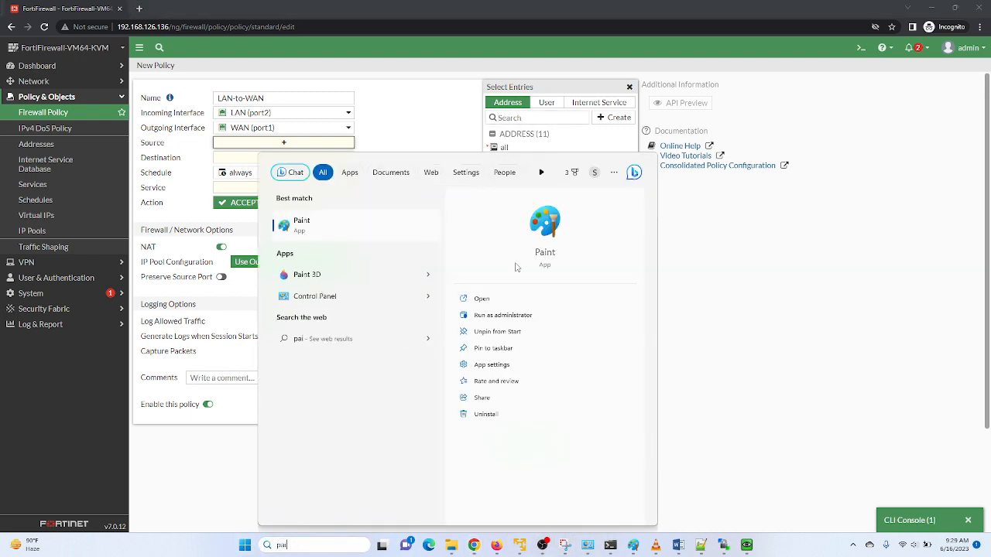
{"action": "left_click", "coordinate": [650, 547]}
{"action": "mouse_move", "coordinate": [633, 547]}
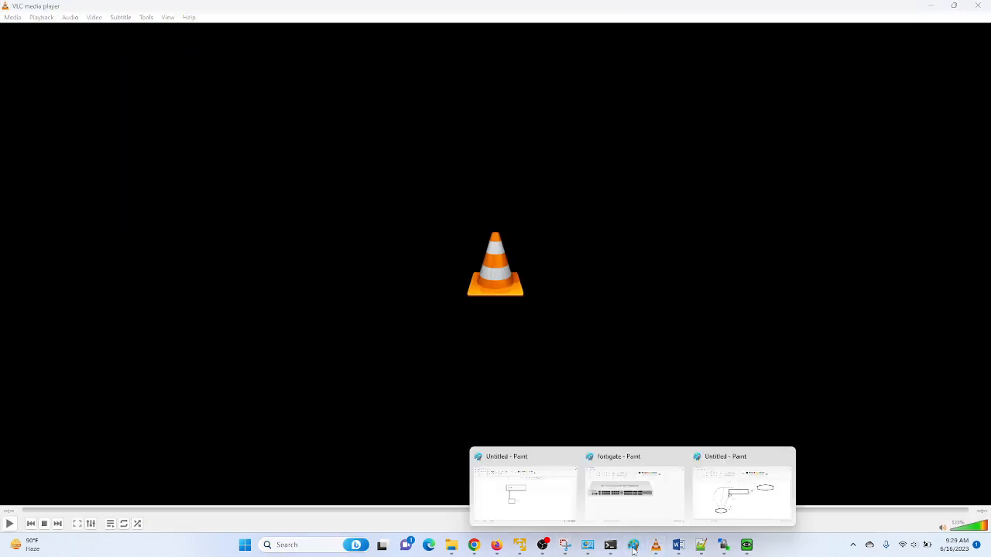
{"action": "left_click", "coordinate": [721, 504]}
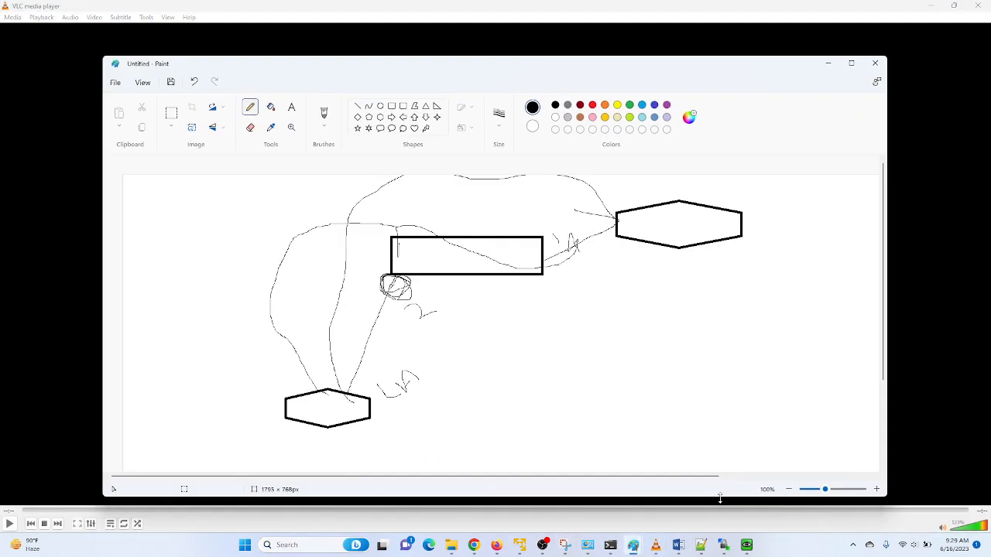
{"action": "left_click", "coordinate": [933, 6]}
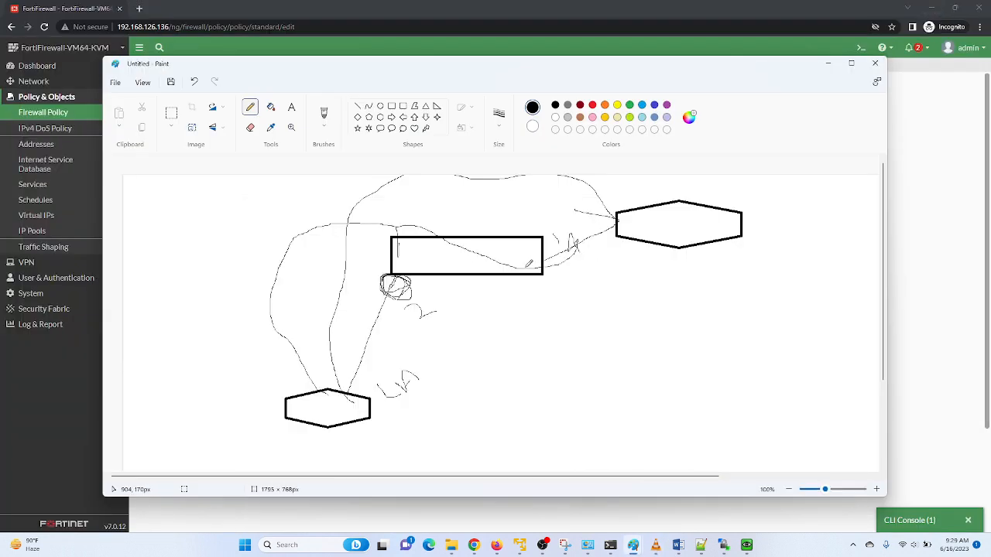
Add extra pencil strokes below the rectangle and beside the lower hexagon, then minimize Paint.
{"action": "mouse_move", "coordinate": [408, 276]}
{"action": "left_mouse_down"}
{"action": "mouse_move", "coordinate": [437, 396]}
{"action": "mouse_move", "coordinate": [406, 422]}
{"action": "mouse_move", "coordinate": [482, 354]}
{"action": "mouse_move", "coordinate": [506, 425]}
{"action": "mouse_move", "coordinate": [409, 410]}
{"action": "left_mouse_up"}
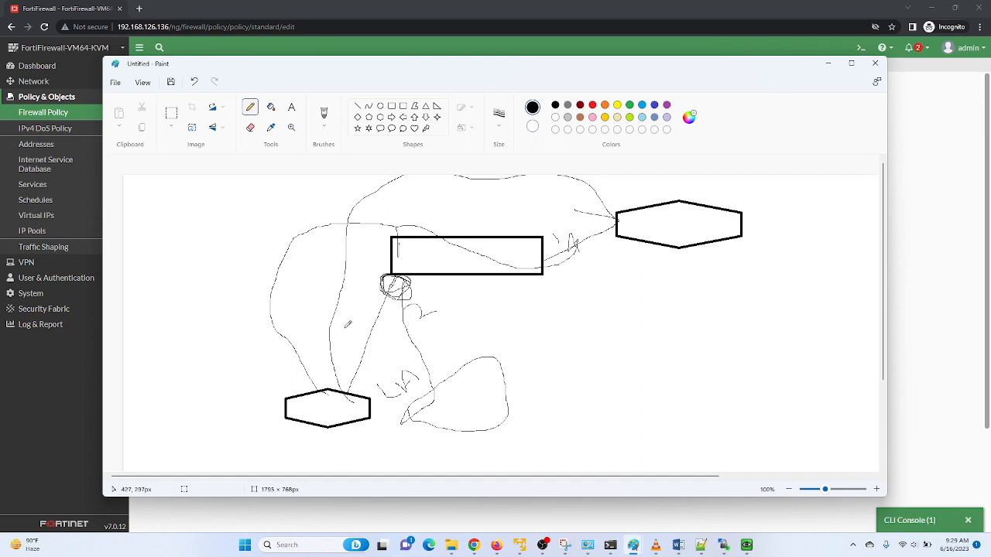
{"action": "mouse_move", "coordinate": [330, 326]}
{"action": "left_mouse_down"}
{"action": "mouse_move", "coordinate": [405, 357]}
{"action": "mouse_move", "coordinate": [323, 373]}
{"action": "mouse_move", "coordinate": [336, 330]}
{"action": "left_mouse_up"}
{"action": "left_click_drag", "start_coordinate": [342, 353], "coordinate": [349, 351]}
{"action": "mouse_move", "coordinate": [417, 323]}
{"action": "left_mouse_down"}
{"action": "mouse_move", "coordinate": [435, 340]}
{"action": "mouse_move", "coordinate": [435, 304]}
{"action": "mouse_move", "coordinate": [448, 322]}
{"action": "left_mouse_up"}
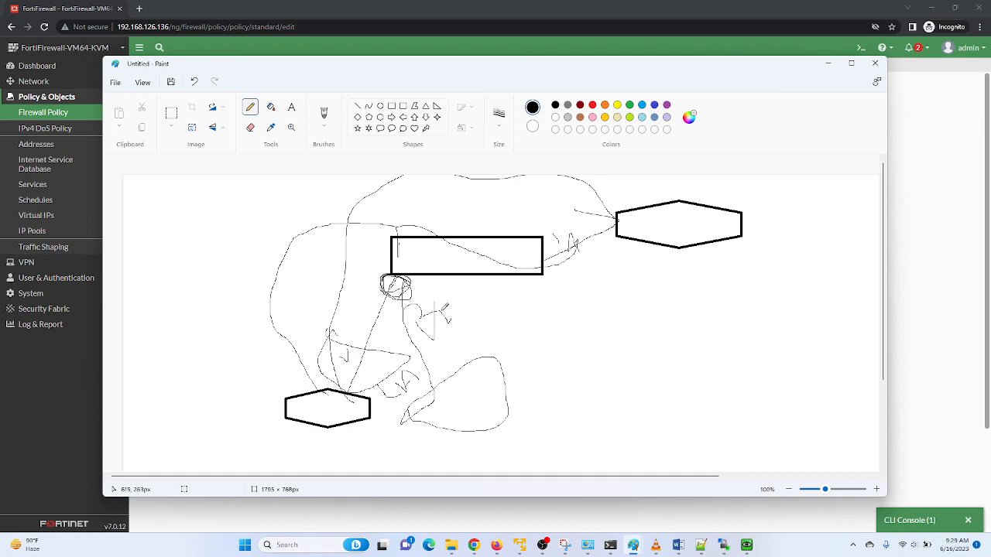
{"action": "left_click", "coordinate": [828, 64]}
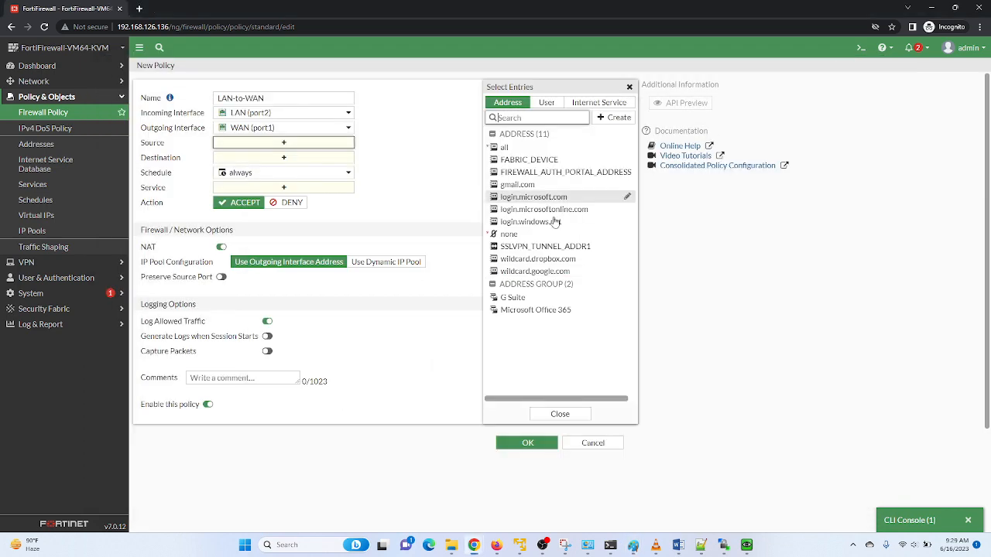
Add 'all' (0.0.0.0/0.0.0.0) as the policy Source, view it without changes, and start a new address.
{"action": "left_click", "coordinate": [505, 148]}
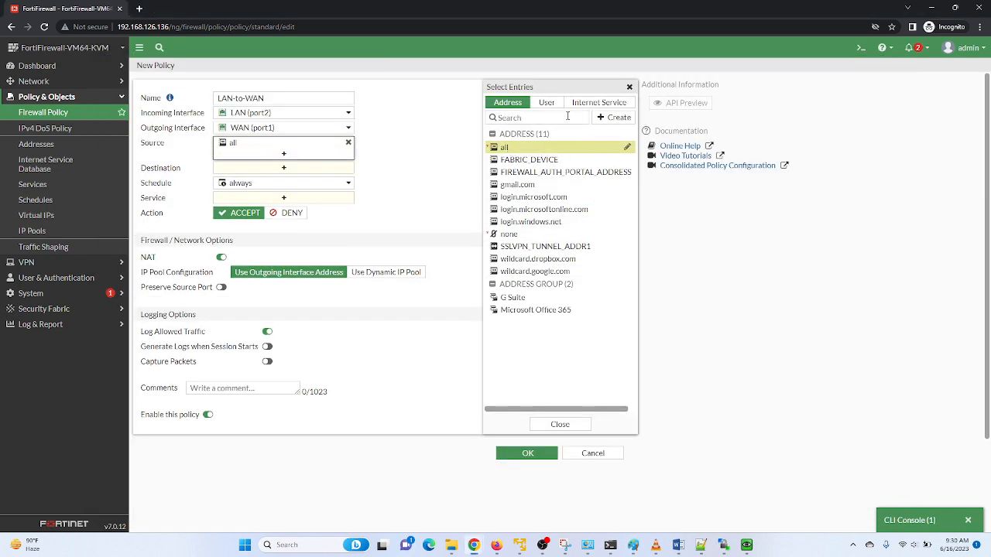
{"action": "left_click", "coordinate": [629, 148]}
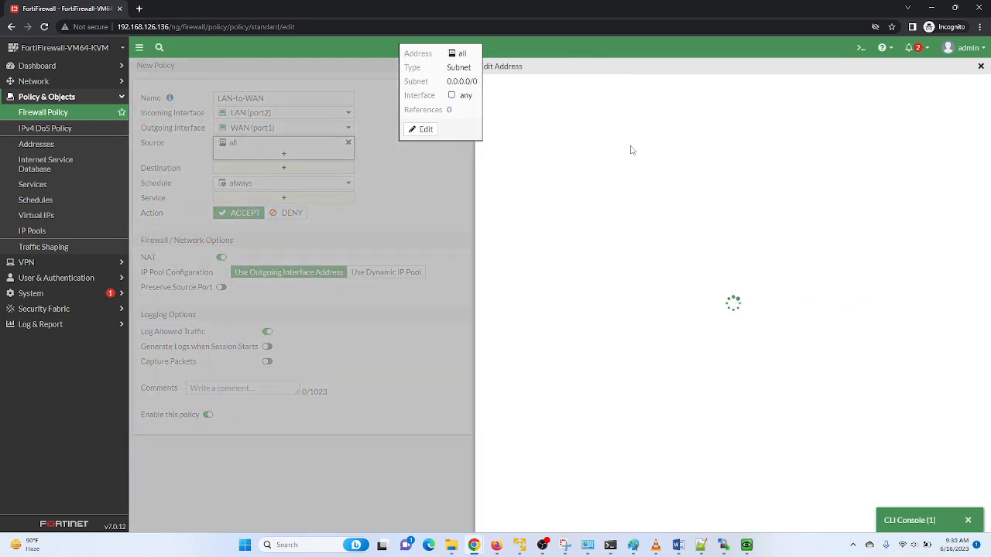
{"action": "triple_click", "coordinate": [643, 139]}
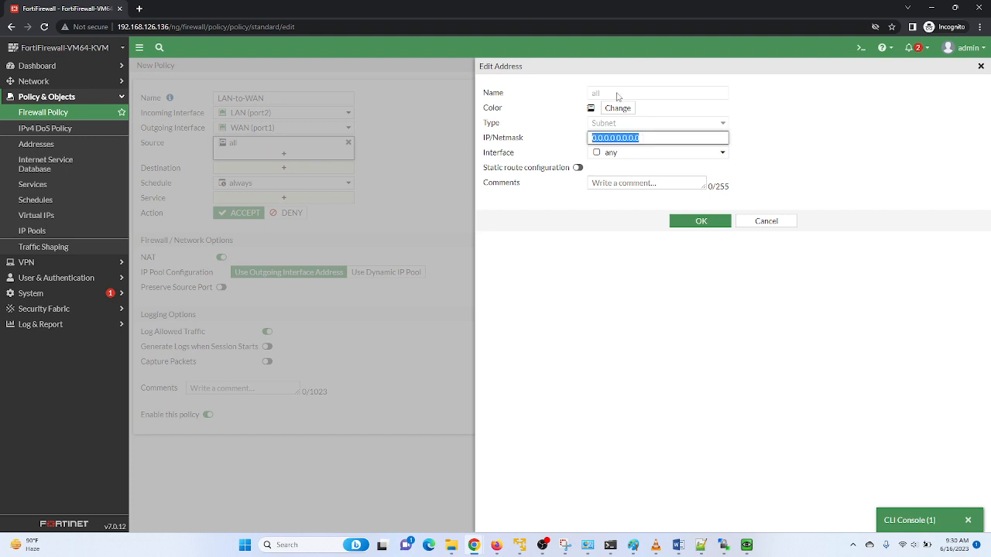
{"action": "left_click", "coordinate": [749, 224]}
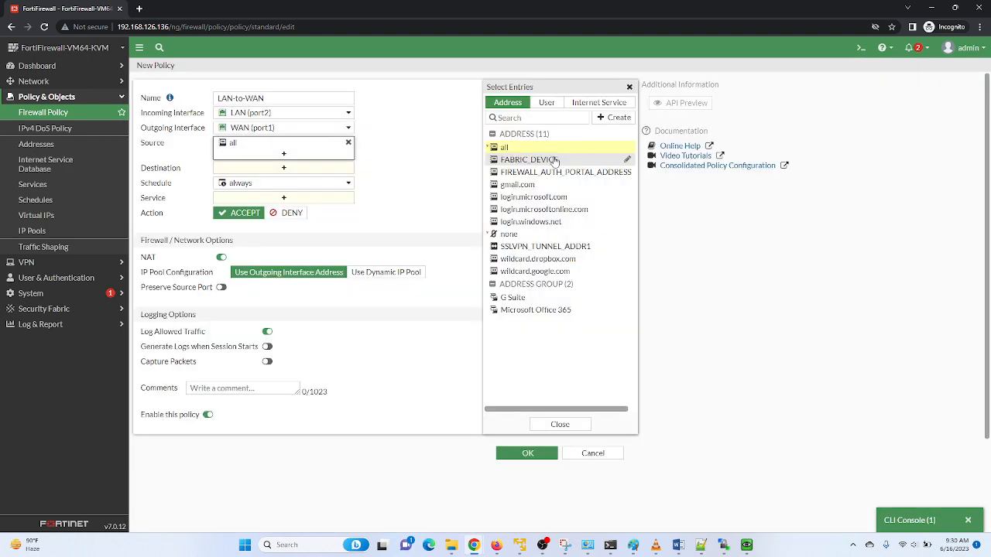
{"action": "left_click", "coordinate": [608, 120]}
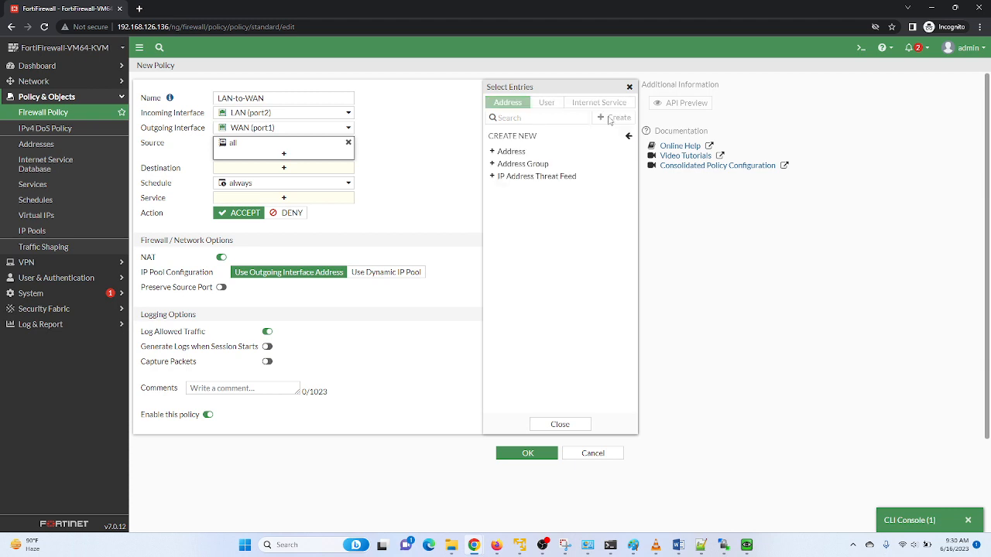
Start a new address object and name it LNA.
{"action": "left_click", "coordinate": [519, 152]}
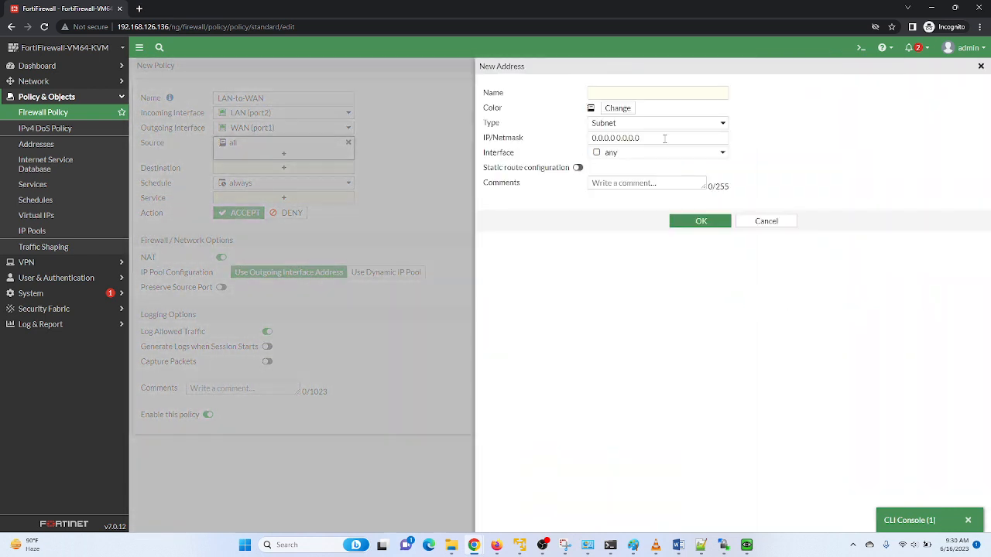
{"action": "left_click", "coordinate": [617, 126]}
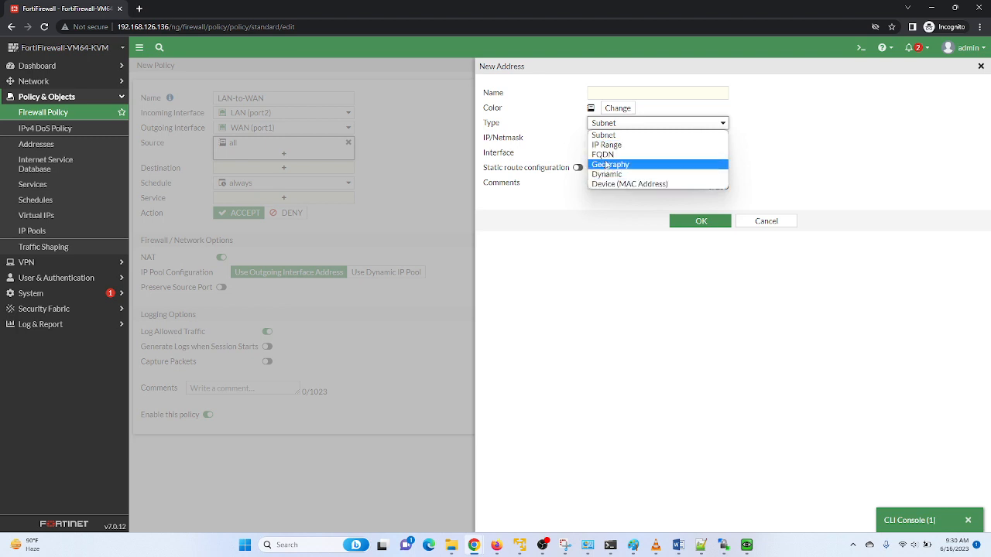
{"action": "left_click", "coordinate": [610, 147]}
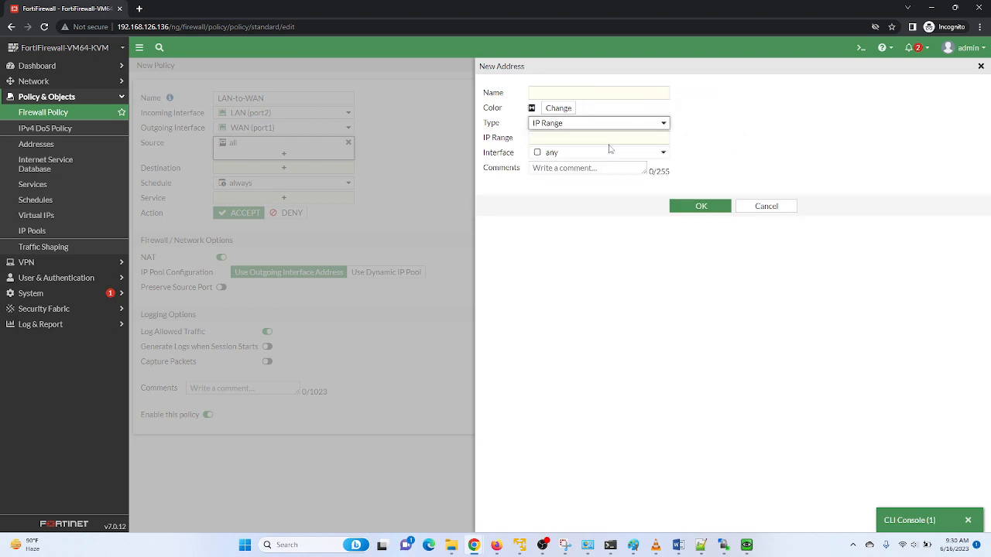
{"action": "left_click", "coordinate": [565, 92]}
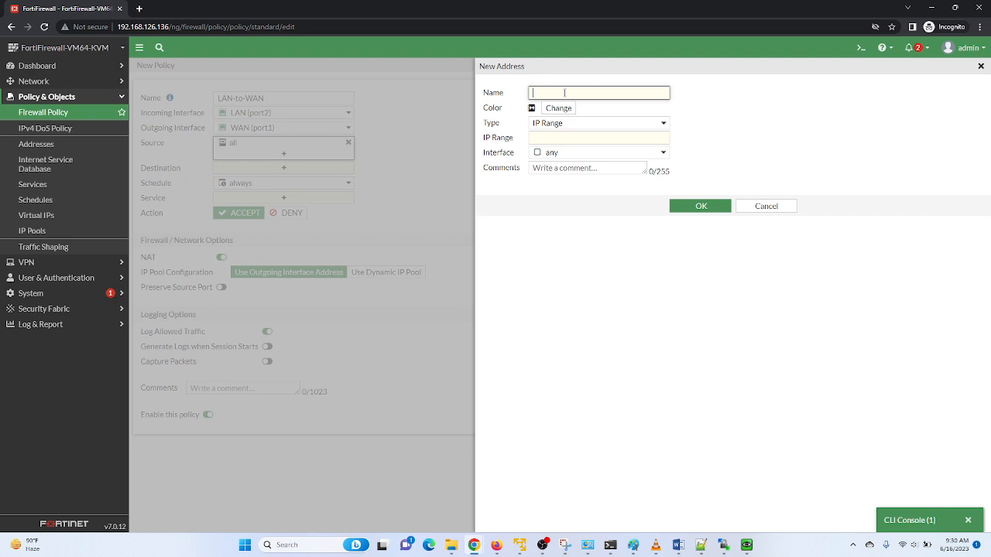
{"action": "type", "text": "VLA"}
{"action": "key", "text": "BackSpace"}
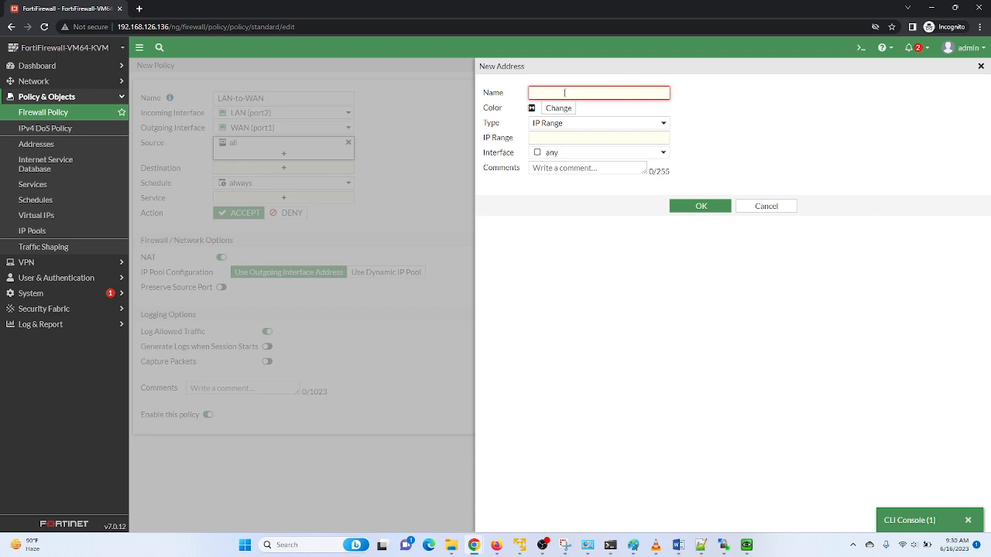
{"action": "type", "text": "LNA"}
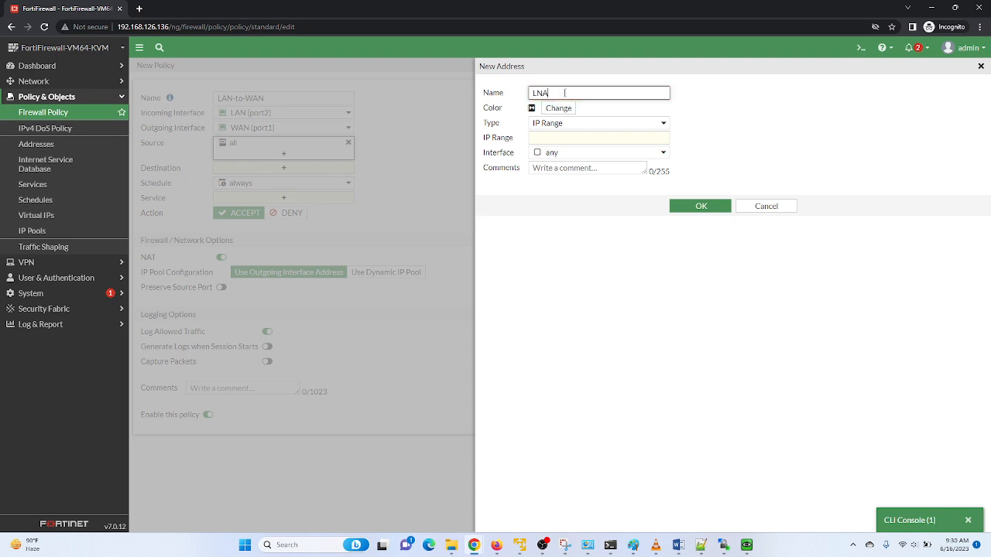
Set the LNA address to type Subnet with IP/Netmask 10.10.10.0/24.
{"action": "left_click", "coordinate": [544, 137]}
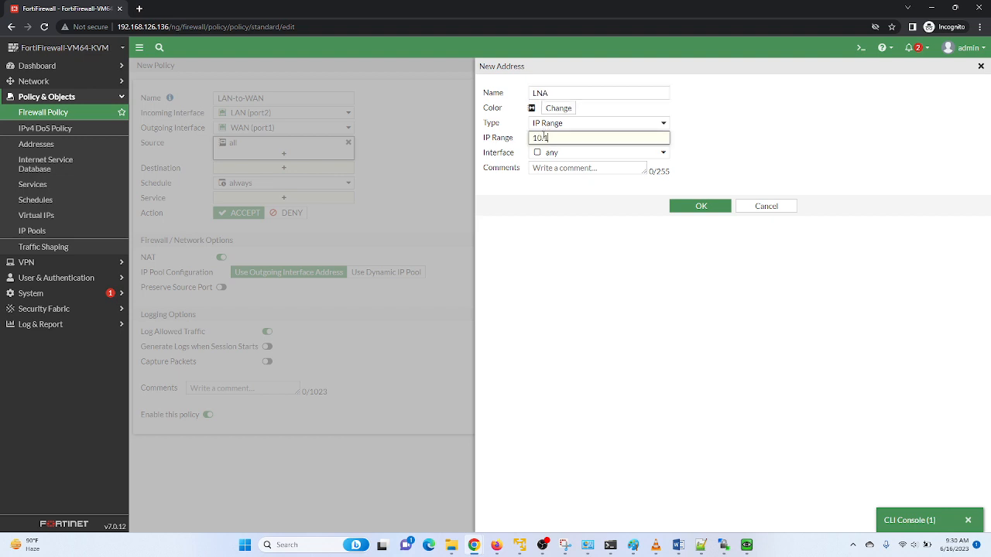
{"action": "type", "text": "10.10.10.0/24"}
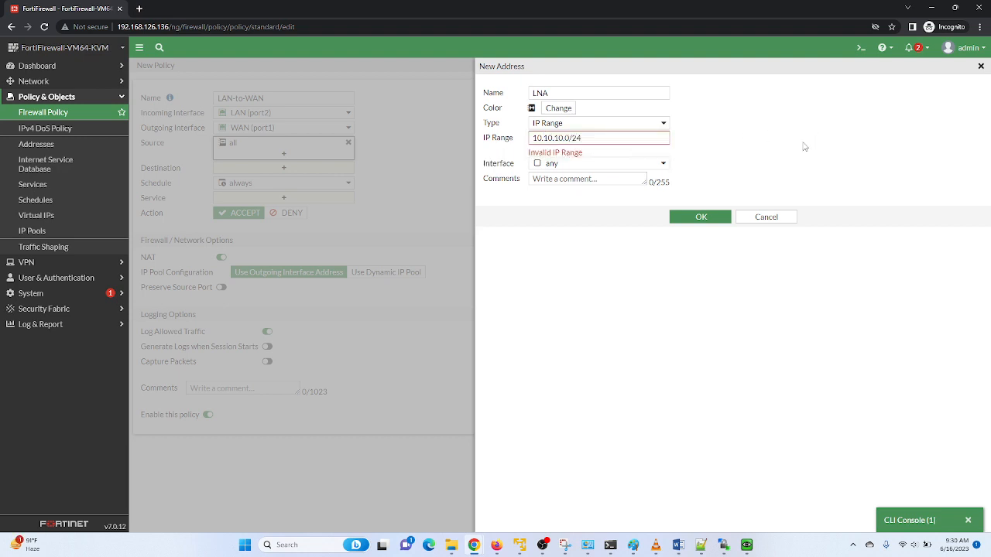
{"action": "left_click", "coordinate": [613, 137]}
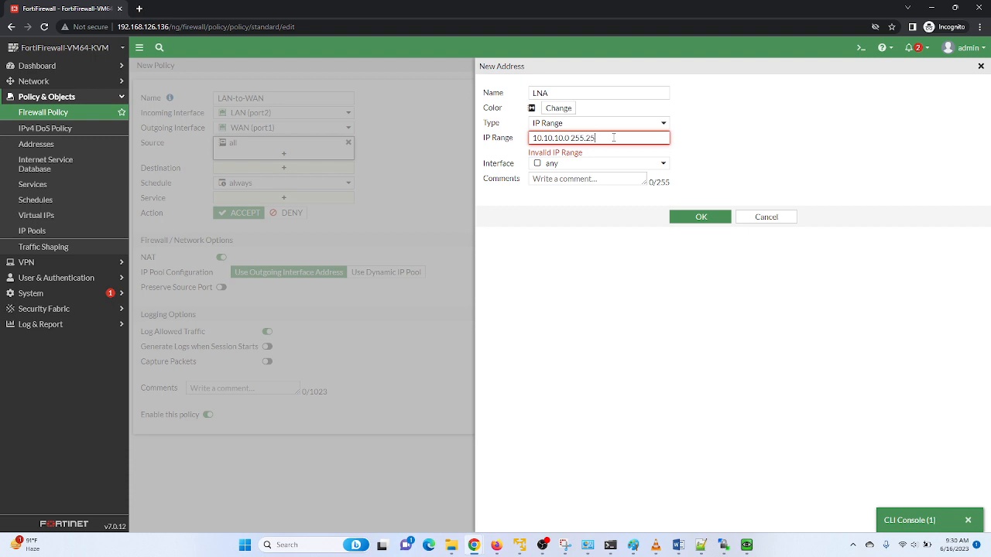
{"action": "type", "text": "255.255.255.0"}
{"action": "left_click", "coordinate": [773, 181]}
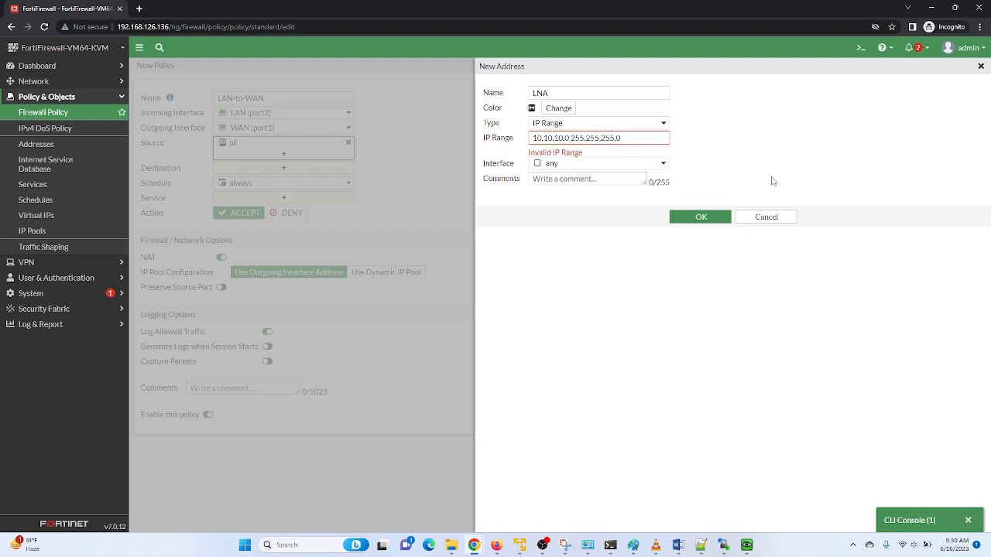
{"action": "left_click", "coordinate": [568, 125]}
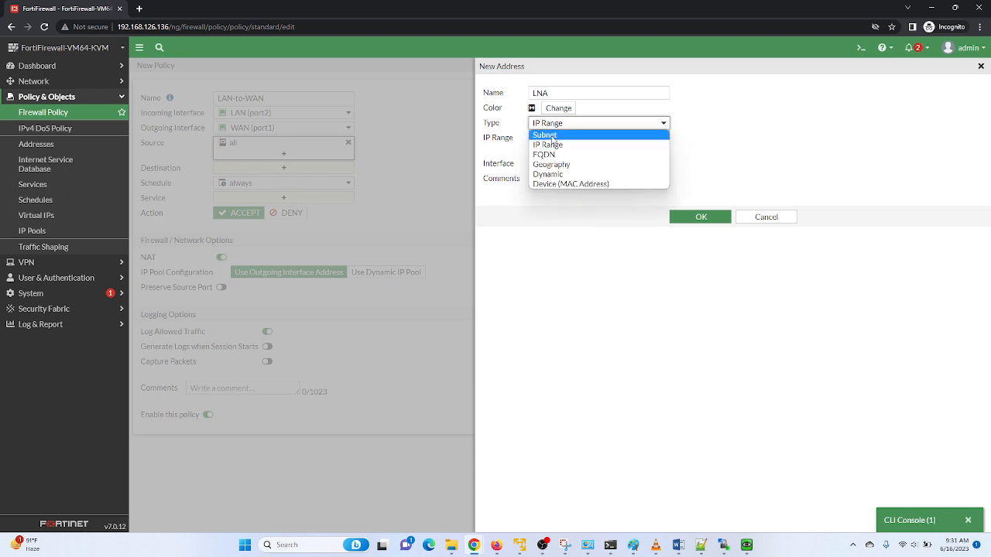
{"action": "left_click", "coordinate": [555, 137]}
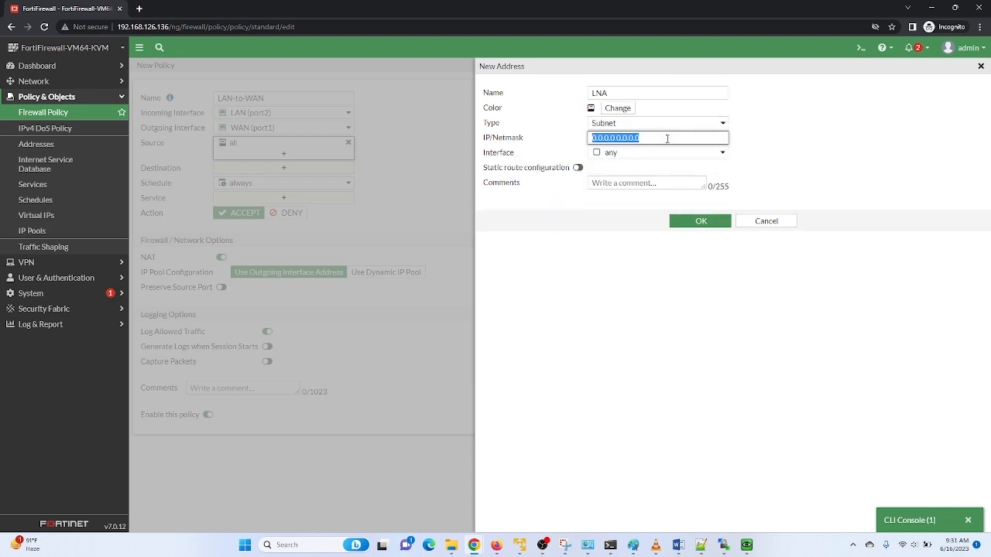
{"action": "key", "text": "BackSpace"}
{"action": "left_click", "coordinate": [719, 224]}
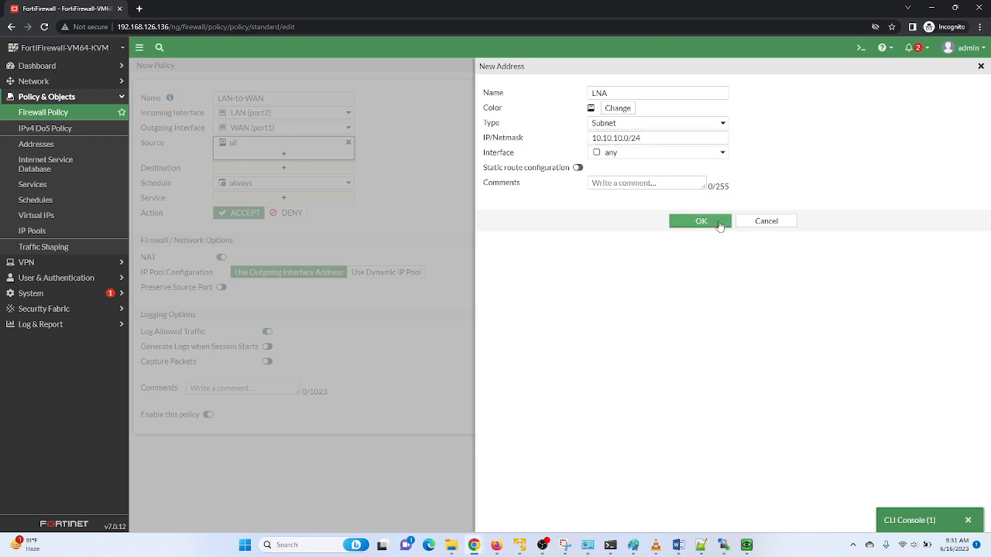
Confirm the LNA address and make it the policy Source in place of all.
{"action": "left_click", "coordinate": [719, 223]}
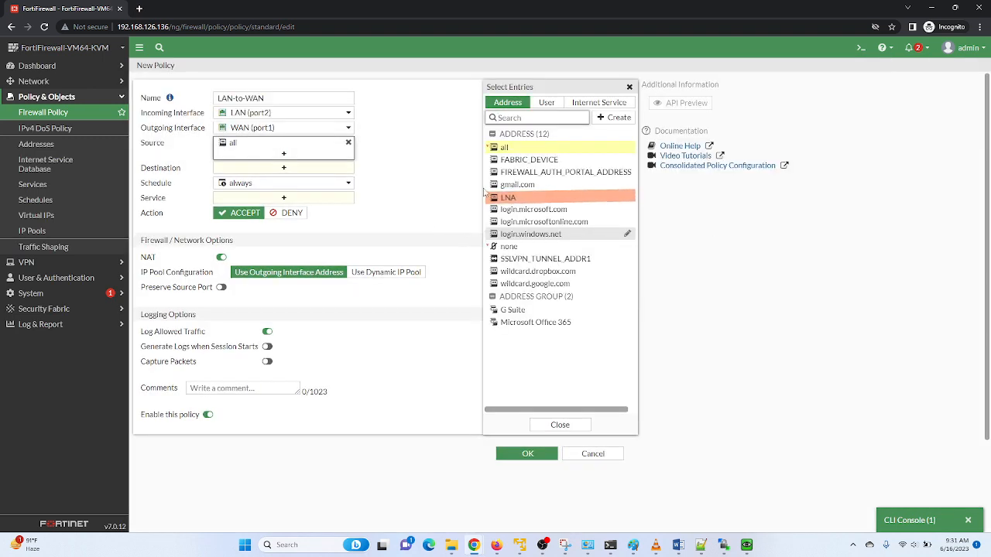
{"action": "mouse_move", "coordinate": [487, 197]}
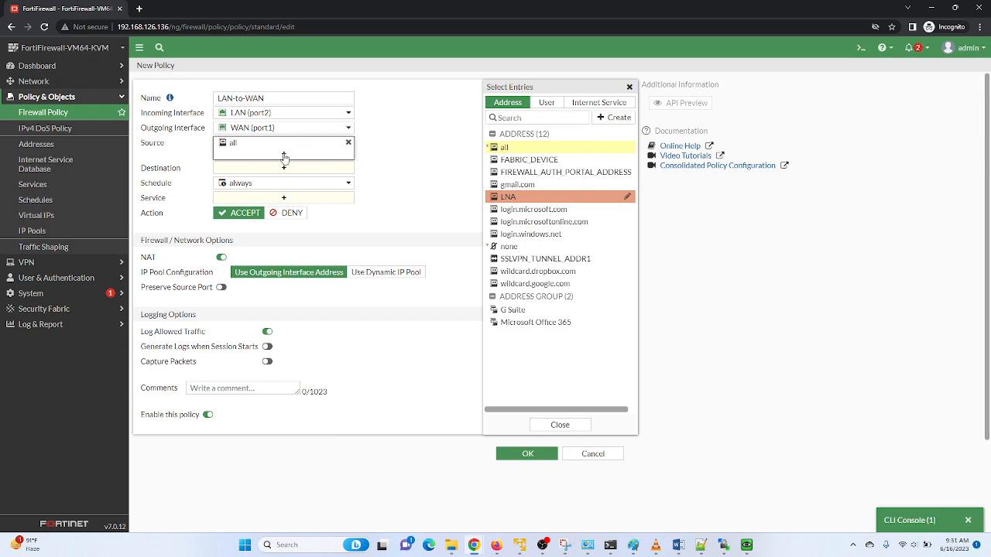
{"action": "left_click", "coordinate": [527, 198]}
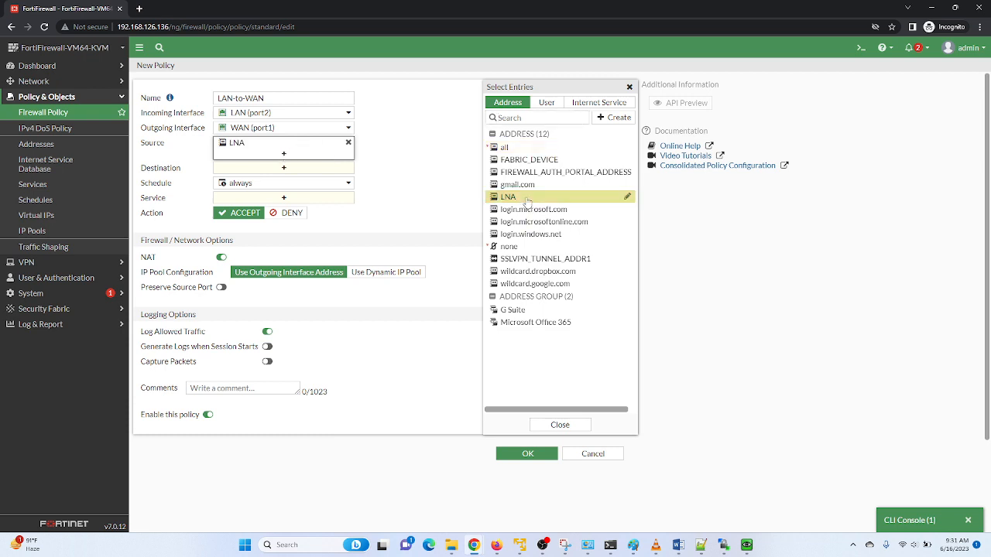
{"action": "left_click", "coordinate": [284, 168]}
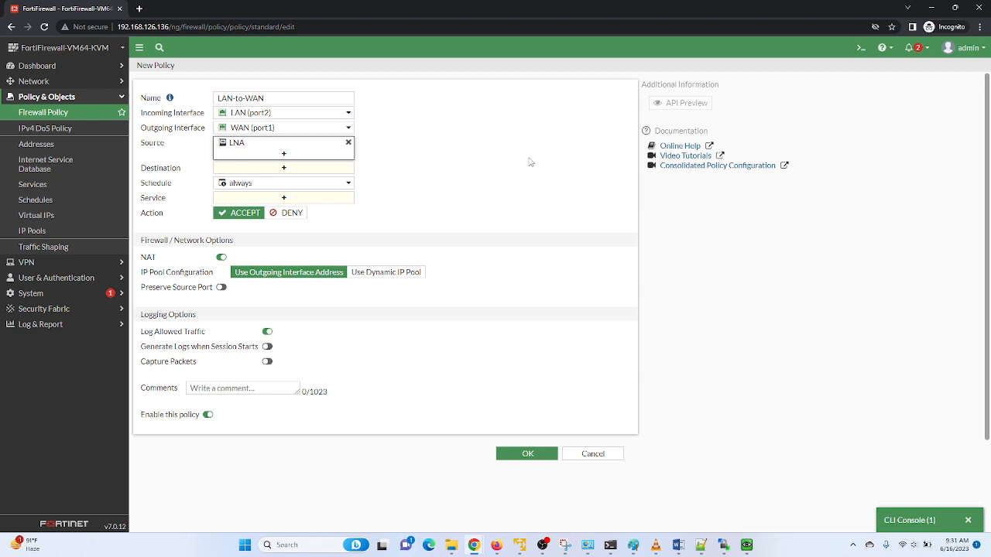
Set the policy Destination to all and the Service to ALL.
{"action": "left_click", "coordinate": [284, 168]}
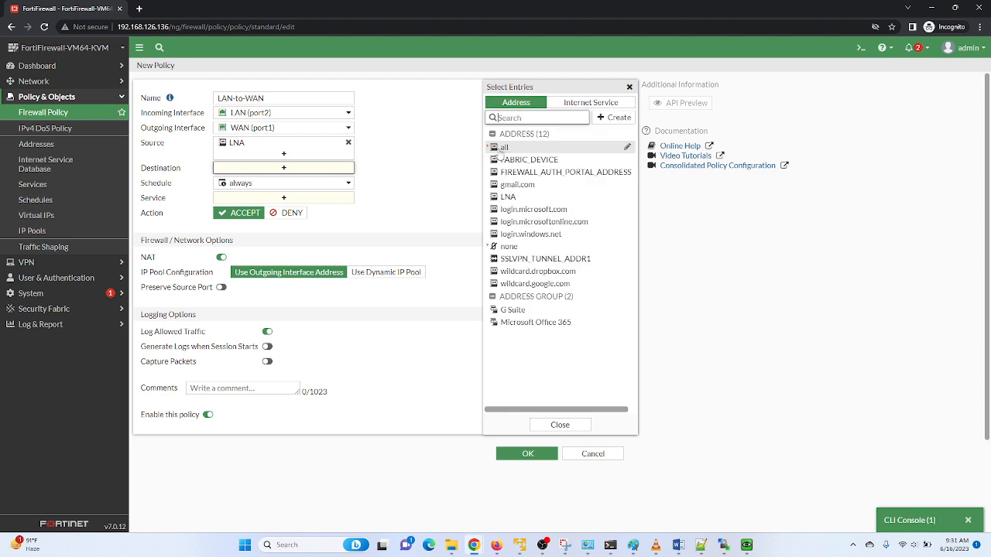
{"action": "left_click", "coordinate": [504, 147]}
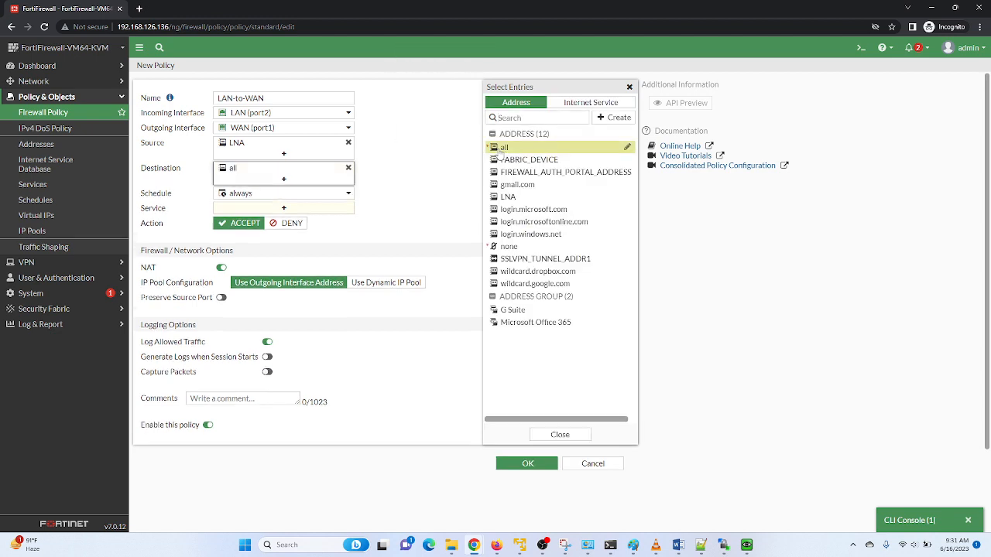
{"action": "left_click", "coordinate": [380, 237]}
{"action": "left_click", "coordinate": [283, 209]}
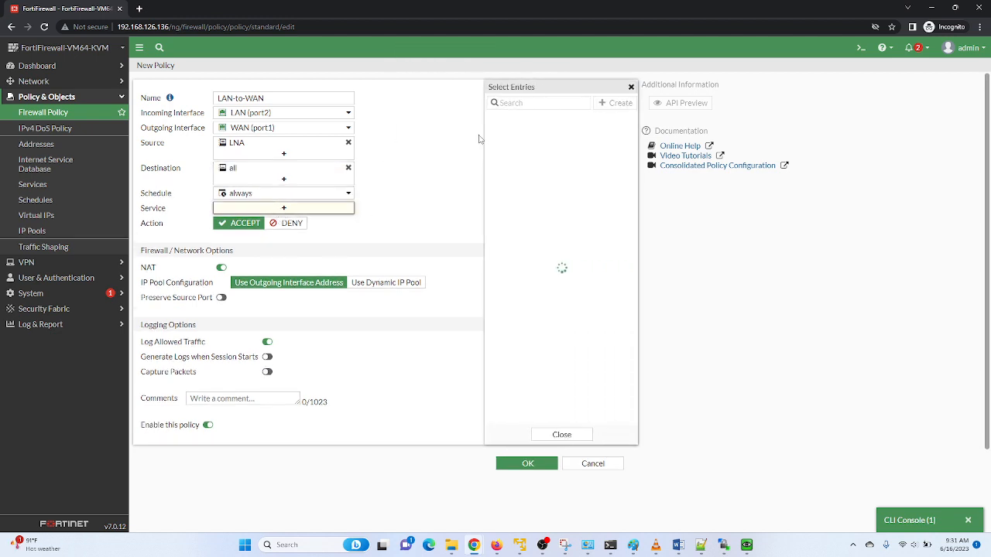
{"action": "left_click", "coordinate": [507, 144]}
{"action": "left_click", "coordinate": [369, 249]}
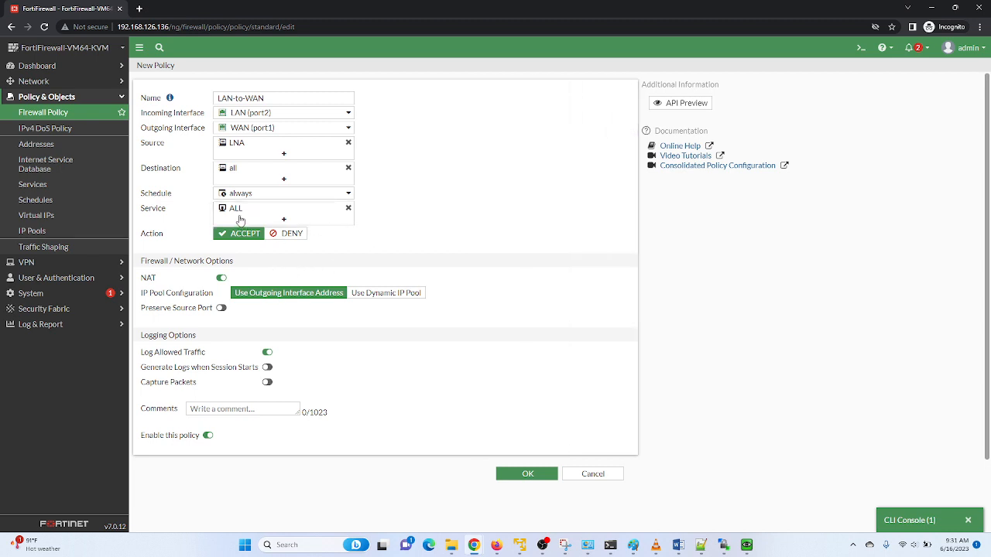
Close the CLI Console and save the LAN-to-WAN policy with OK.
{"action": "mouse_move", "coordinate": [225, 196]}
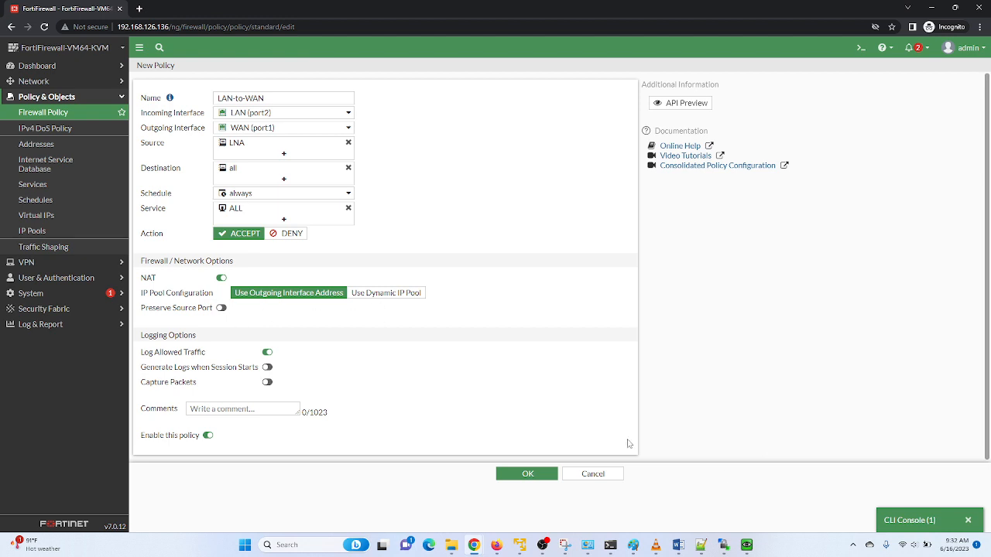
{"action": "left_click", "coordinate": [968, 521]}
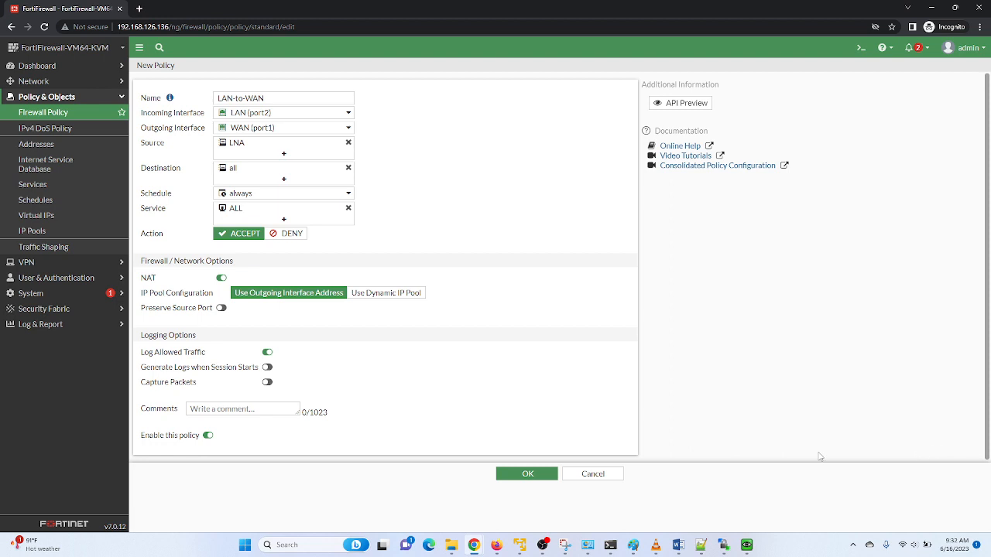
{"action": "left_click", "coordinate": [529, 473]}
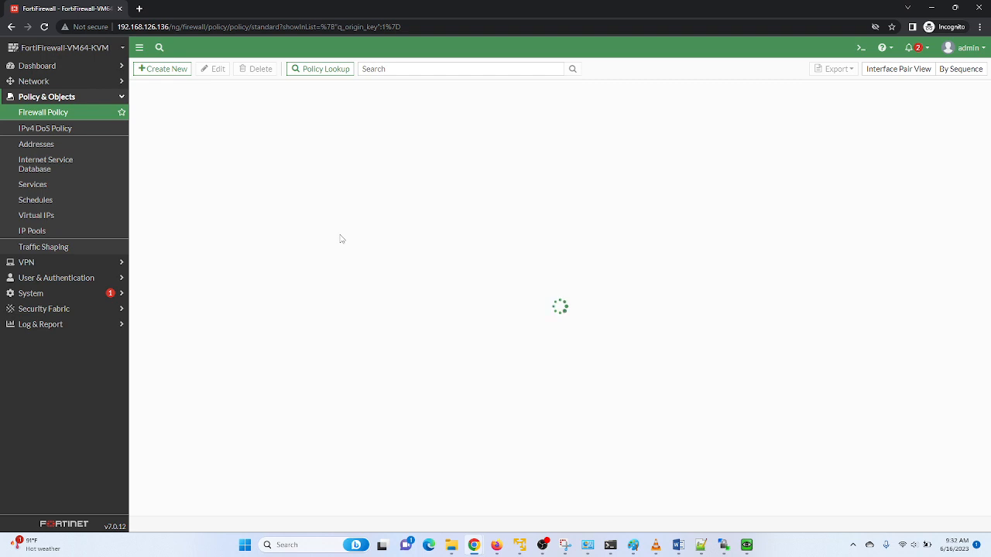
{"action": "mouse_move", "coordinate": [223, 126]}
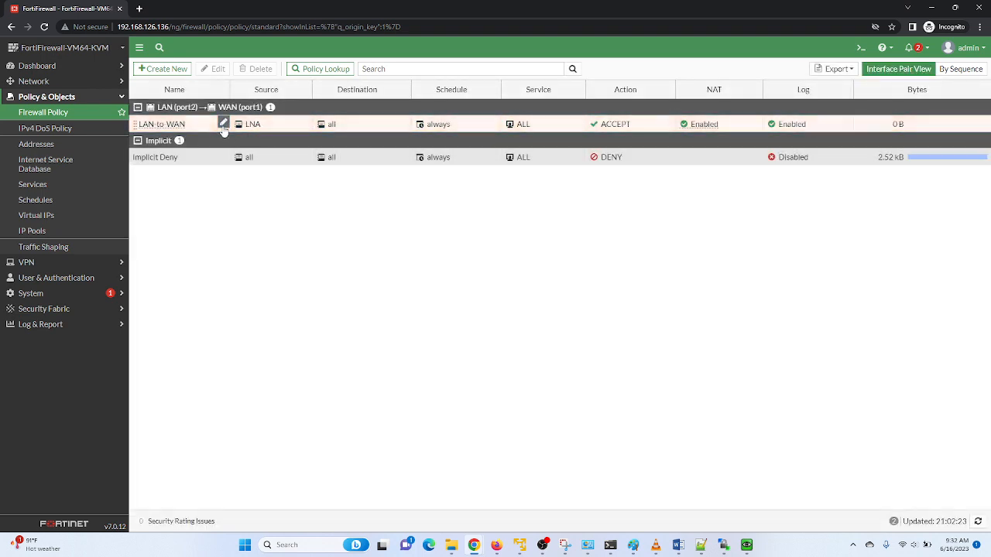
{"action": "mouse_move", "coordinate": [679, 545]}
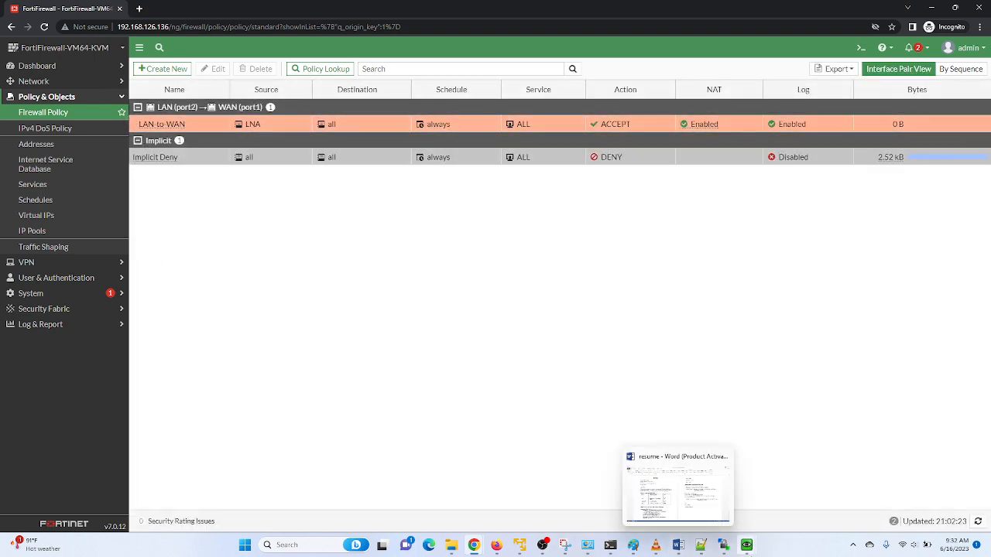
{"action": "mouse_move", "coordinate": [747, 545]}
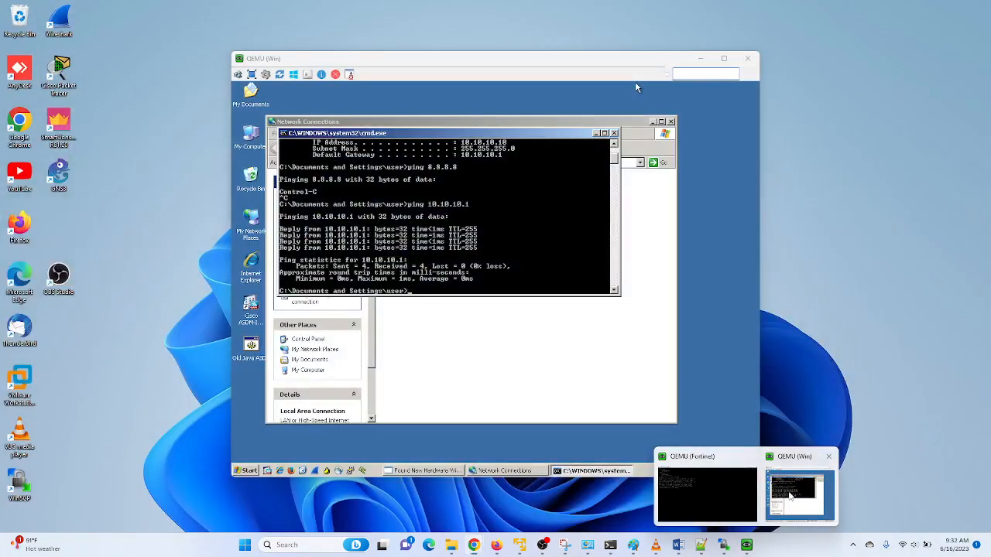
Rerun ping 8.8.8.8 twice in the XP command prompt, then minimize the VM window.
{"action": "key", "text": "Up"}
{"action": "key", "text": "Up"}
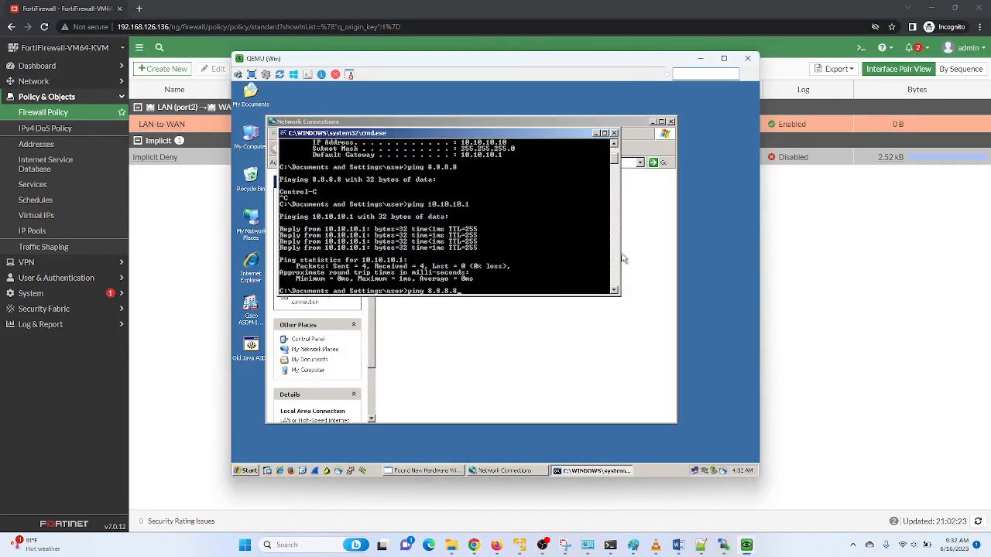
{"action": "key", "text": "Return"}
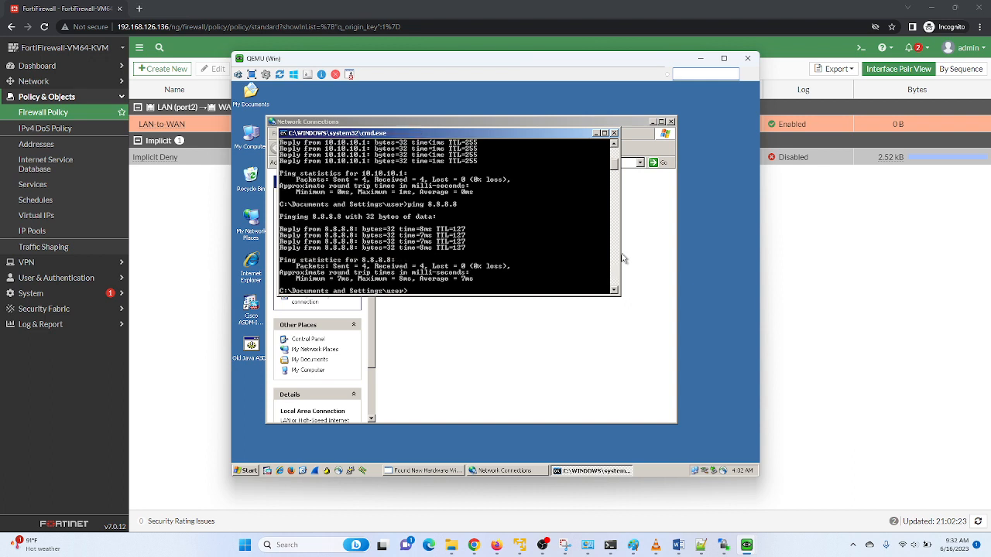
{"action": "key", "text": "Up"}
{"action": "key", "text": "Return"}
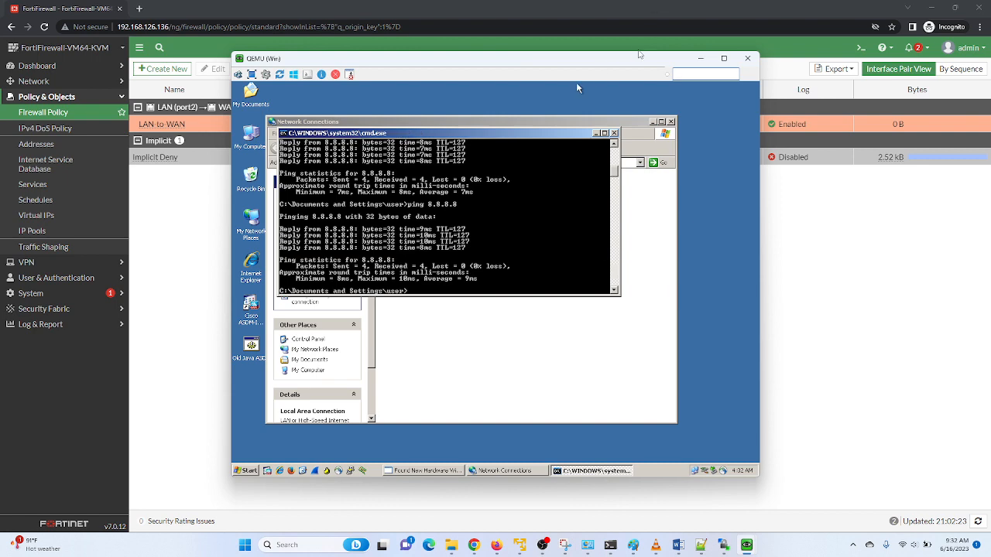
{"action": "left_click", "coordinate": [699, 58]}
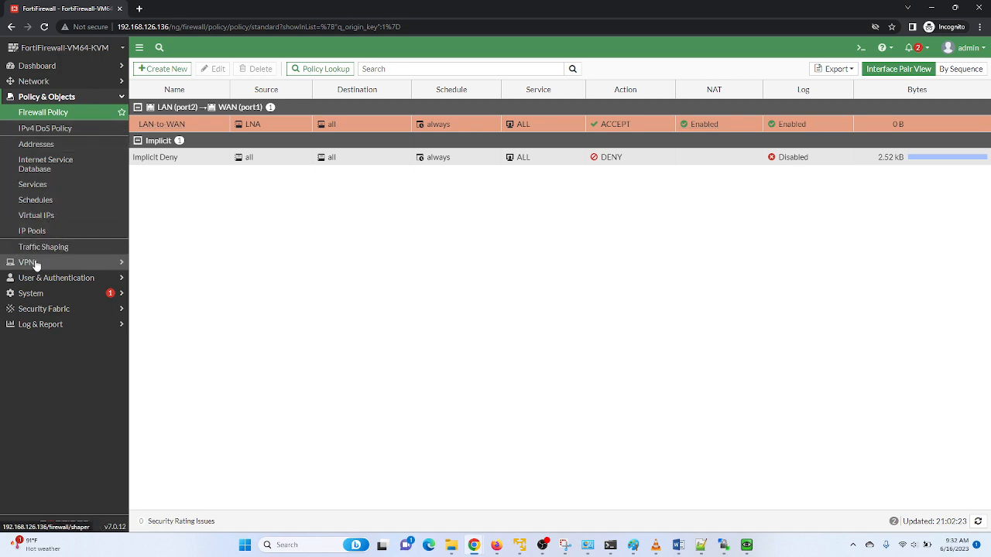
Create a static route via gateway 192.168.126.1 on WAN (port1) under Network > Static Routes.
{"action": "left_click", "coordinate": [39, 81]}
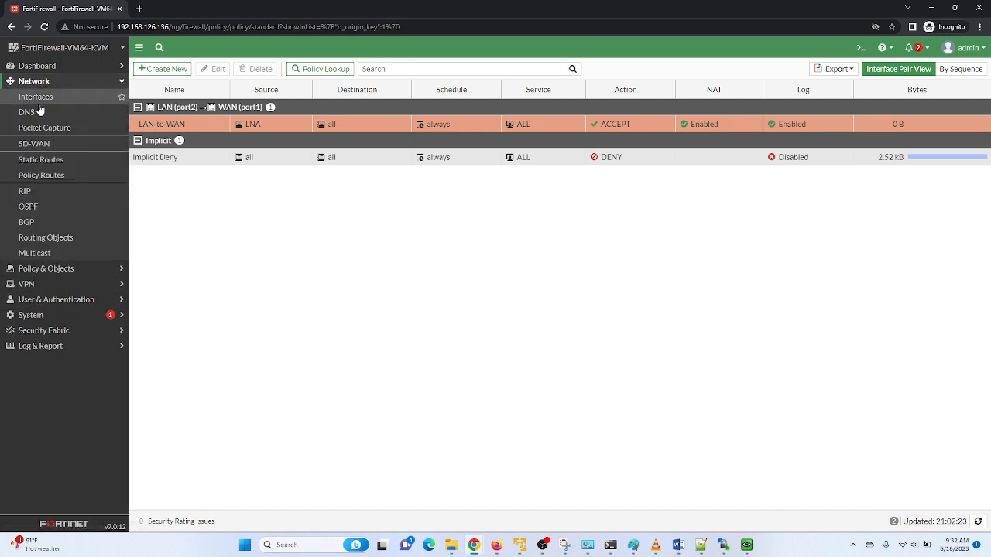
{"action": "left_click", "coordinate": [41, 160]}
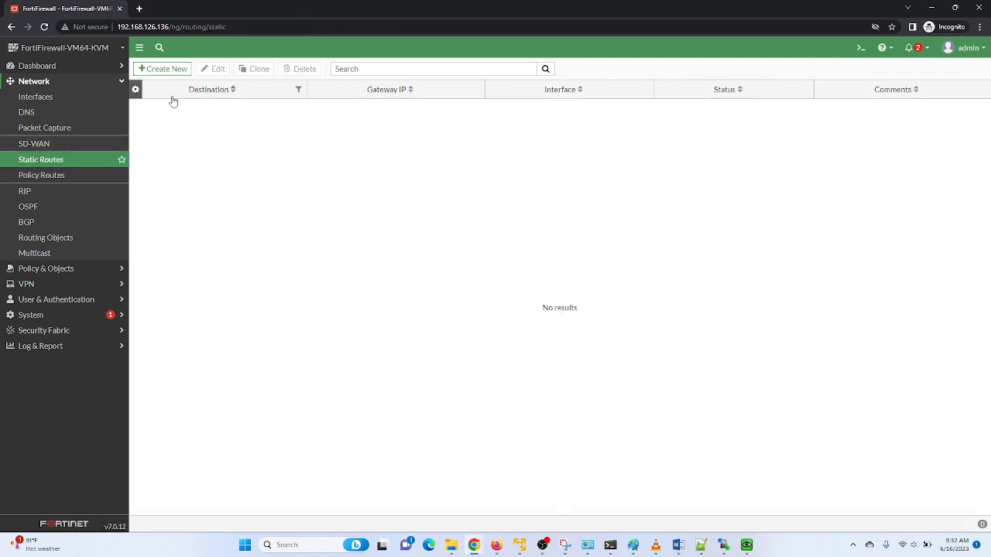
{"action": "left_click", "coordinate": [167, 73]}
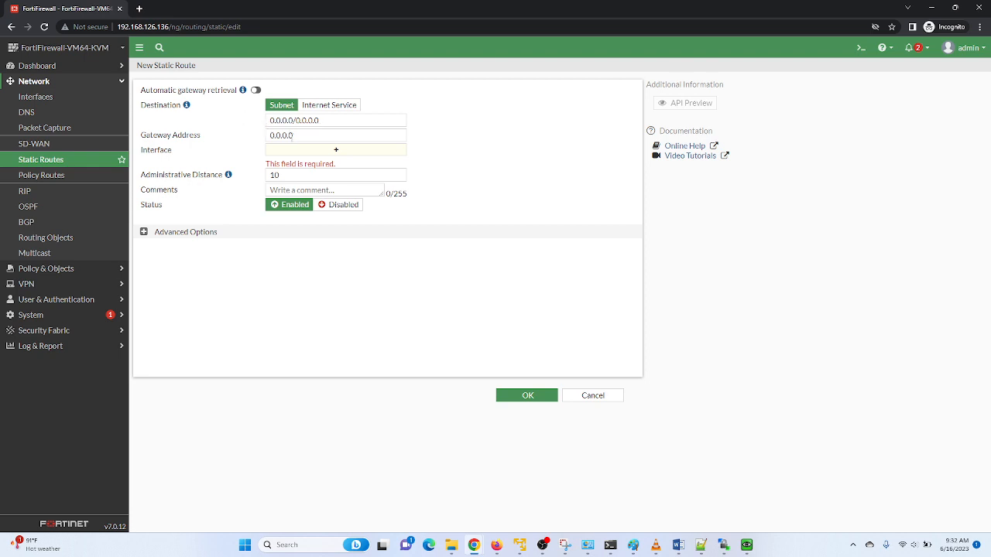
{"action": "double_click", "coordinate": [295, 135]}
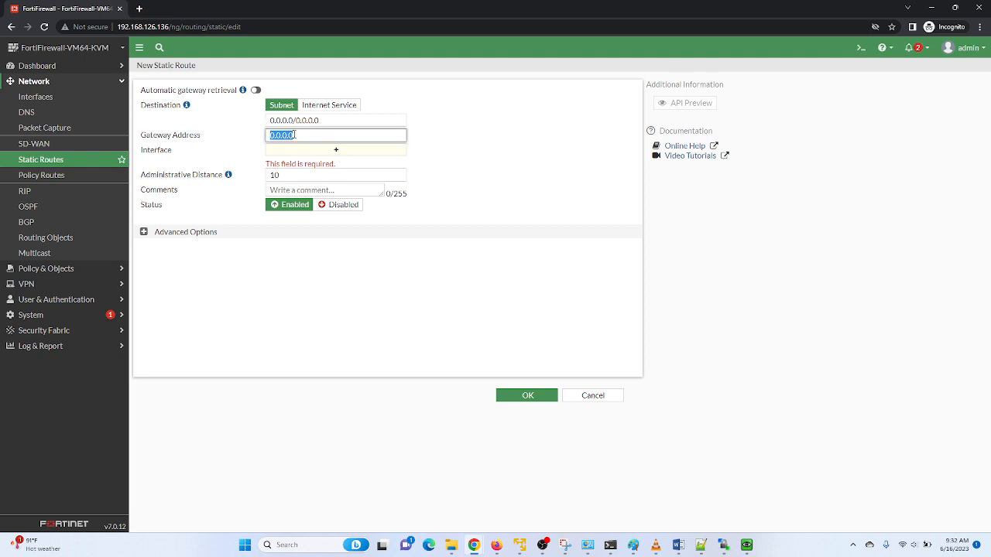
{"action": "type", "text": "192.168.126.1"}
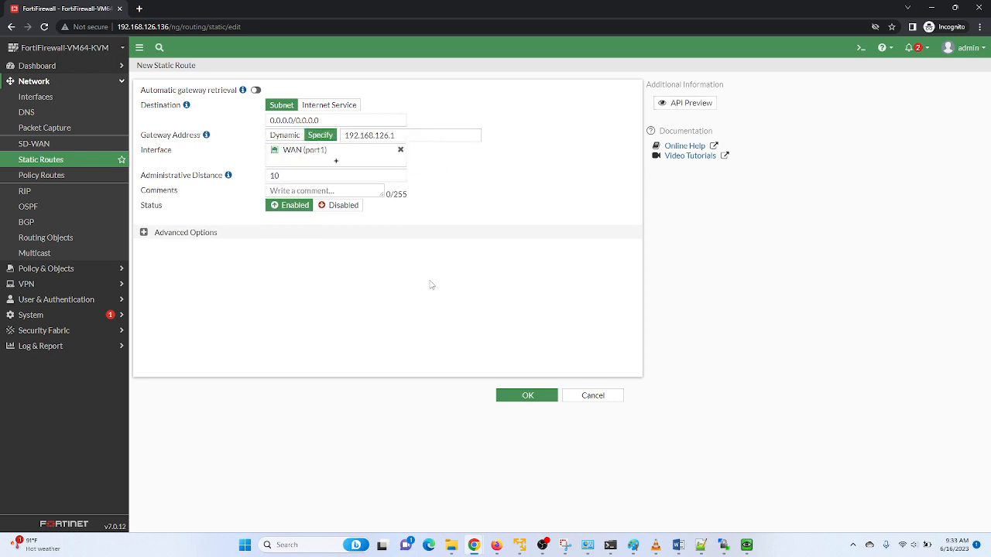
{"action": "left_click", "coordinate": [527, 397]}
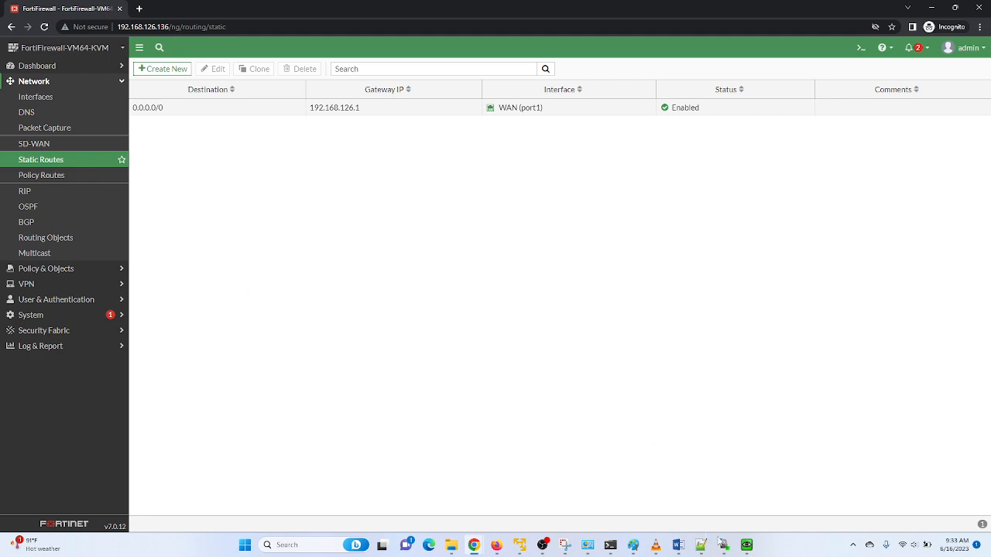
In the XP VM, launch Firefox and load google.com.
{"action": "left_click", "coordinate": [779, 497]}
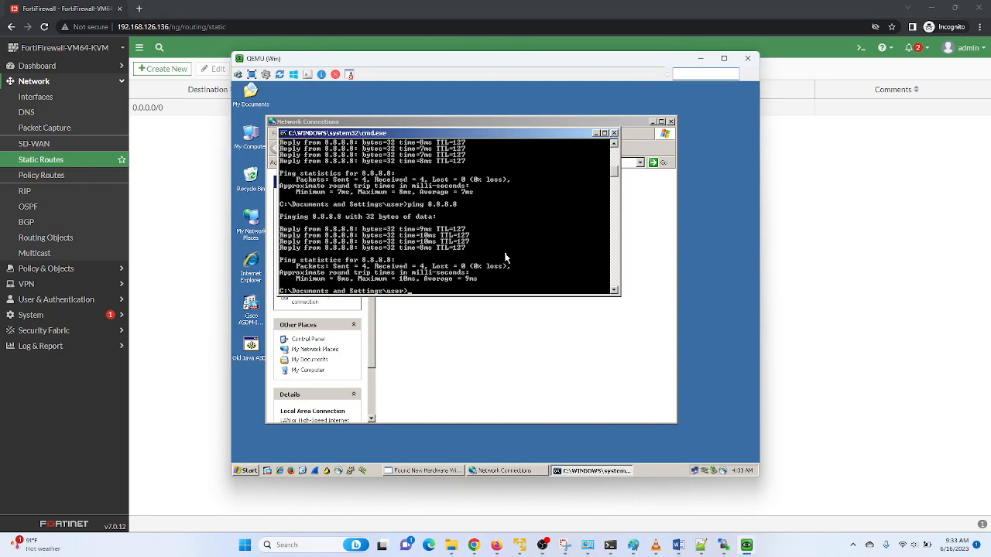
{"action": "left_click", "coordinate": [604, 133]}
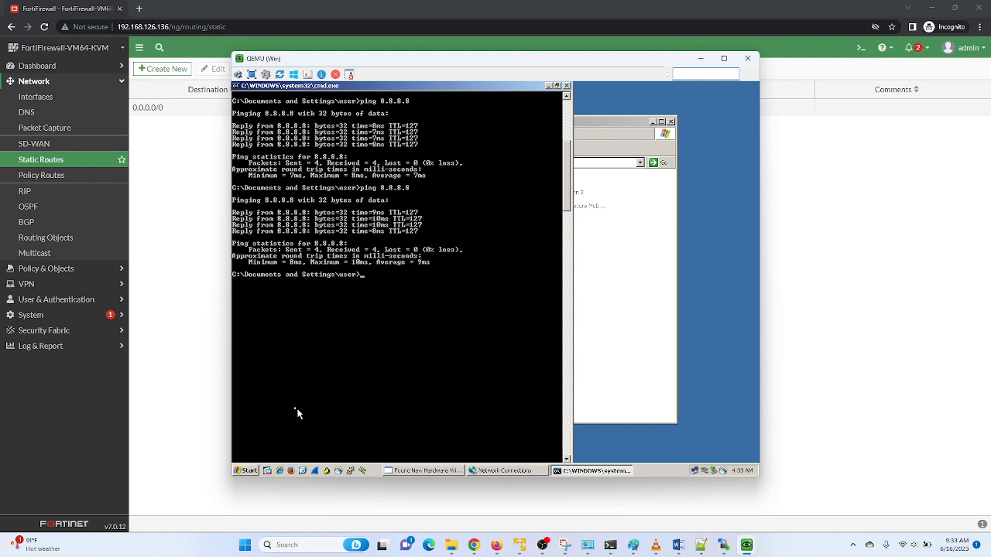
{"action": "left_click", "coordinate": [292, 474]}
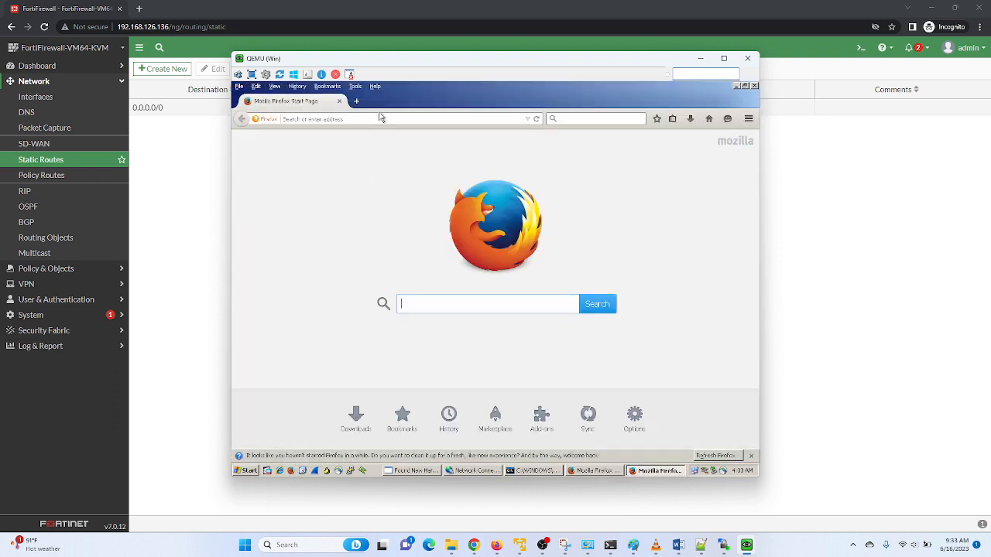
{"action": "left_click", "coordinate": [378, 117]}
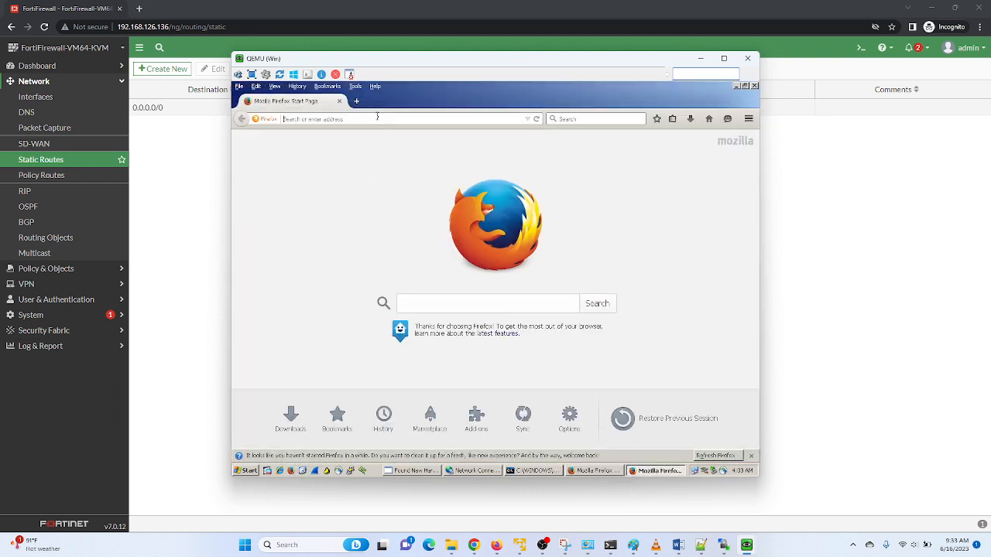
{"action": "type", "text": "google.com"}
{"action": "key", "text": "Return"}
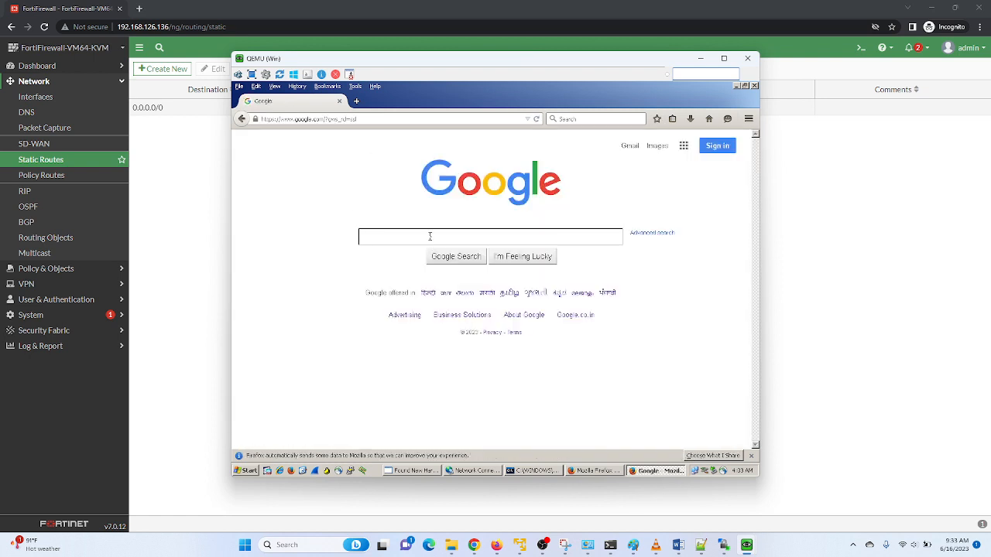
Search Google for 'news', open The Economic Times result, then minimize the VM.
{"action": "left_click", "coordinate": [430, 236]}
{"action": "type", "text": "news"}
{"action": "key", "text": "Return"}
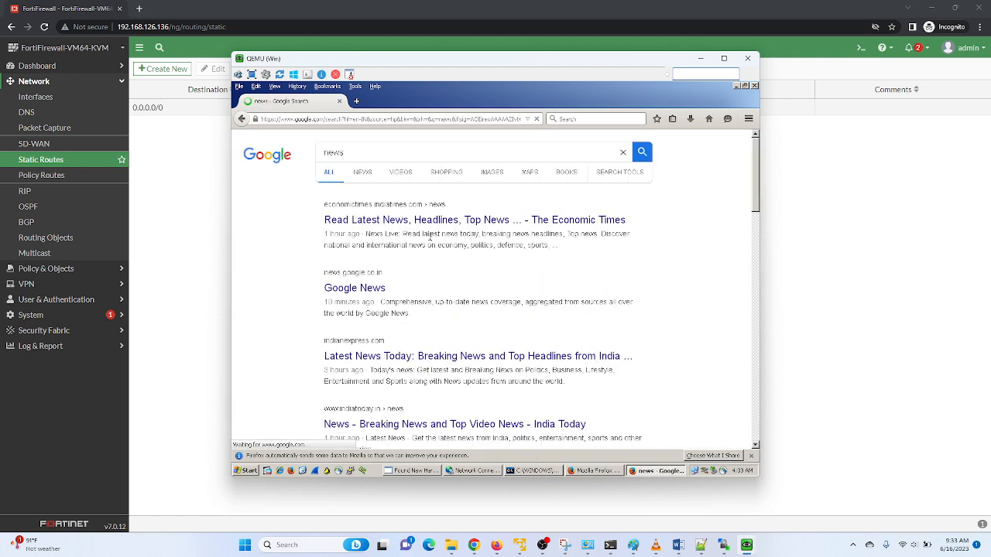
{"action": "left_click", "coordinate": [371, 221]}
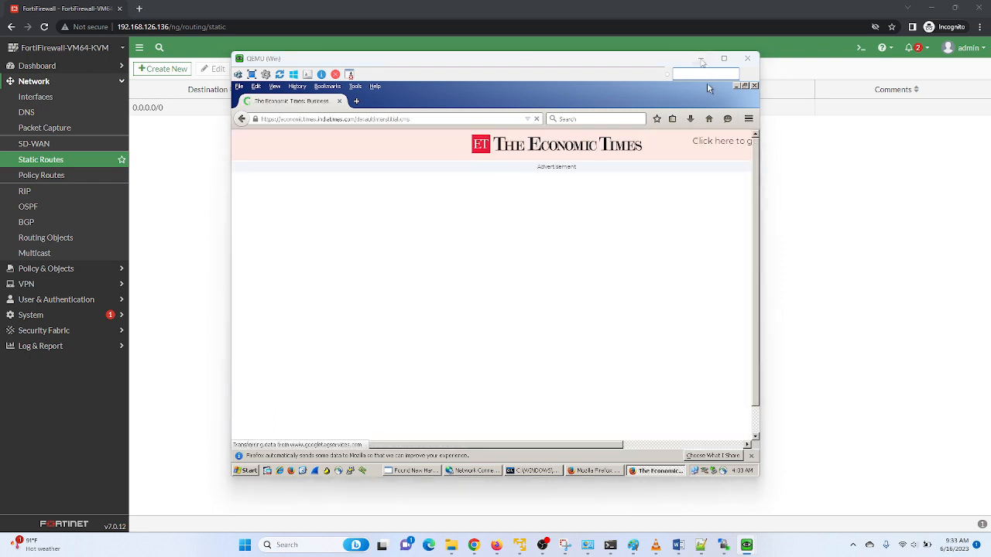
{"action": "left_click", "coordinate": [701, 58]}
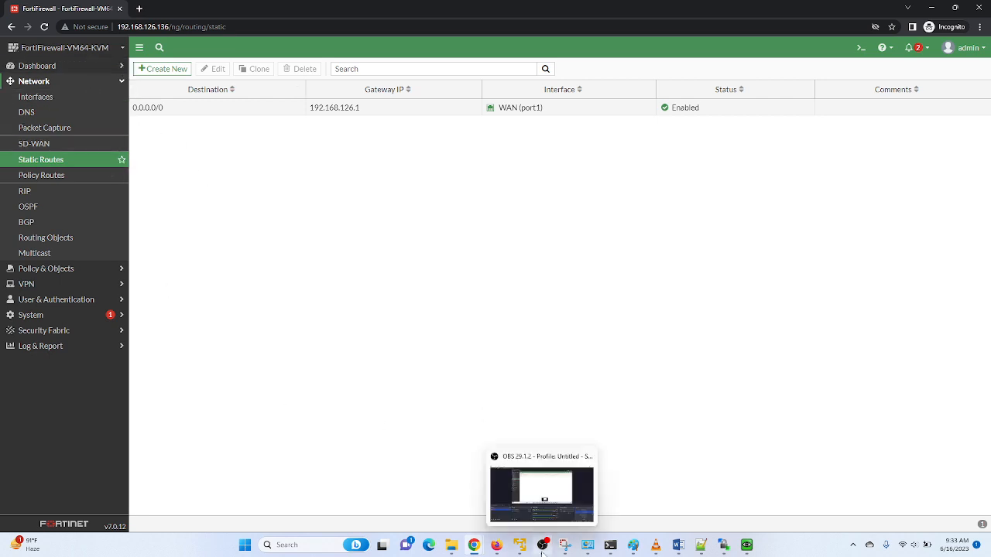
{"action": "left_click", "coordinate": [552, 480]}
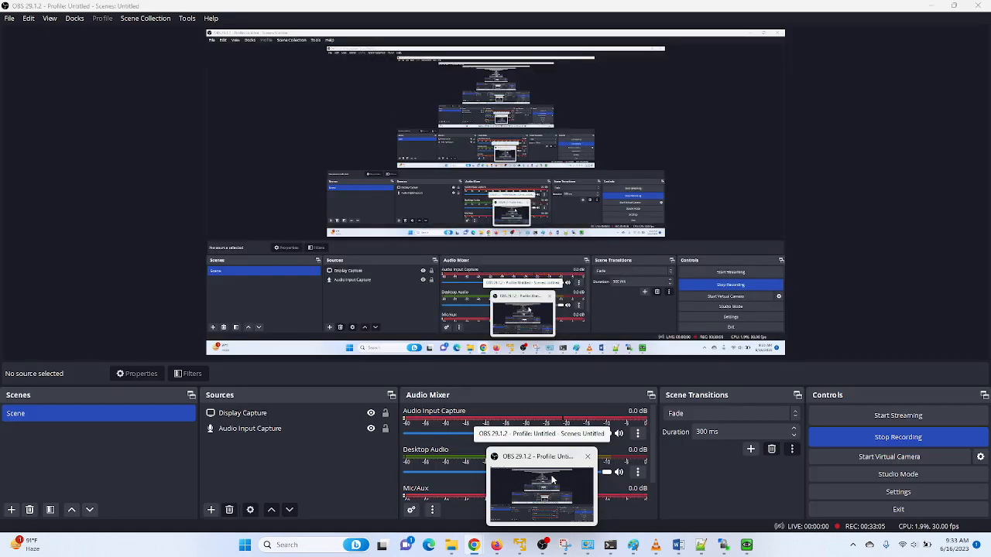
{"action": "left_click", "coordinate": [543, 547]}
{"action": "left_click", "coordinate": [549, 495]}
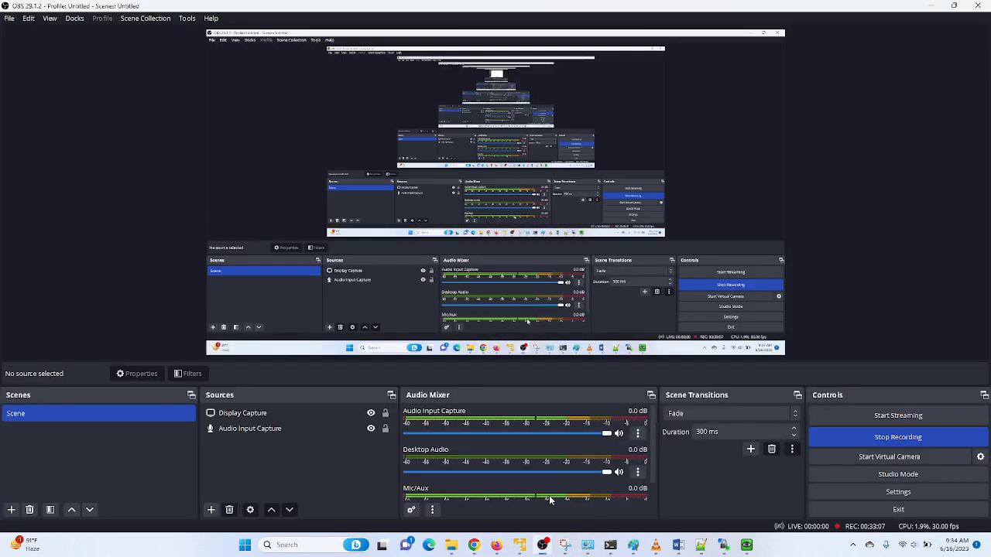